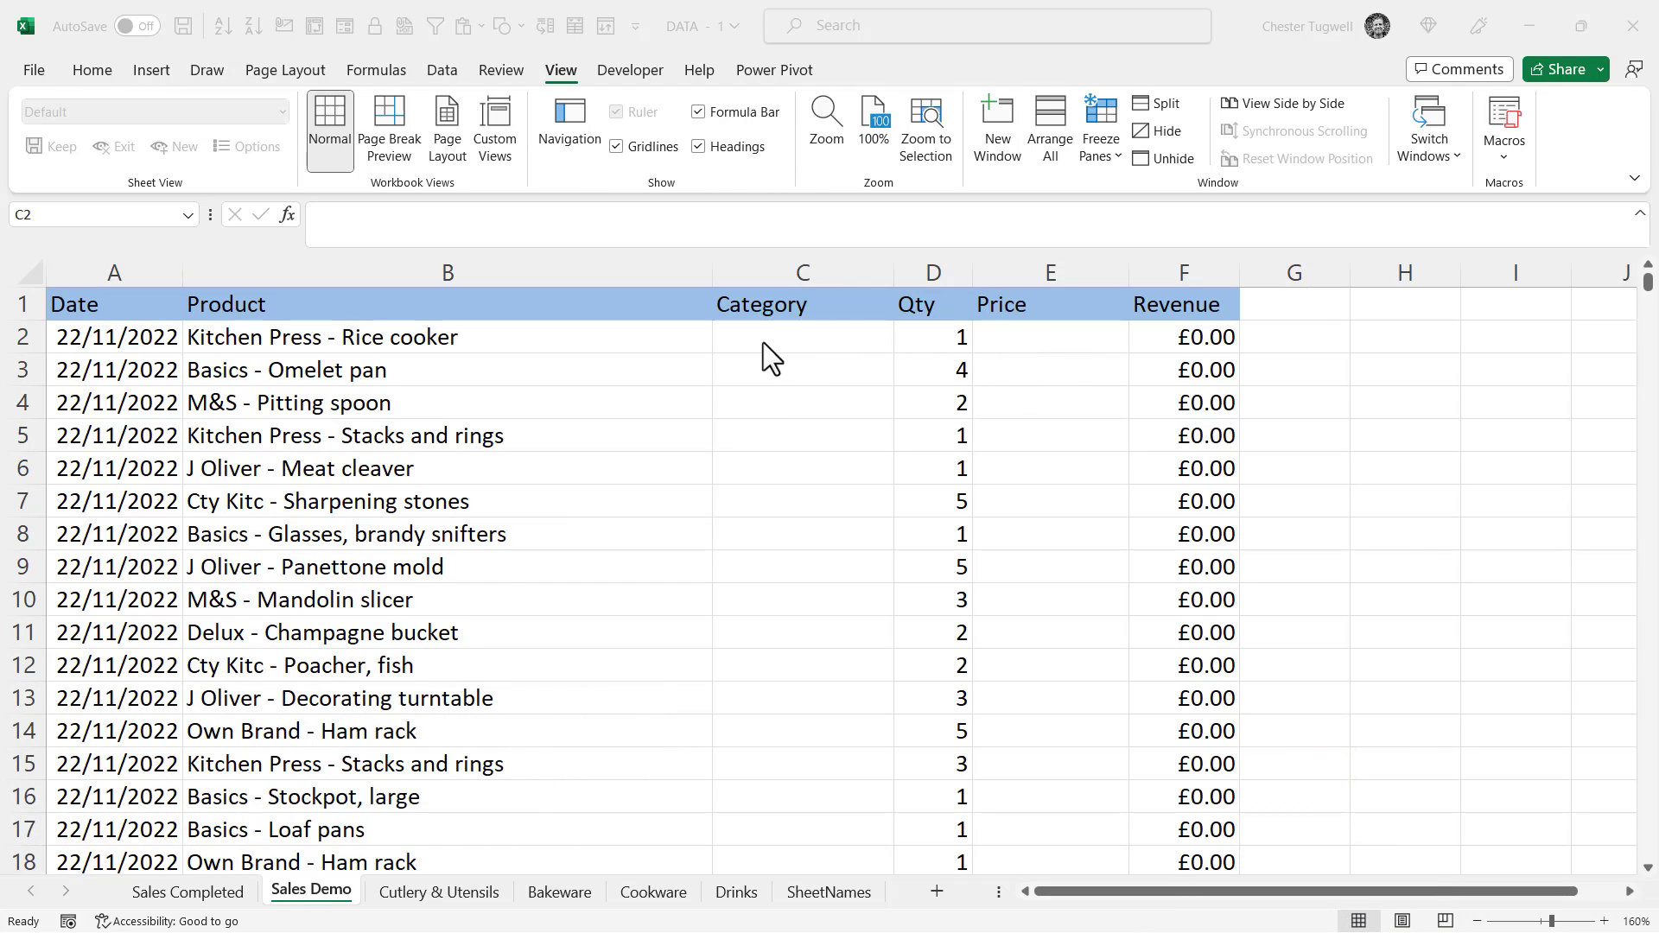
{"action": "left_click", "coordinate": [413, 897]}
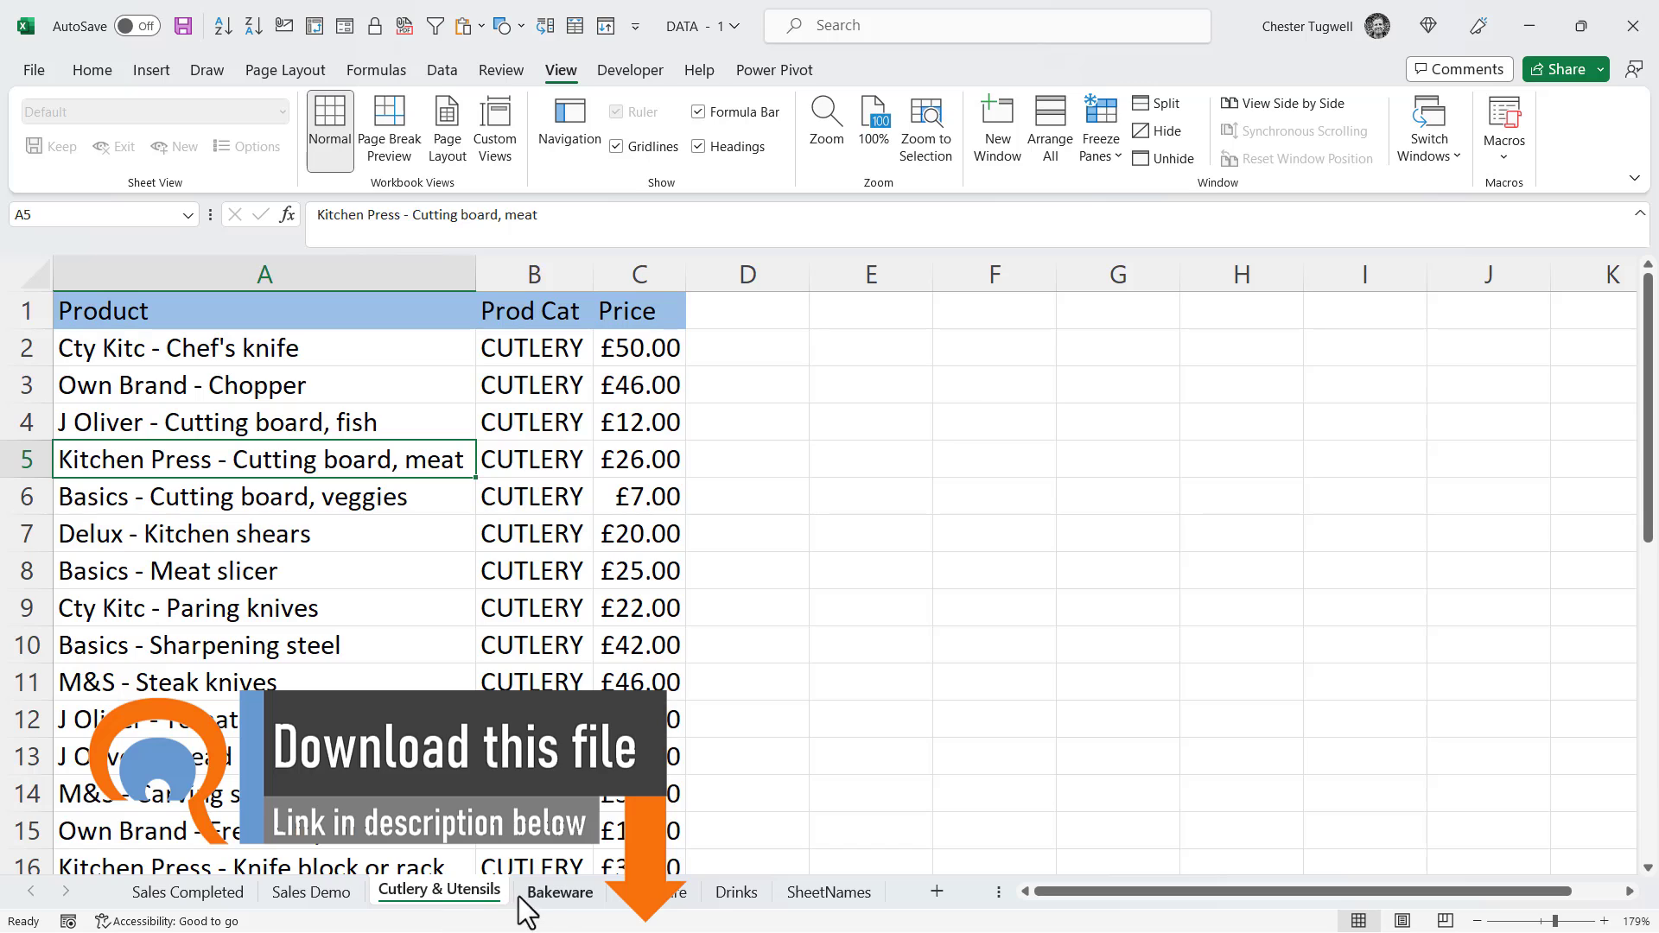
{"action": "left_click", "coordinate": [325, 898]}
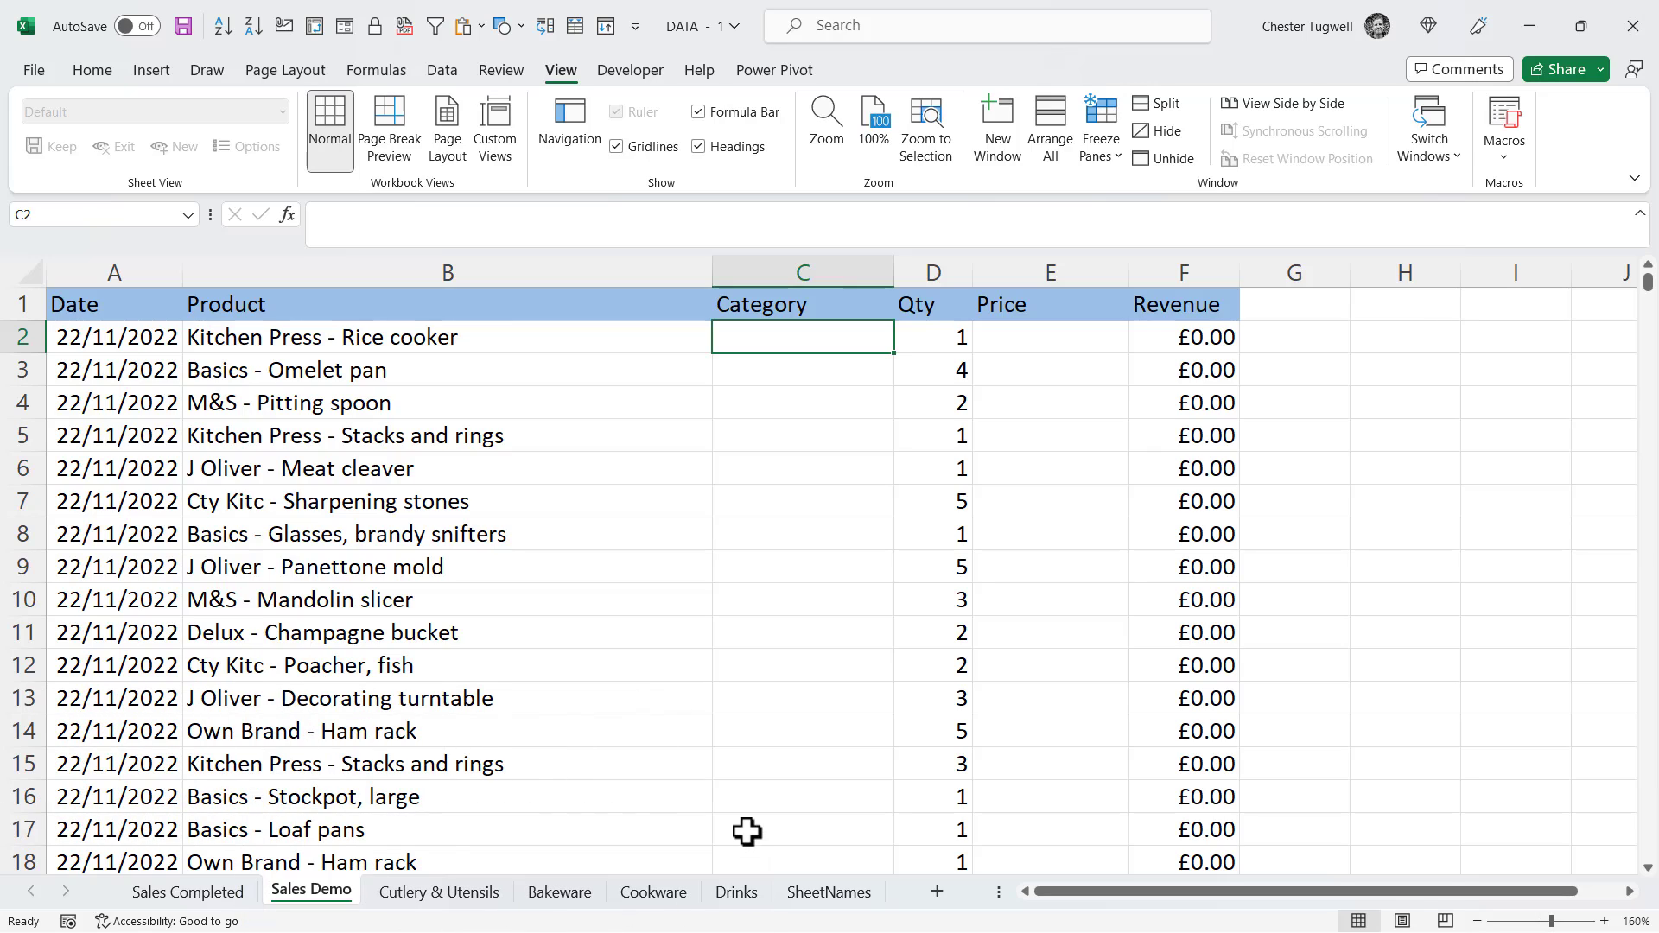
- On the SheetNames sheet, name the list of category sheets in A1:A4 as SheetNames
{"action": "left_click", "coordinate": [830, 892]}
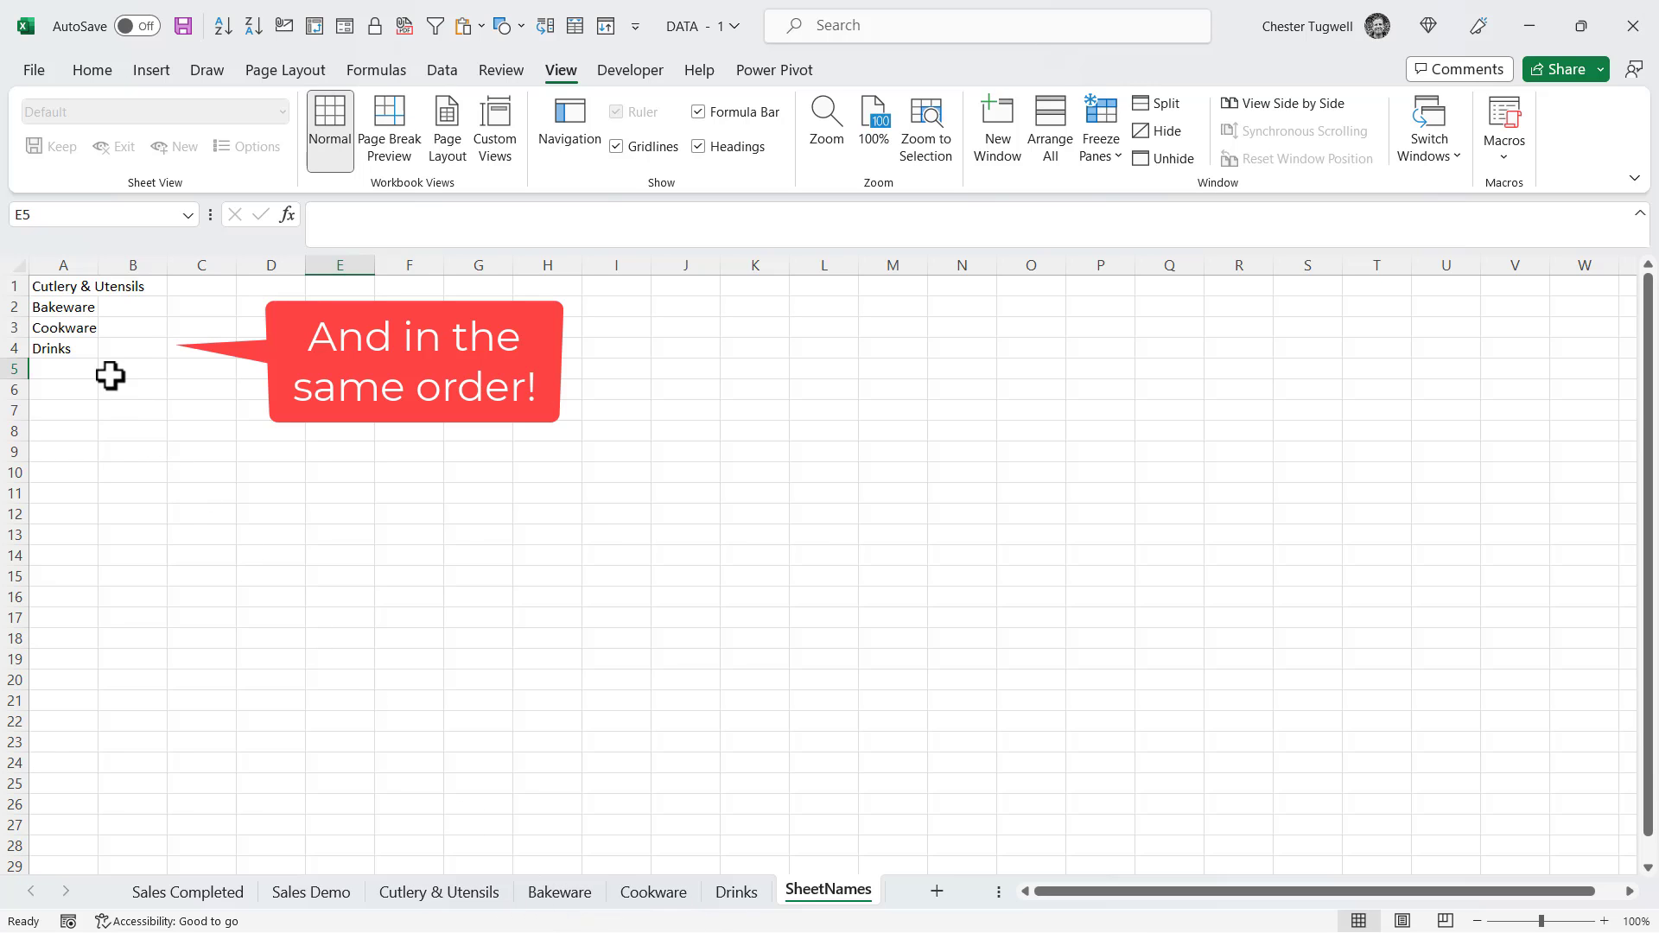
{"action": "left_click", "coordinate": [82, 369]}
{"action": "left_click_drag", "start_coordinate": [78, 286], "coordinate": [70, 350]}
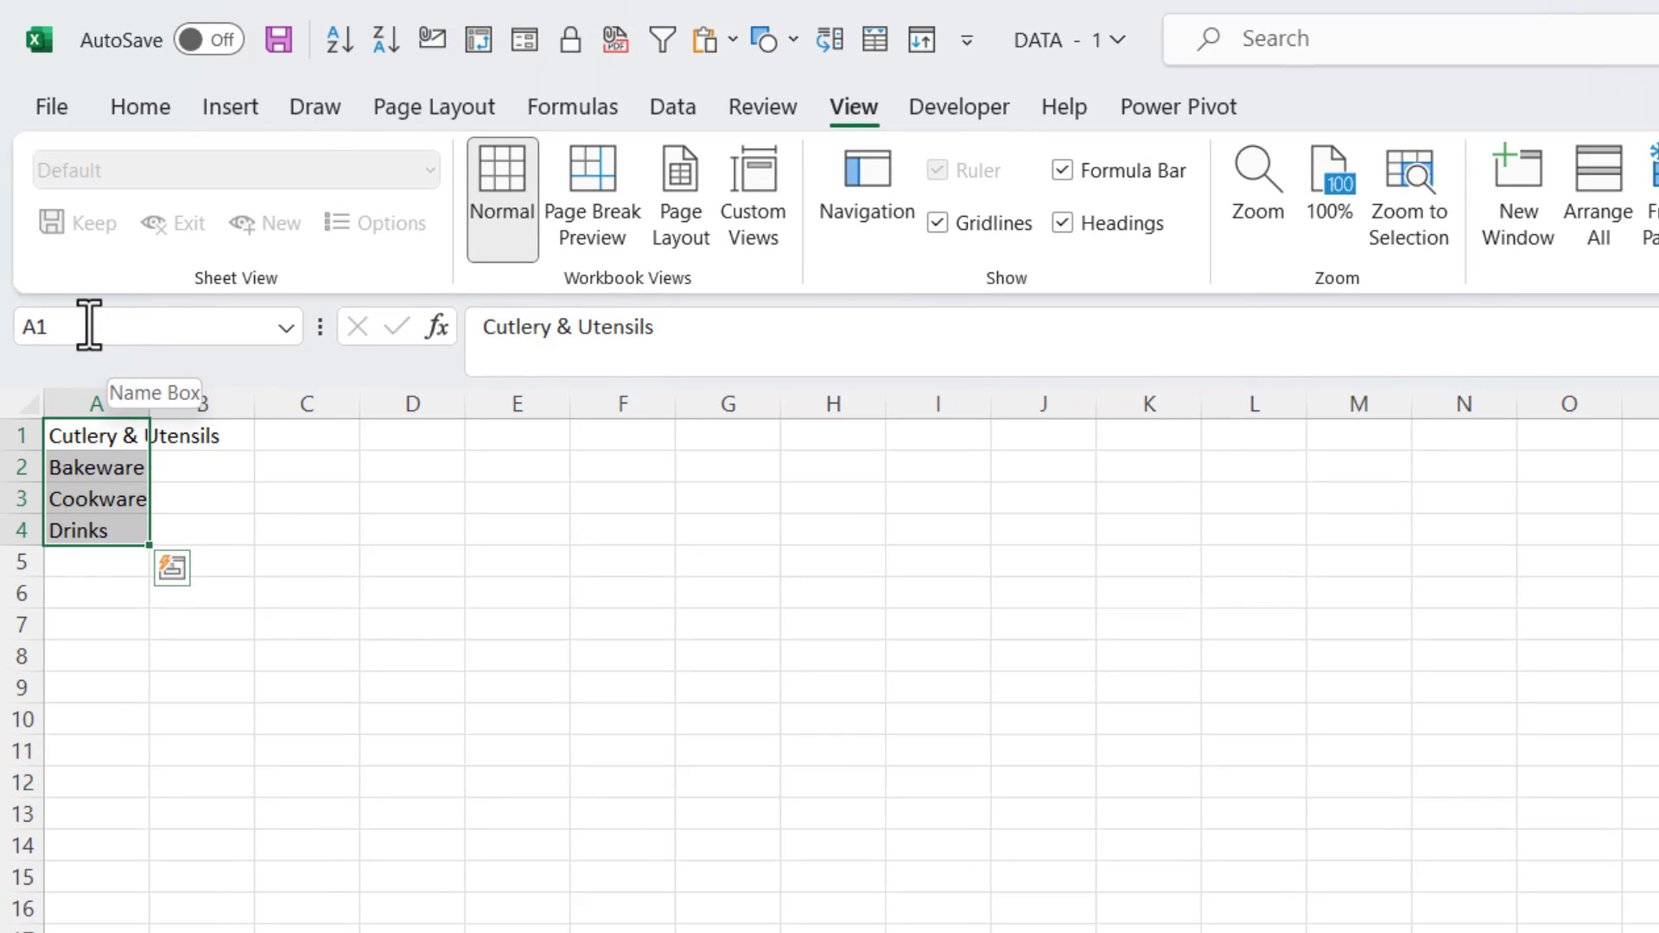
{"action": "left_click", "coordinate": [142, 328]}
{"action": "type", "text": "Sh"}
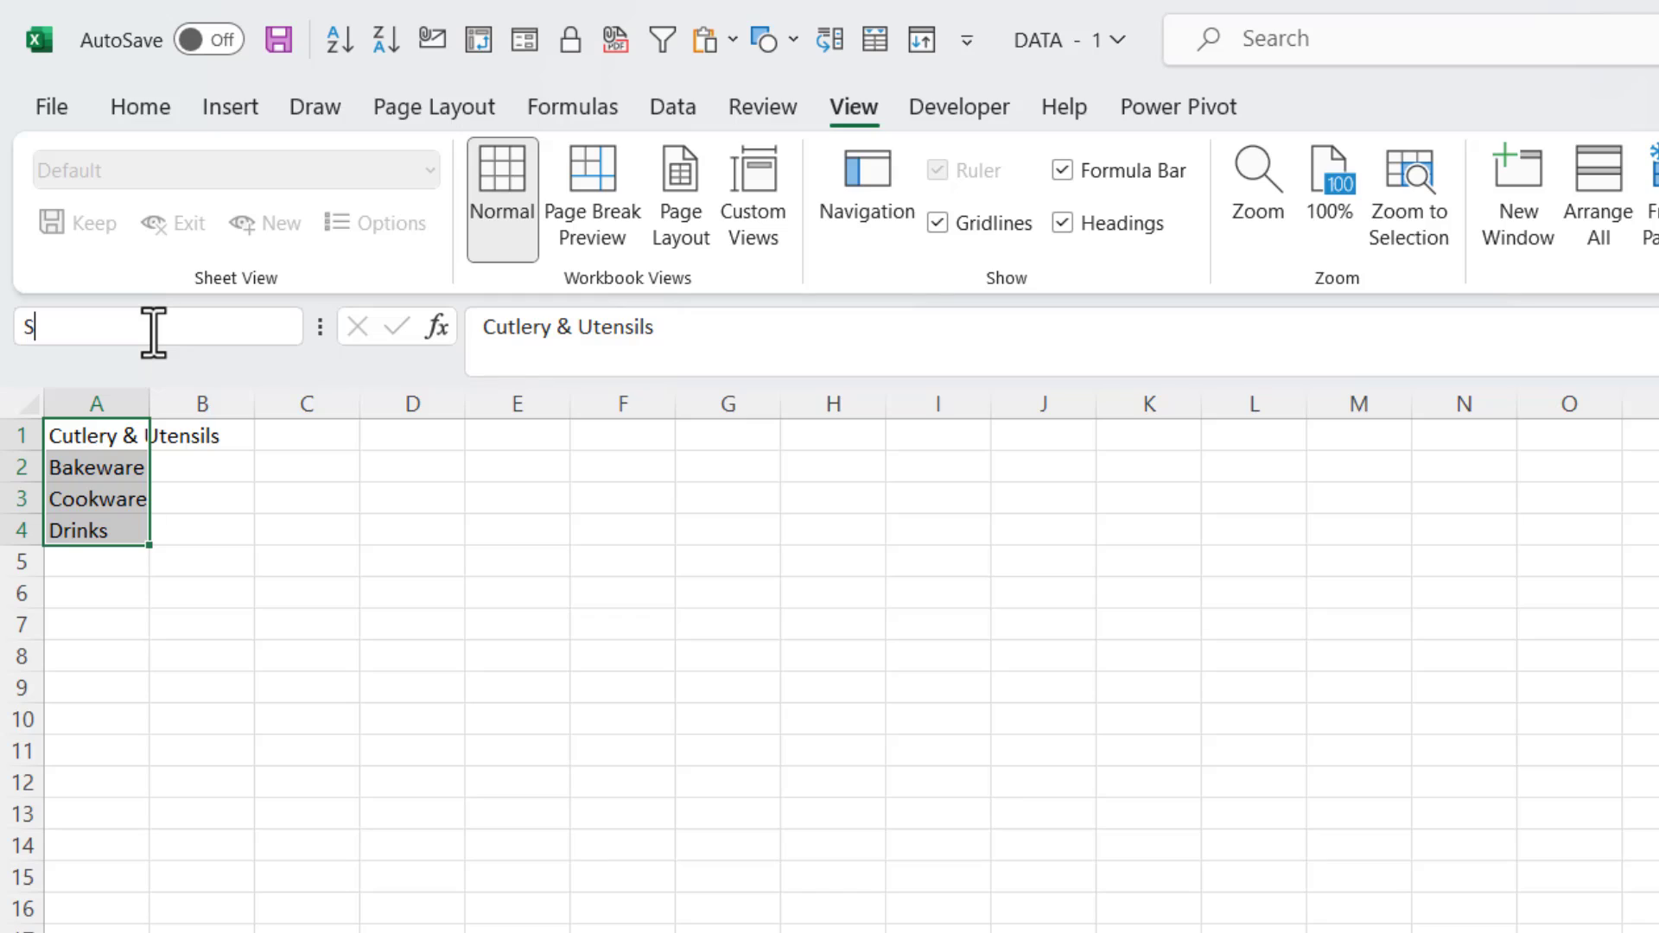
{"action": "type", "text": "eetNames"}
{"action": "key", "text": "Return"}
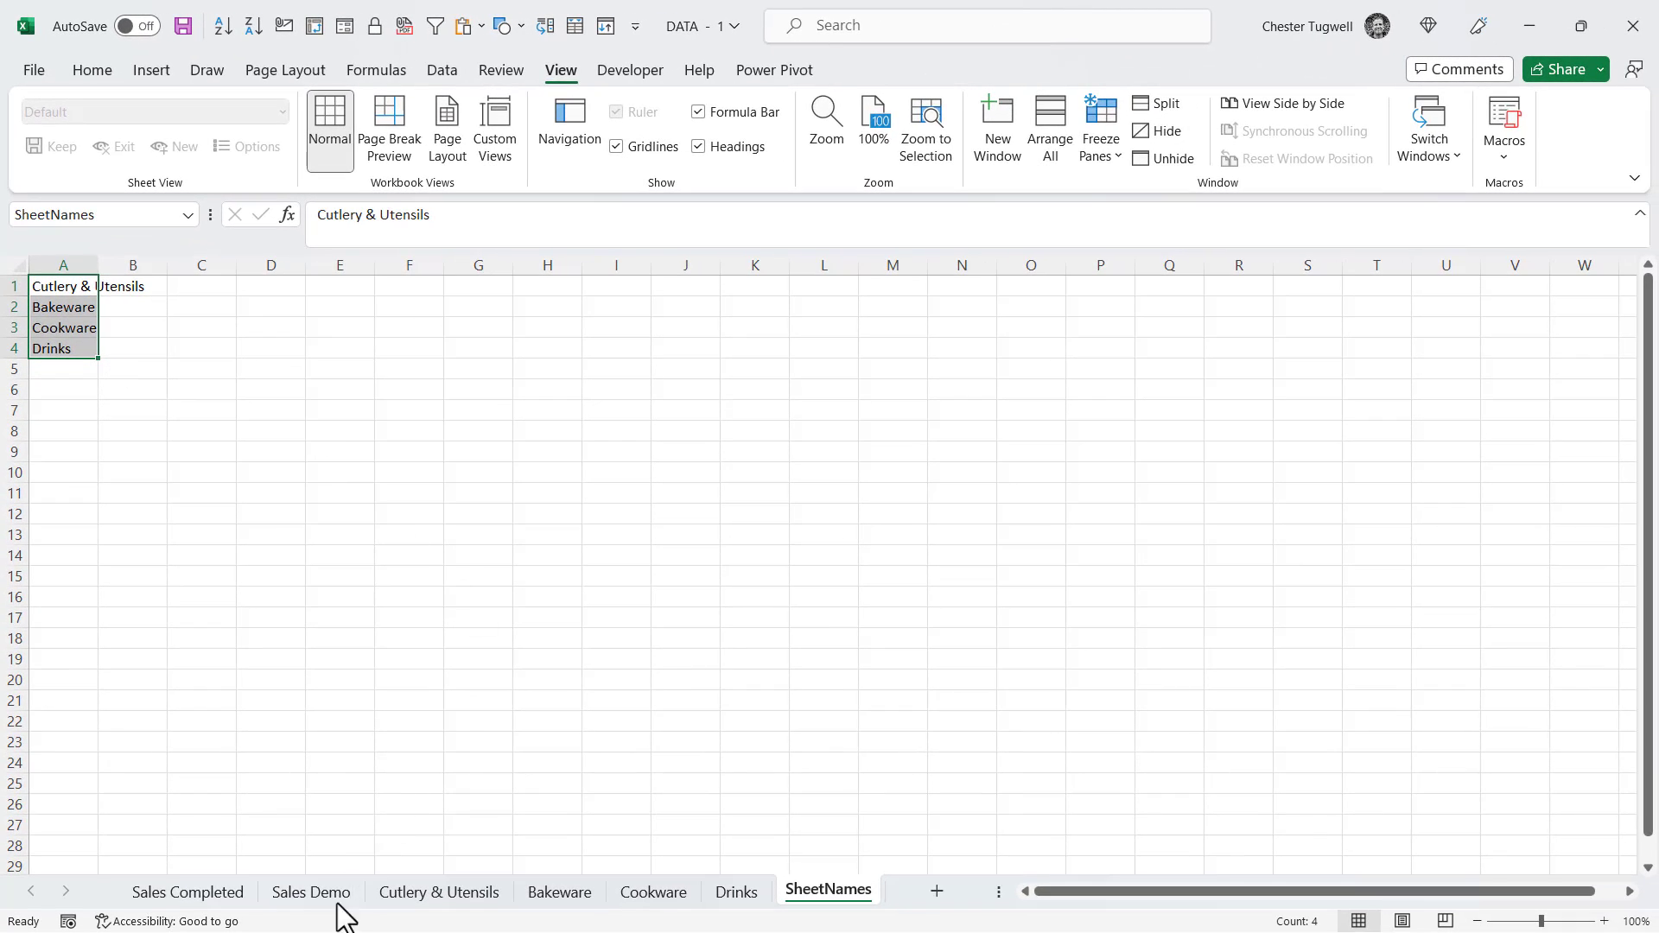
- Enter =SheetNames in C2 of the Sales Demo sheet and widen the Category column to fit the sheet names
{"action": "left_click", "coordinate": [327, 895]}
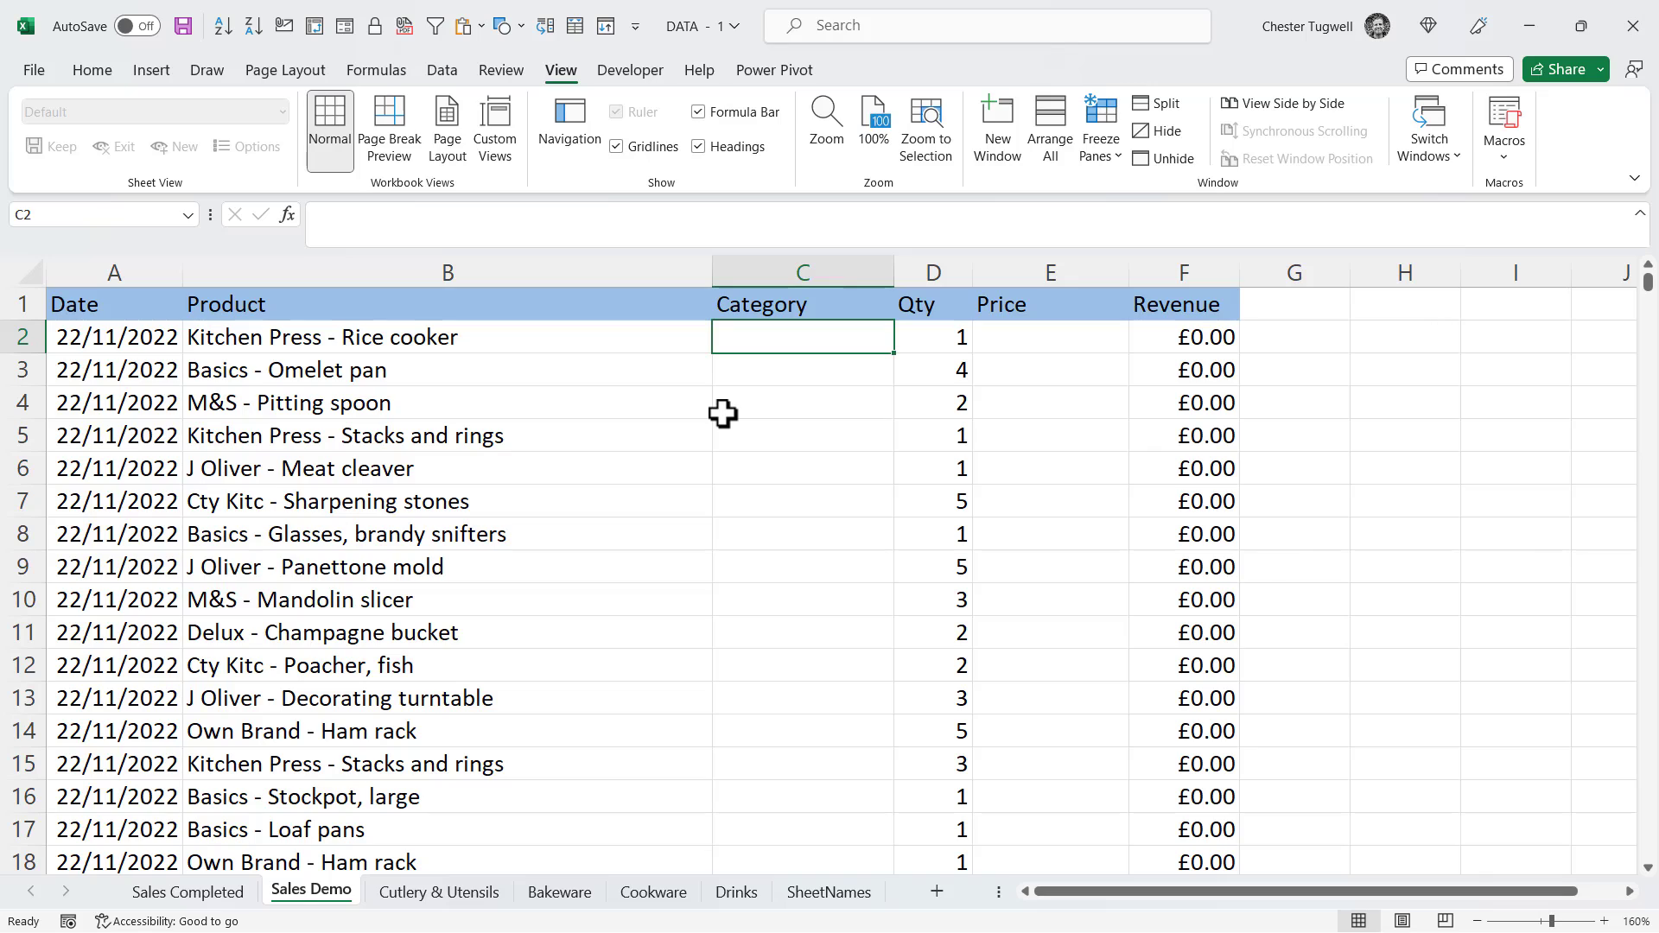
{"action": "type", "text": "=S"}
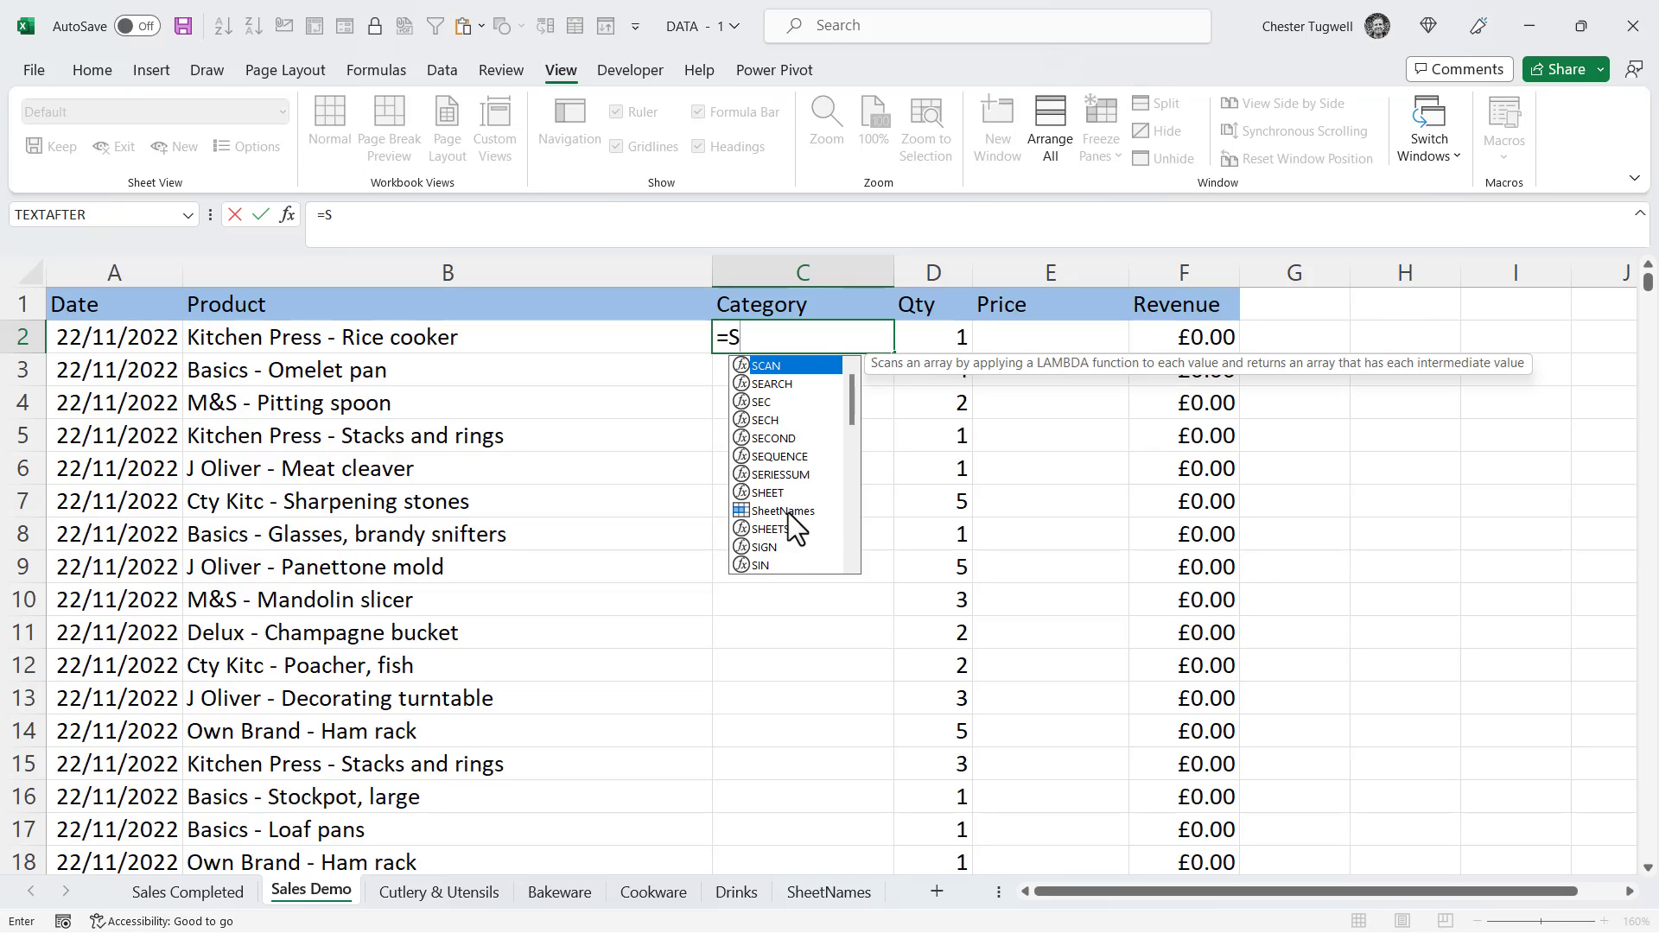
{"action": "double_click", "coordinate": [783, 511]}
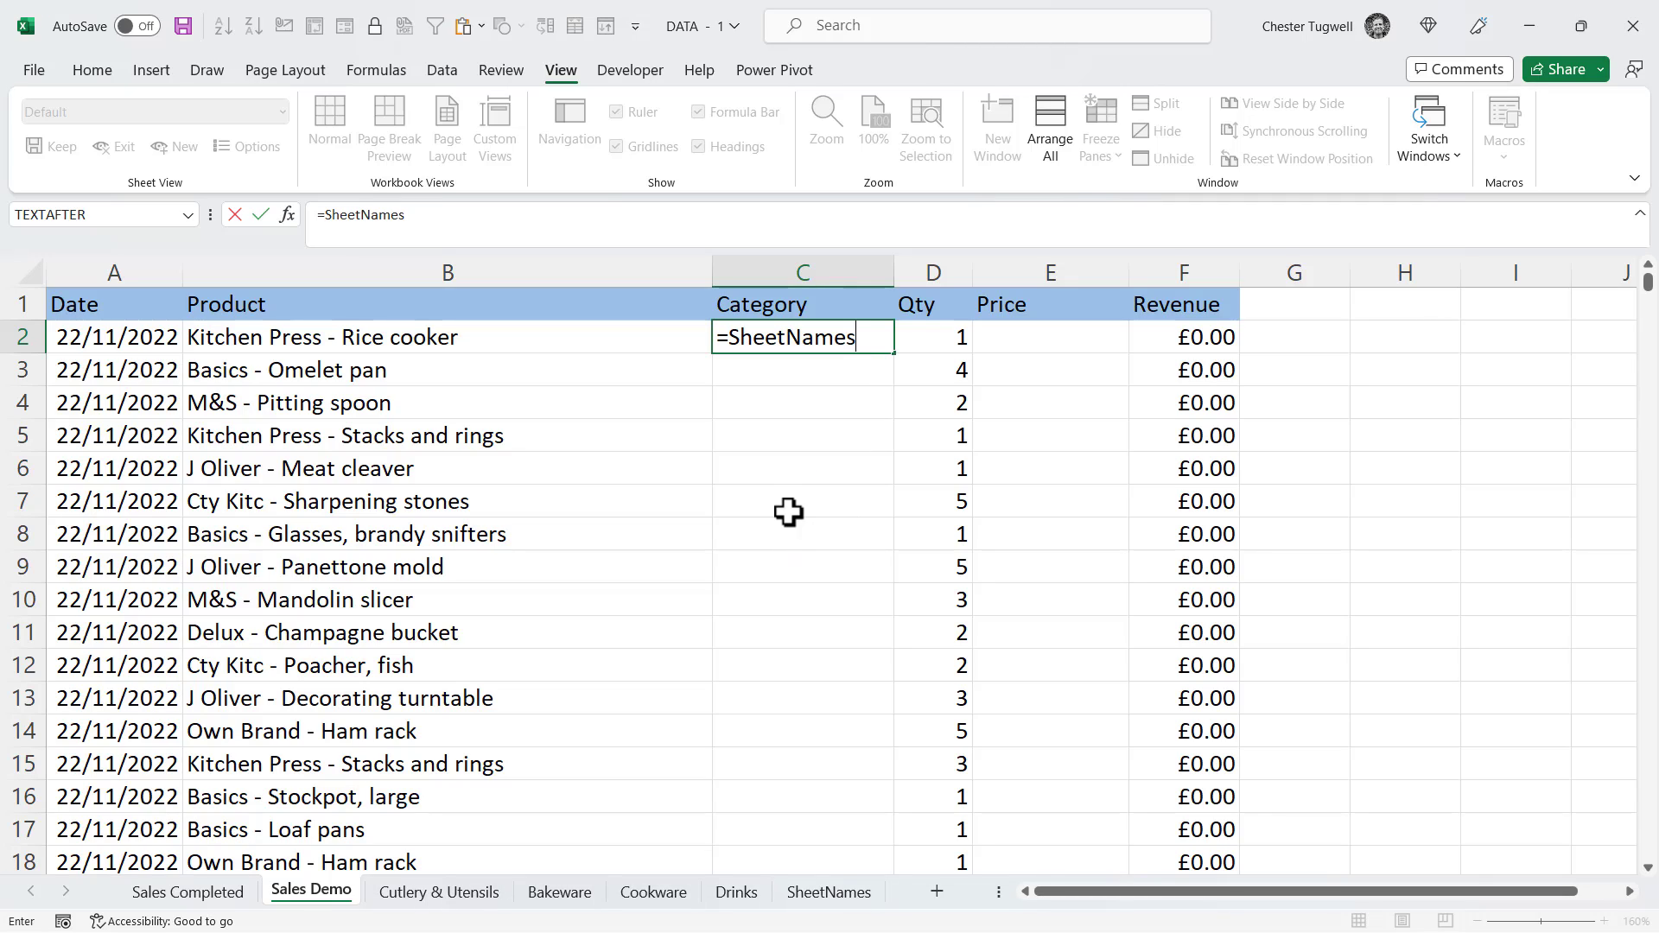
{"action": "key", "text": "Return"}
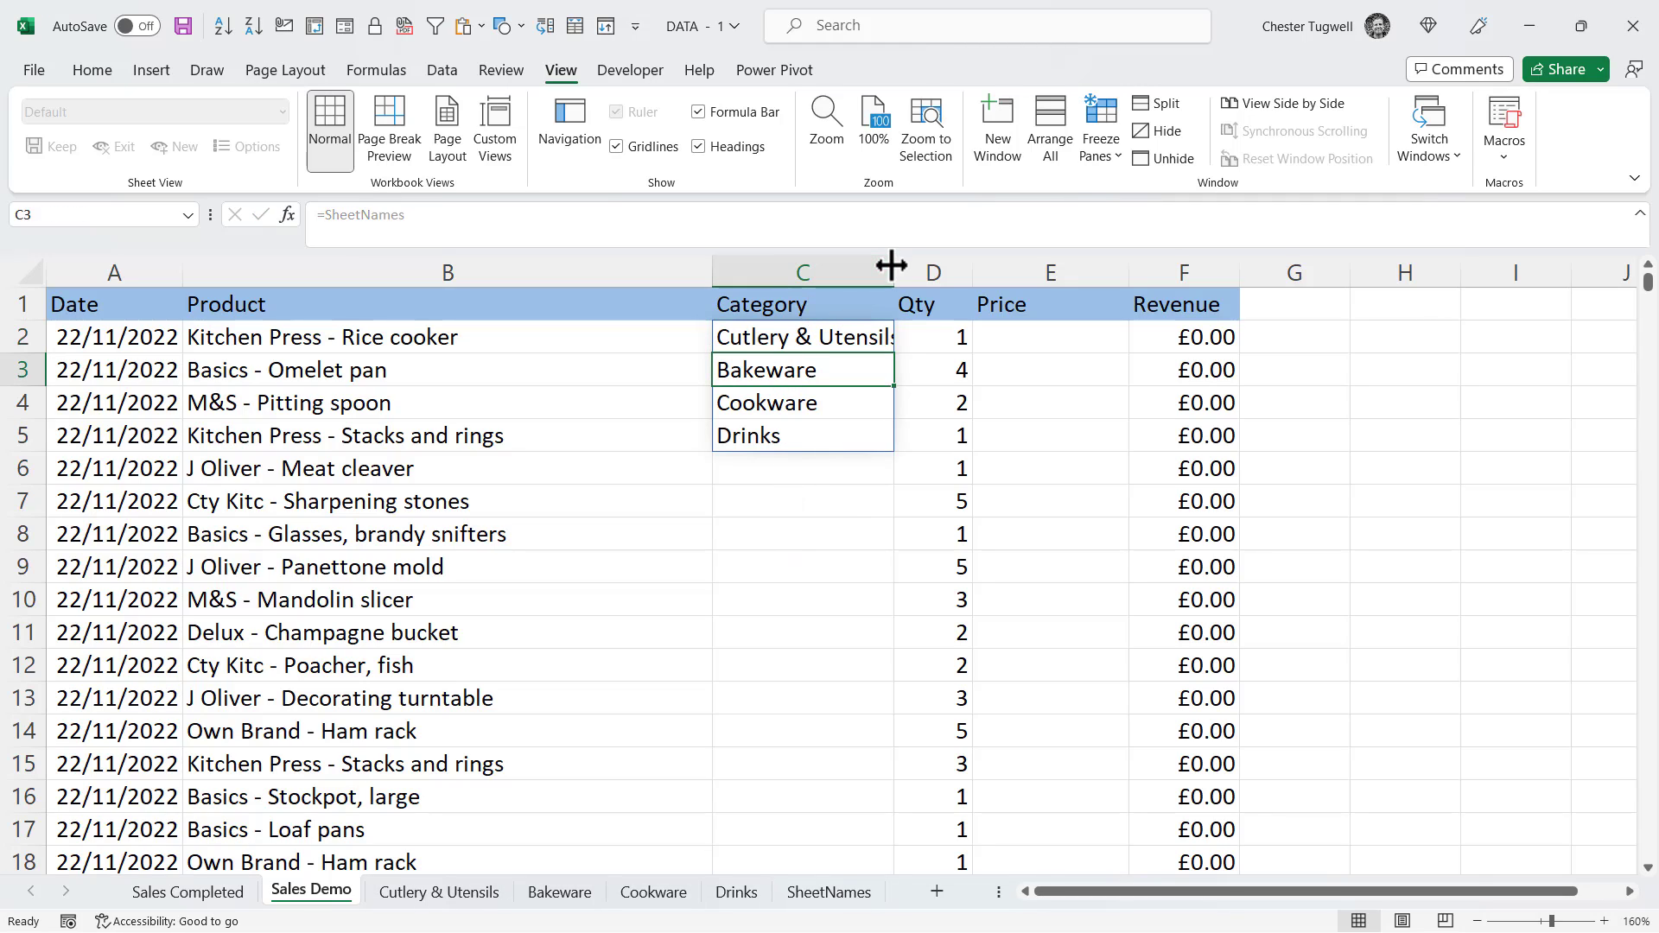
{"action": "left_click_drag", "start_coordinate": [891, 266], "coordinate": [916, 267]}
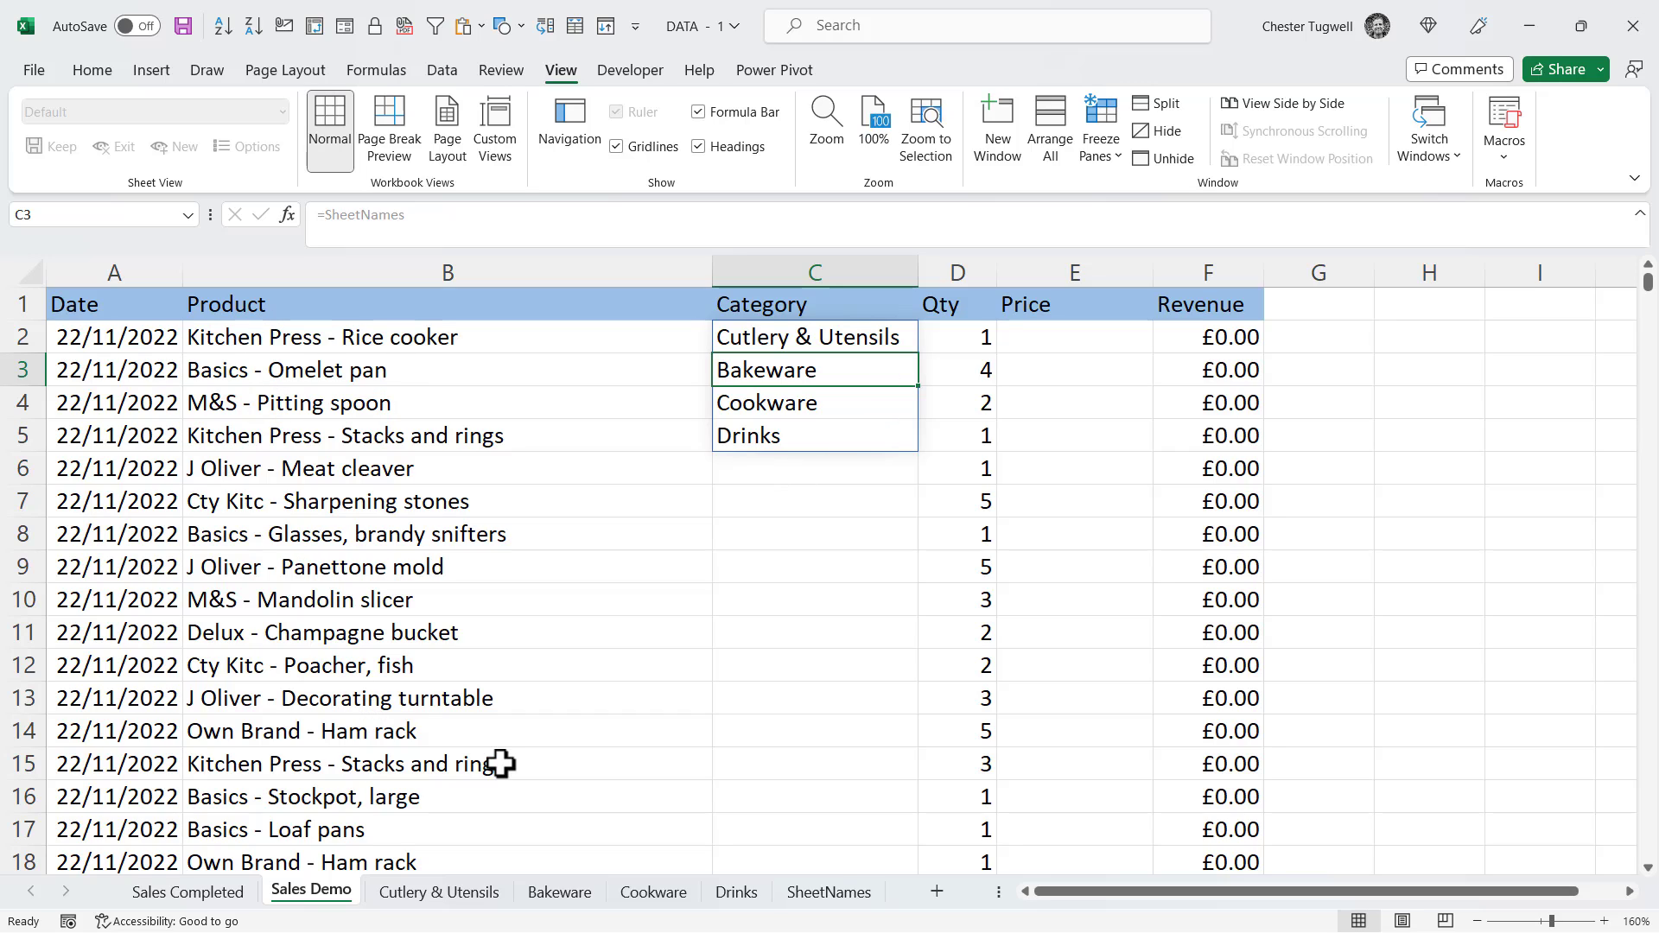
- Check how far down the product list on the Cutlery & Utensils sheet extends, and return to Sales Demo
{"action": "left_click", "coordinate": [481, 890]}
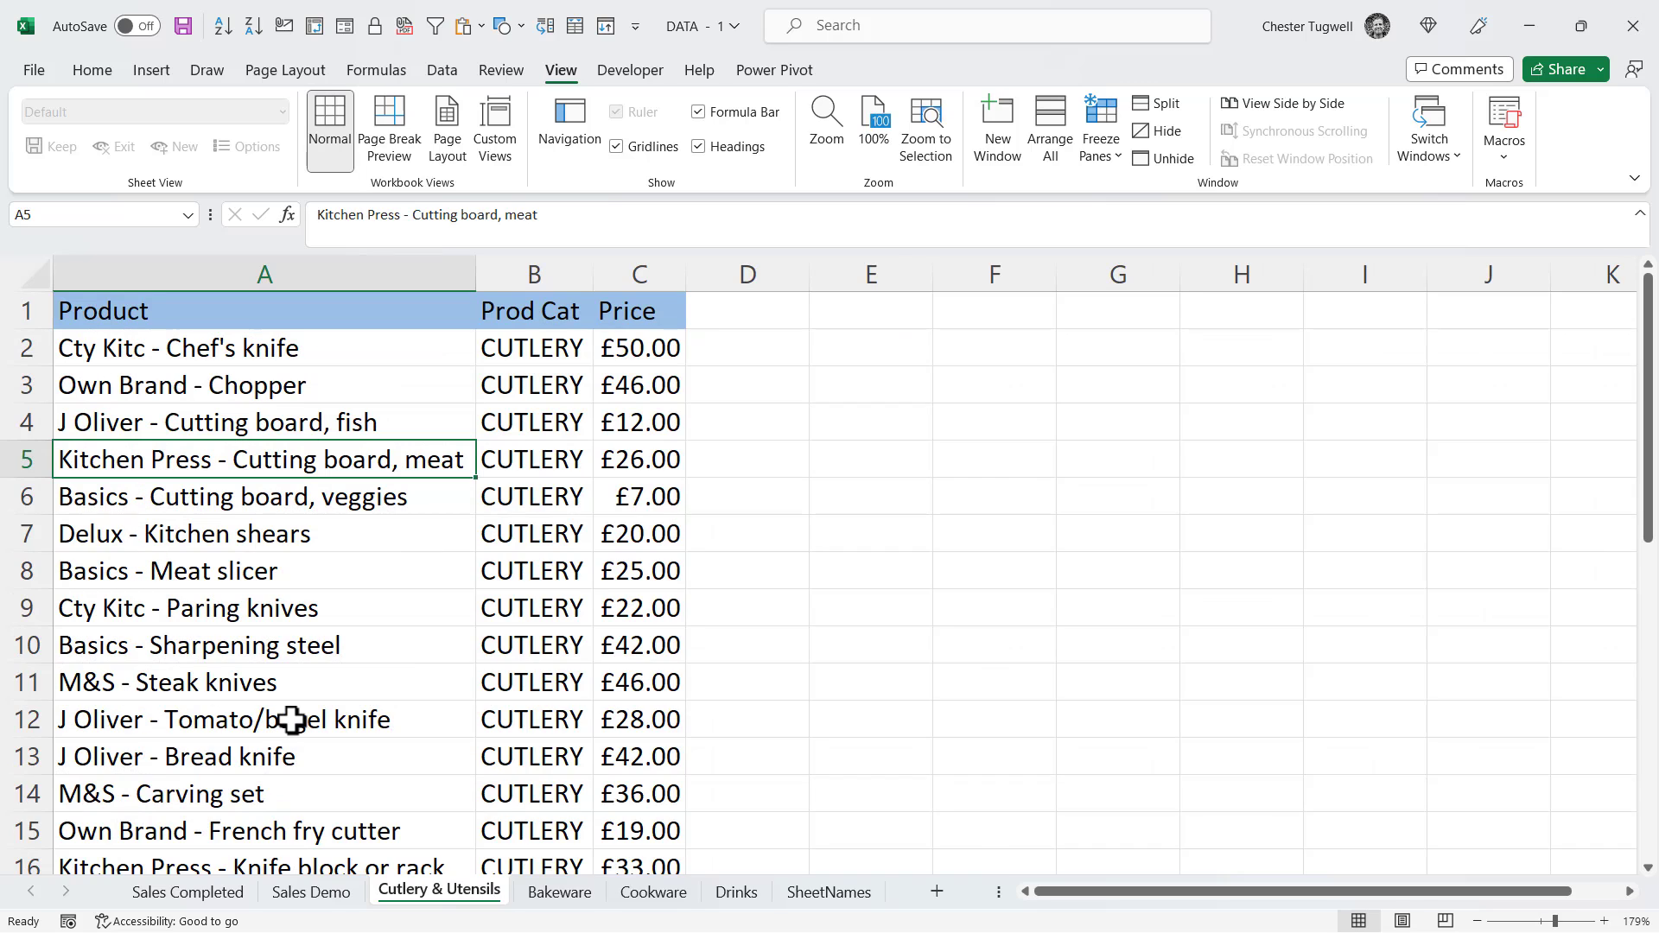
{"action": "key", "text": "ctrl+Home"}
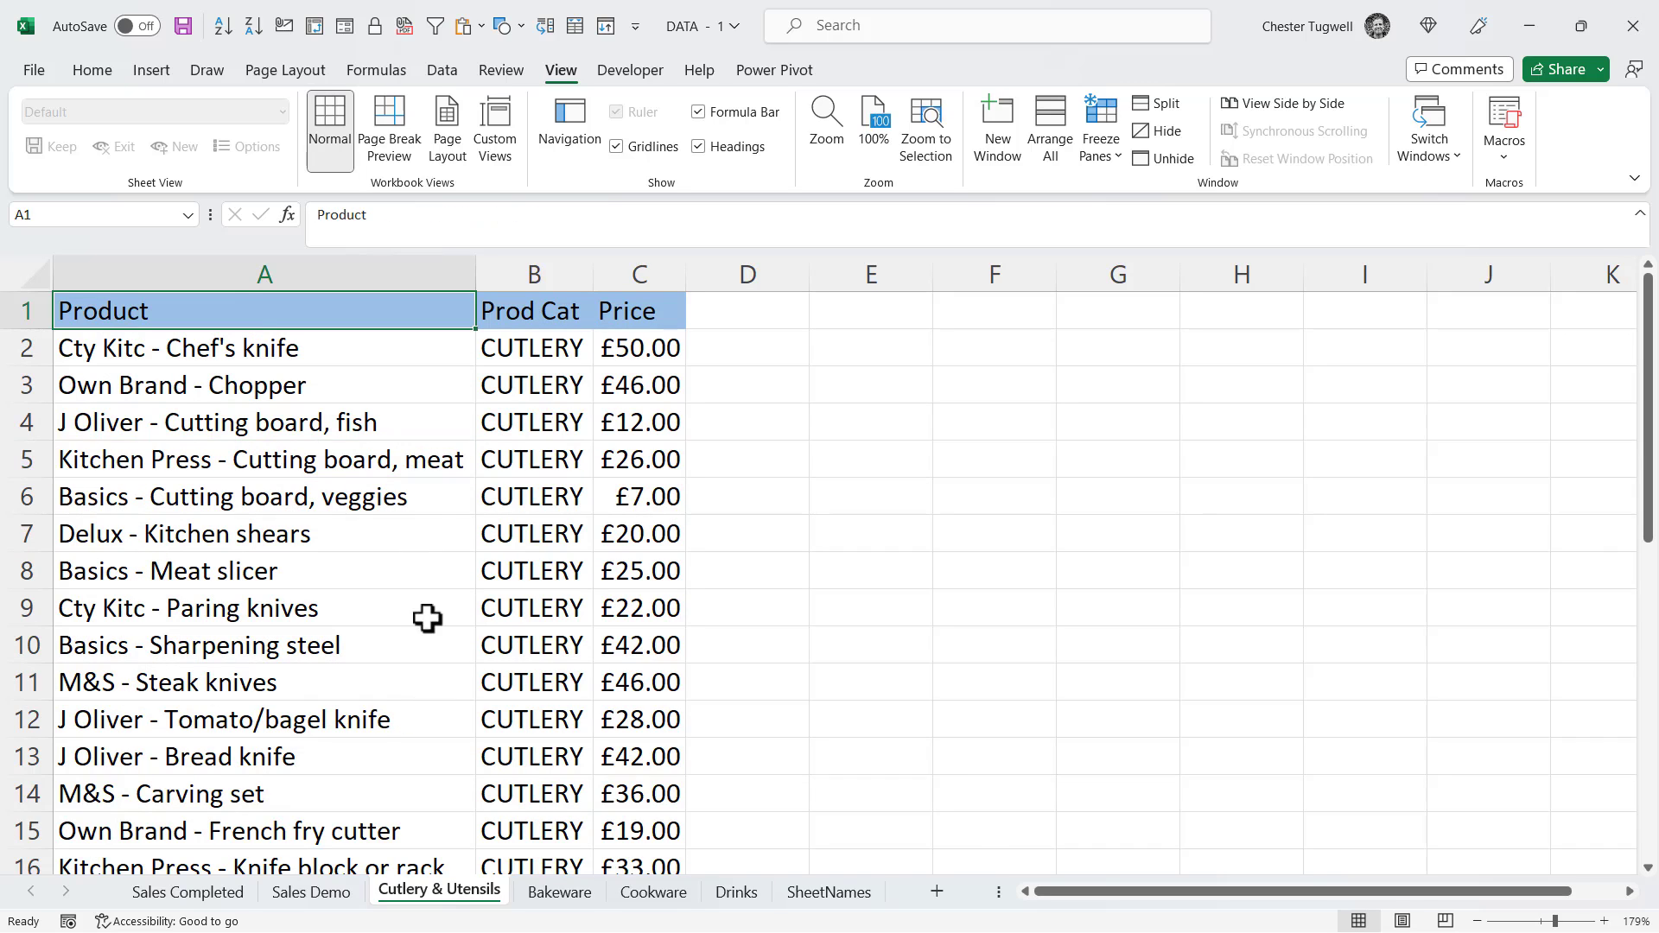
{"action": "left_click", "coordinate": [264, 345]}
{"action": "key", "text": "ctrl+Down"}
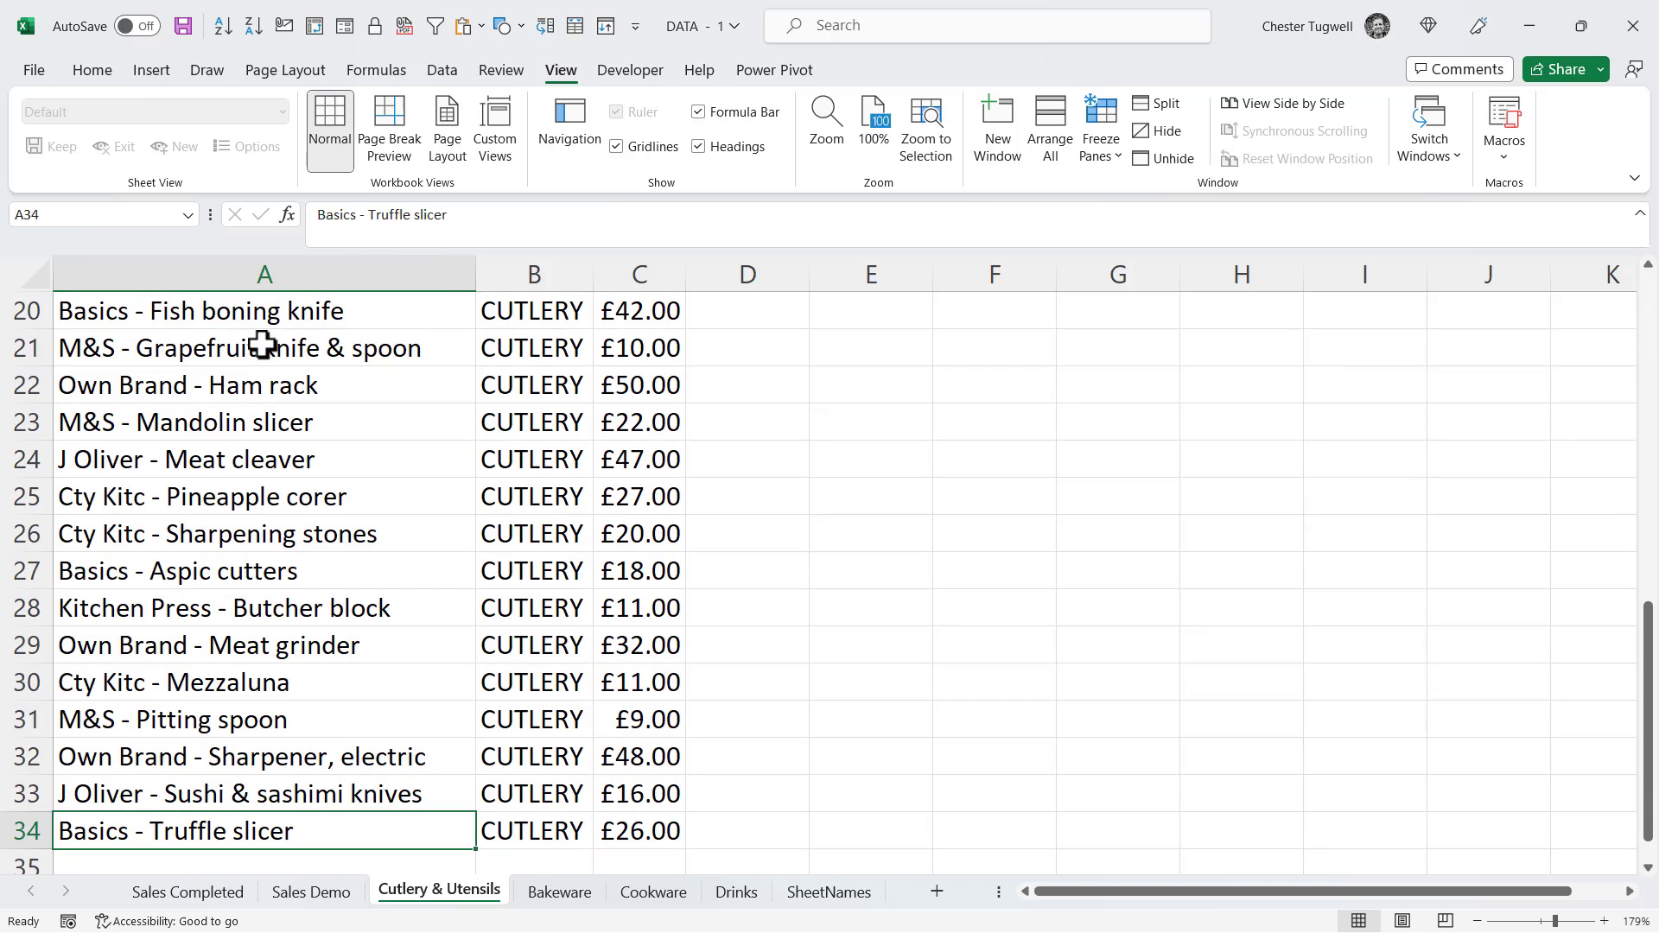
{"action": "key", "text": "ctrl+Up"}
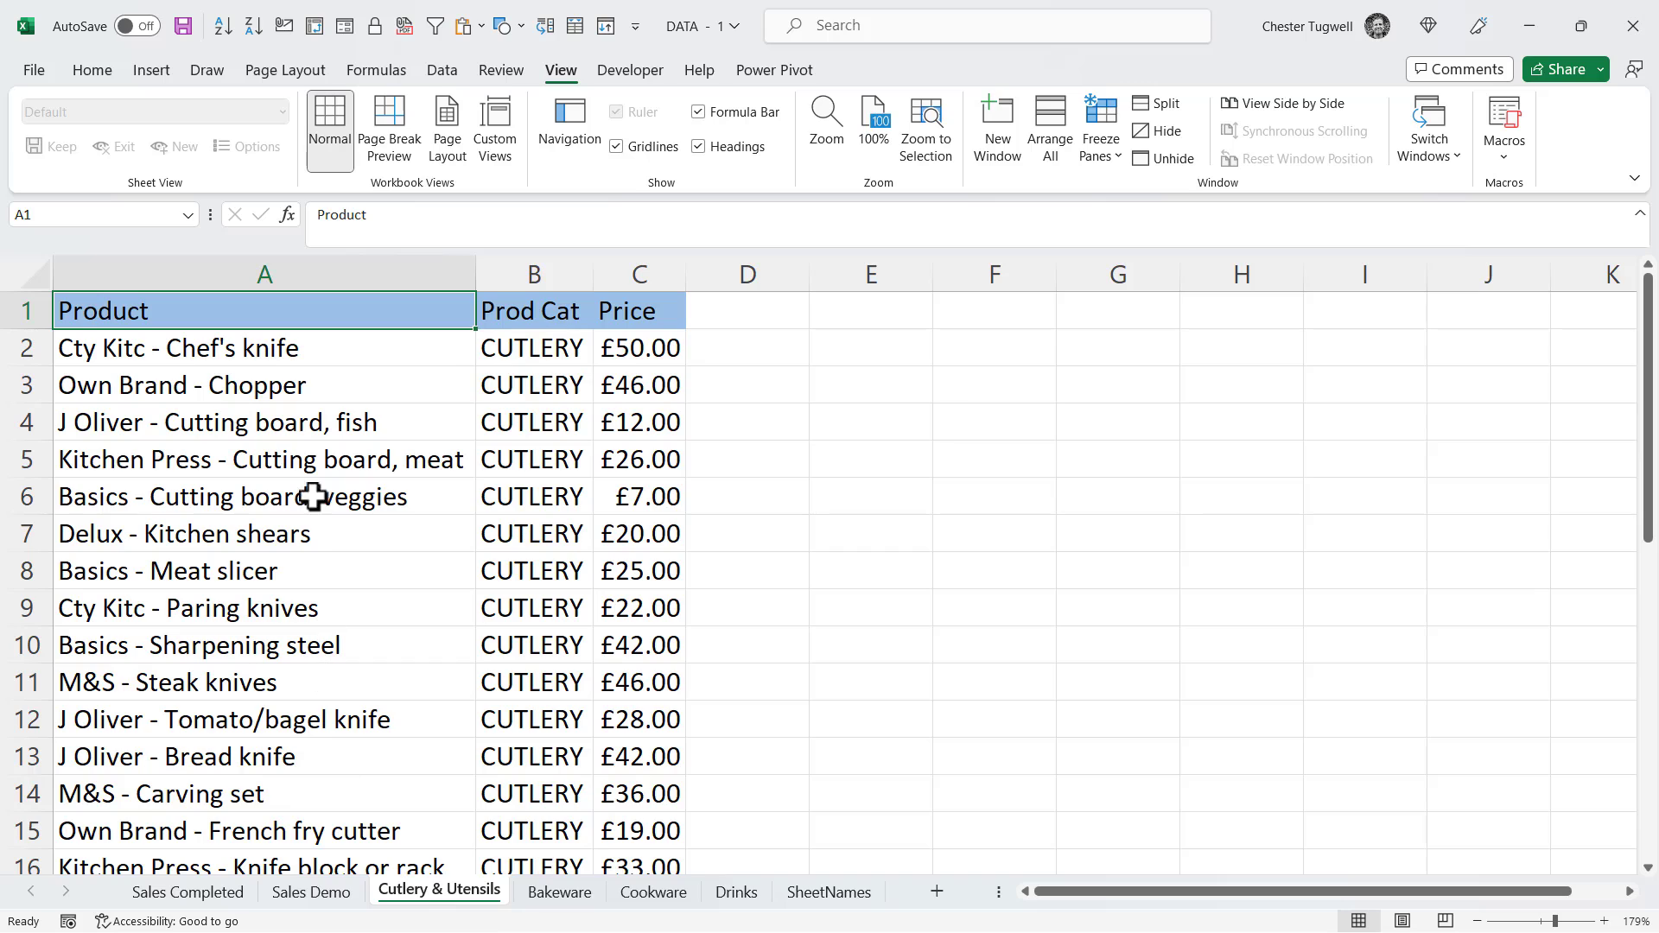
{"action": "left_click", "coordinate": [344, 891]}
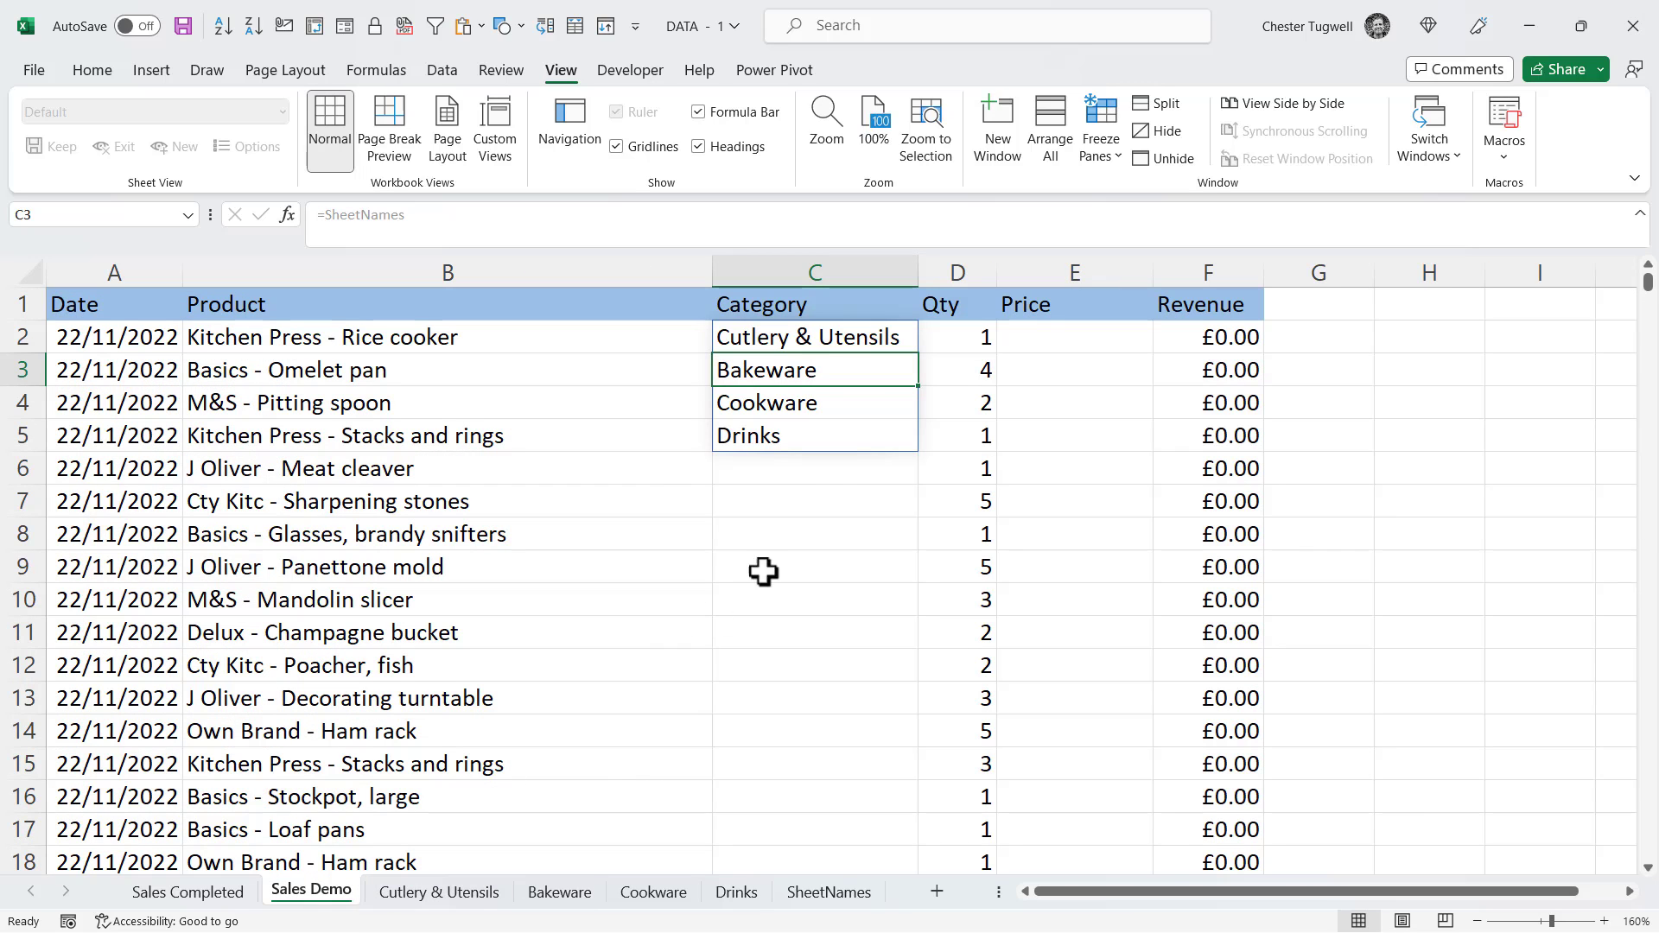
{"action": "left_click", "coordinate": [1398, 334]}
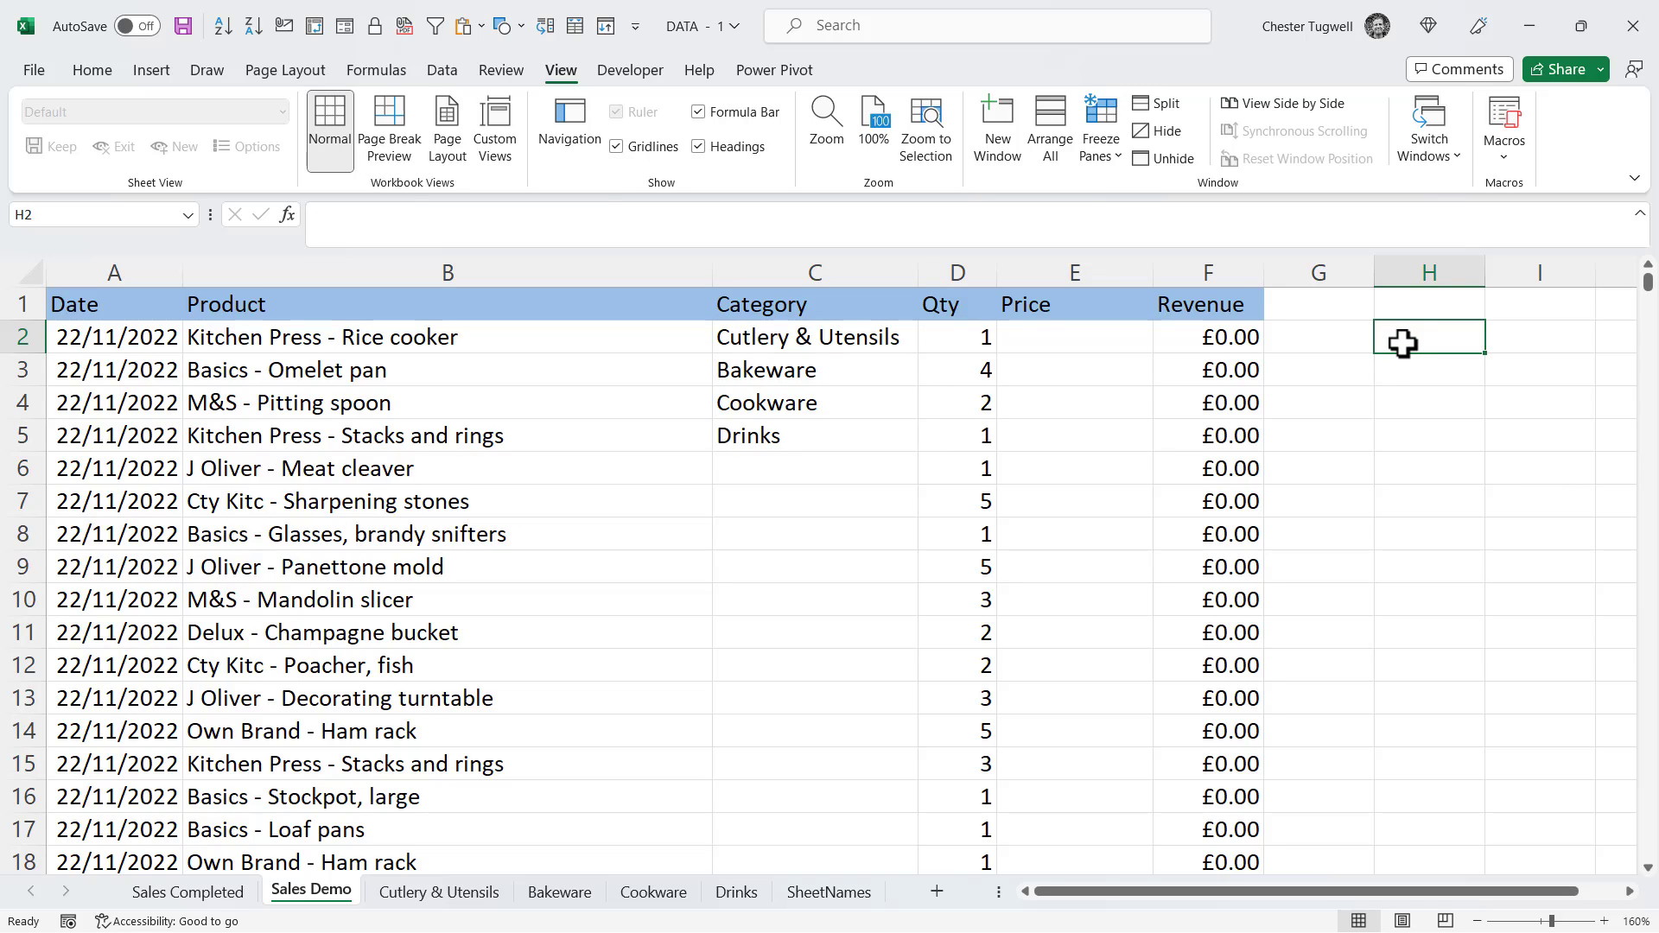
{"action": "type", "text": "="}
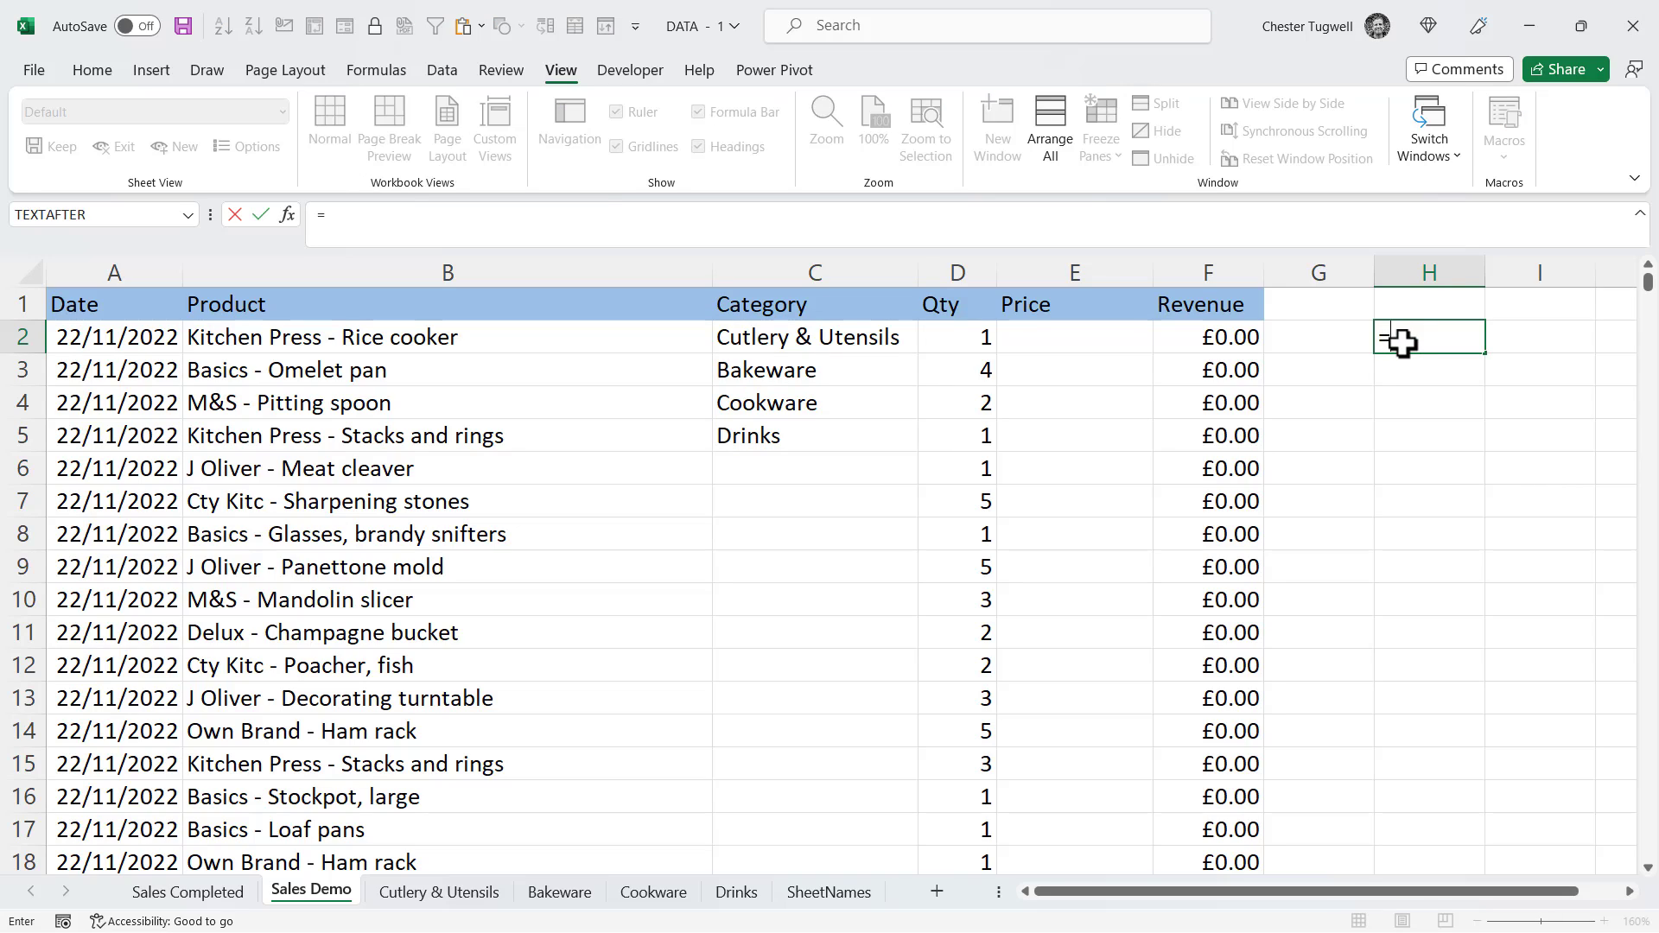
{"action": "left_click", "coordinate": [429, 899]}
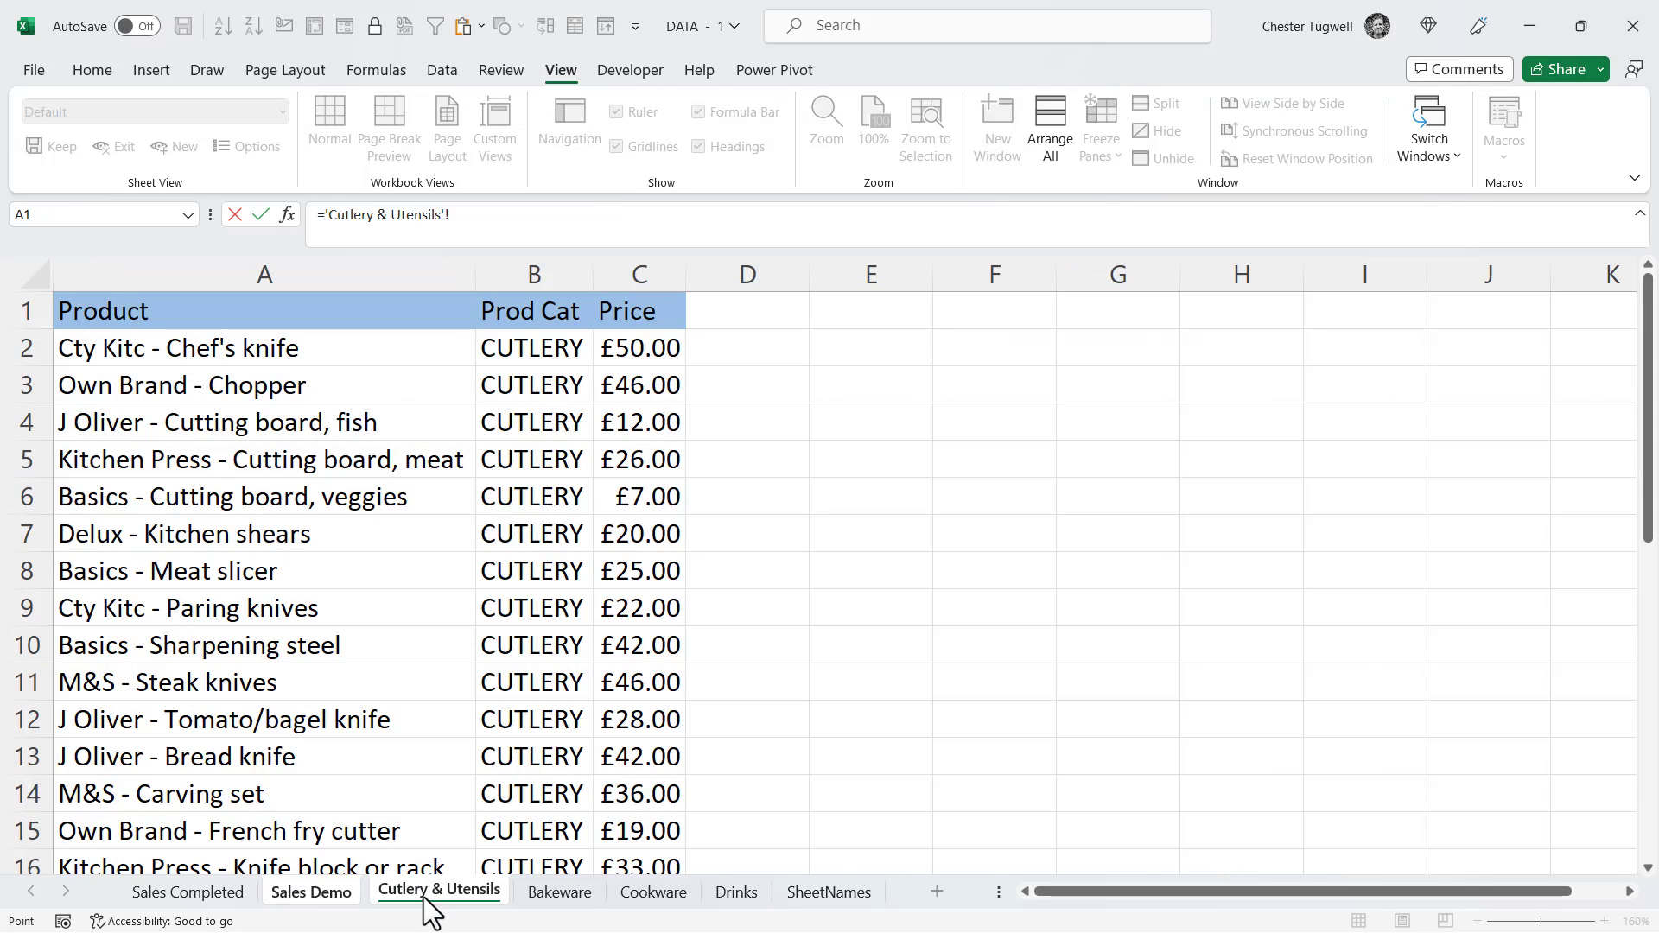
{"action": "left_click_drag", "start_coordinate": [222, 351], "coordinate": [644, 353]}
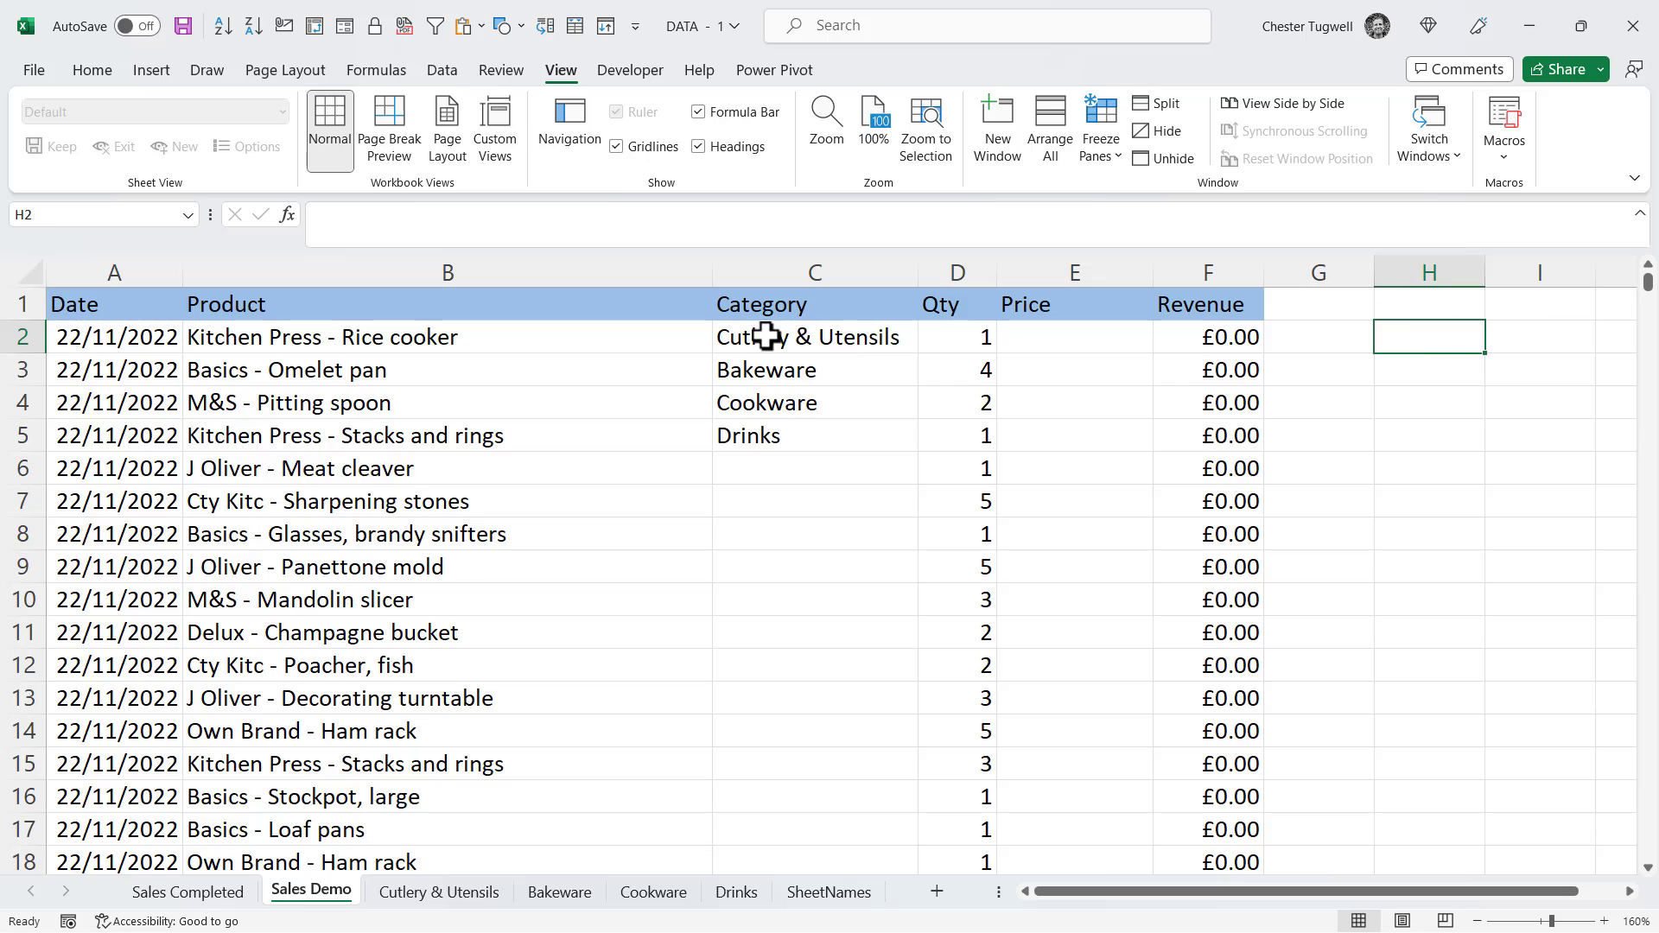
- Join a quoted apostrophe in front of SheetNames in the C2 formula, giving ="'"&SheetNames
{"action": "double_click", "coordinate": [814, 346]}
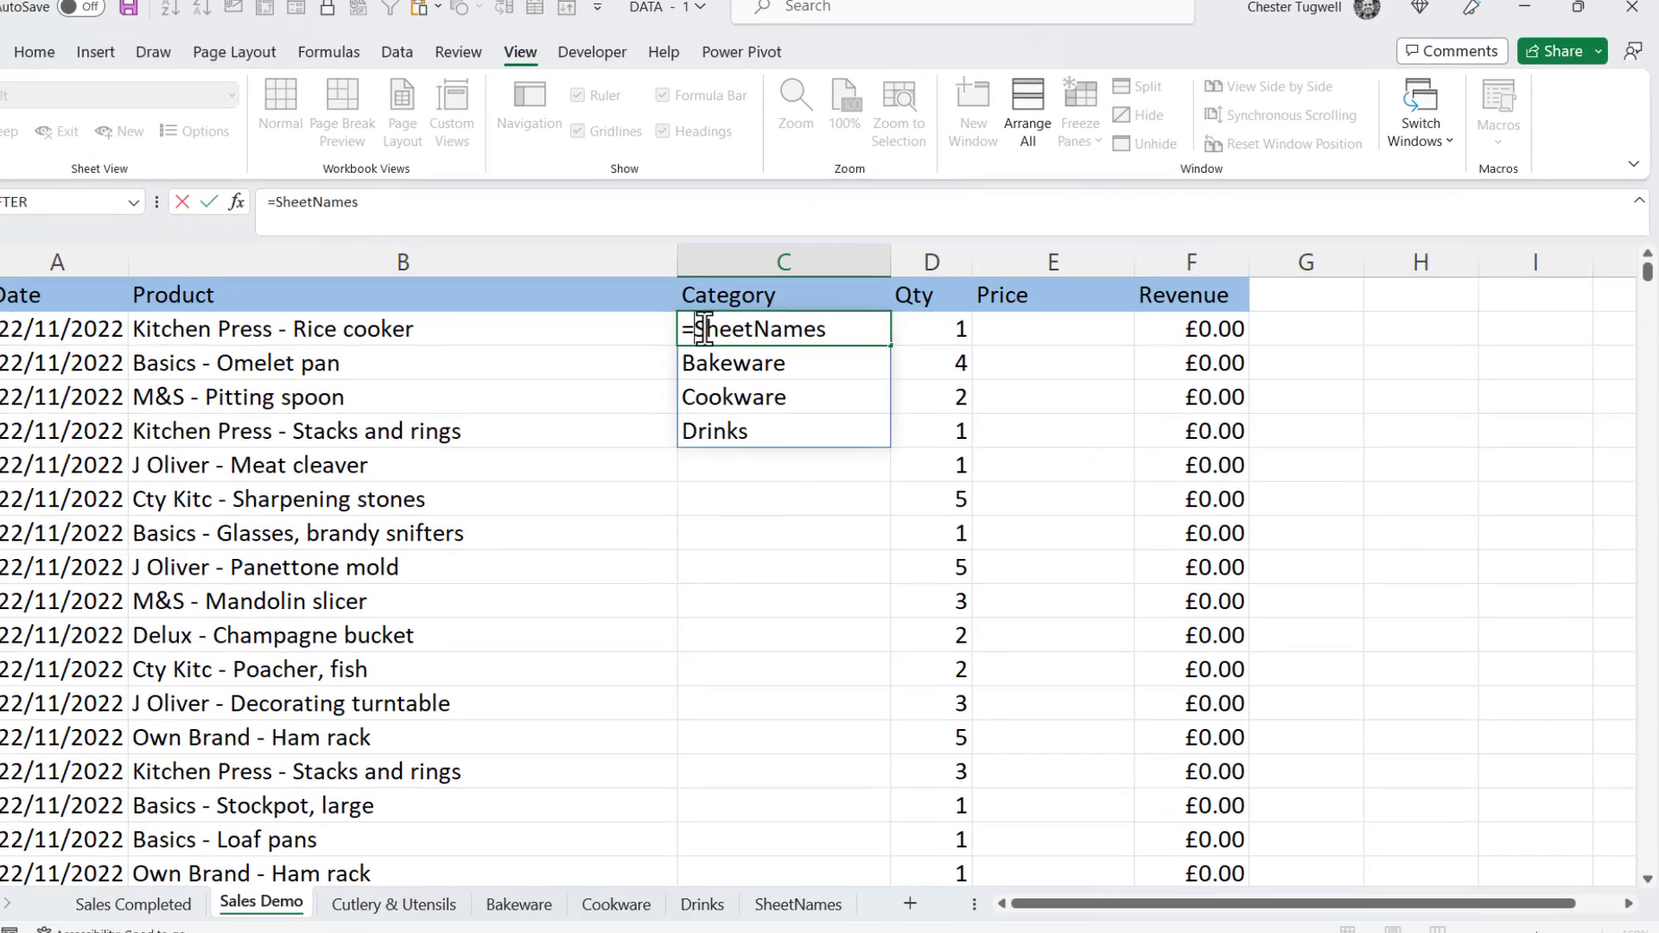
{"action": "left_click", "coordinate": [703, 330]}
{"action": "type", "text": "\""}
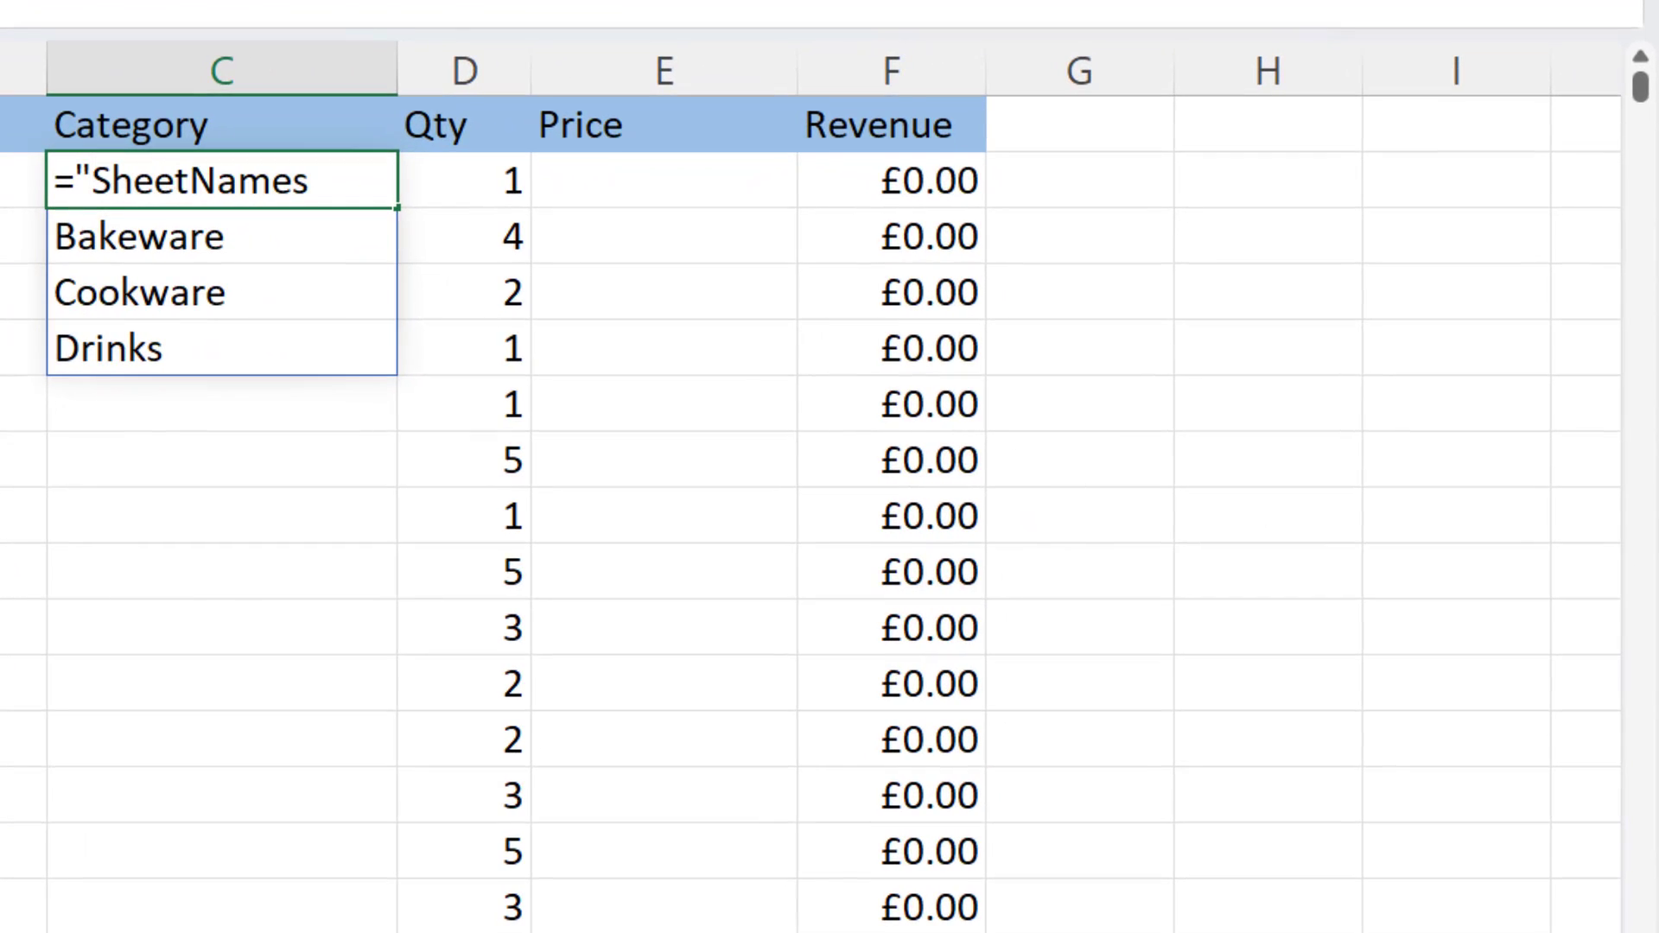
{"action": "type", "text": "'"}
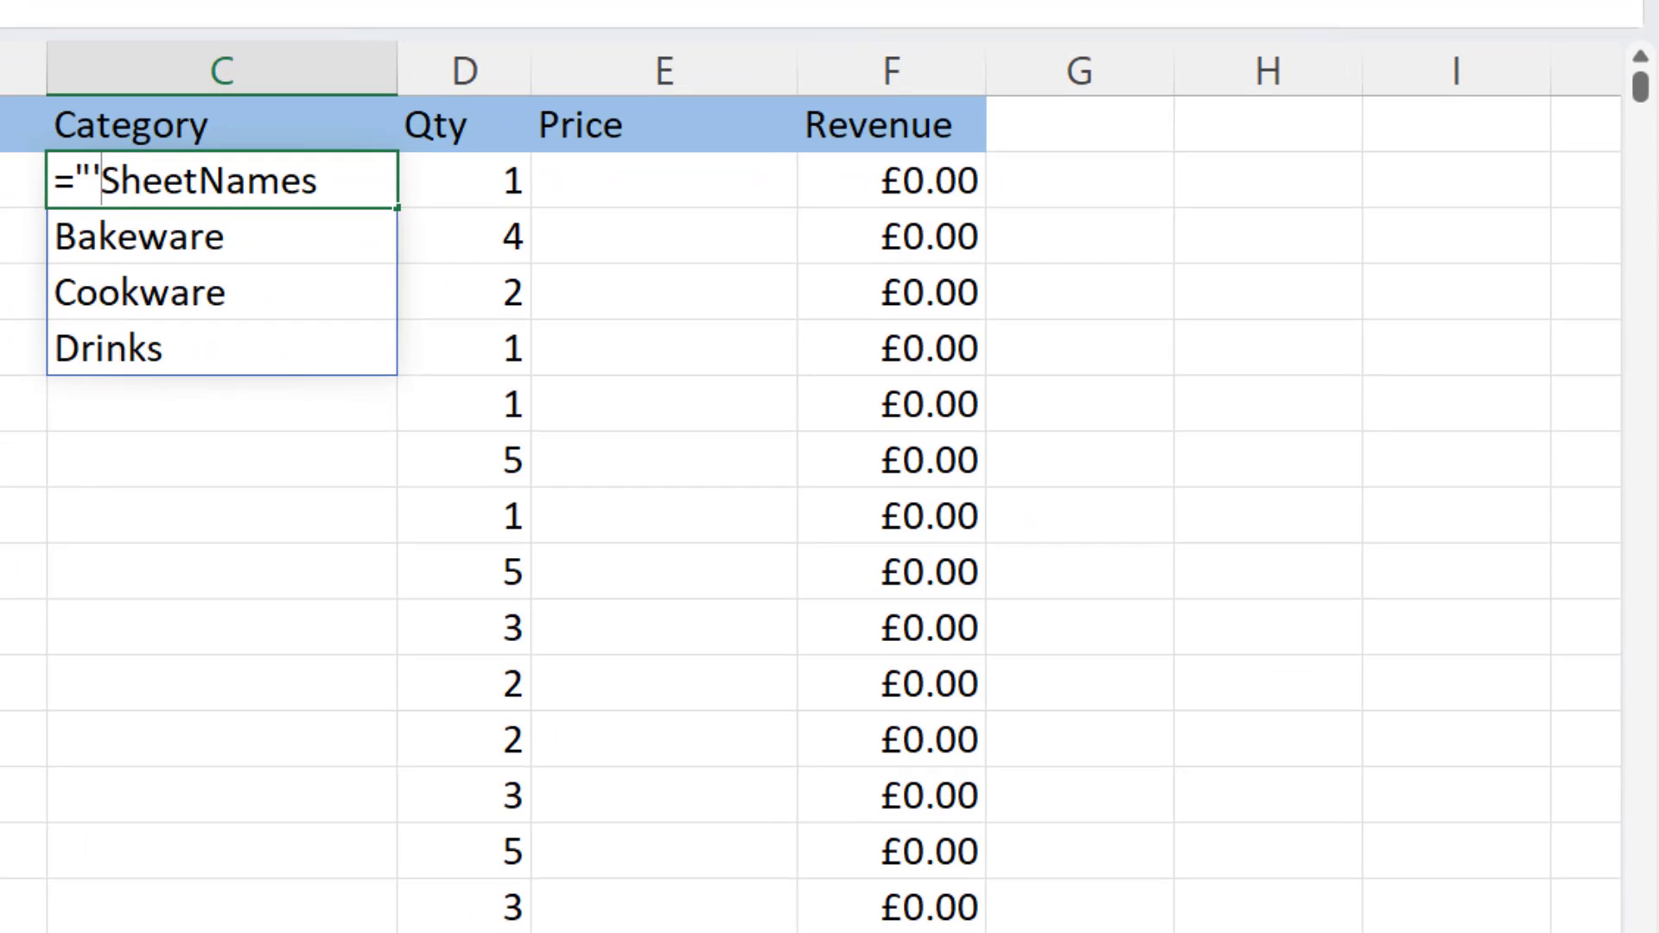
{"action": "type", "text": "\""}
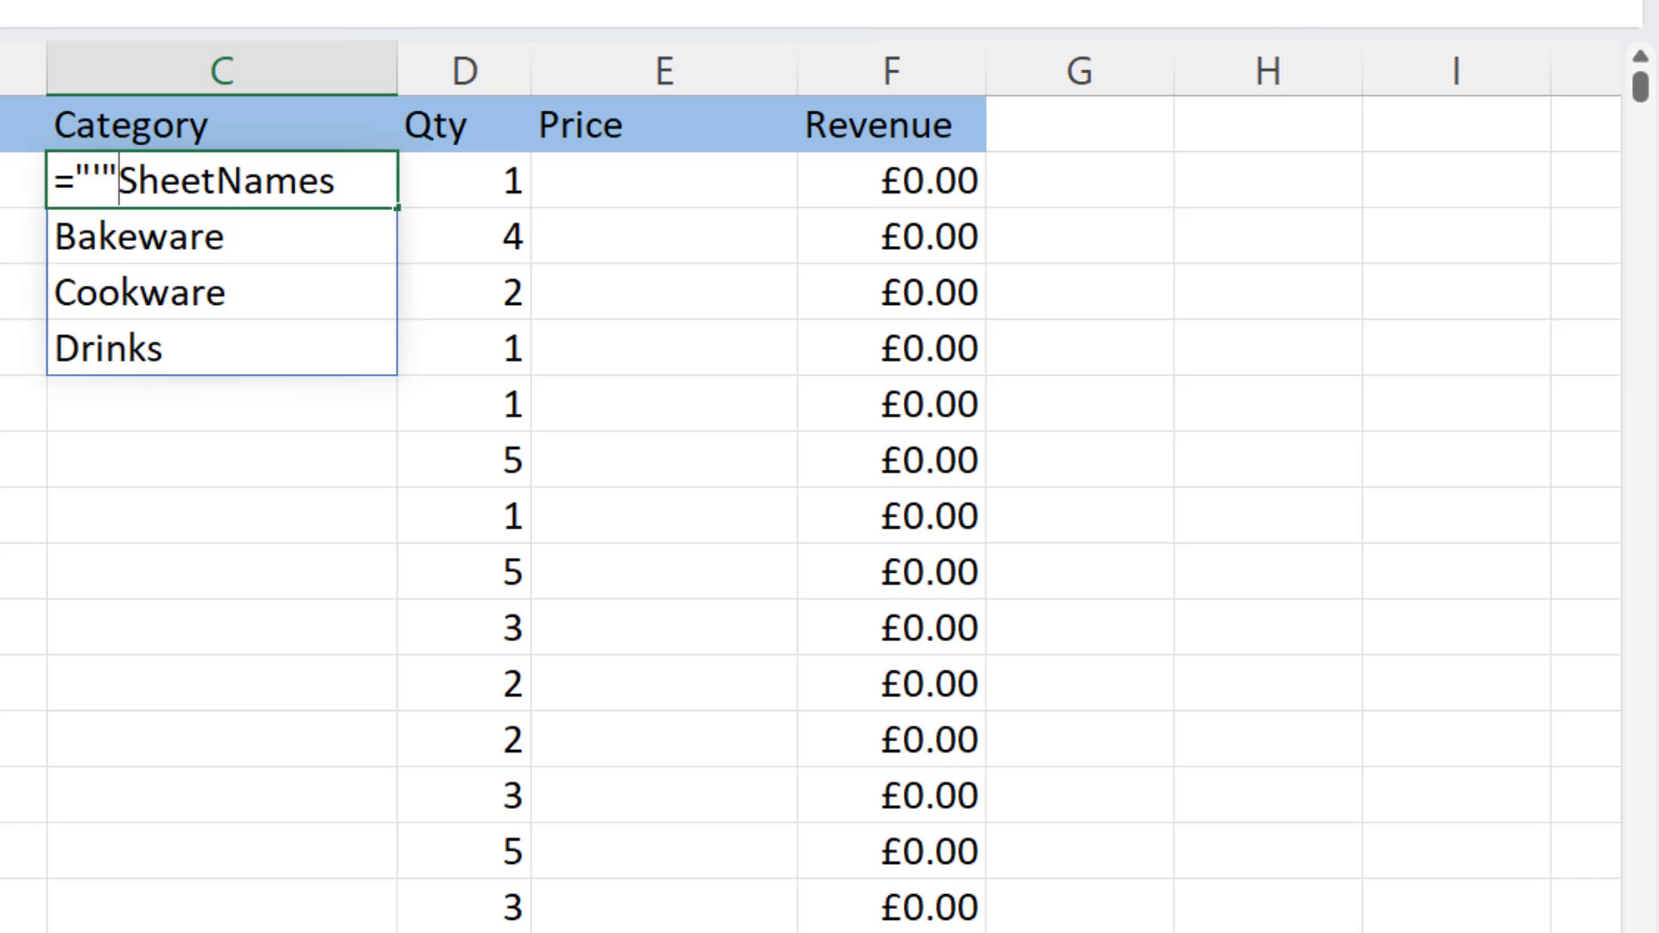
{"action": "type", "text": "&"}
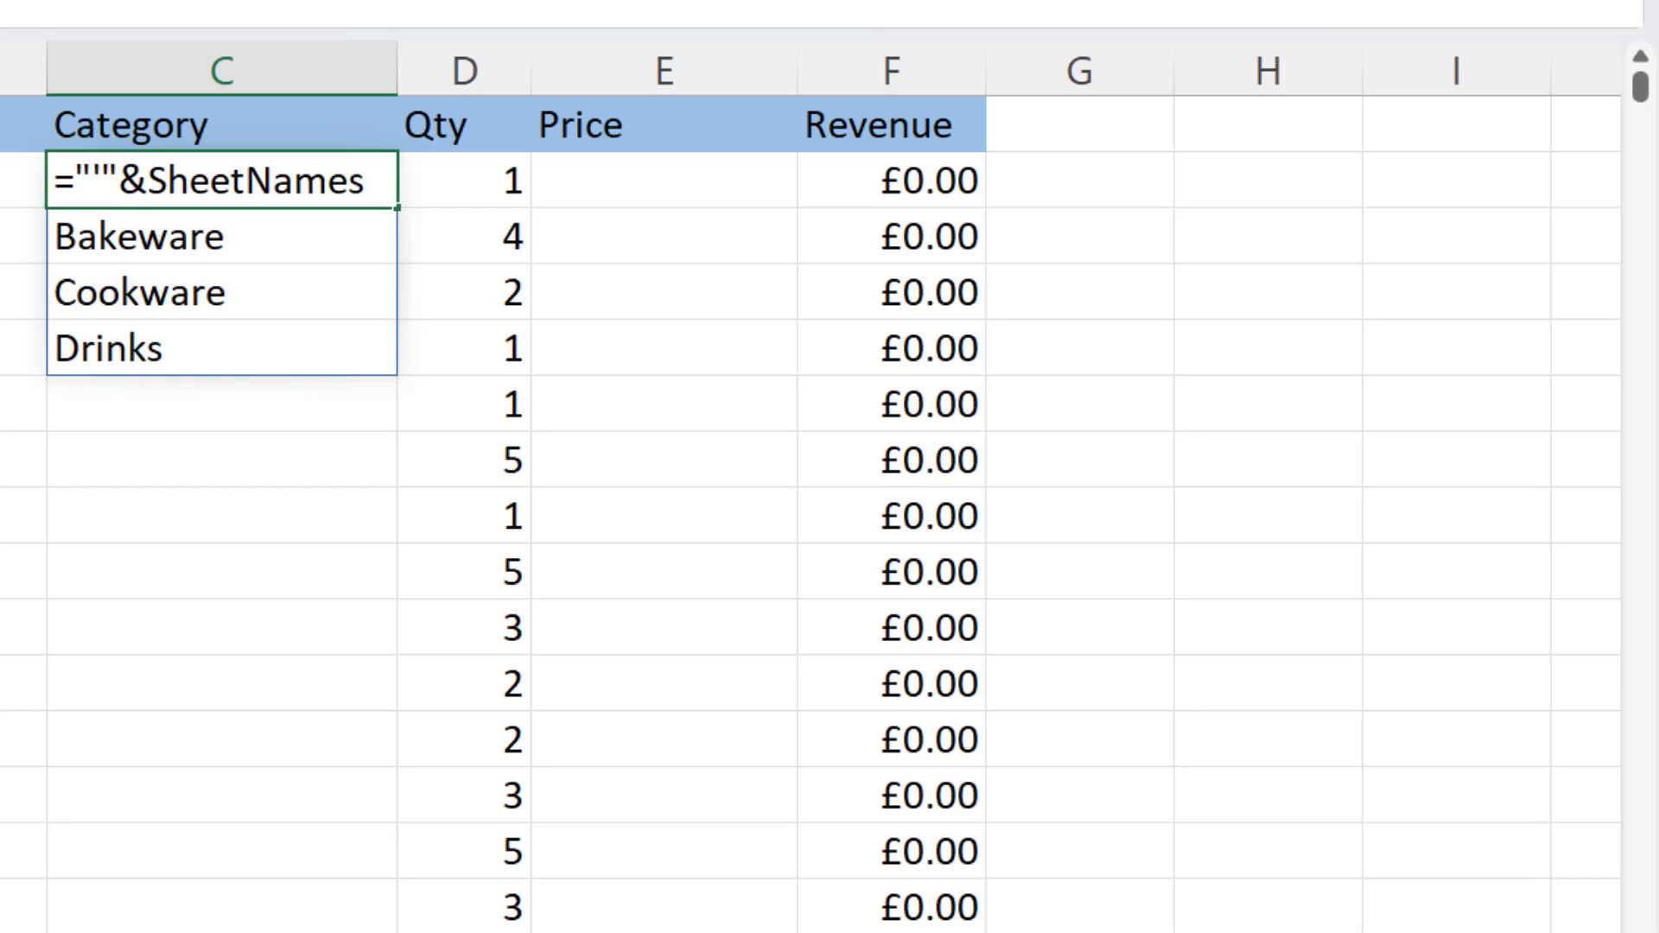
{"action": "key", "text": "shift+Left"}
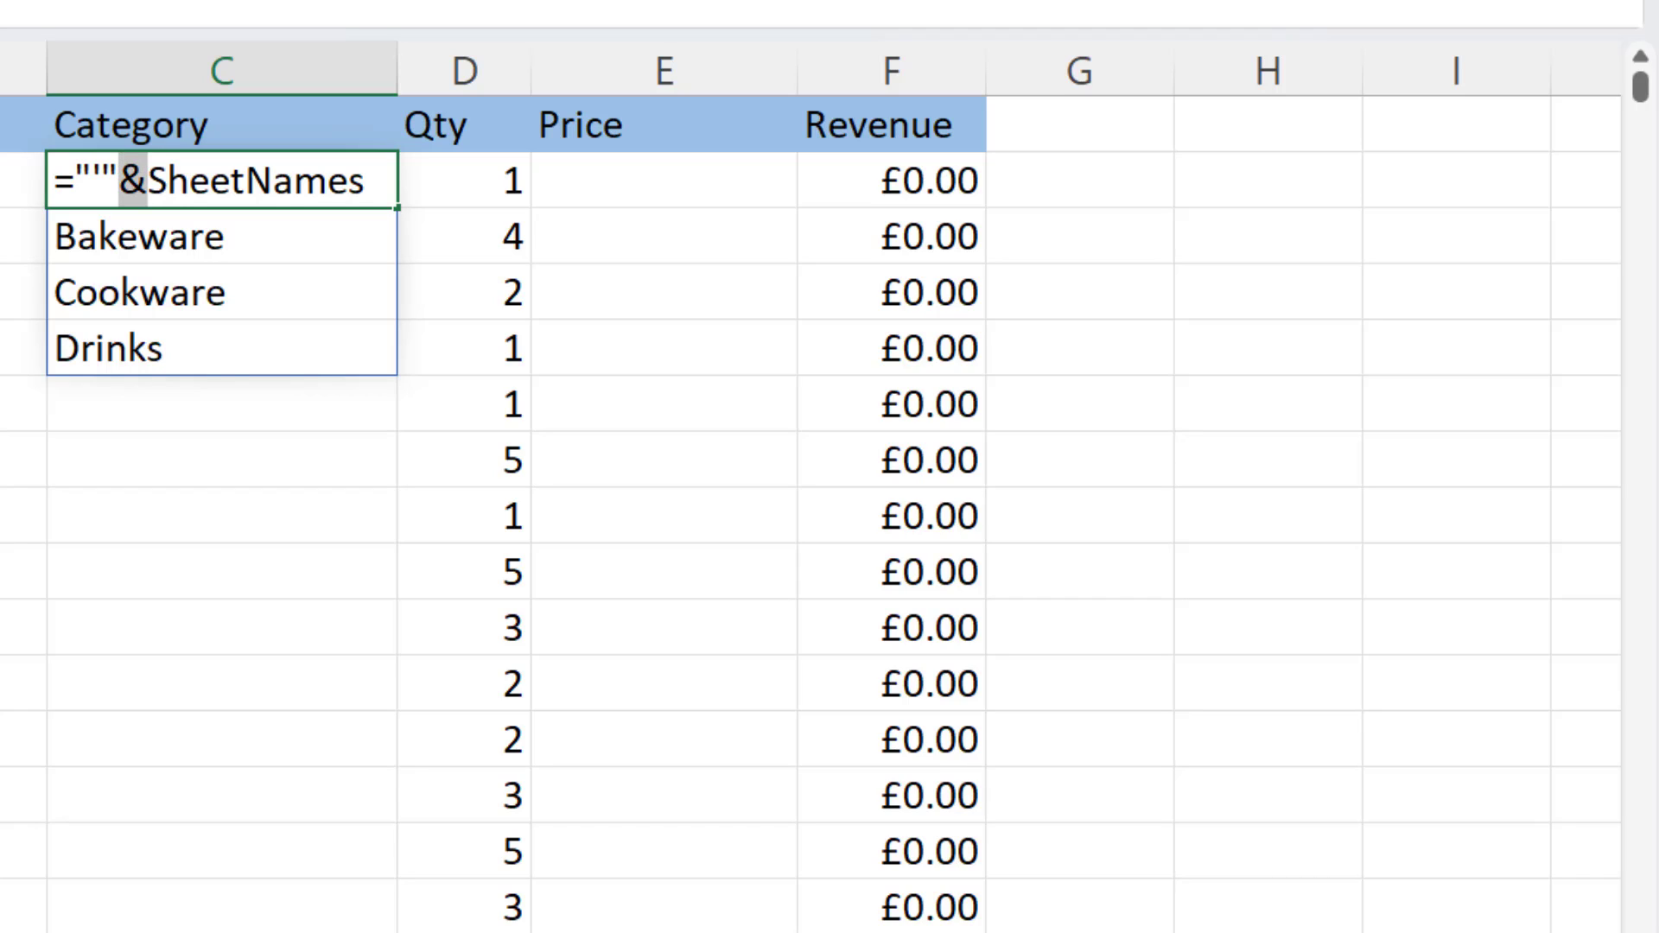
- Append &"'!A2:C100" to the end of the C2 formula and autofit the Category column
{"action": "key", "text": "End"}
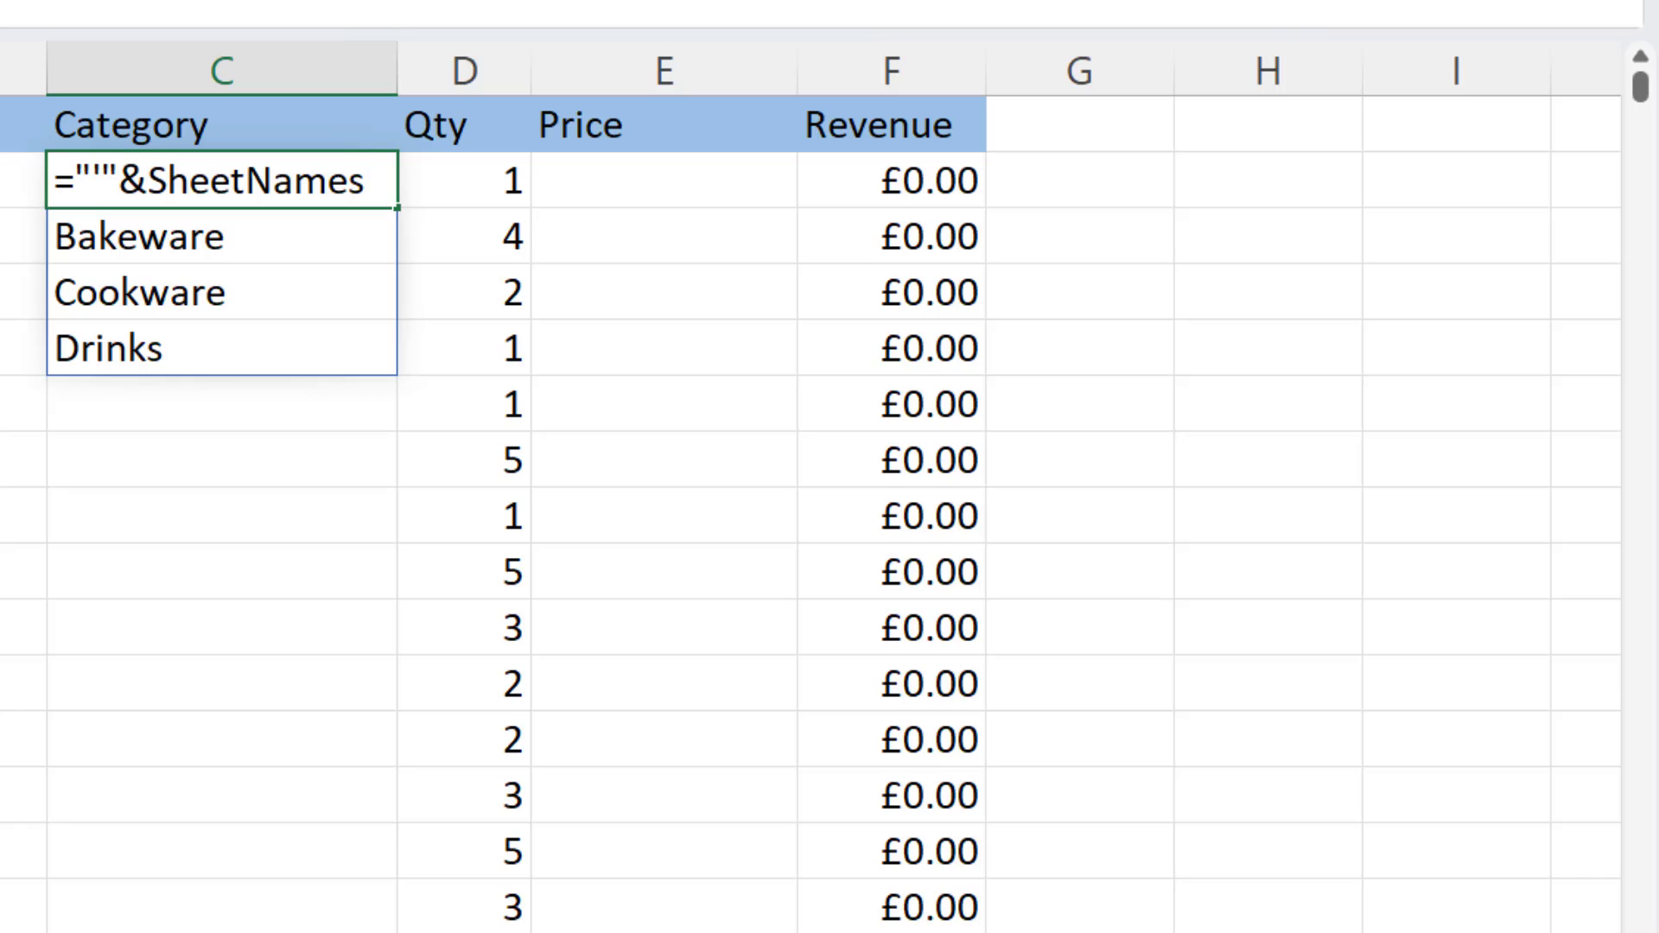
{"action": "type", "text": "&"}
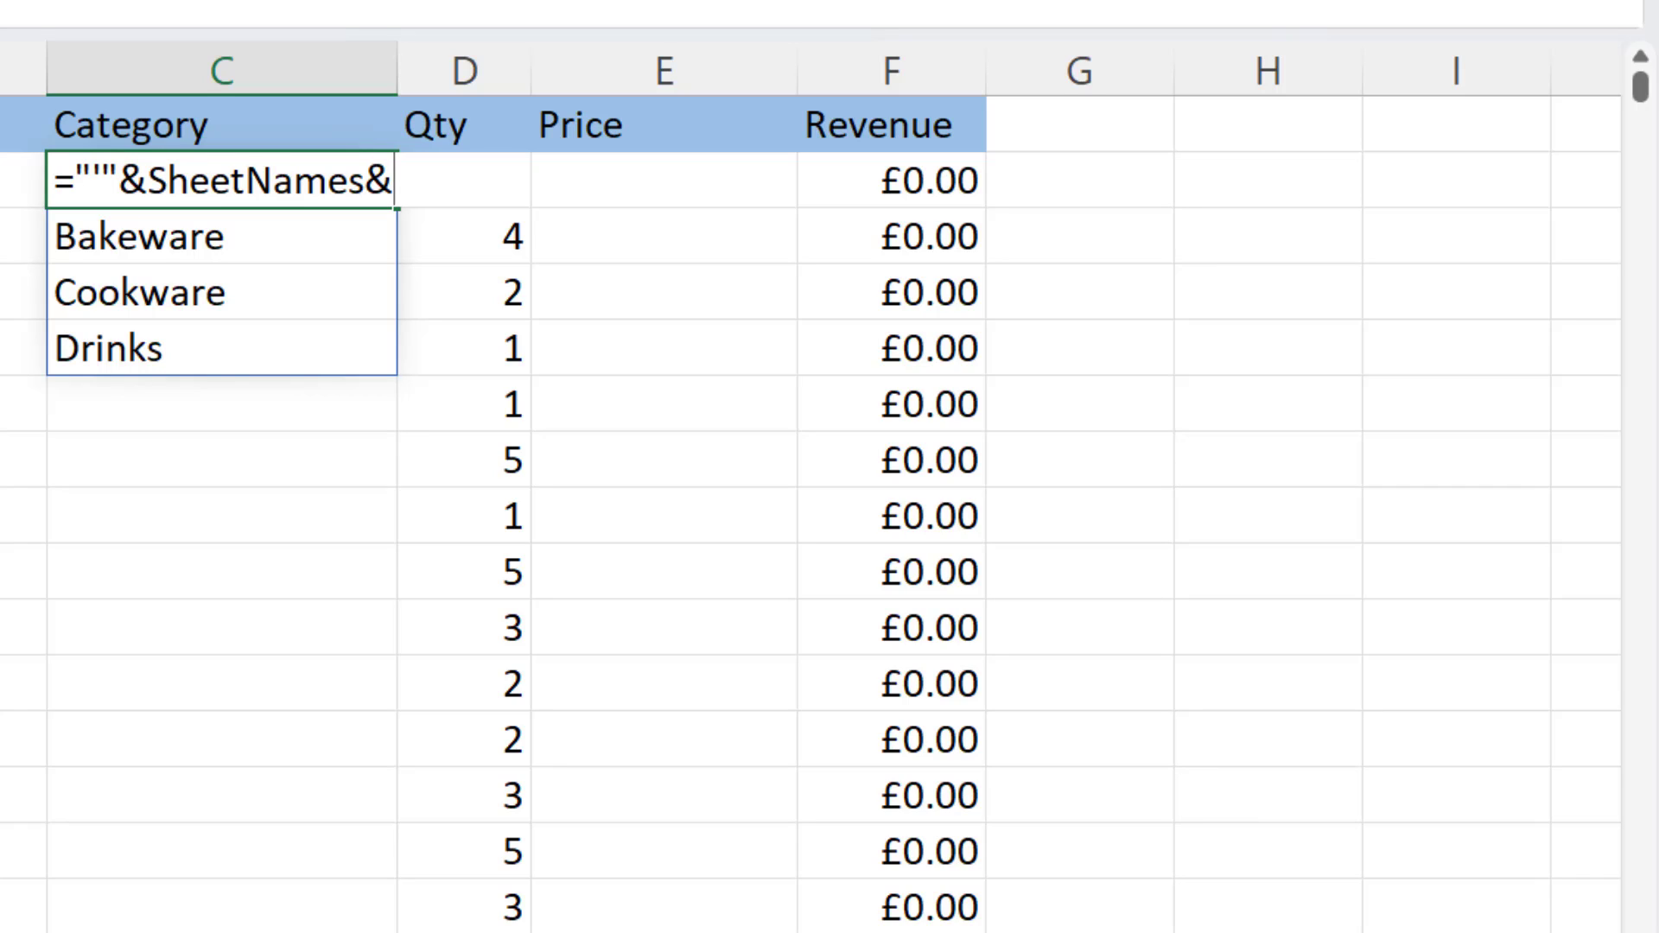
{"action": "type", "text": "\"'!"}
{"action": "type", "text": "A2"}
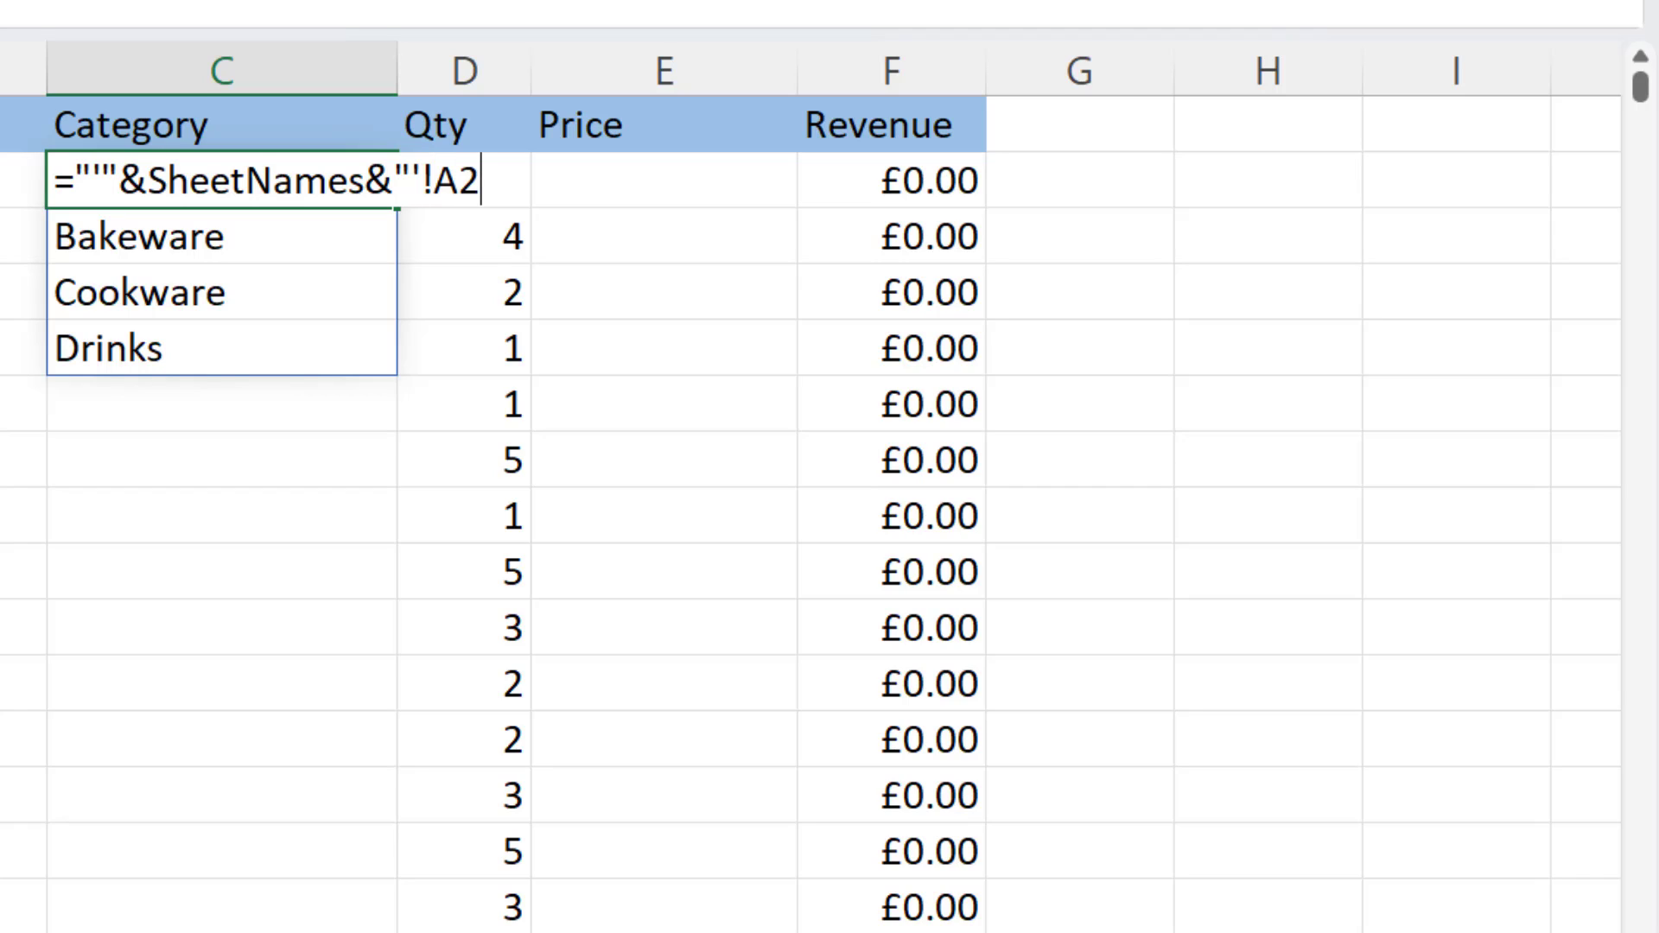
{"action": "type", "text": ":"}
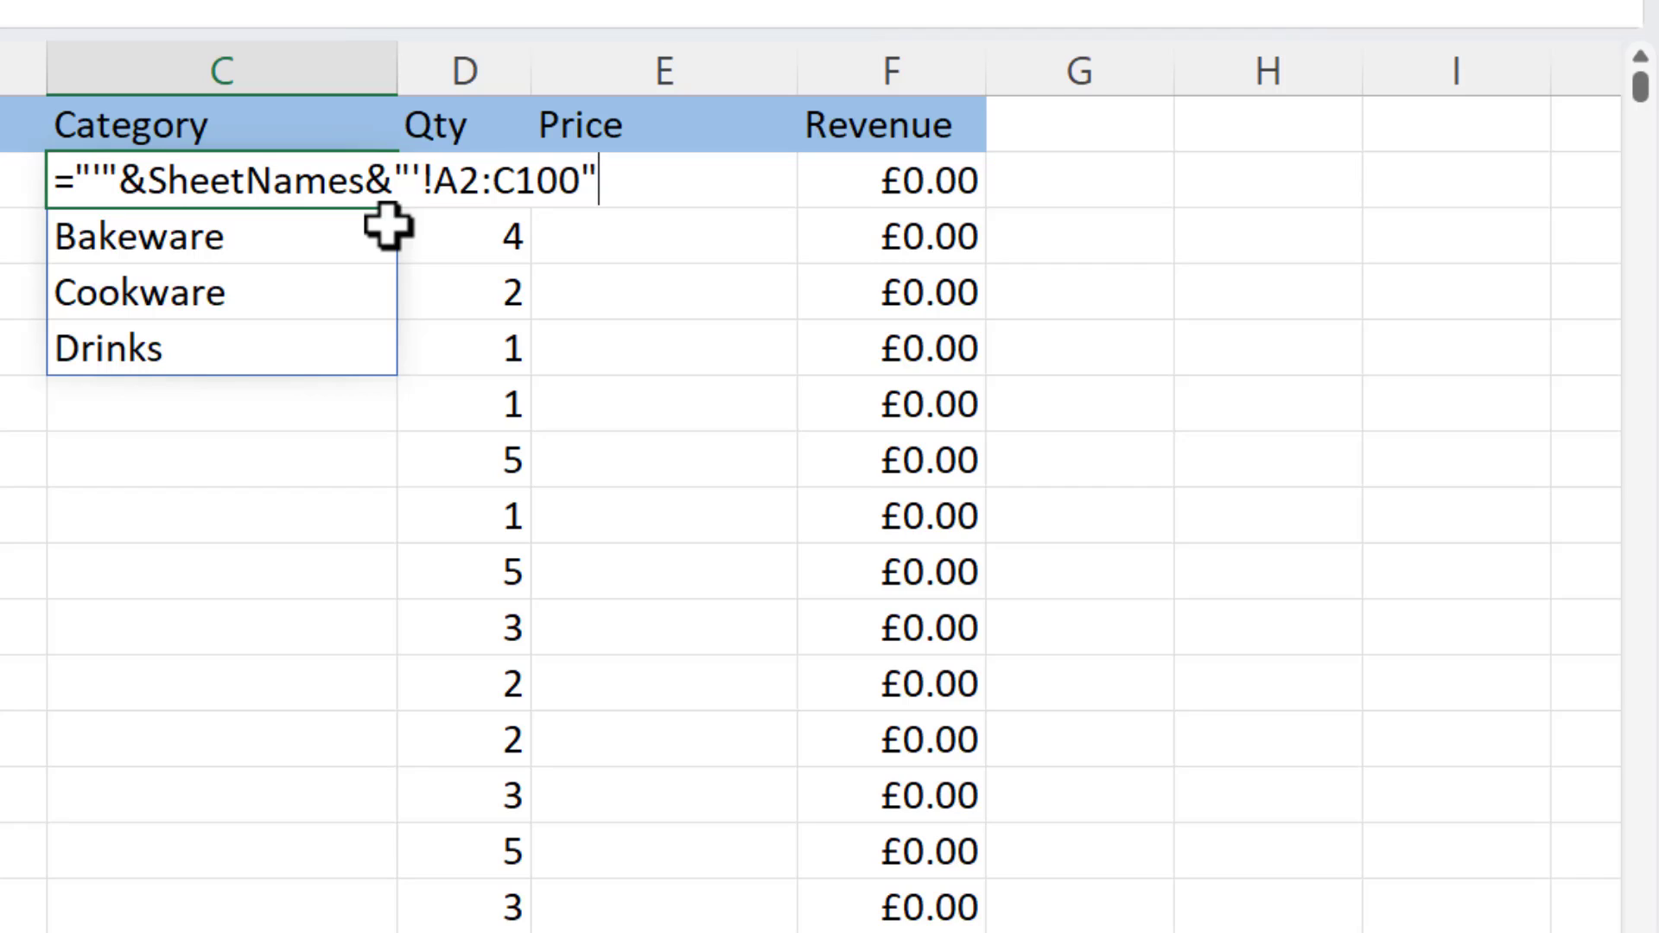
{"action": "key", "text": "Return"}
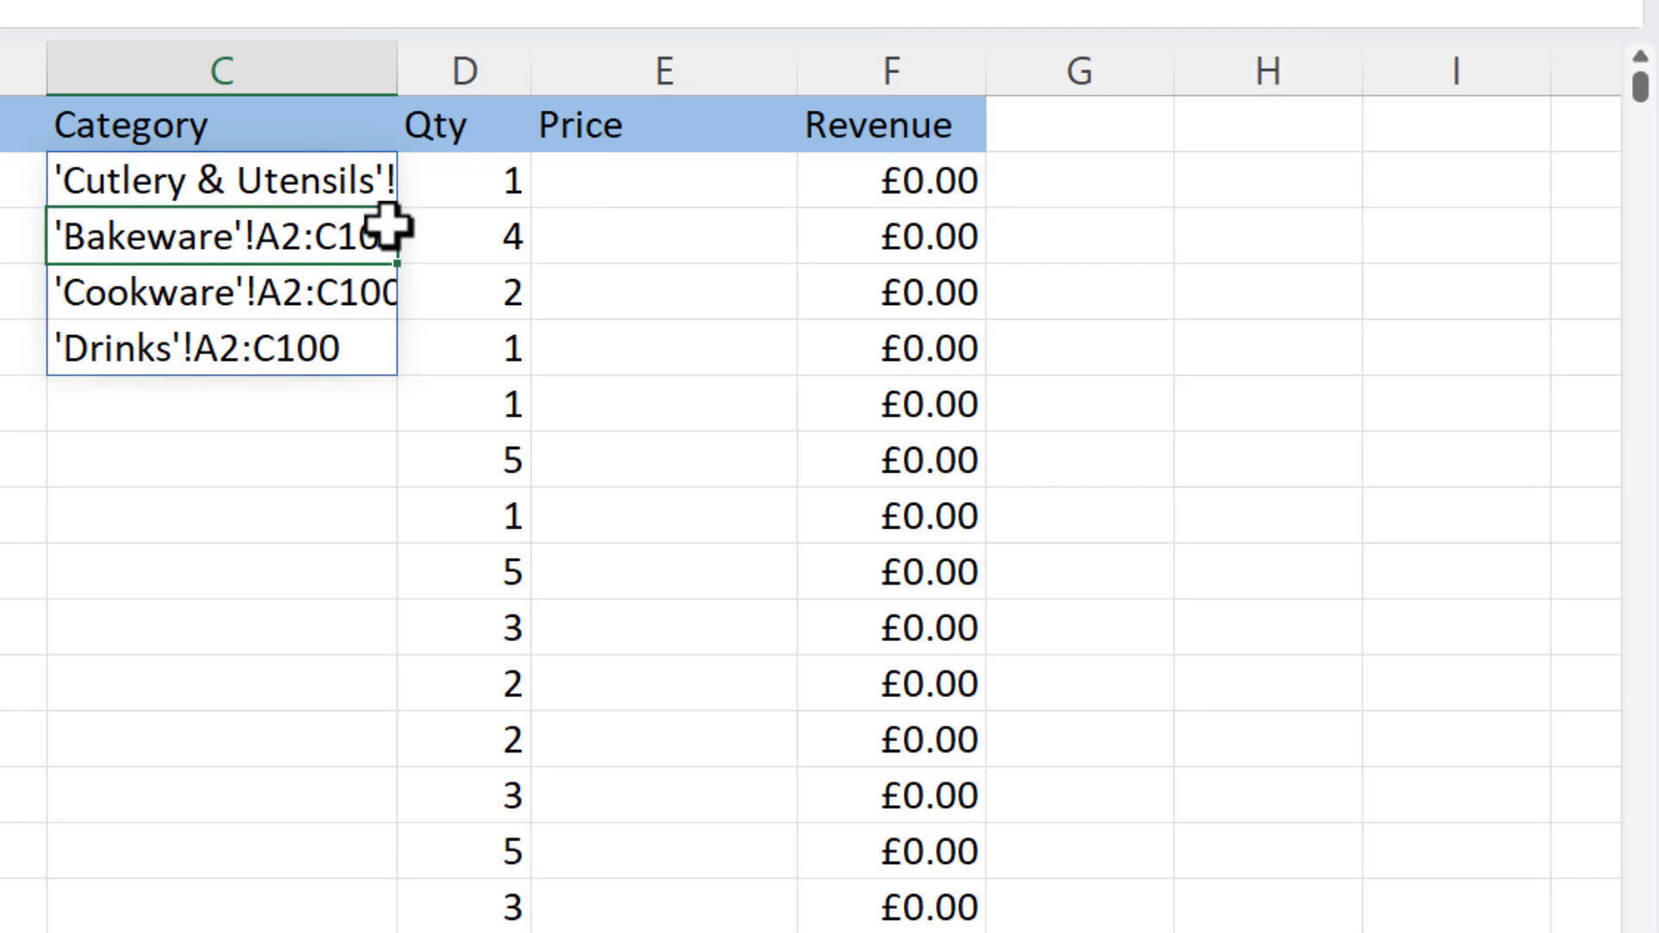
{"action": "double_click", "coordinate": [391, 70]}
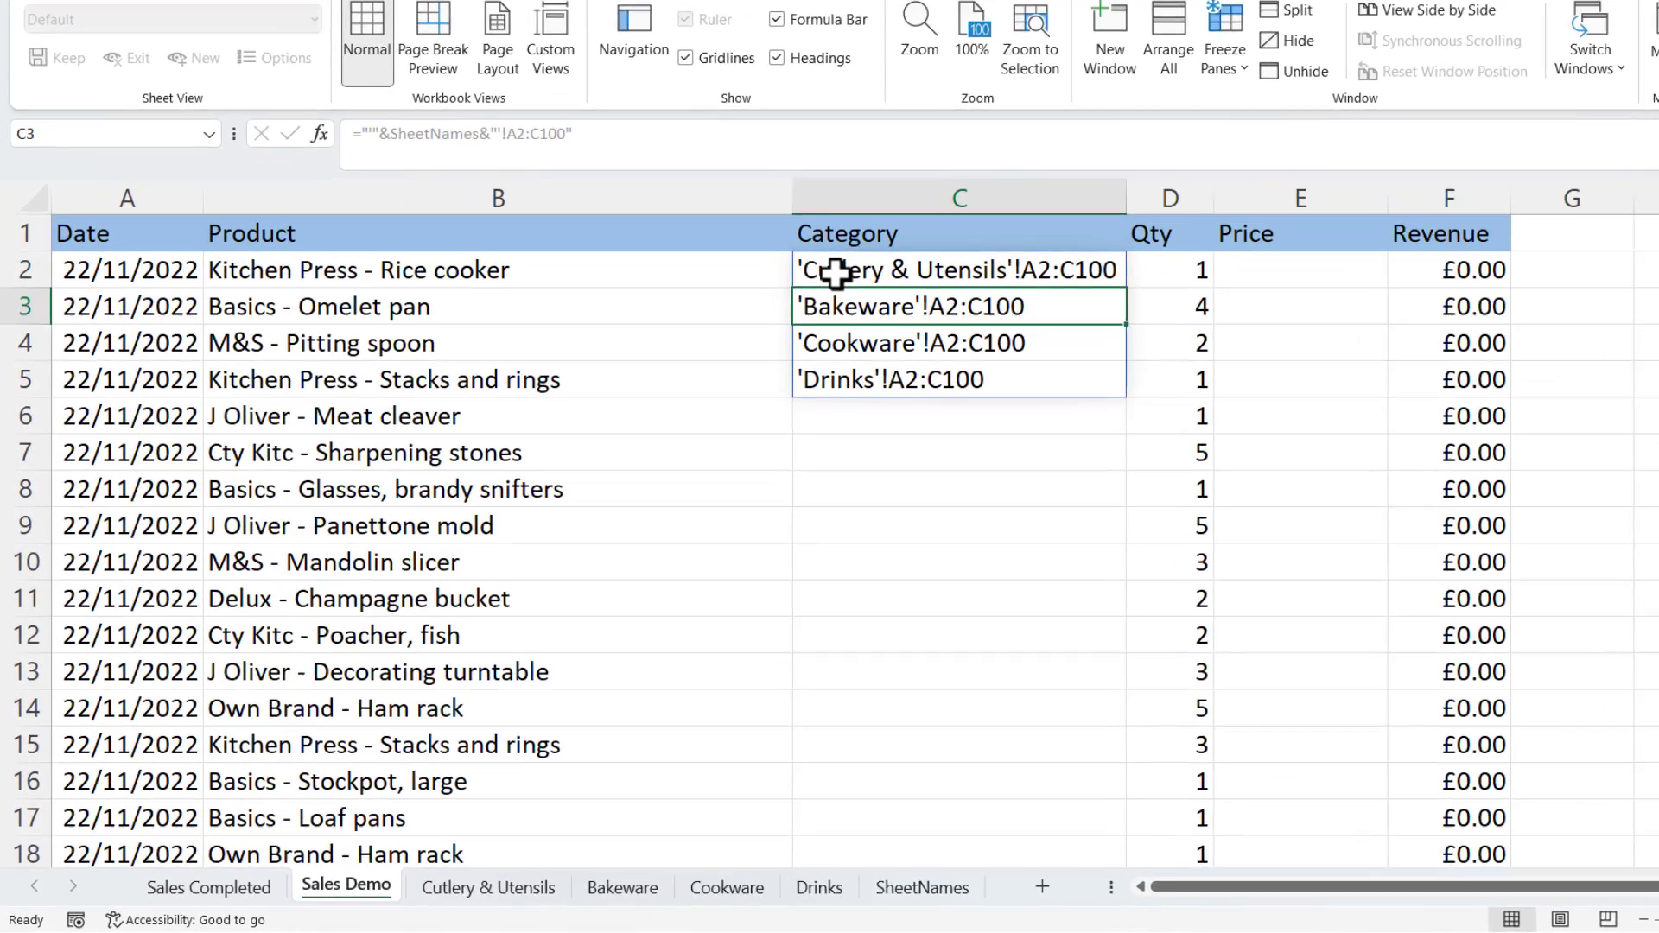
- Wrap the sheet-range text in C2 in a COUNTIF with B2 as the criteria and try to enter the formula
{"action": "double_click", "coordinate": [739, 338]}
{"action": "left_click", "coordinate": [988, 127]}
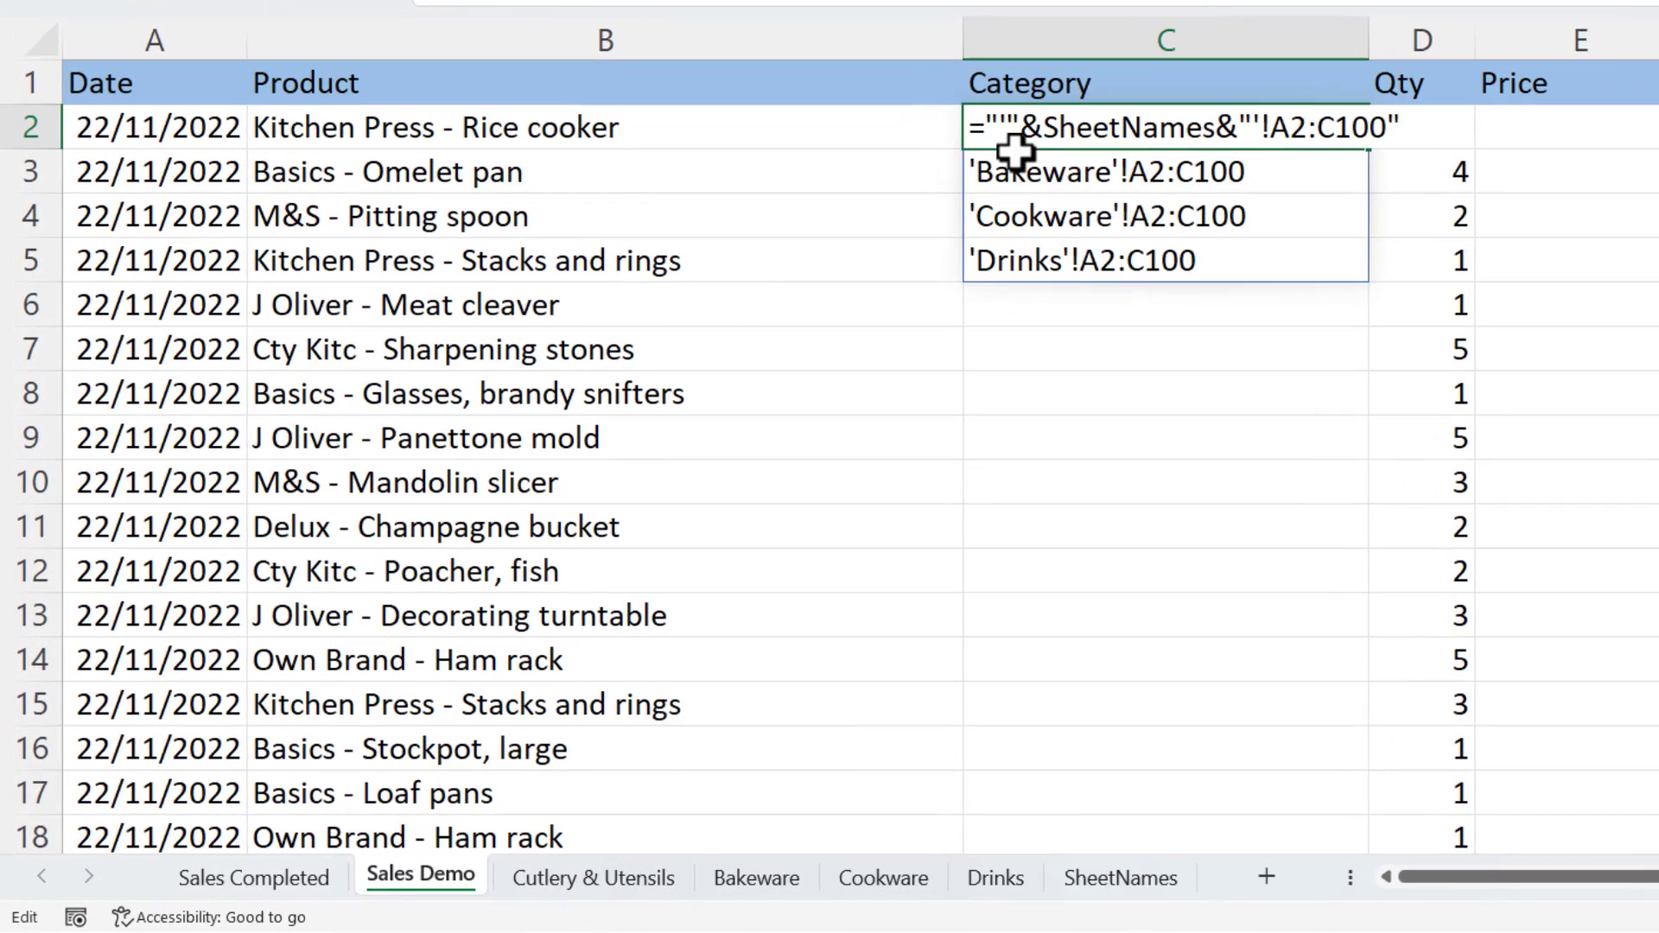
{"action": "type", "text": "COUN"}
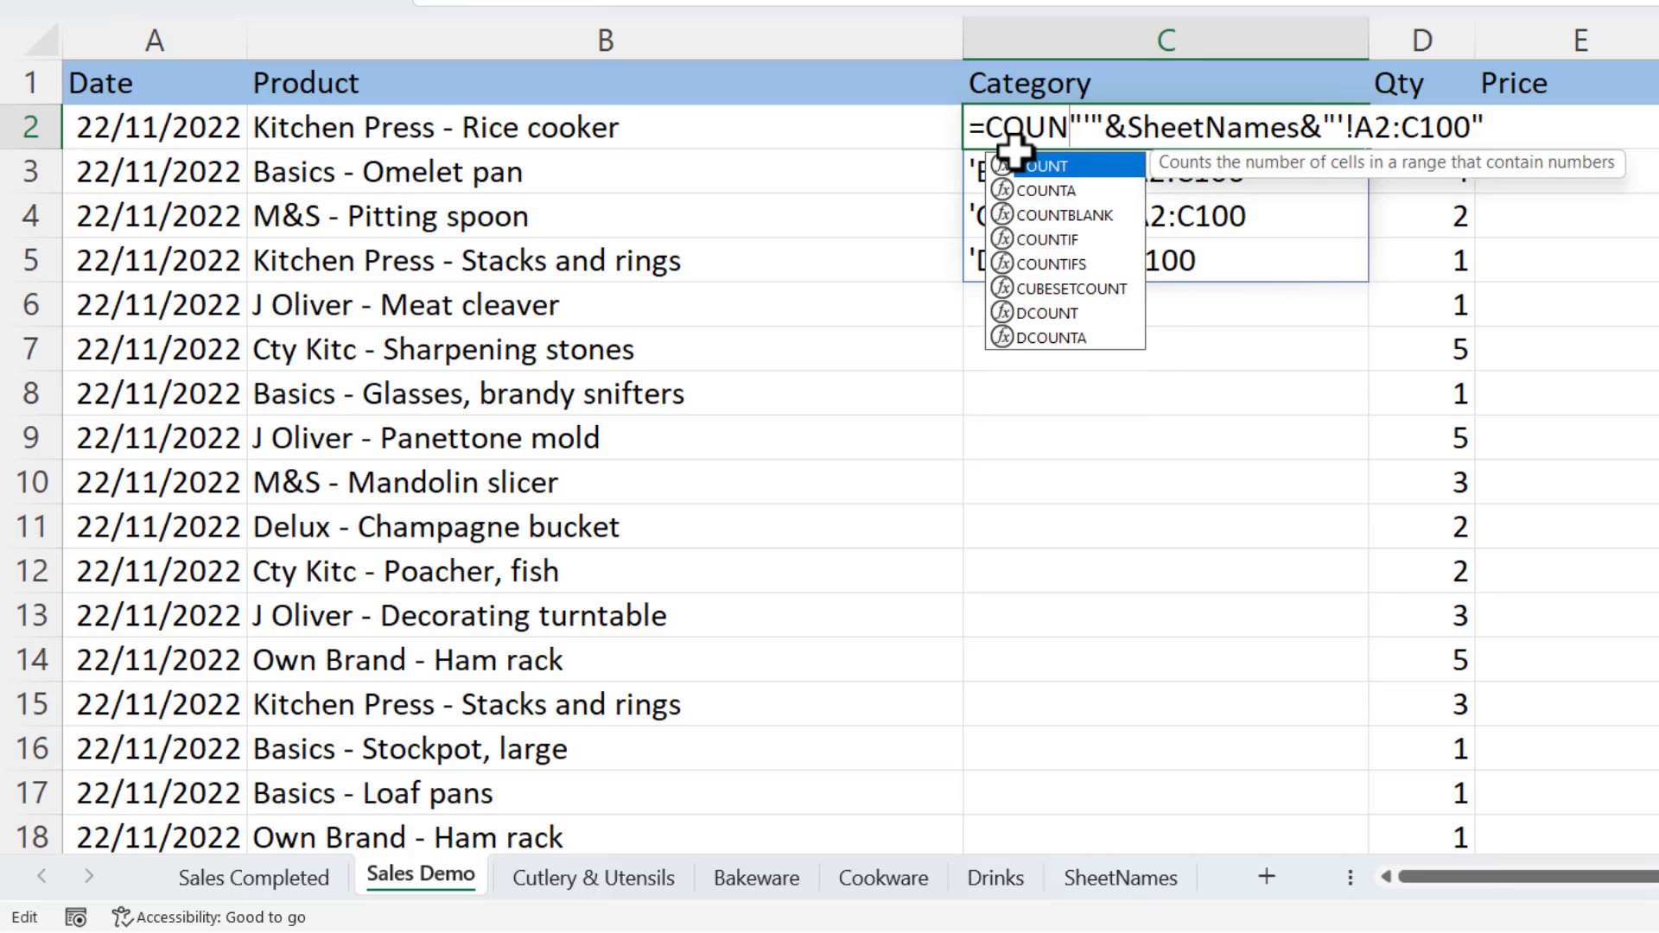
{"action": "double_click", "coordinate": [1035, 234]}
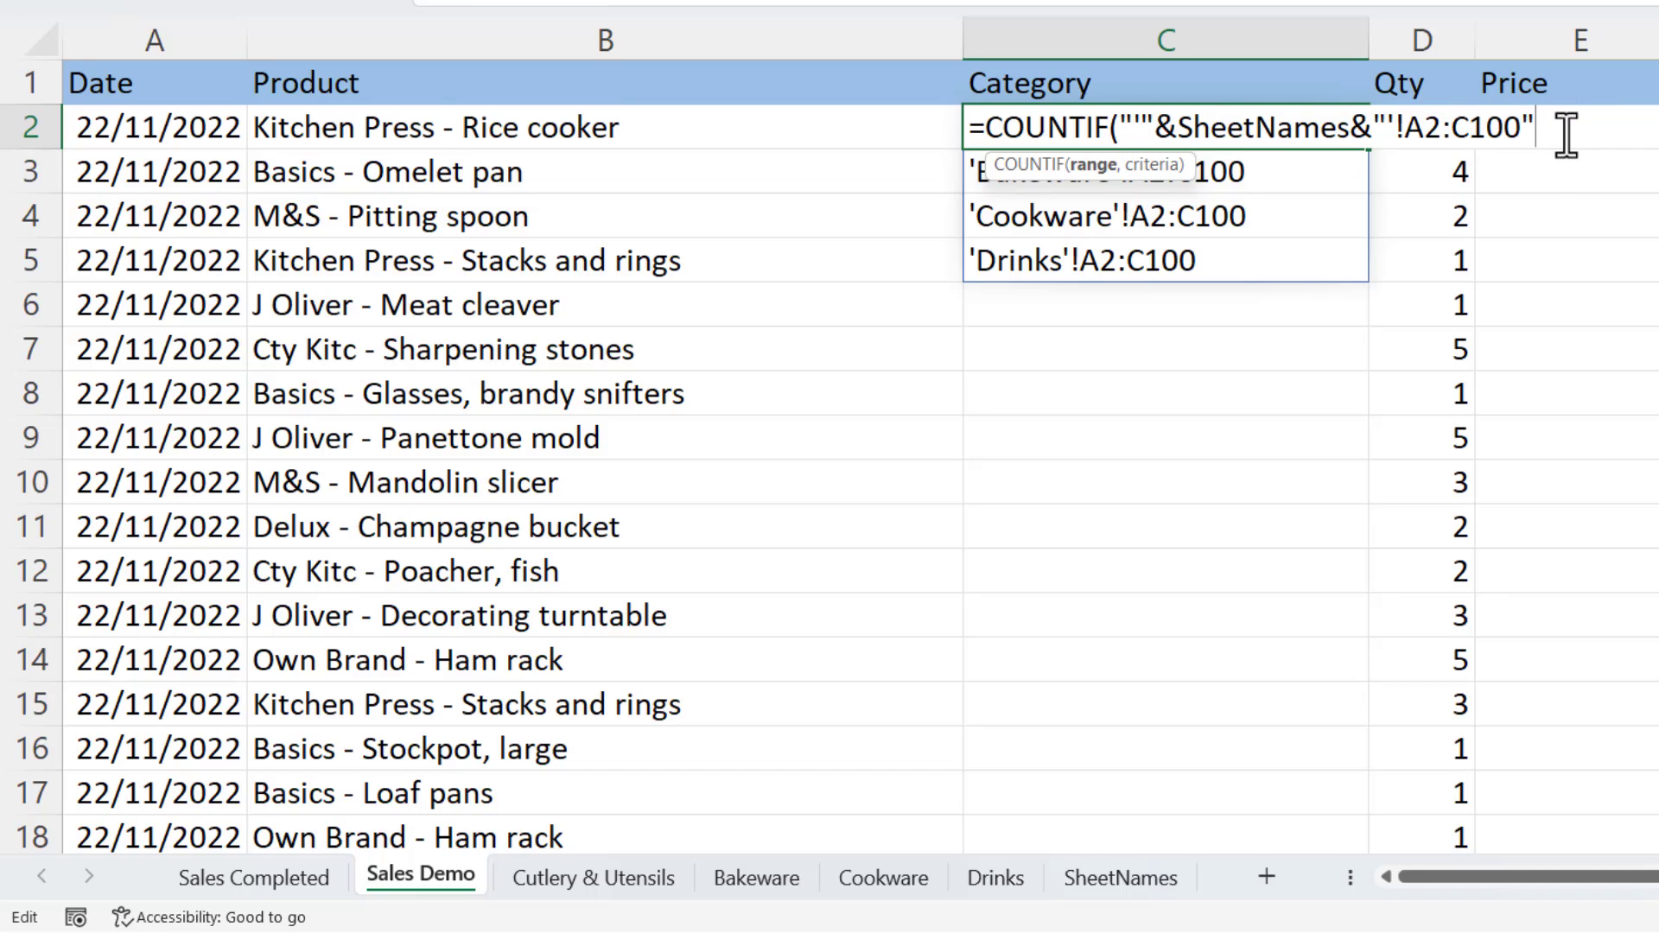
{"action": "type", "text": ","}
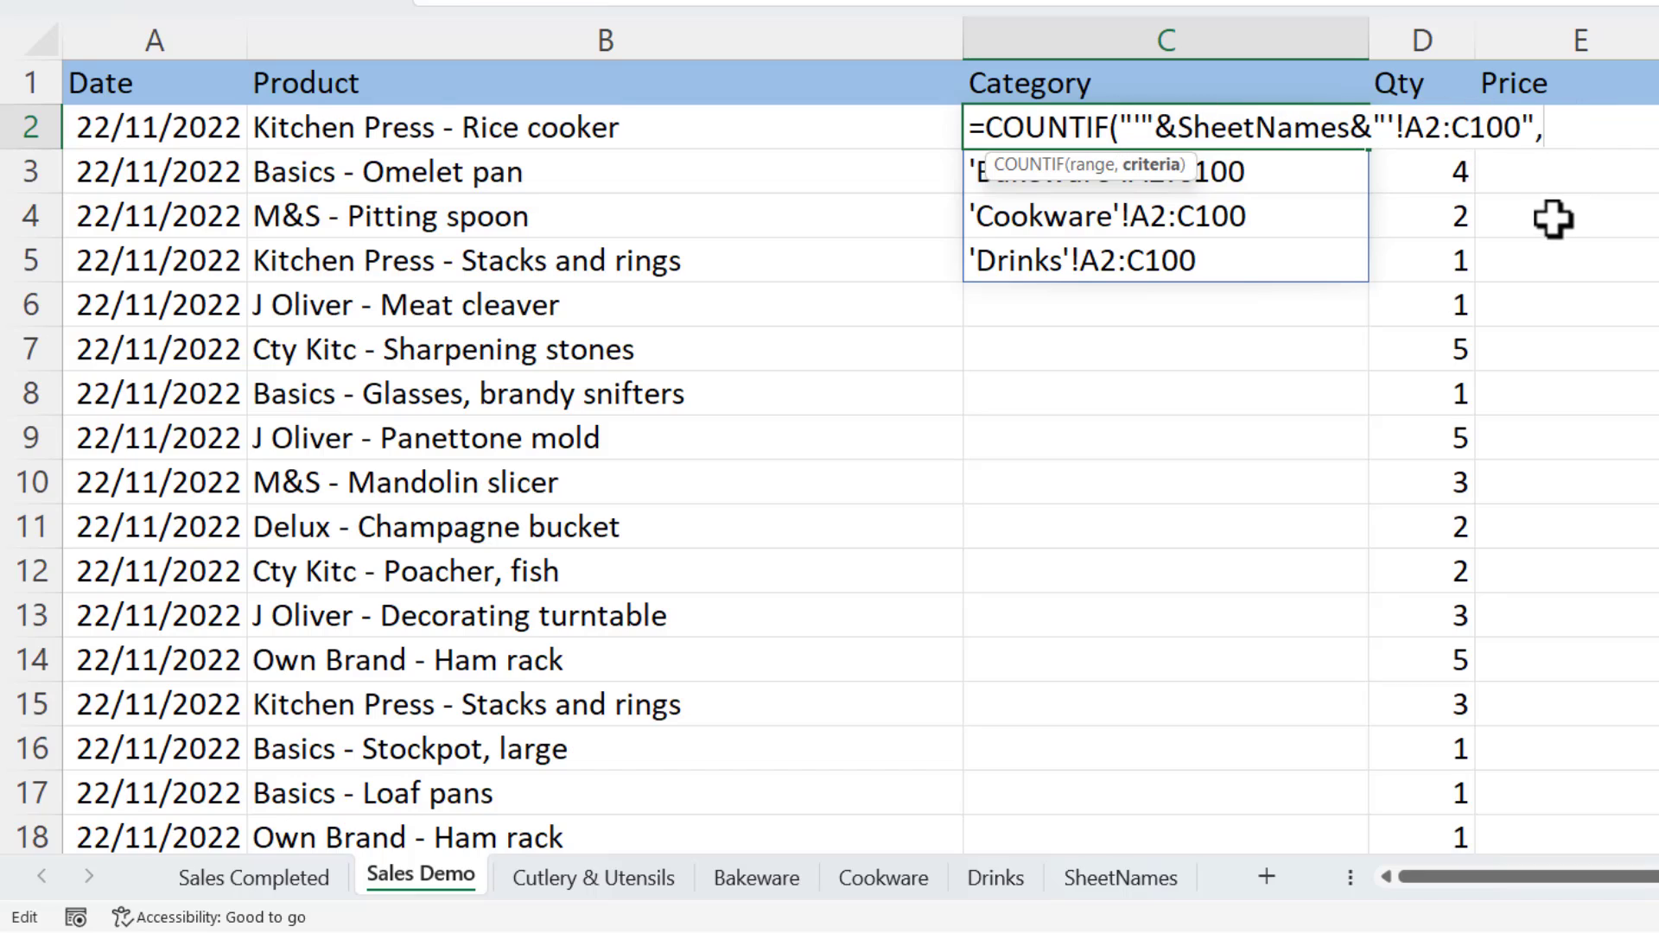
{"action": "left_click", "coordinate": [436, 128]}
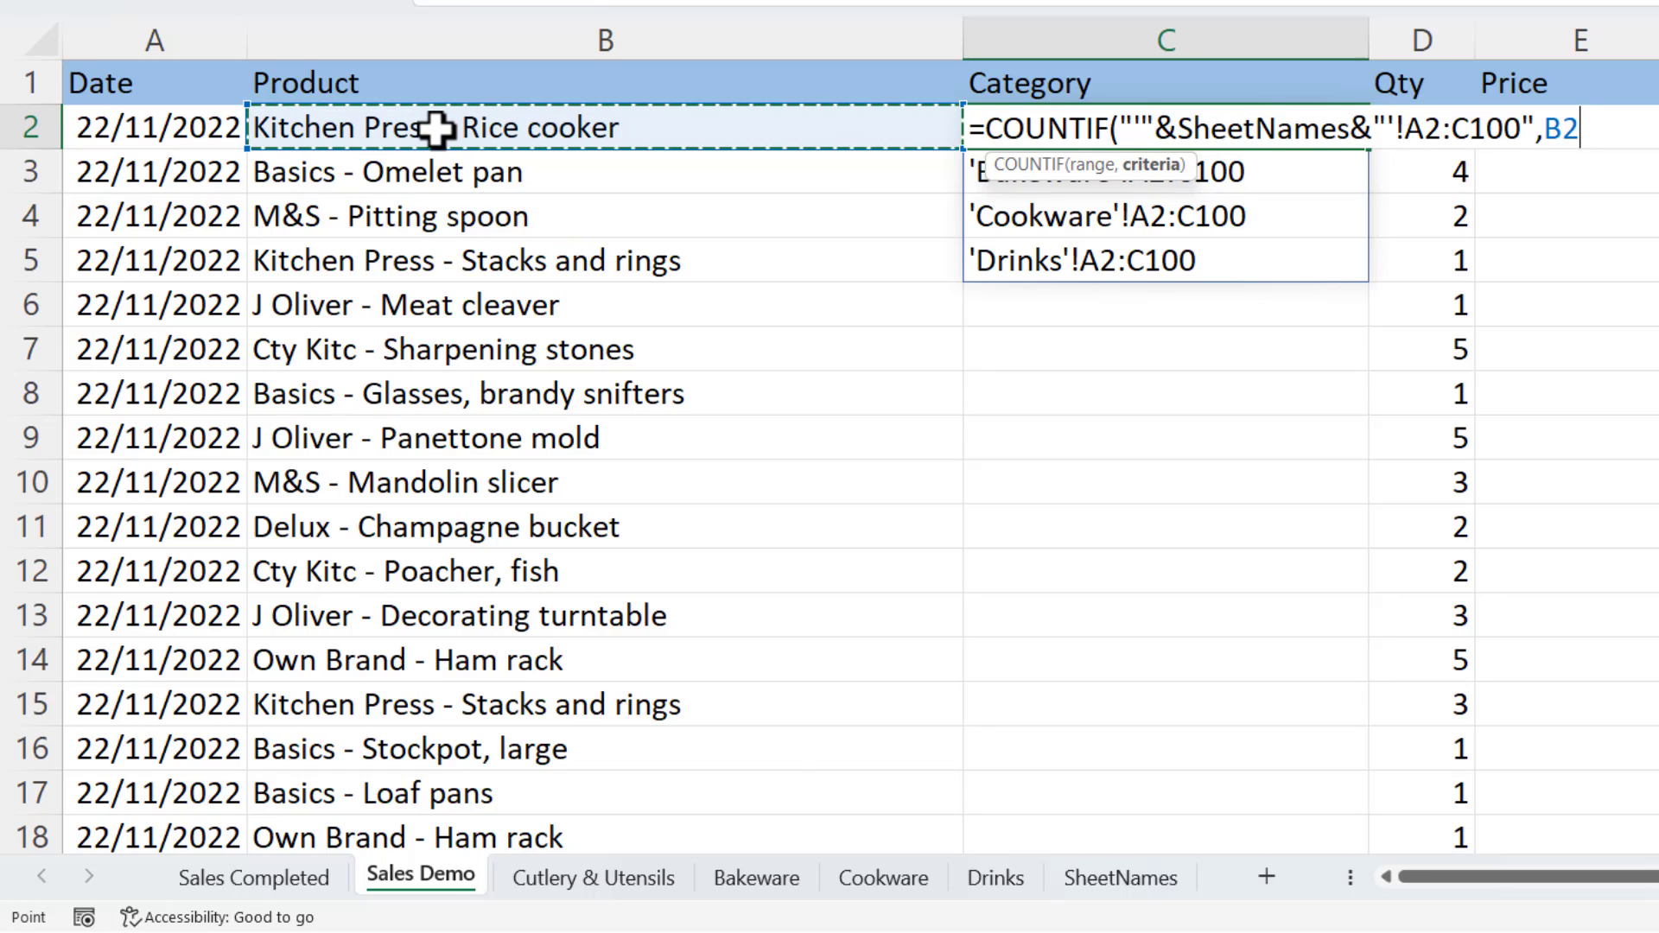
{"action": "type", "text": ")"}
{"action": "key", "text": "Return"}
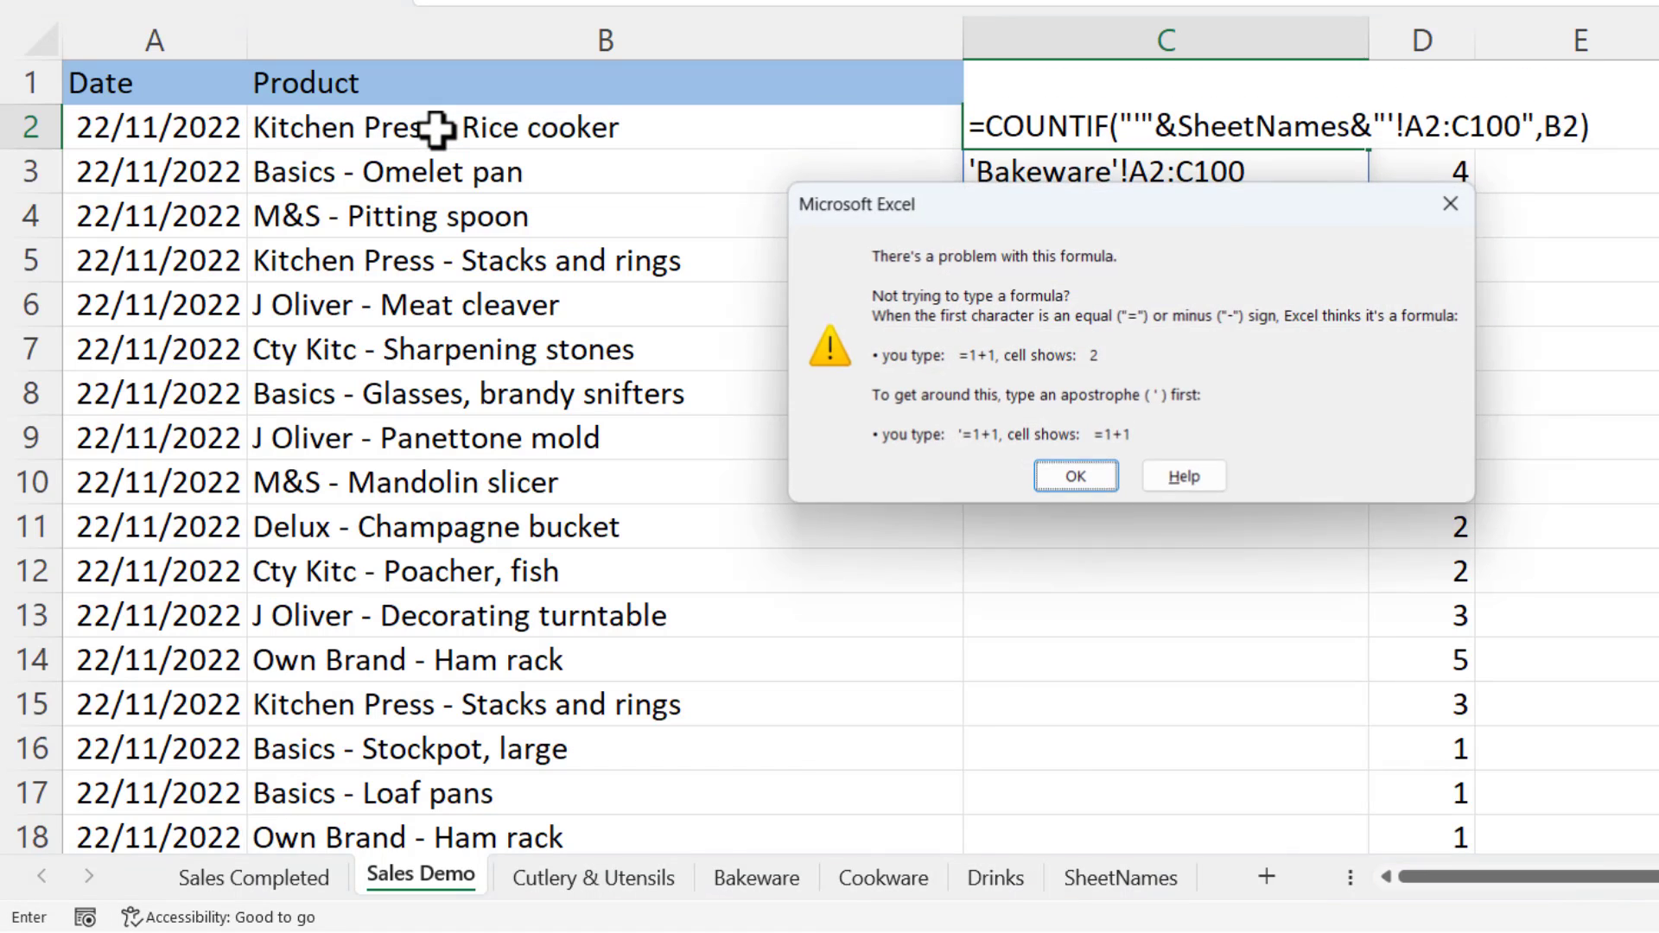
{"action": "left_click", "coordinate": [1057, 476]}
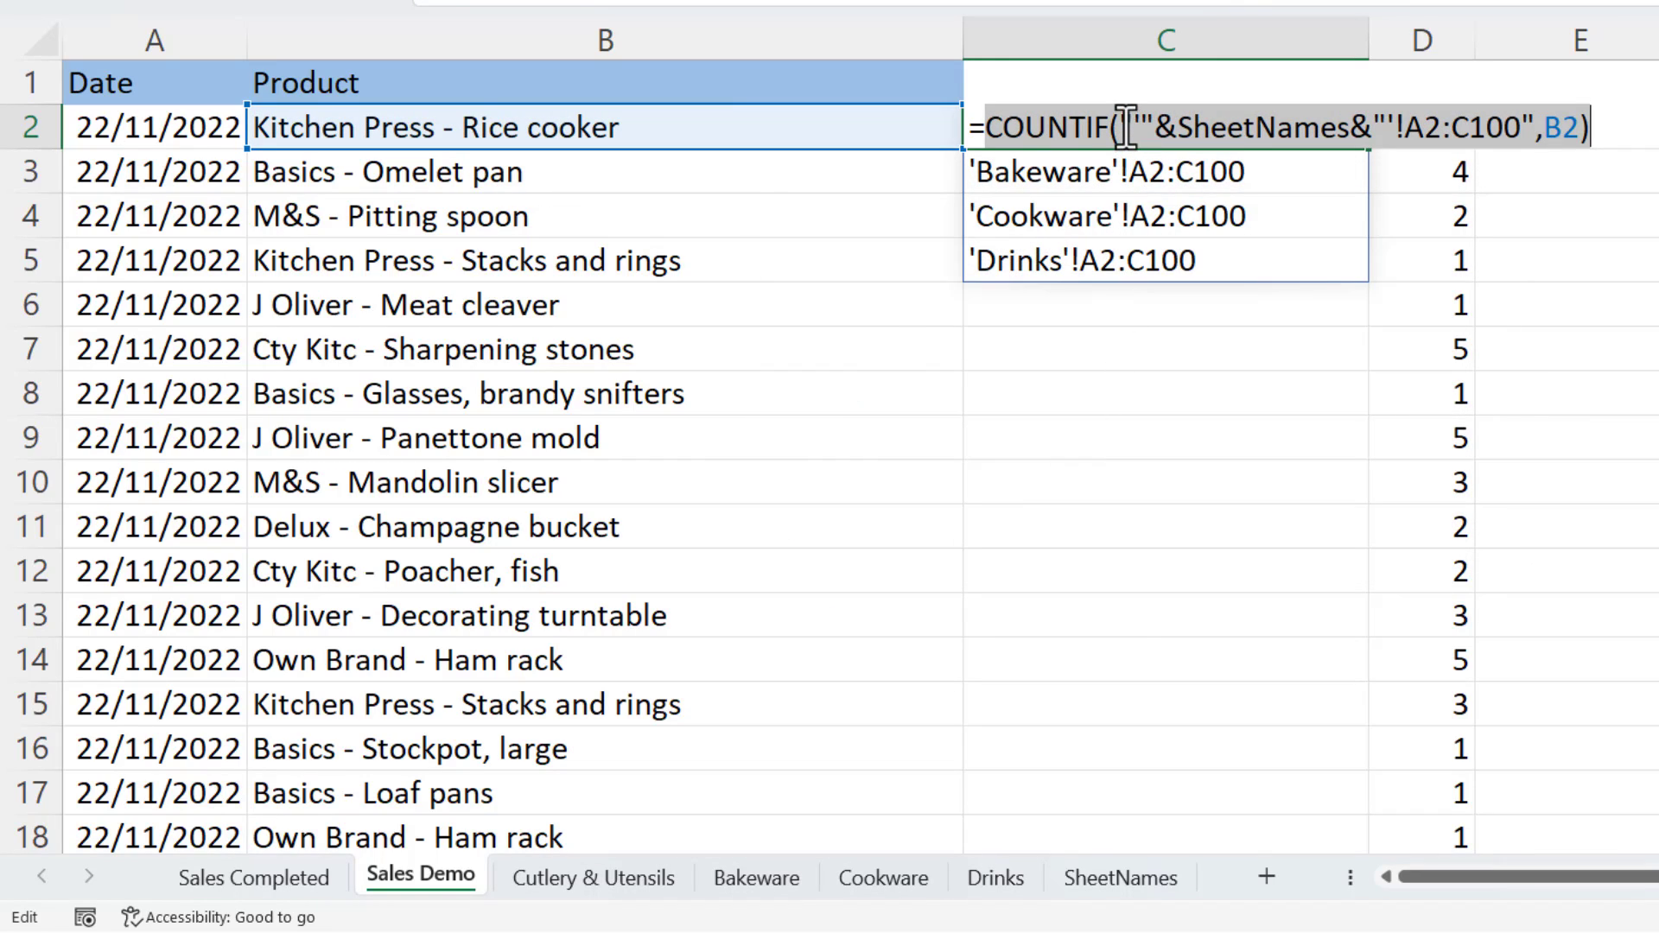
- Wrap the COUNTIF range argument in INDIRECT, entering =COUNTIF(INDIRECT("'"&SheetNames&"'!A2:C100"),B2) in C2
{"action": "left_click_drag", "start_coordinate": [1125, 127], "coordinate": [1539, 127]}
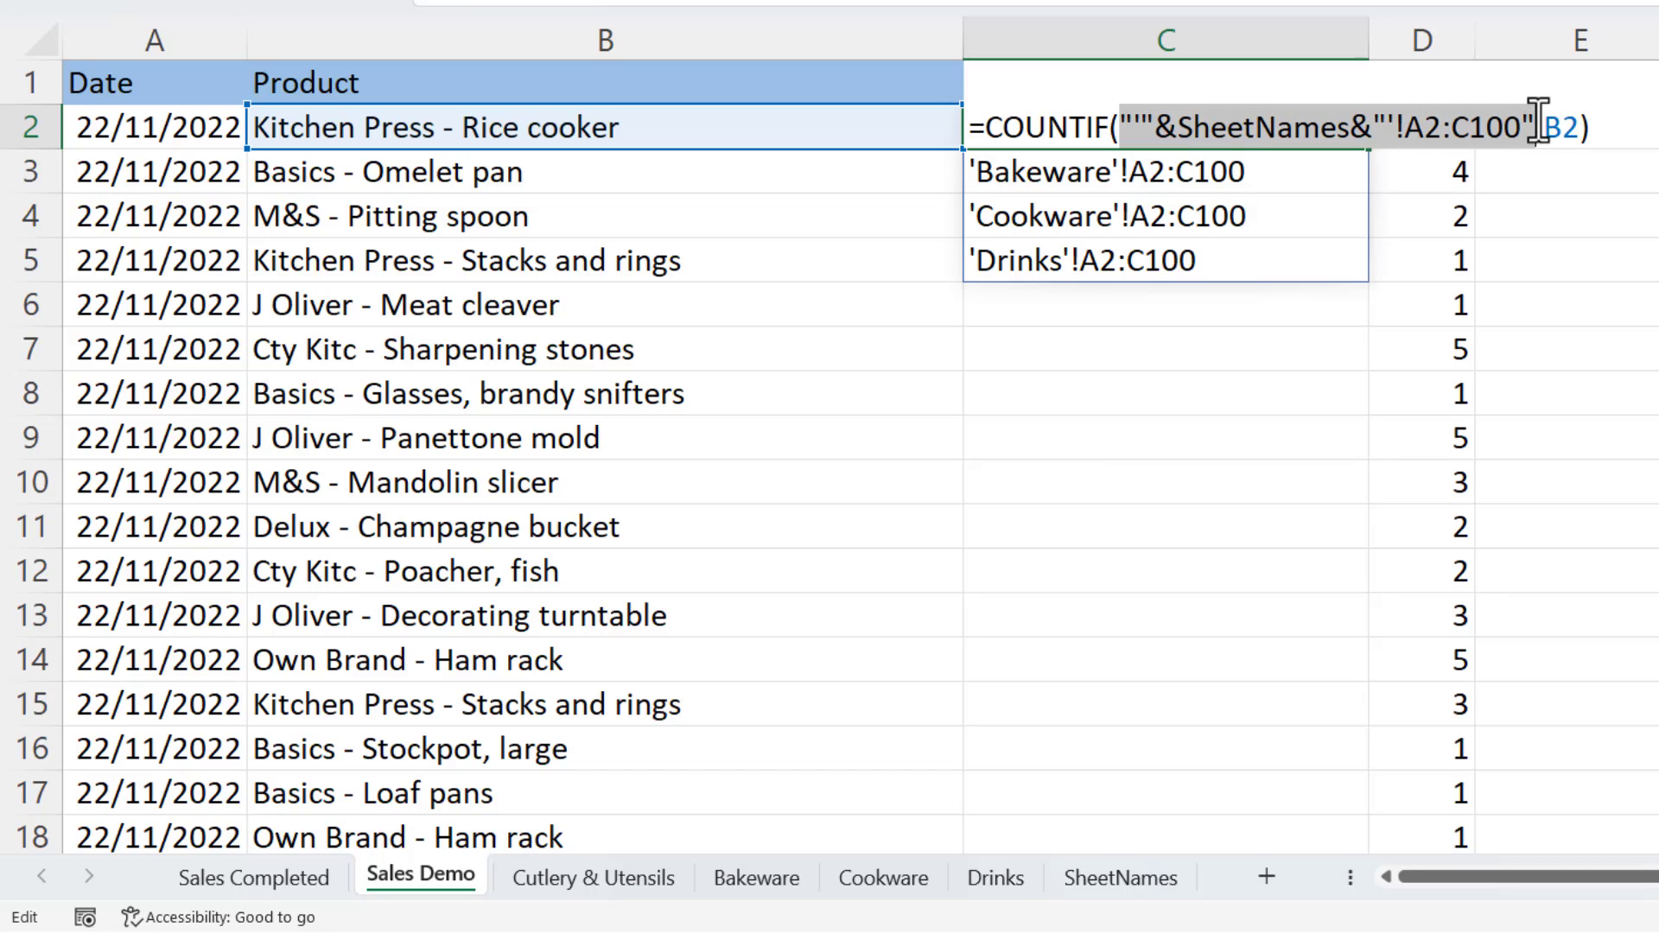
{"action": "left_click", "coordinate": [1129, 128]}
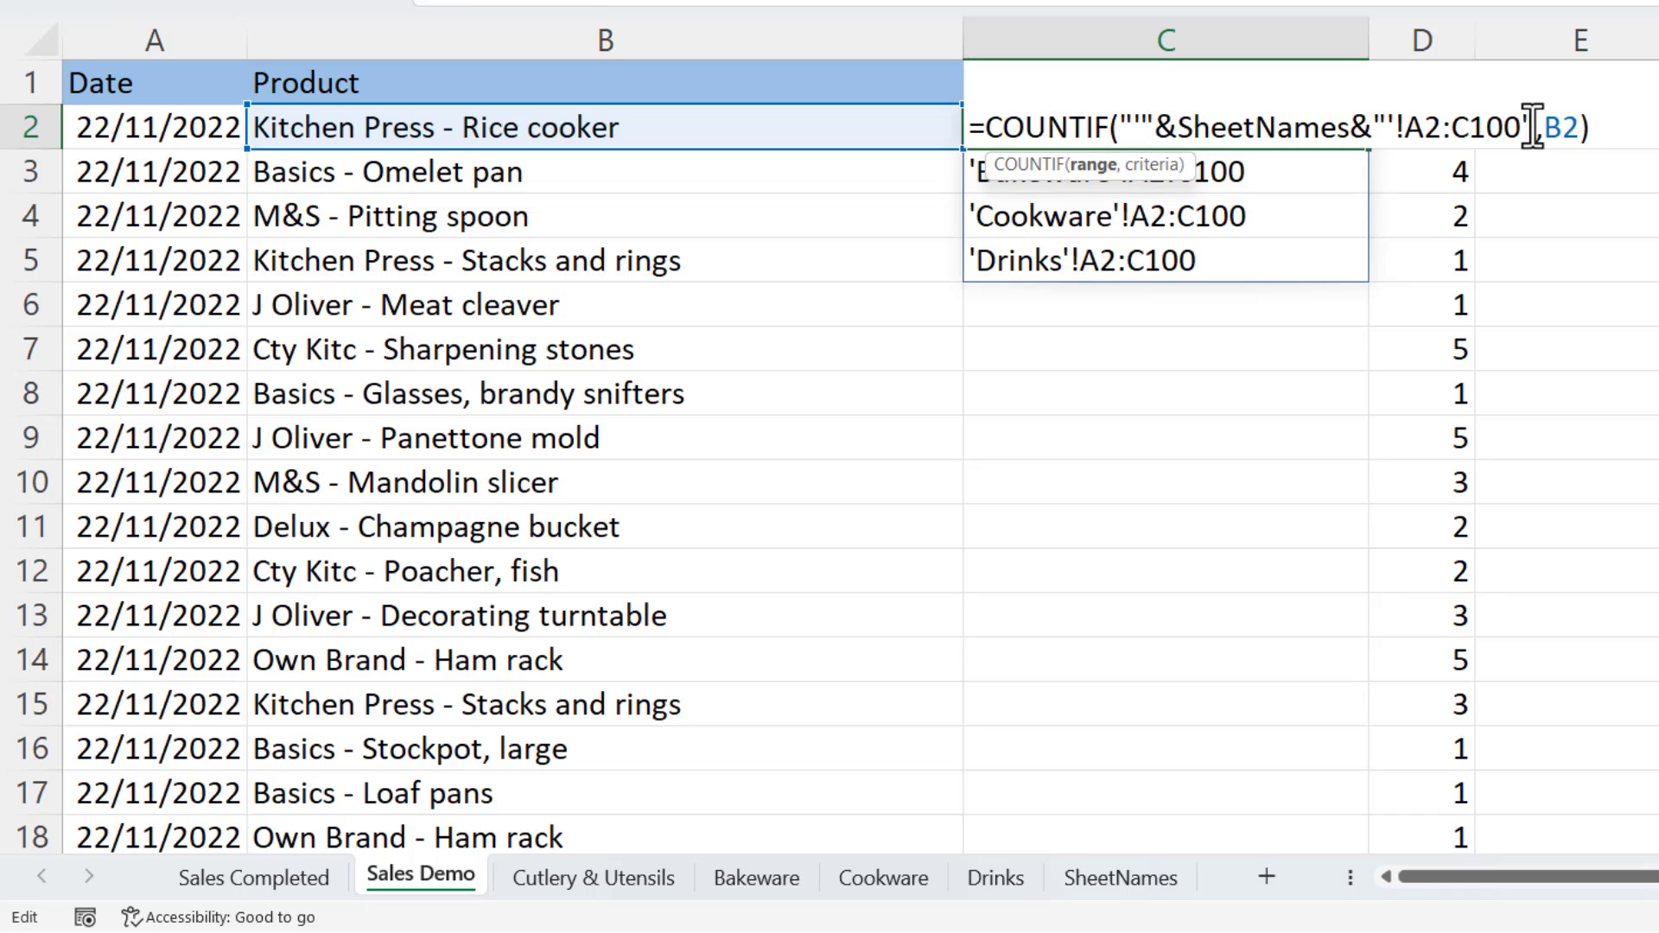
{"action": "type", "text": "IN"}
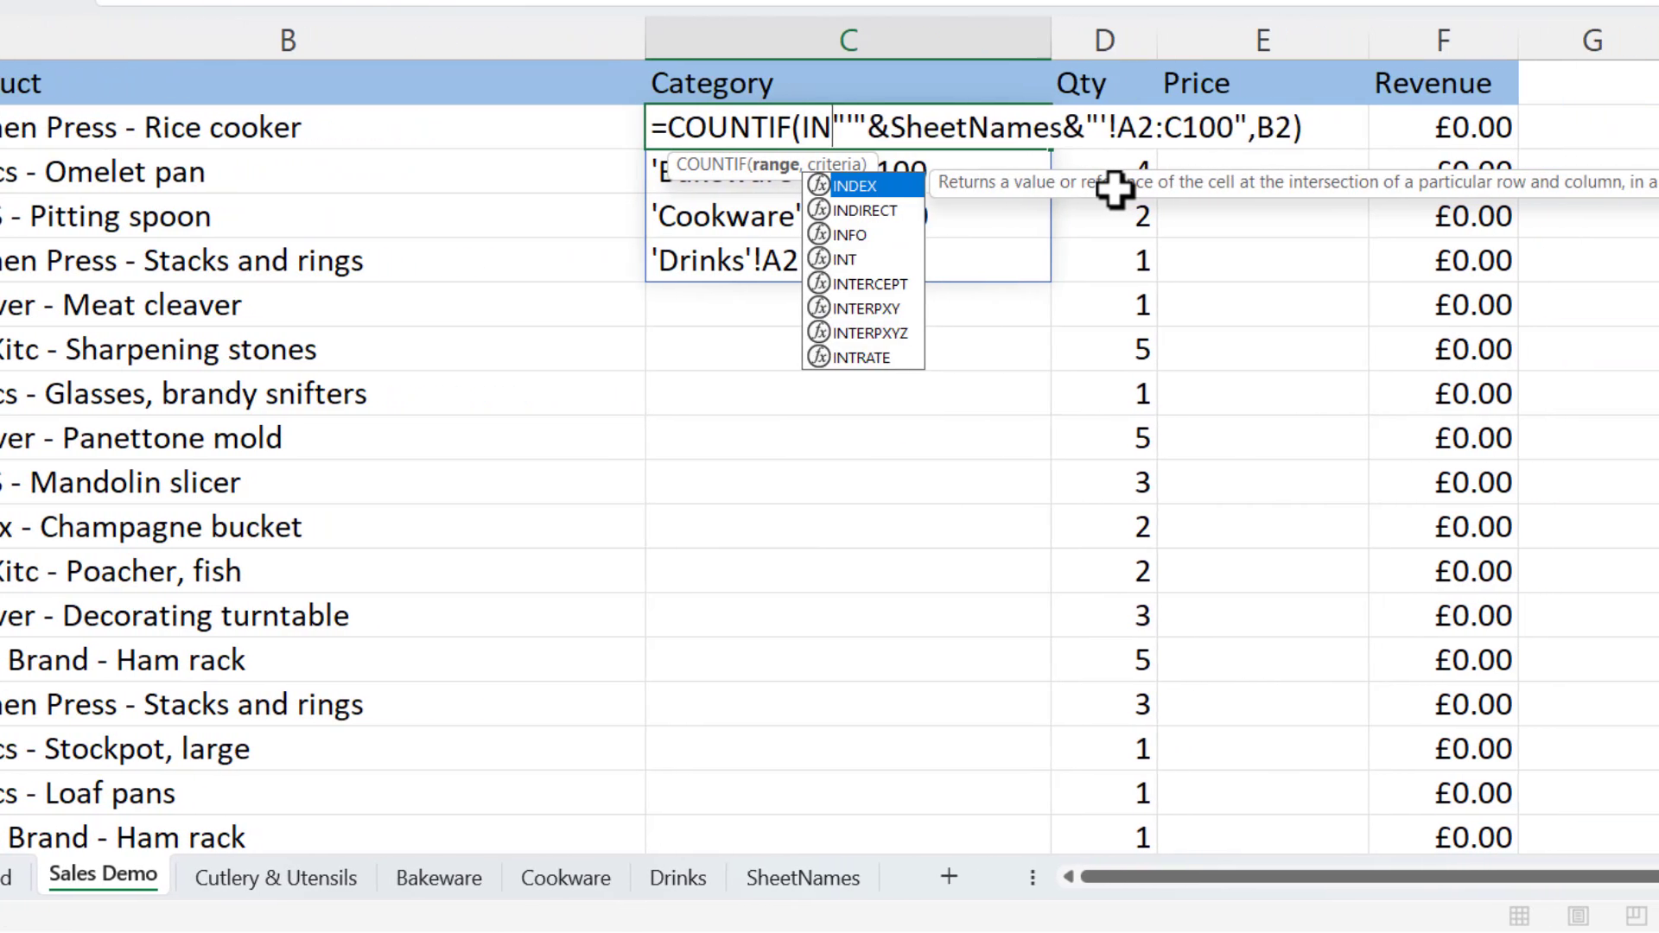
{"action": "type", "text": "DIRECT"}
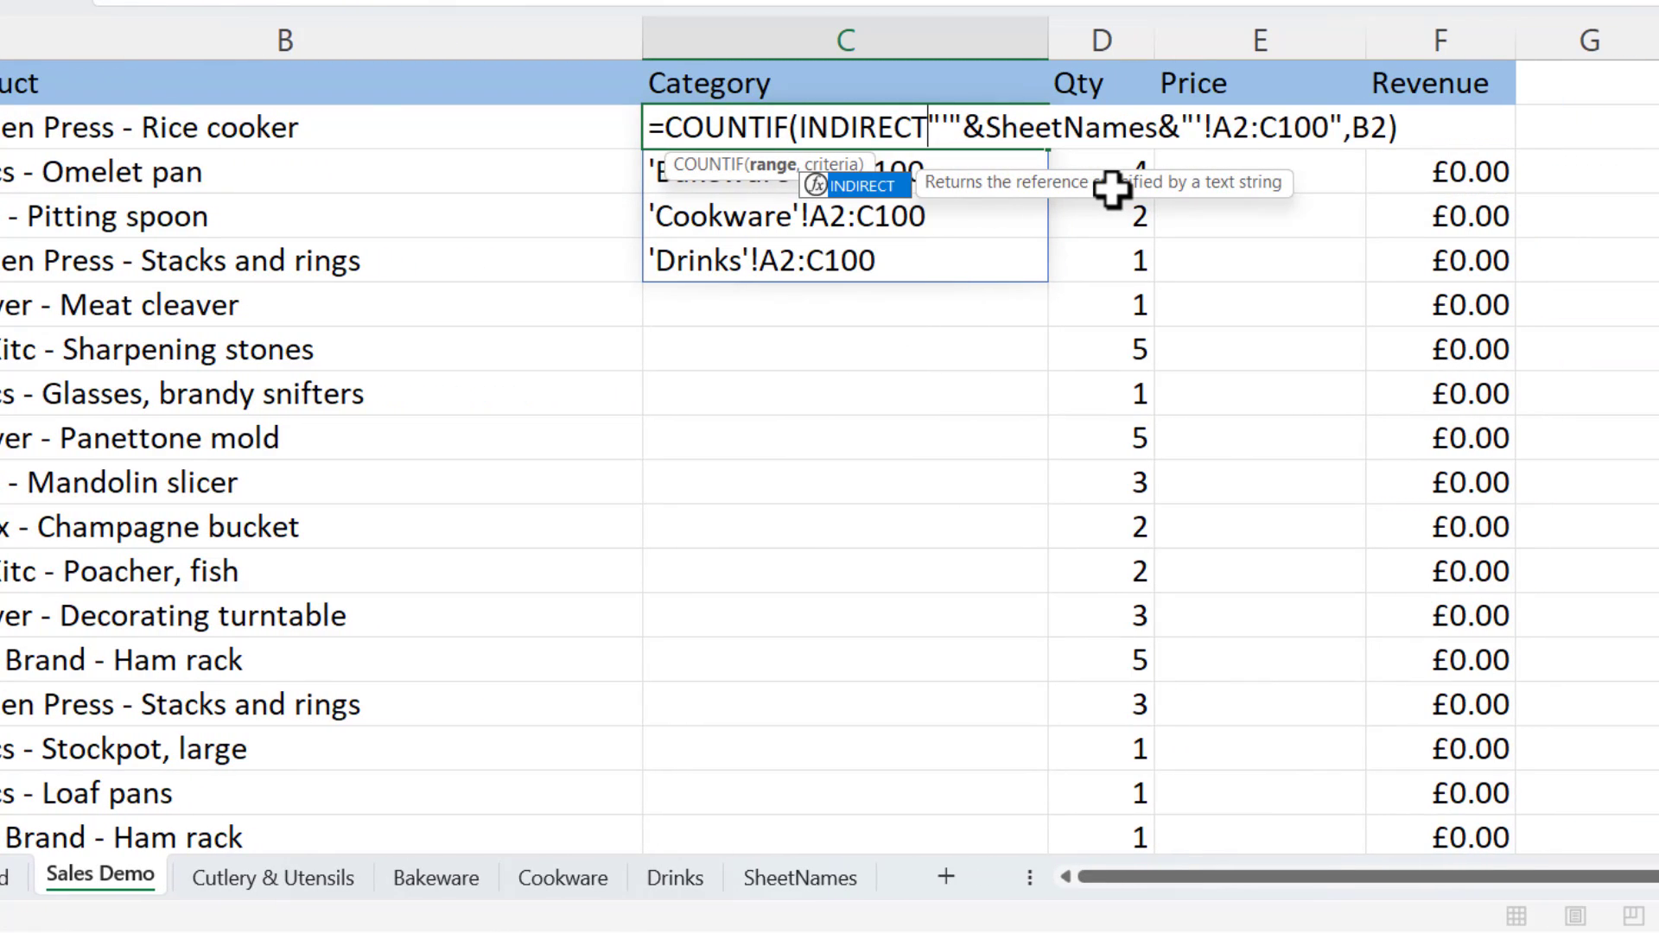
{"action": "type", "text": "("}
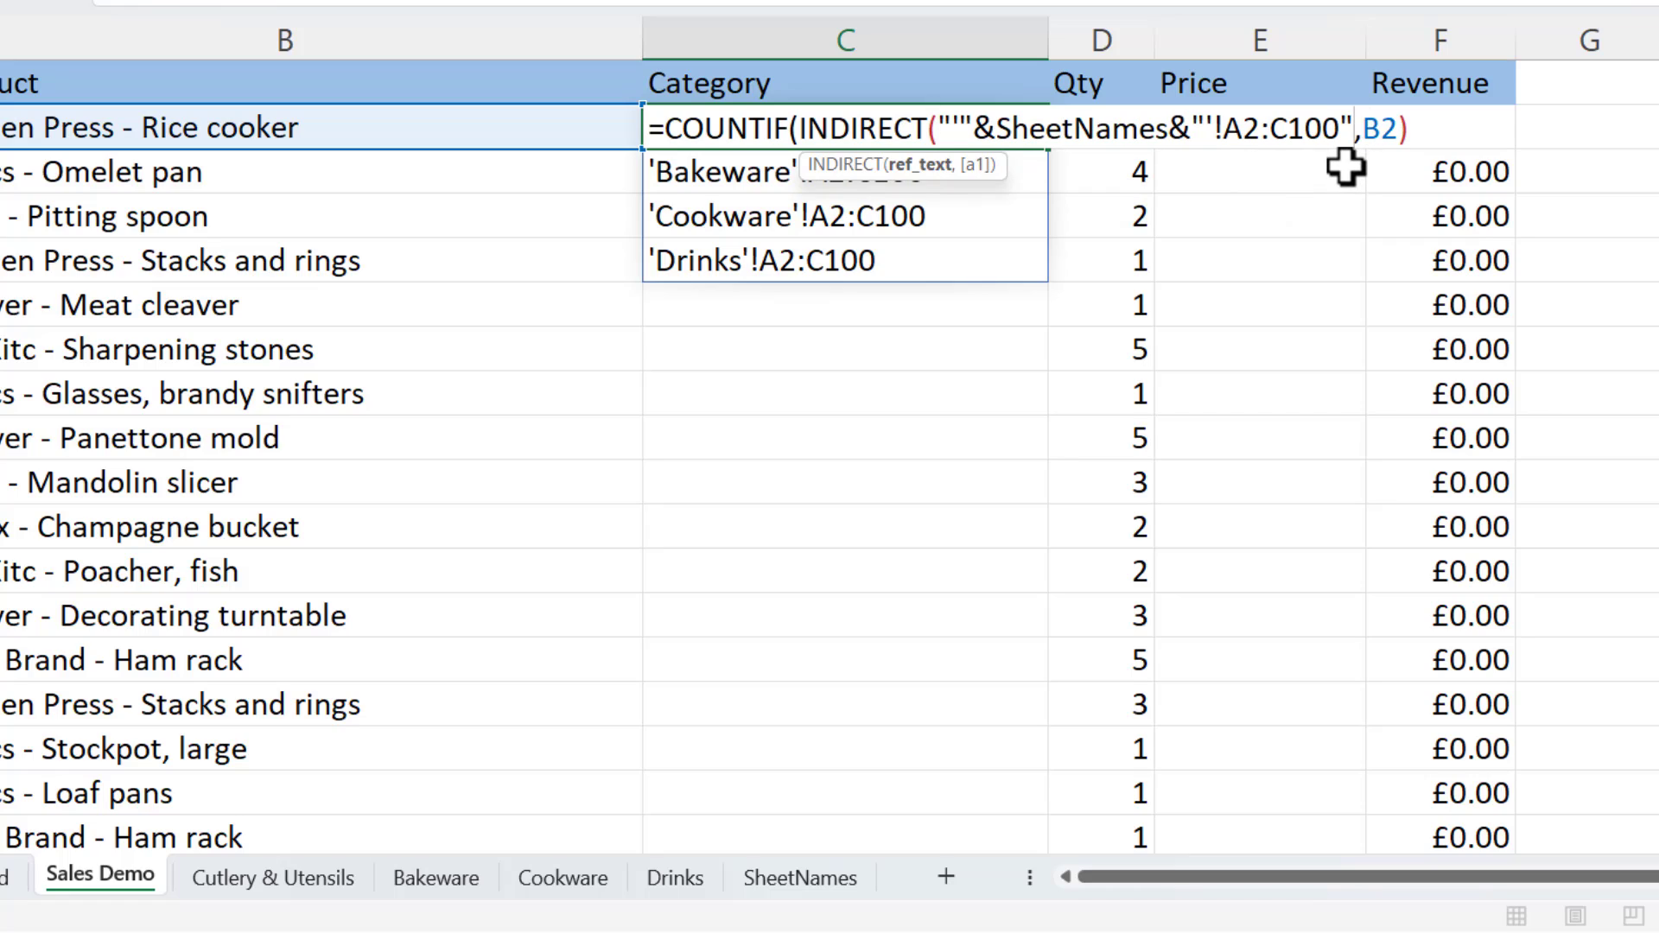
{"action": "type", "text": ")"}
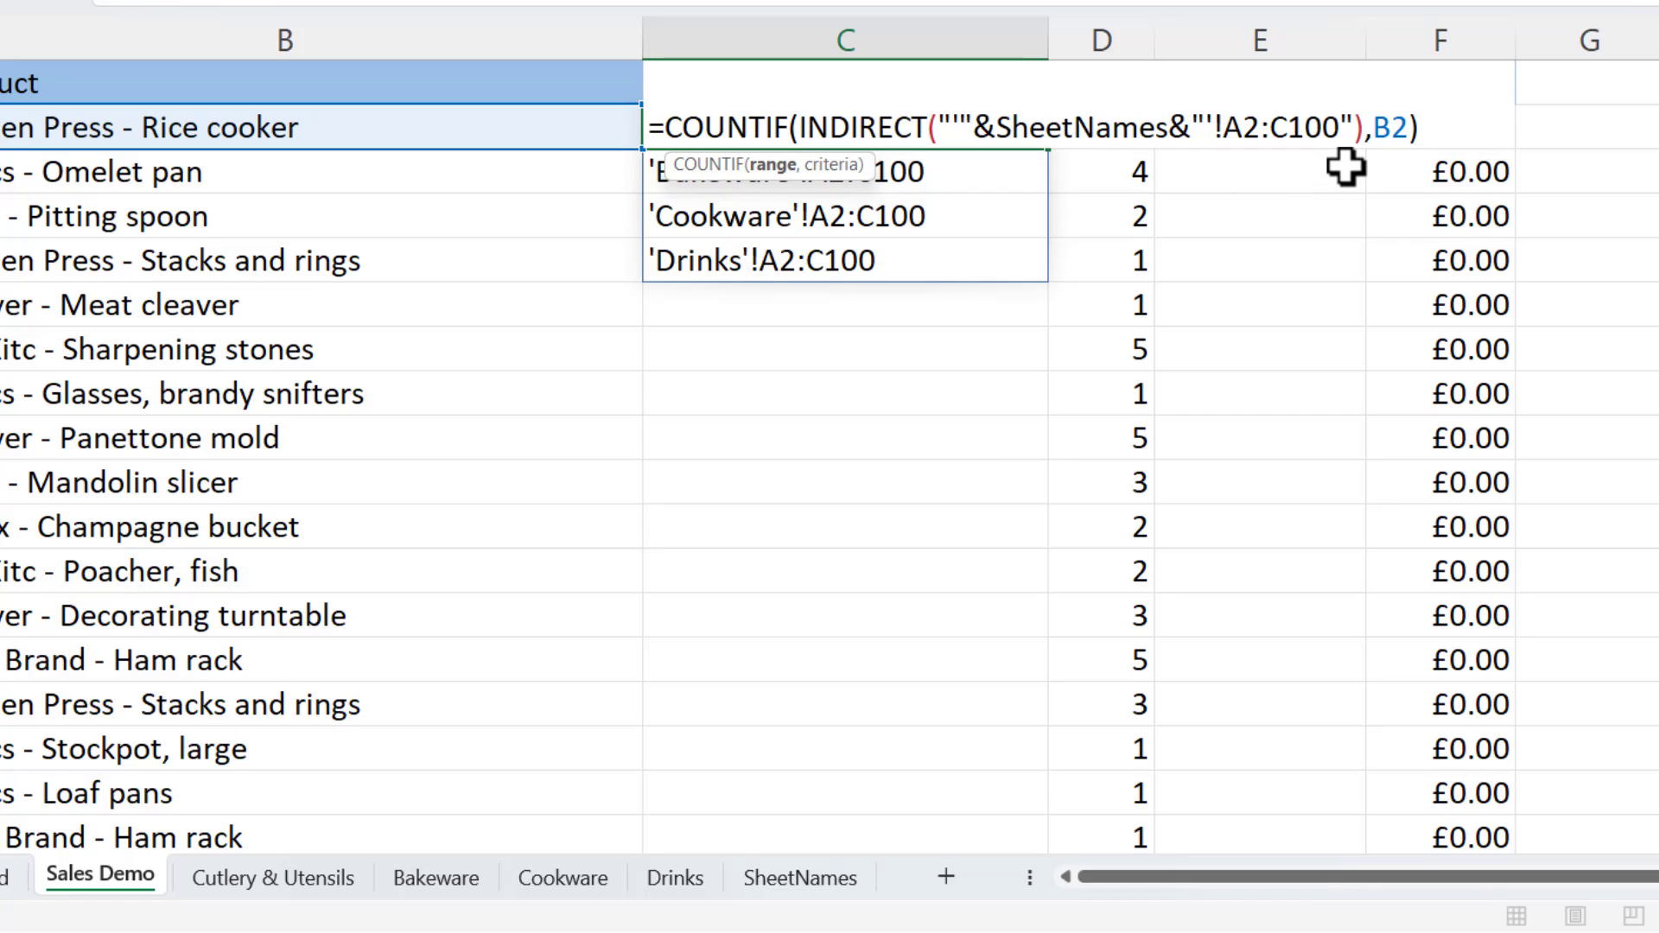
{"action": "key", "text": "Return"}
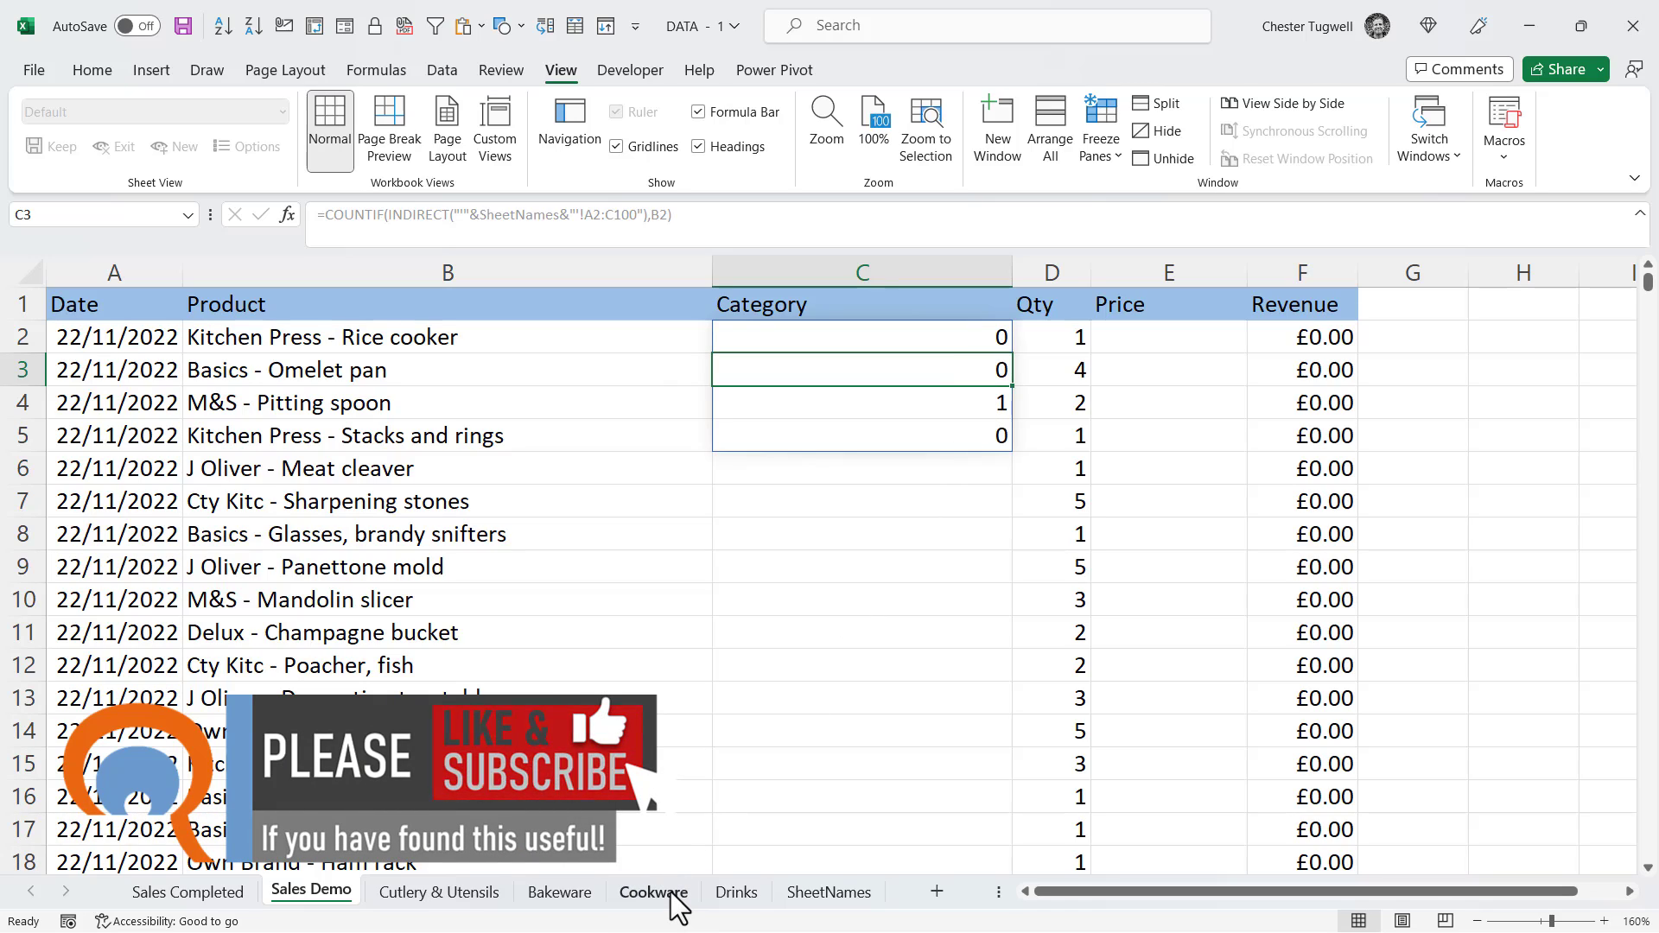
- Copy the product name from B2, search for it on the Cookware sheet, and return to Sales Demo
{"action": "left_click", "coordinate": [448, 337]}
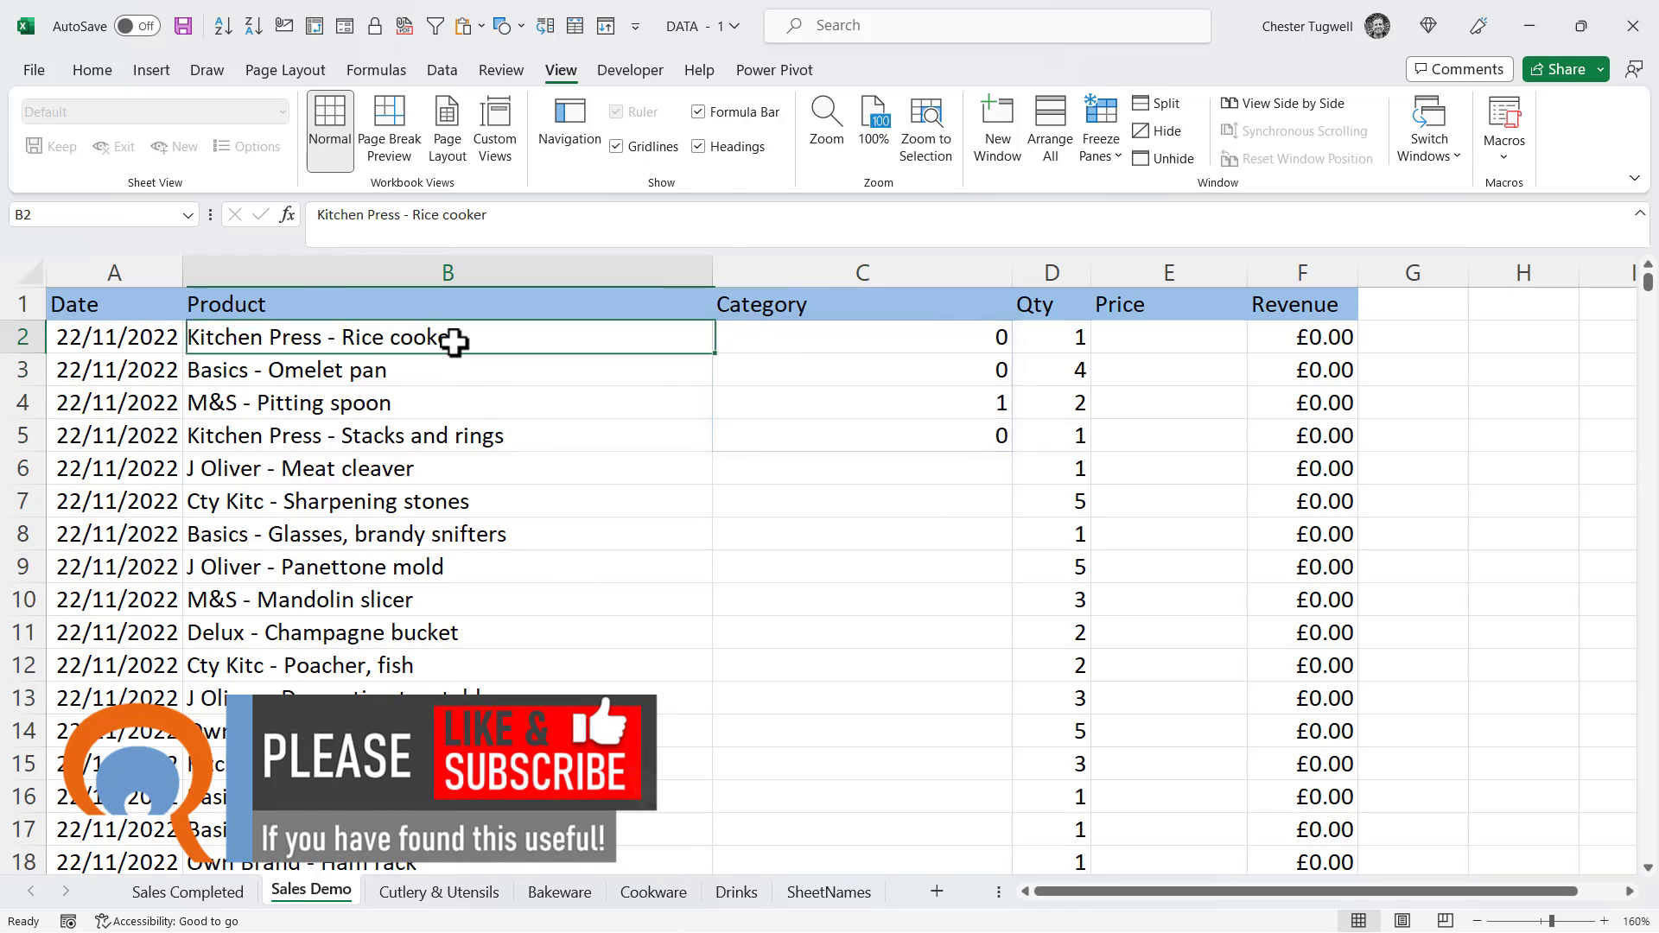
{"action": "left_click", "coordinate": [516, 214]}
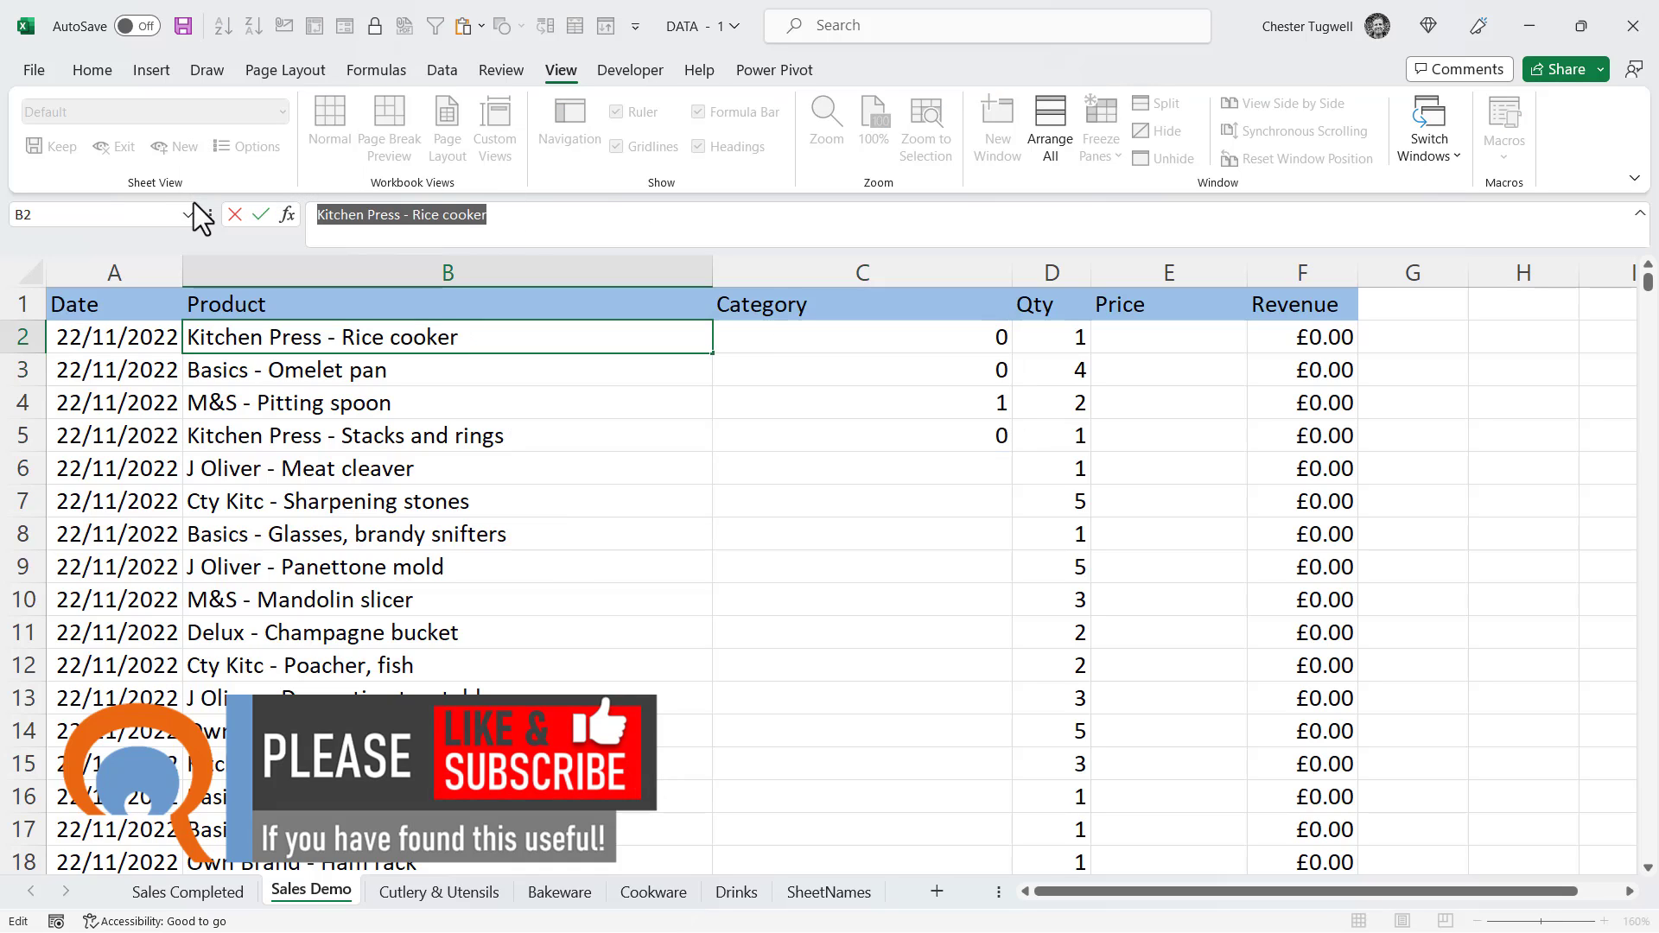
{"action": "key", "text": "Return"}
{"action": "left_click", "coordinate": [669, 898]}
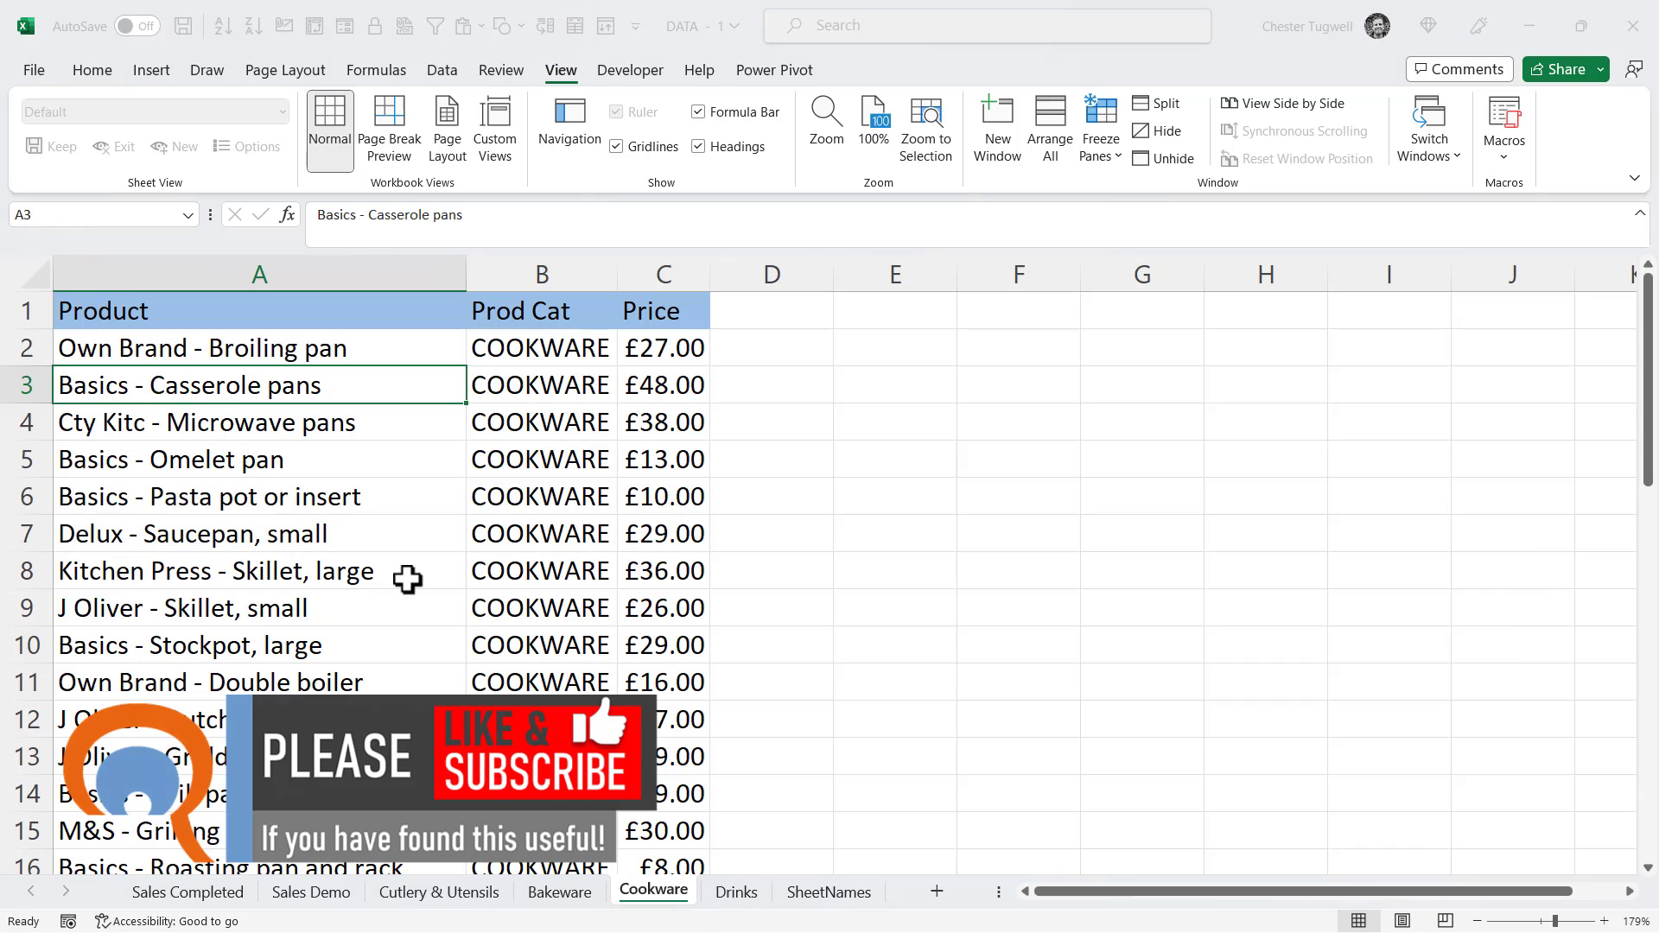
{"action": "key", "text": "ctrl+f"}
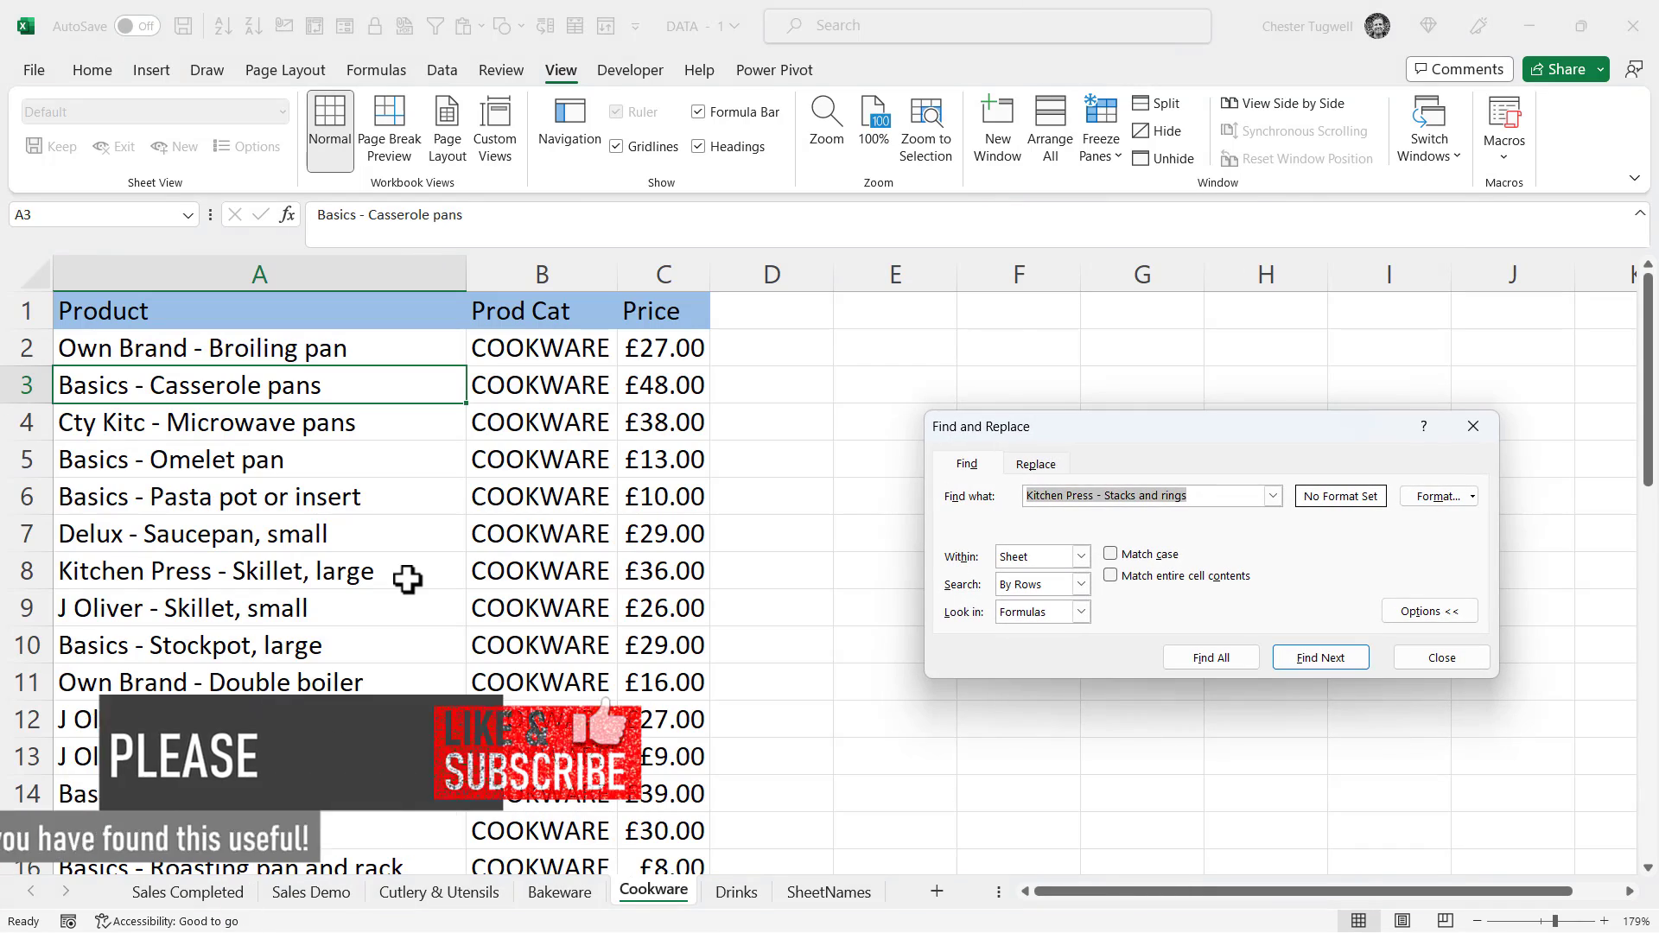
{"action": "key", "text": "ctrl+v"}
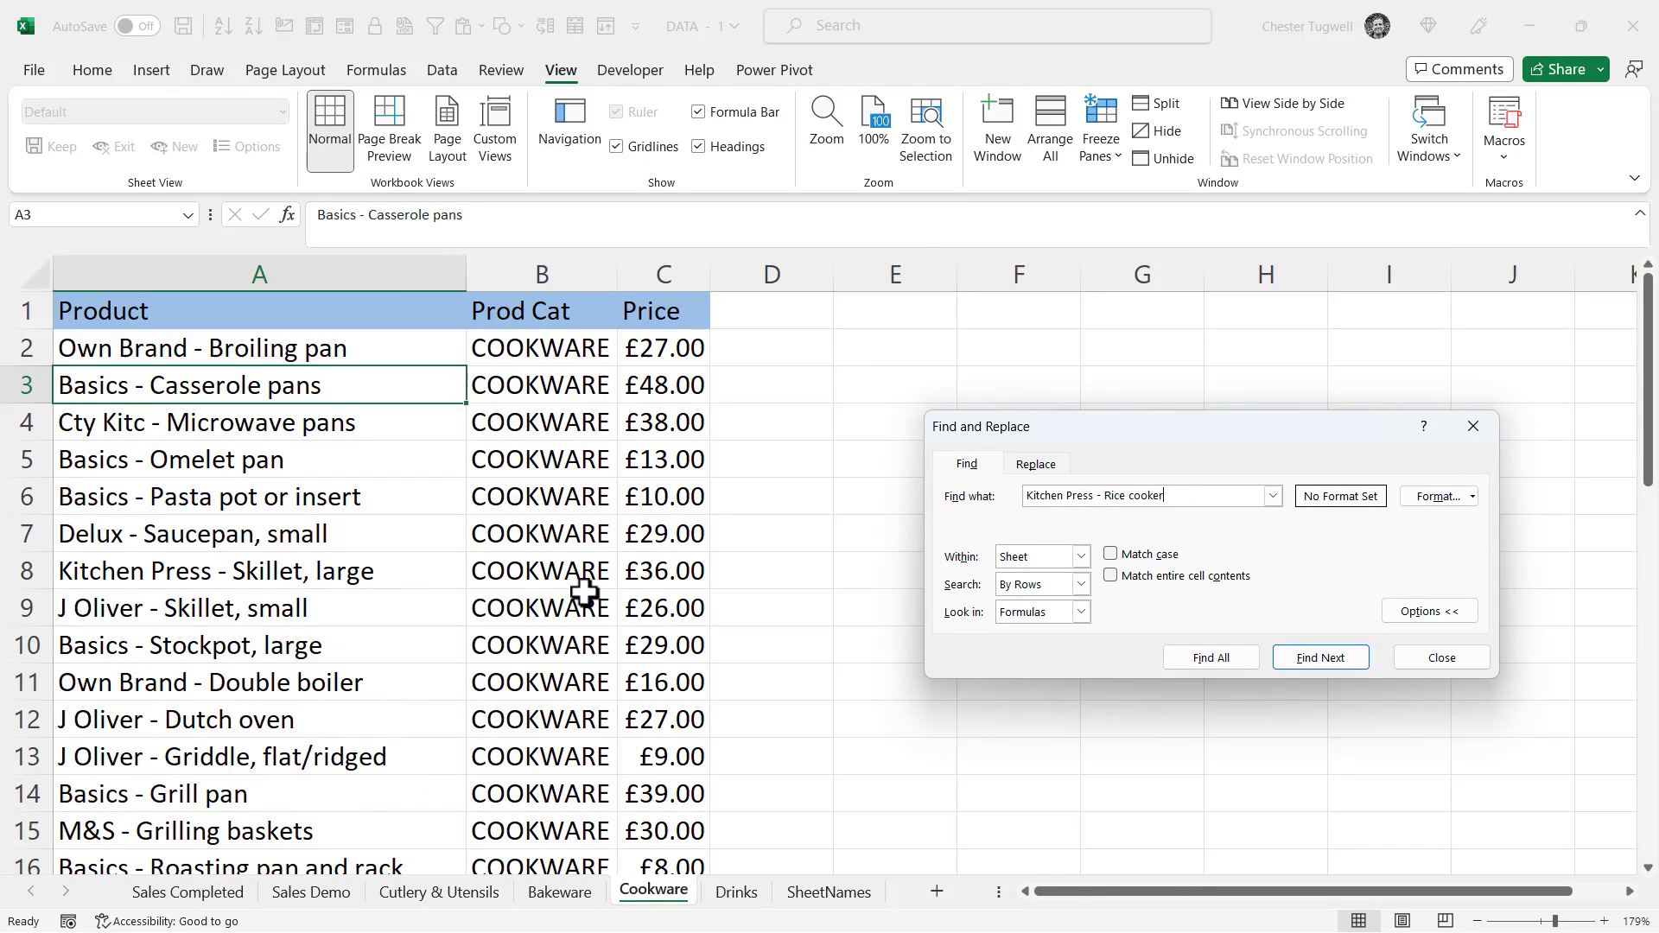
{"action": "left_click", "coordinate": [1307, 665]}
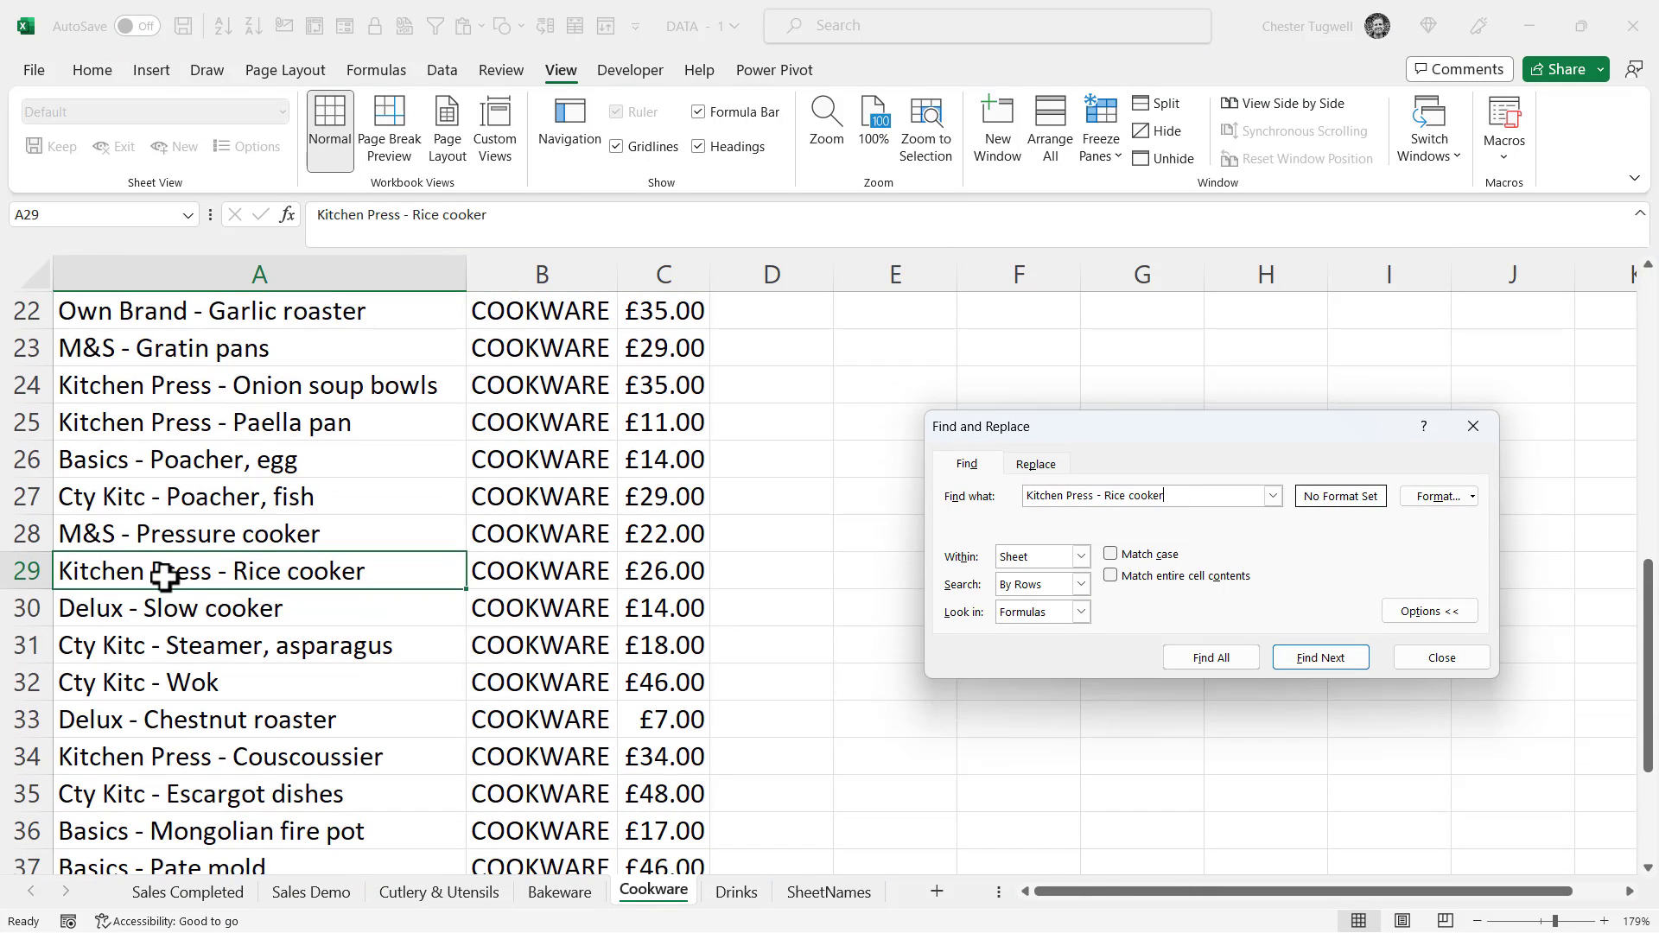
{"action": "left_click", "coordinate": [1416, 663]}
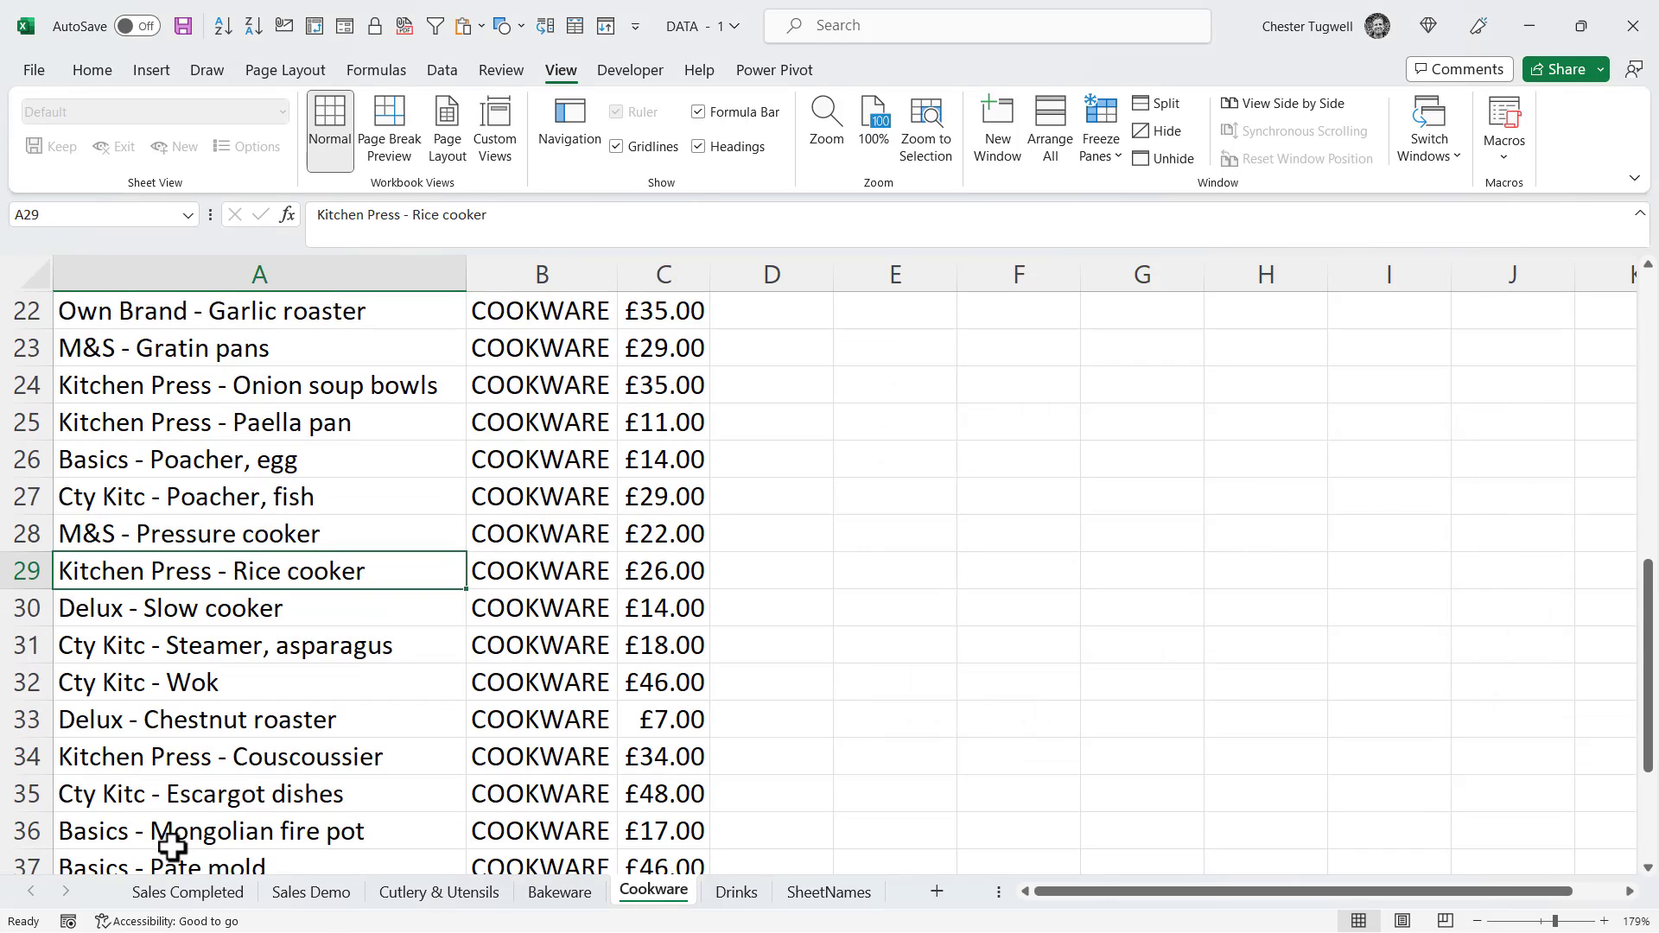
{"action": "left_click", "coordinate": [312, 892]}
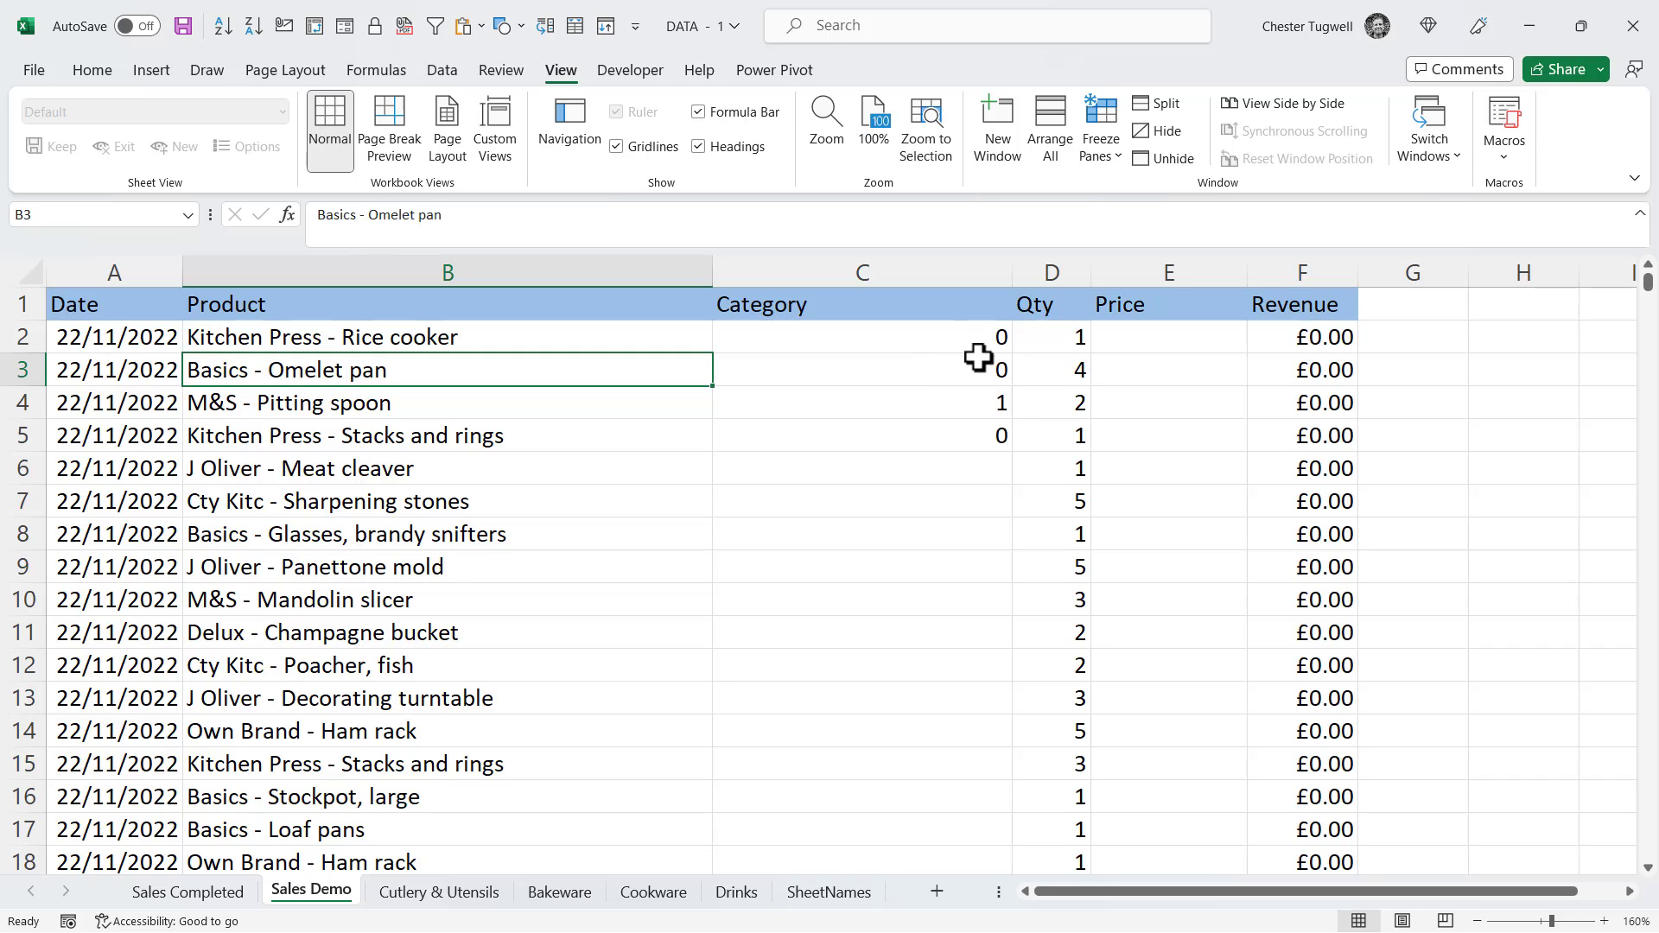
- Wrap the COUNTIF in C2 in a MATCH with lookup value 1 and match type 0
{"action": "double_click", "coordinate": [932, 338]}
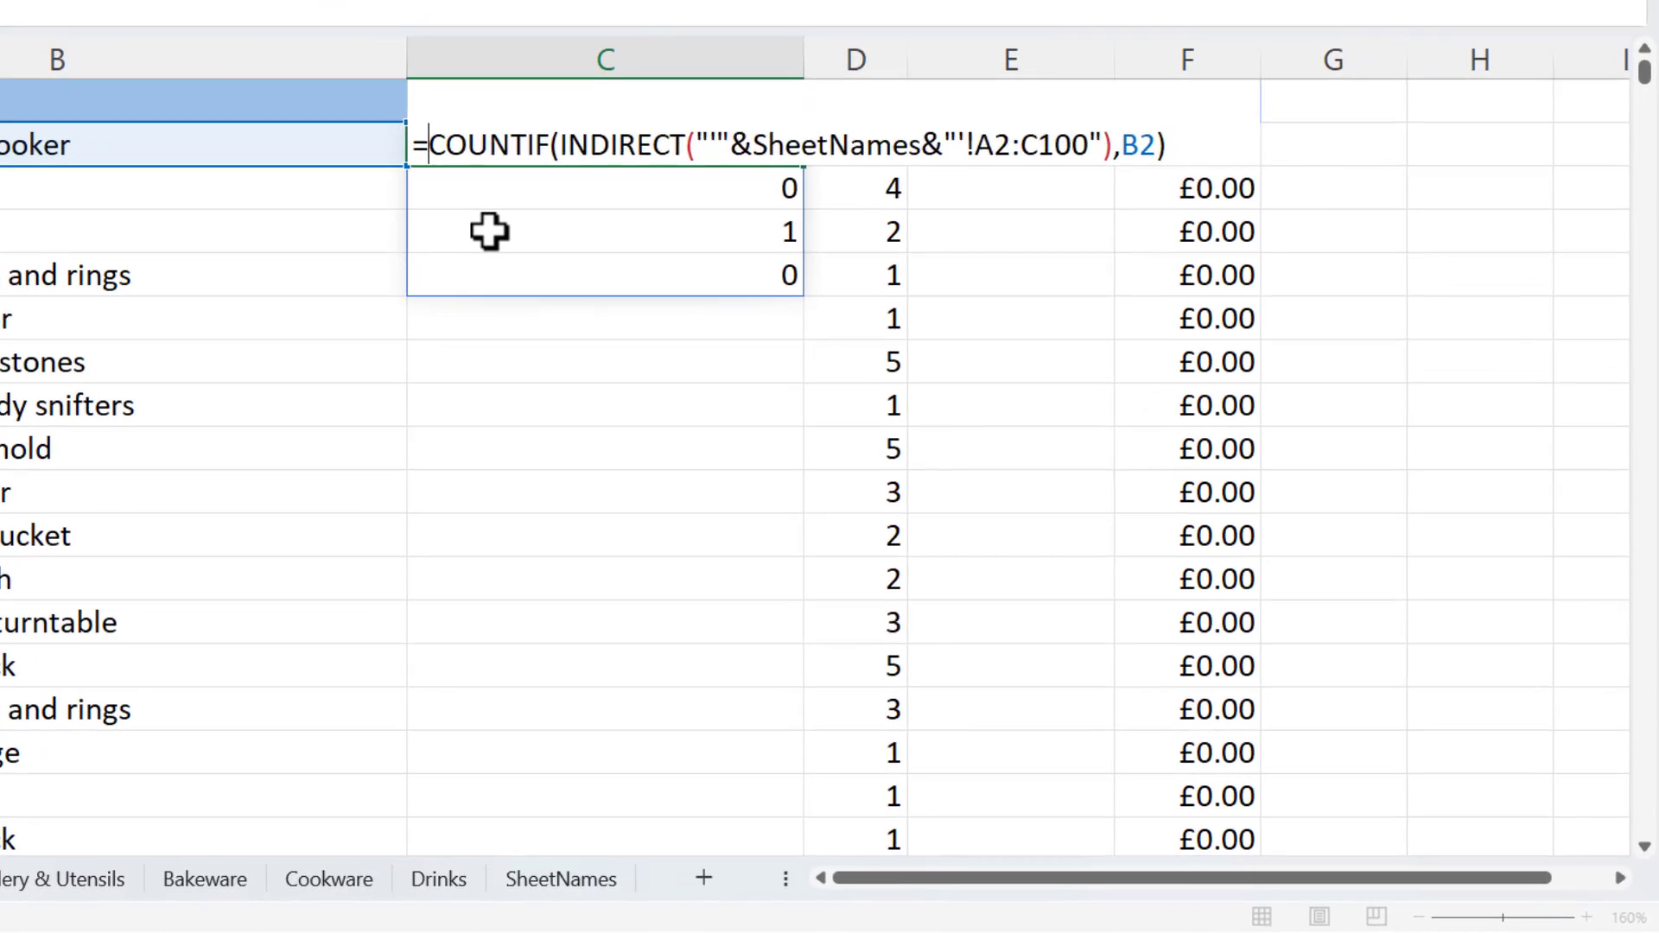
{"action": "type", "text": "MATC"}
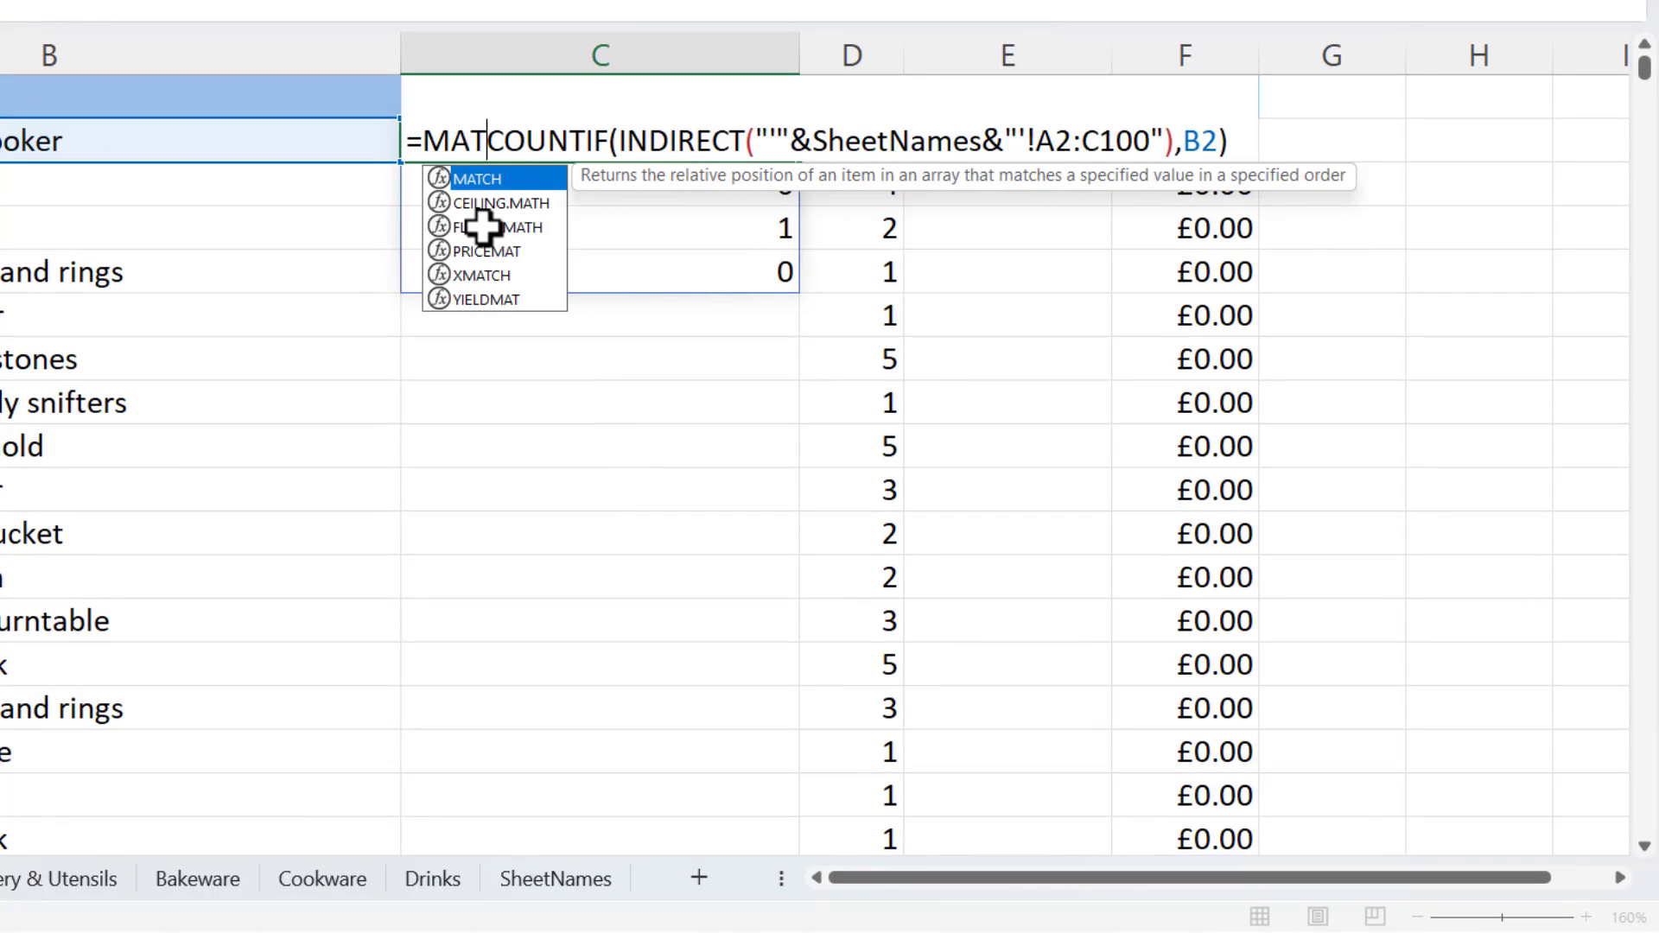
{"action": "type", "text": "H("}
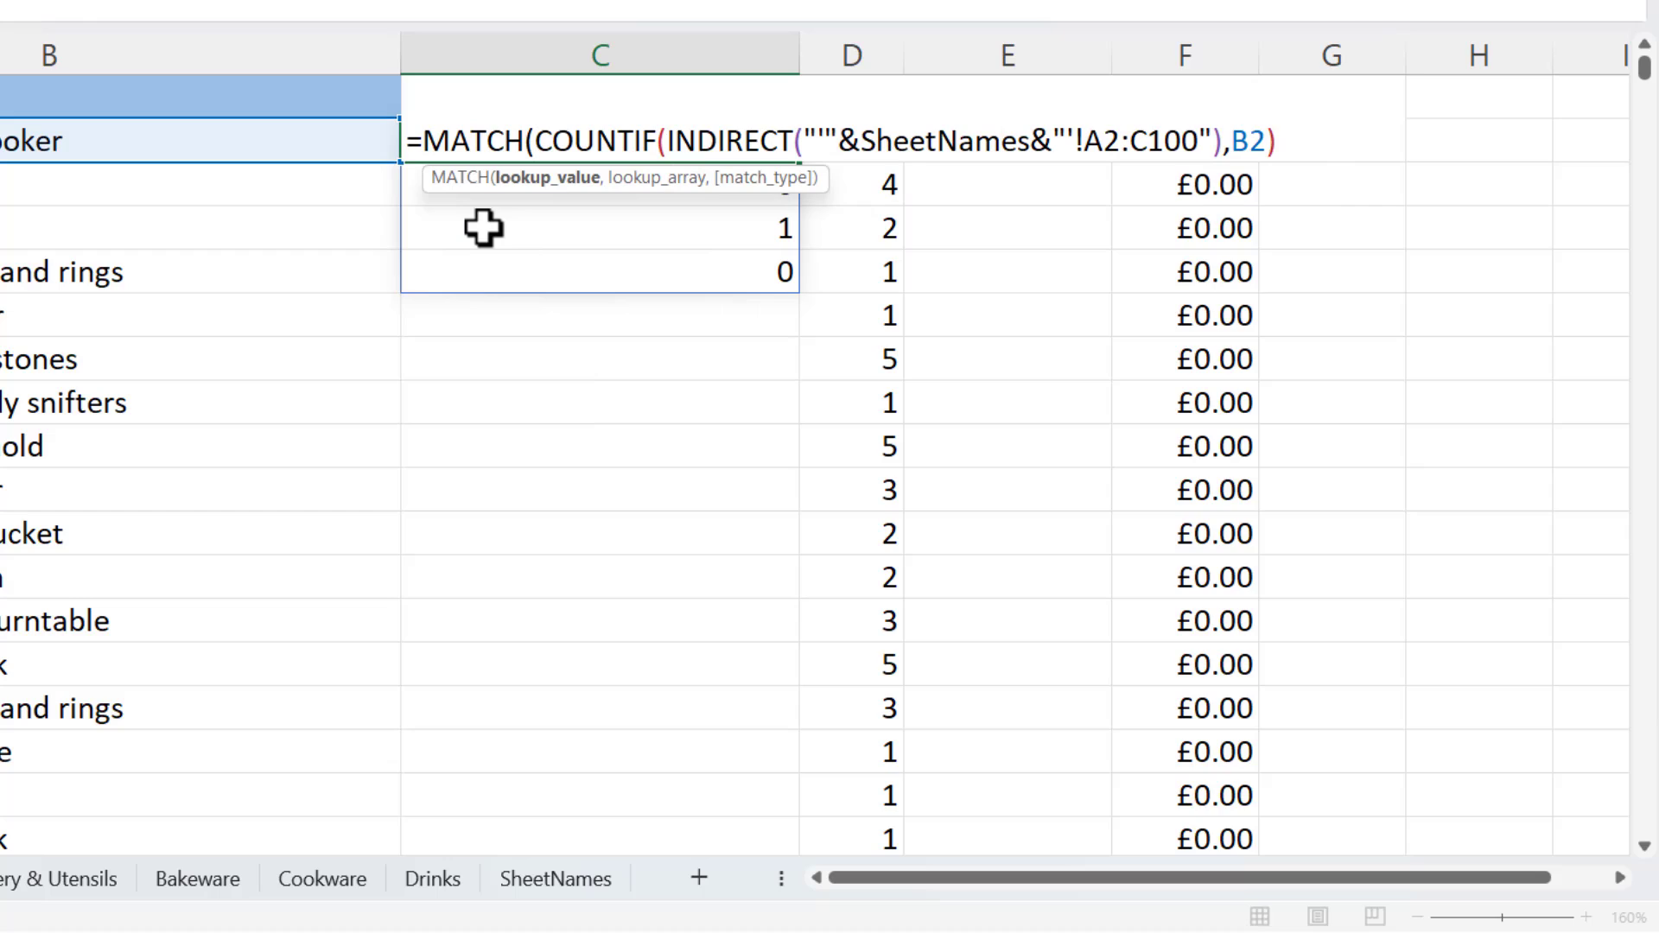
{"action": "type", "text": "1"}
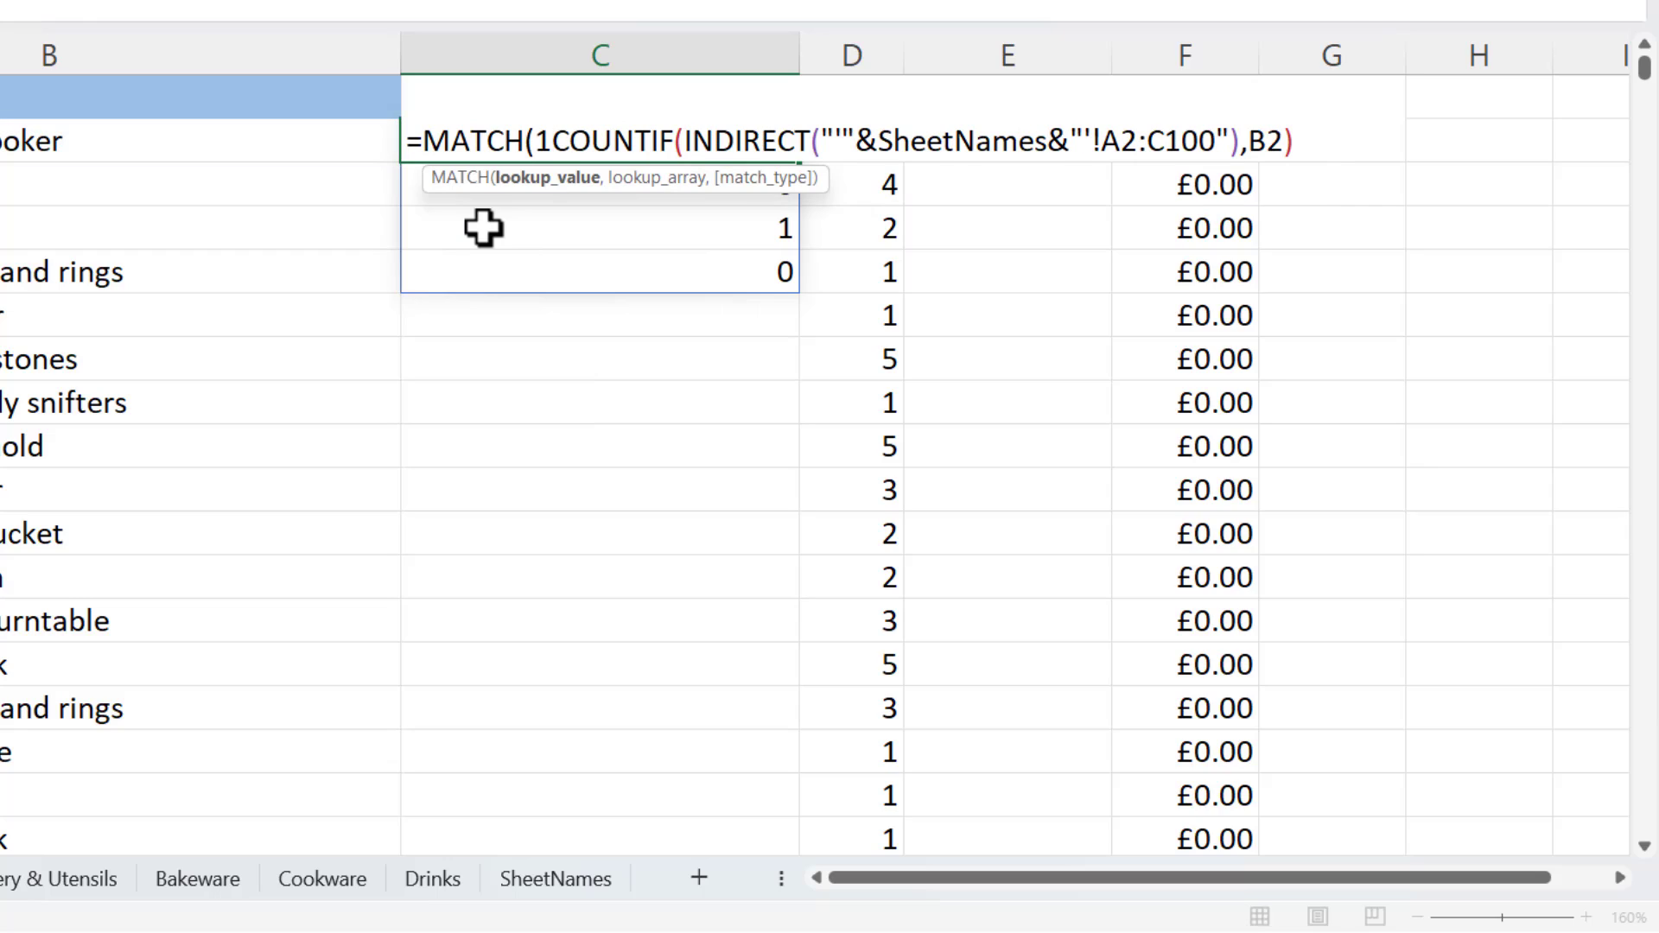
{"action": "type", "text": ","}
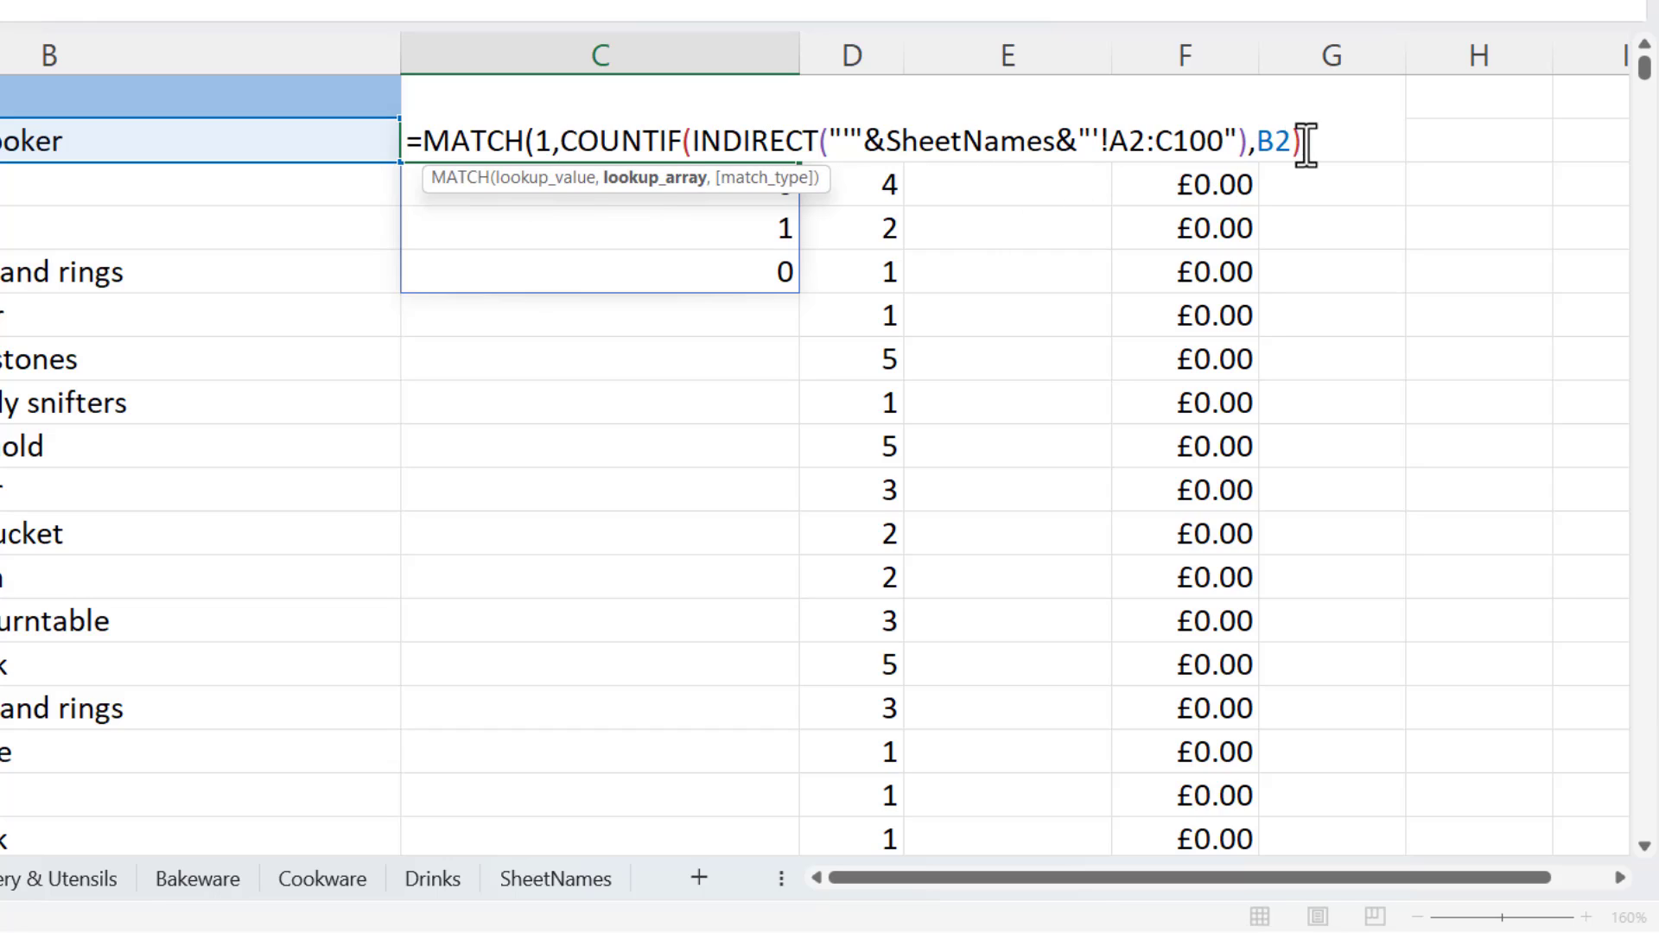
{"action": "type", "text": ","}
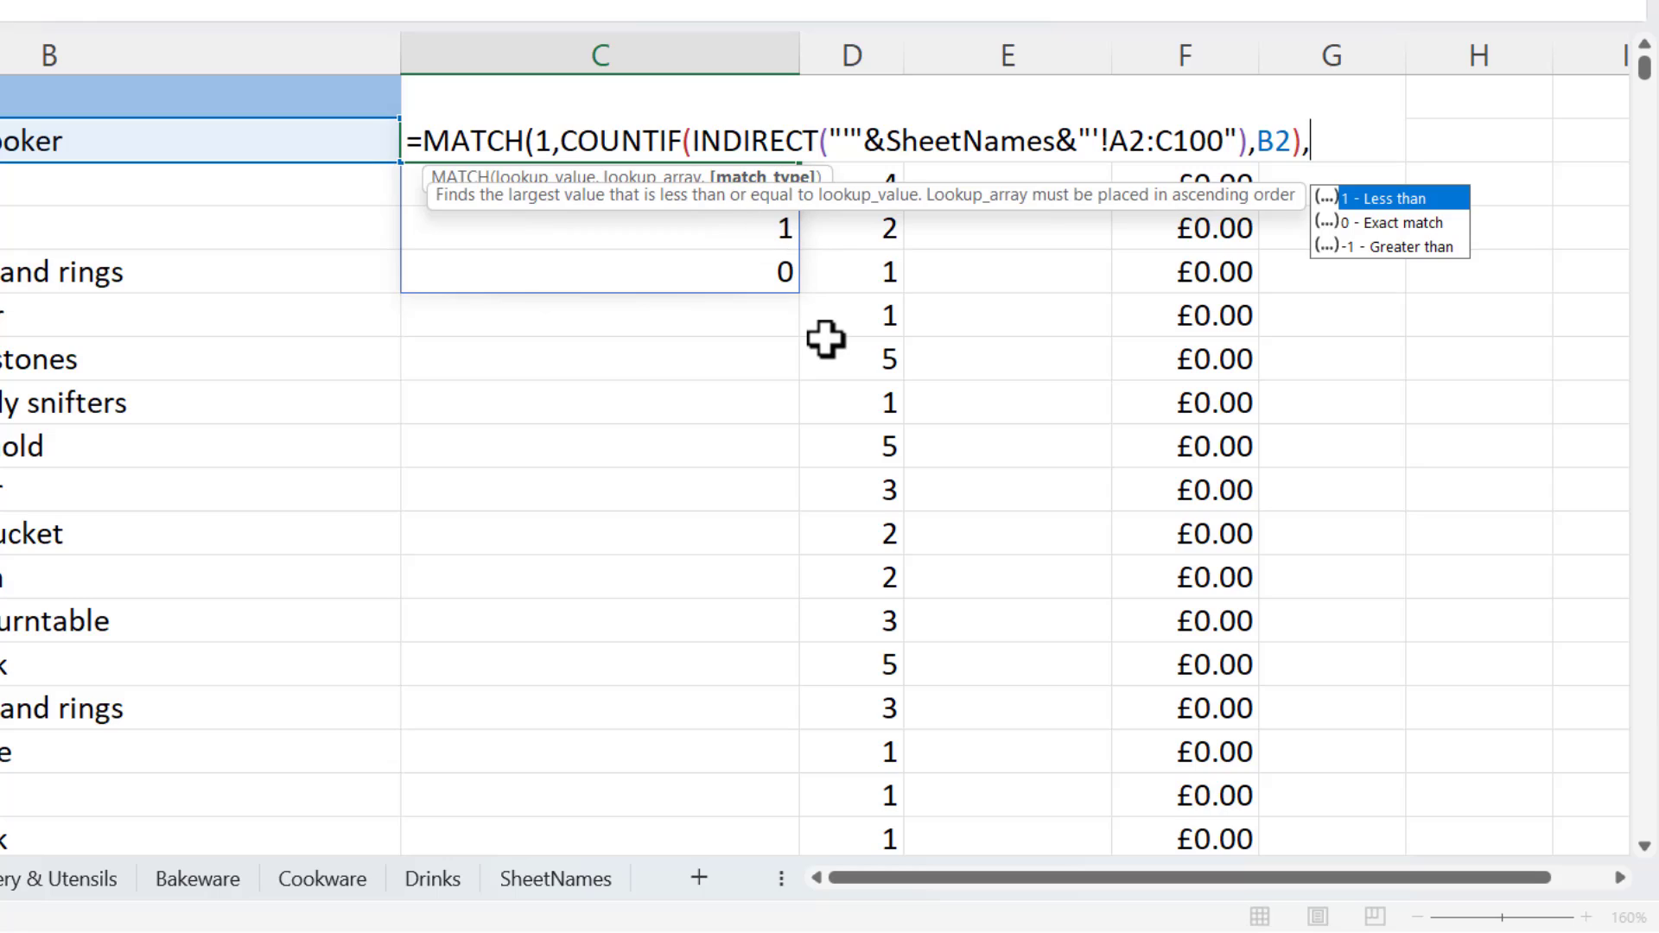
{"action": "type", "text": "0)"}
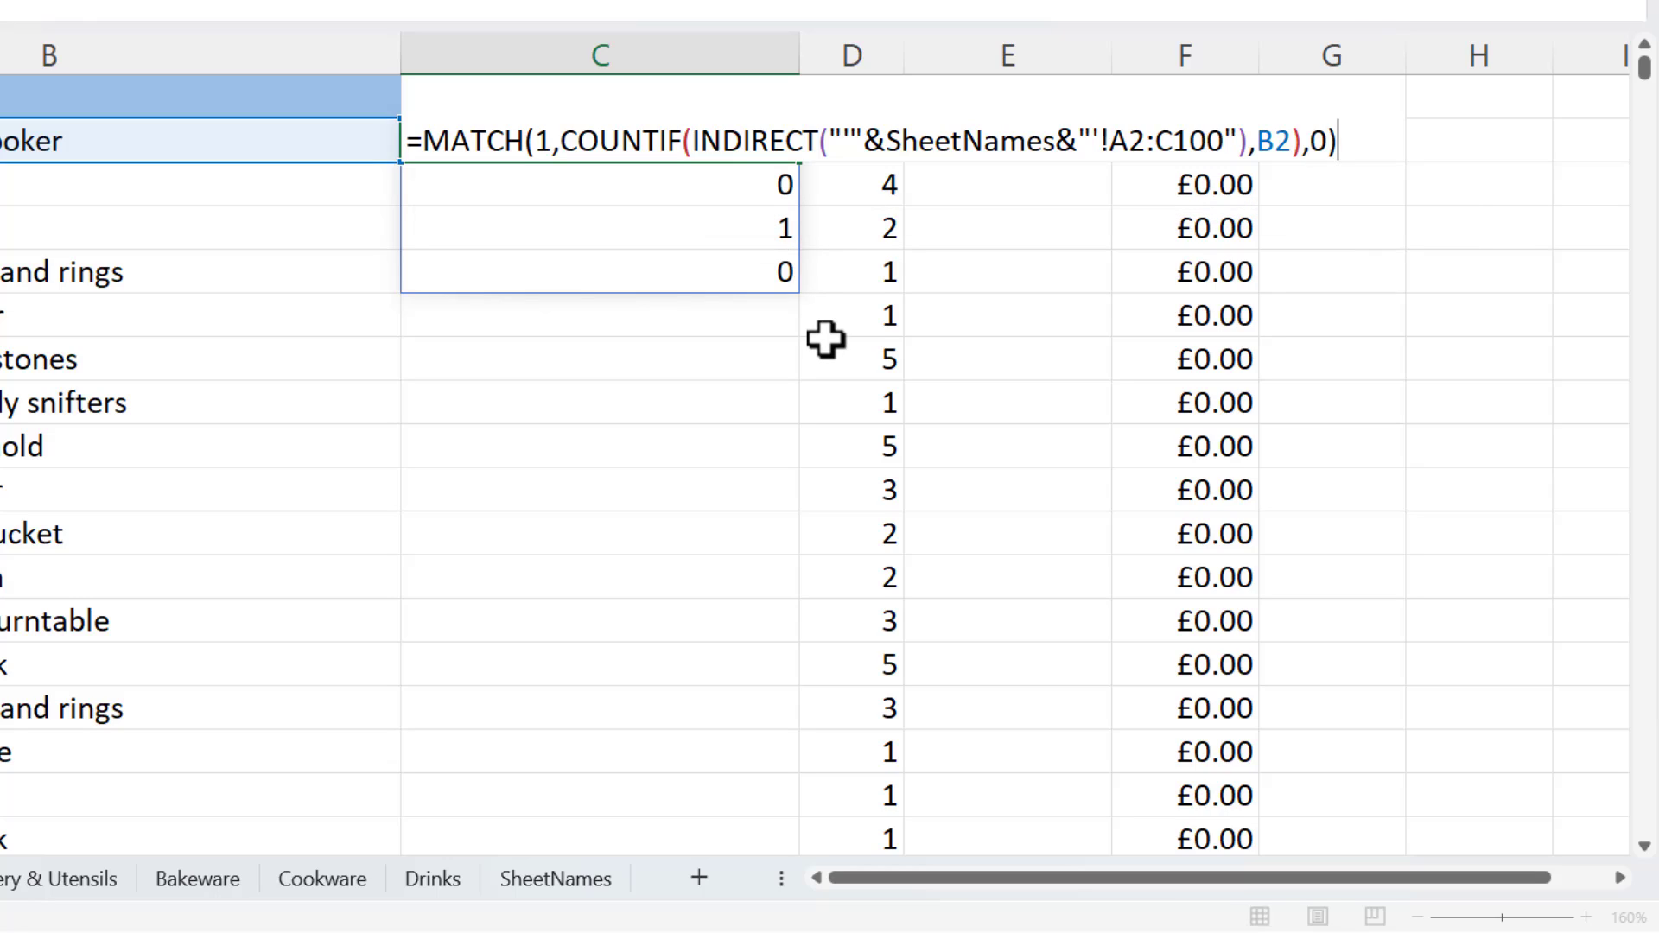
{"action": "key", "text": "Return"}
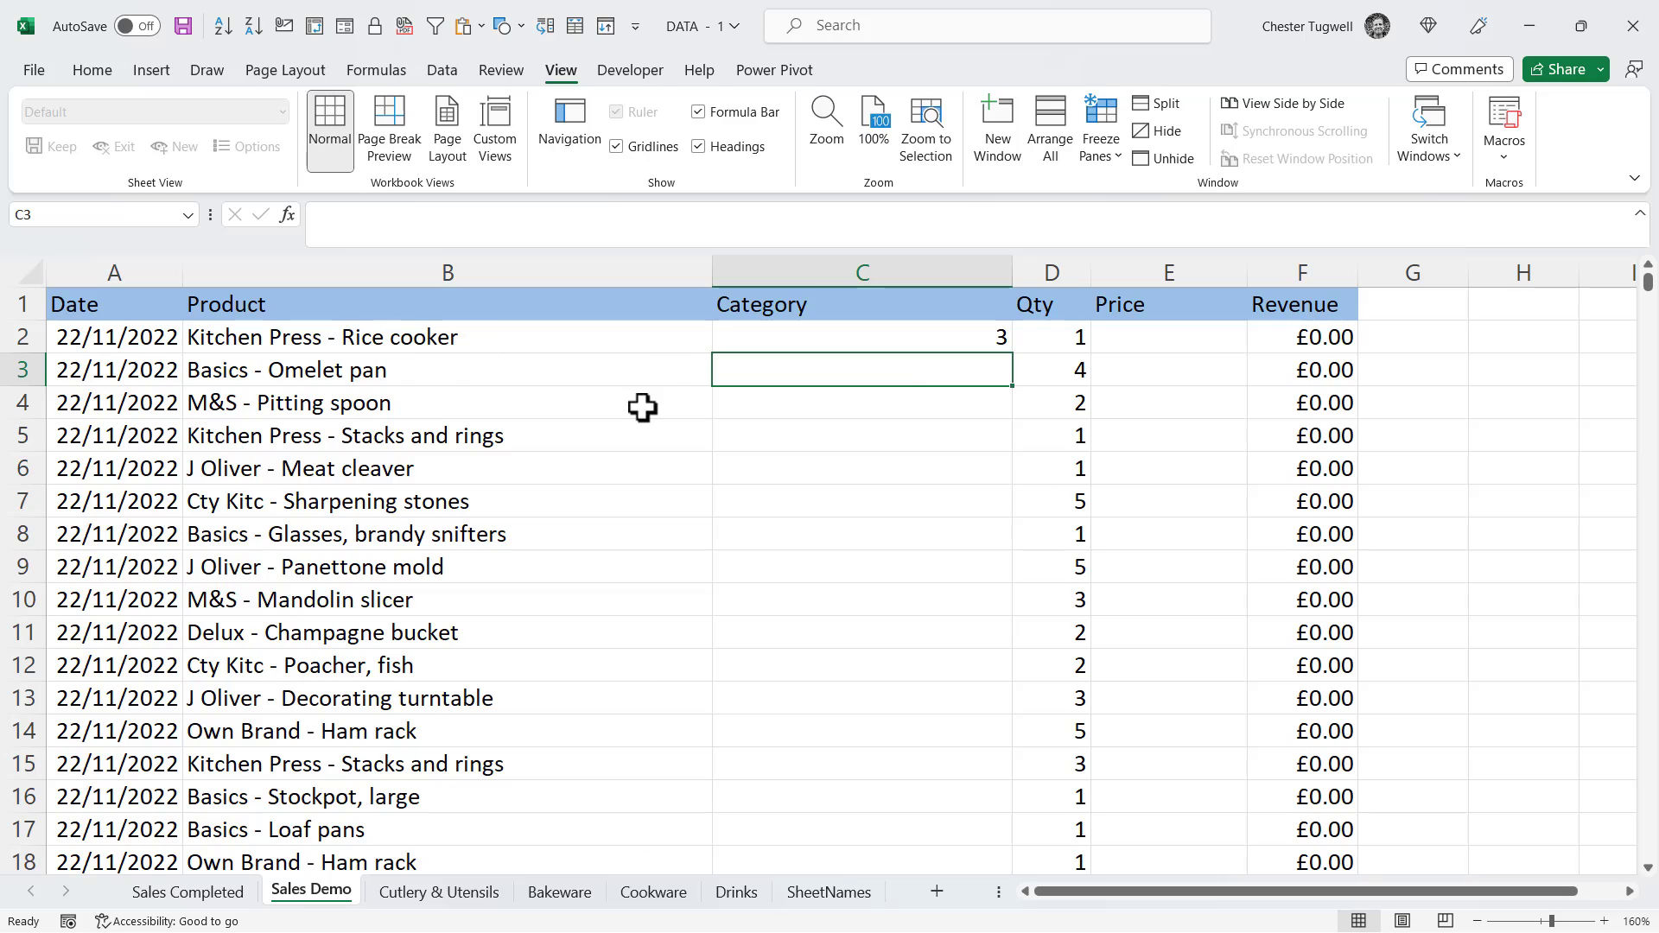
- Check the SheetNames list, and insert an INDEX function in front of the MATCH in C2 of Sales Demo
{"action": "left_click", "coordinate": [838, 892]}
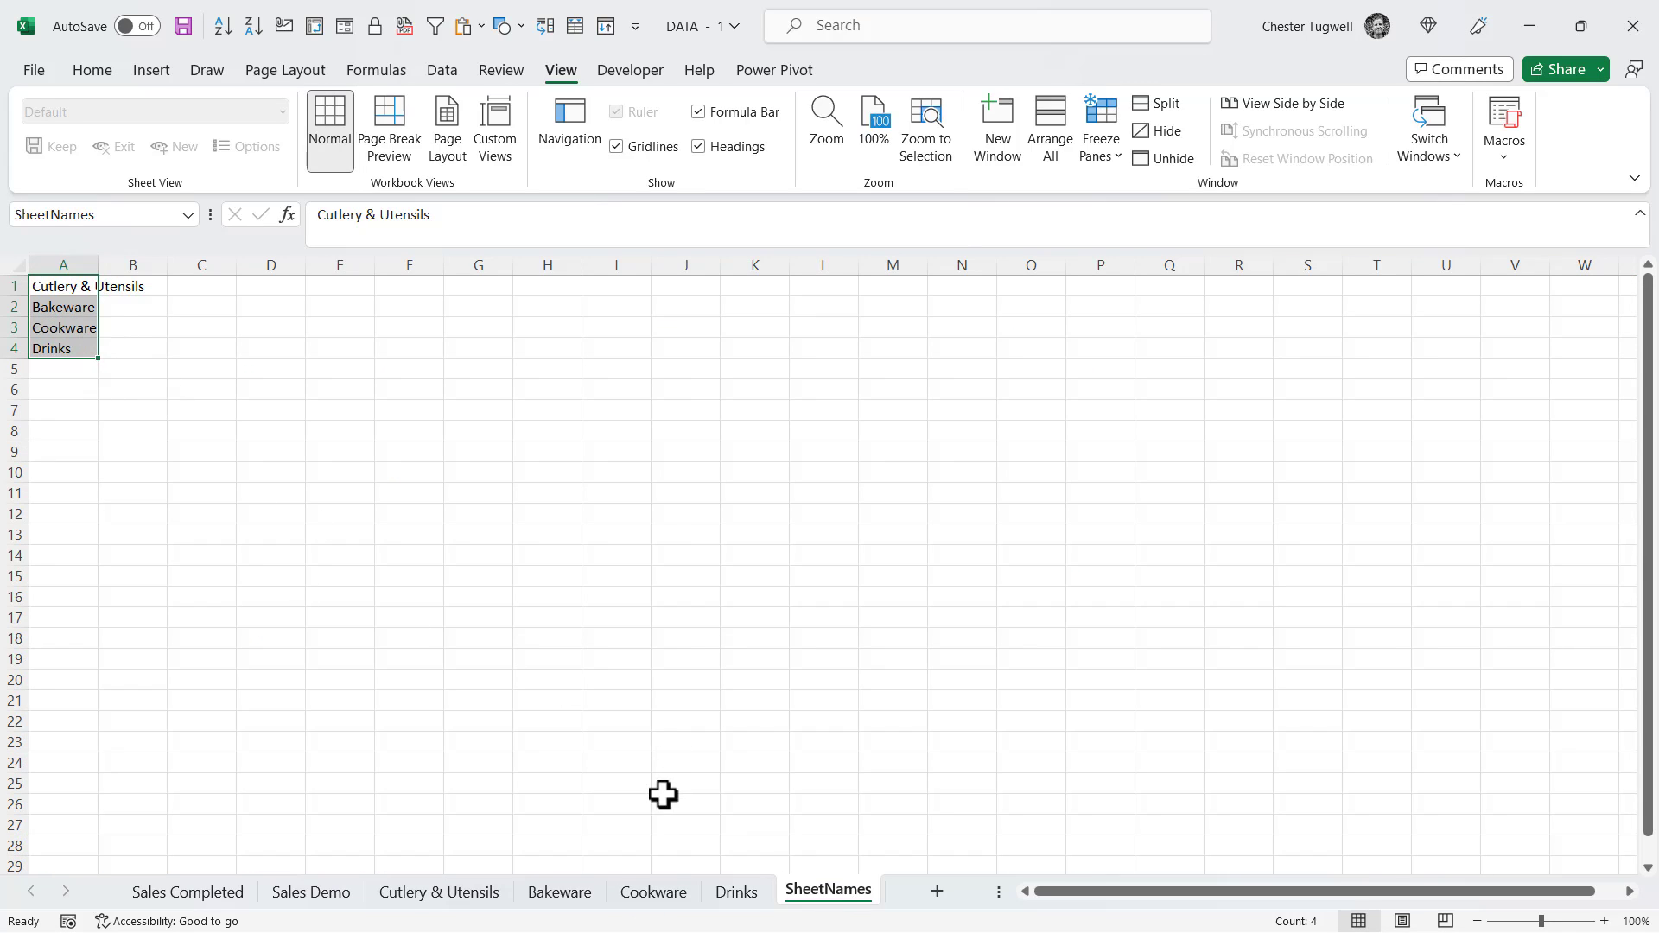
{"action": "left_click", "coordinate": [341, 895]}
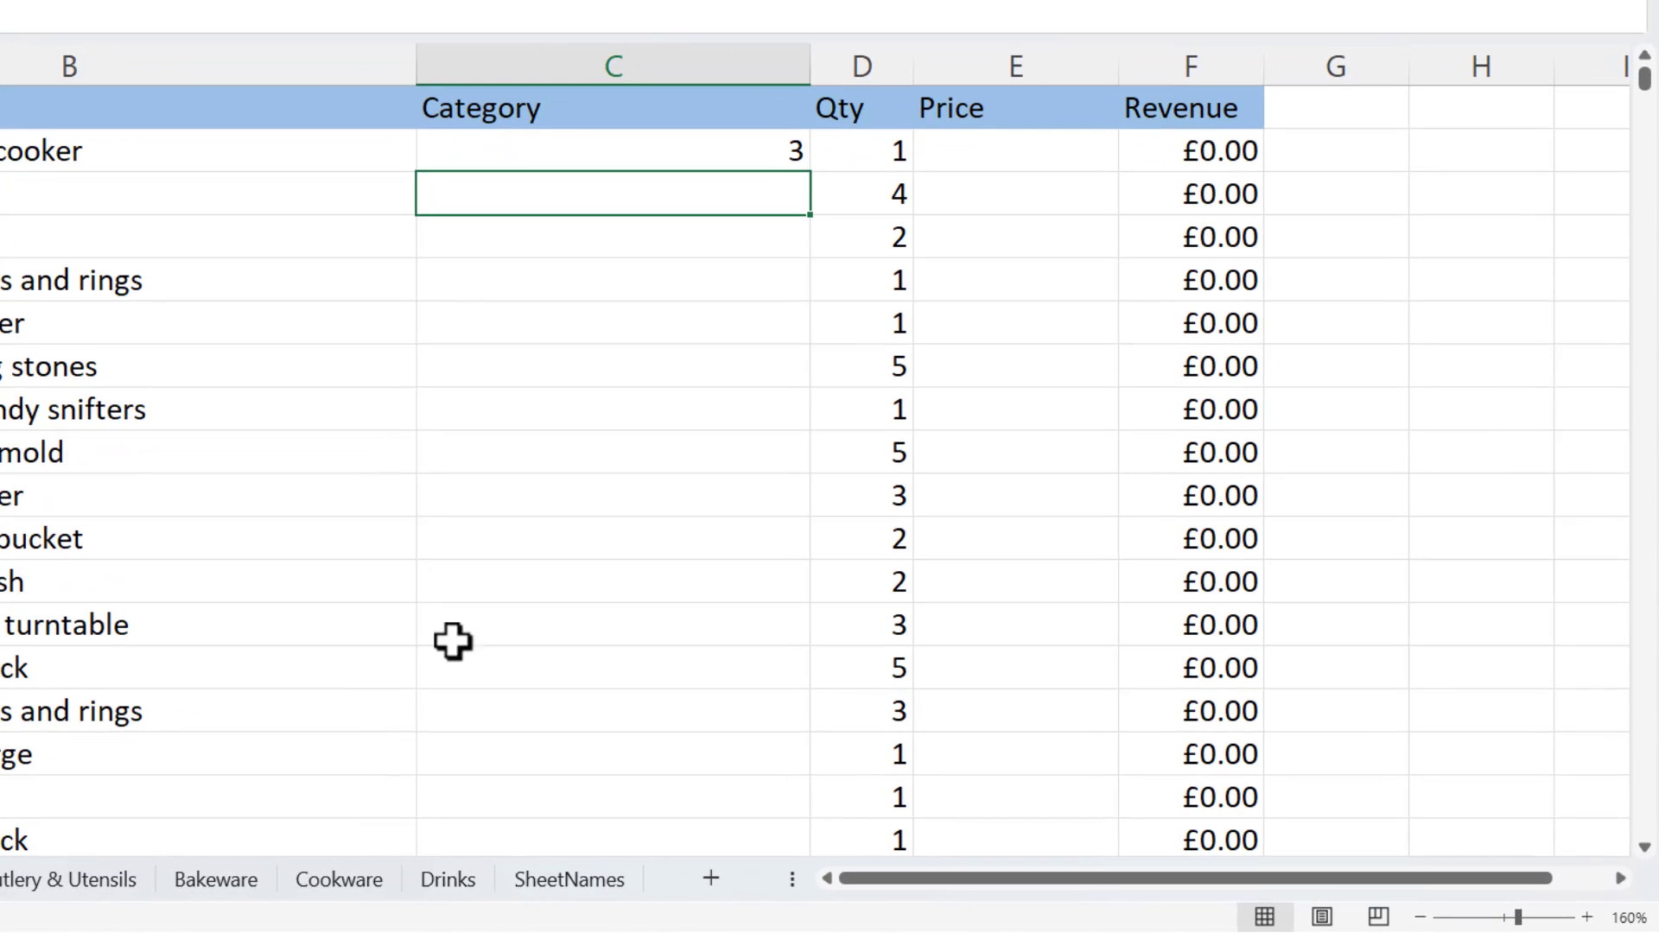
{"action": "double_click", "coordinate": [540, 154]}
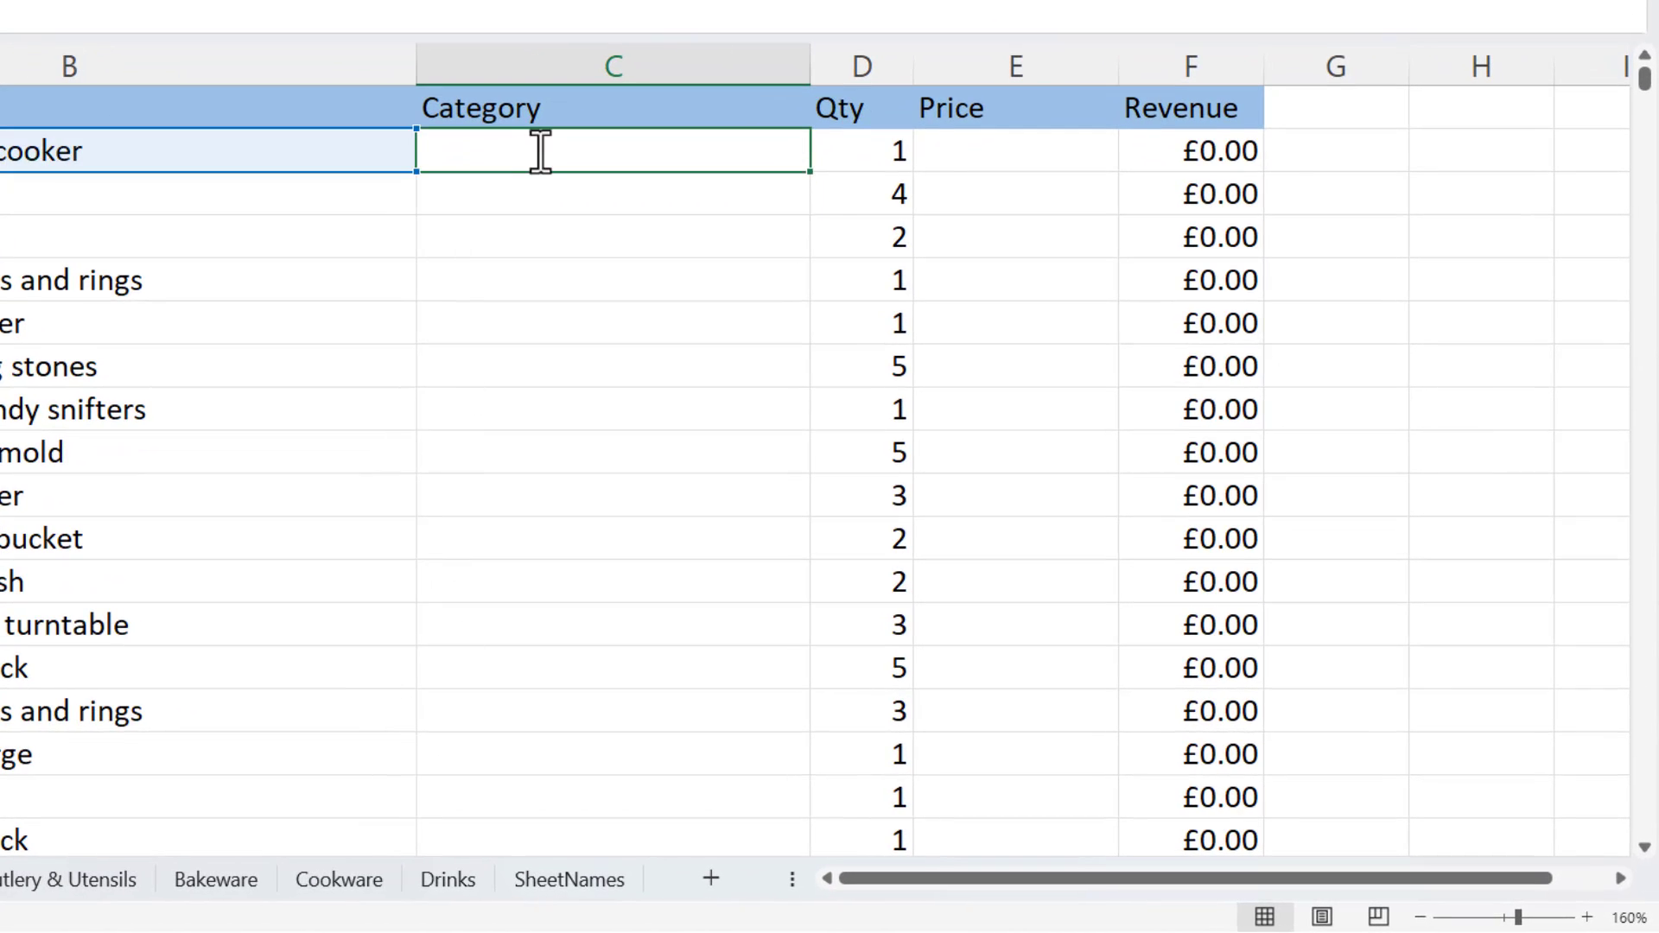
{"action": "left_click", "coordinate": [437, 149]}
{"action": "type", "text": "IN"}
{"action": "double_click", "coordinate": [475, 186]}
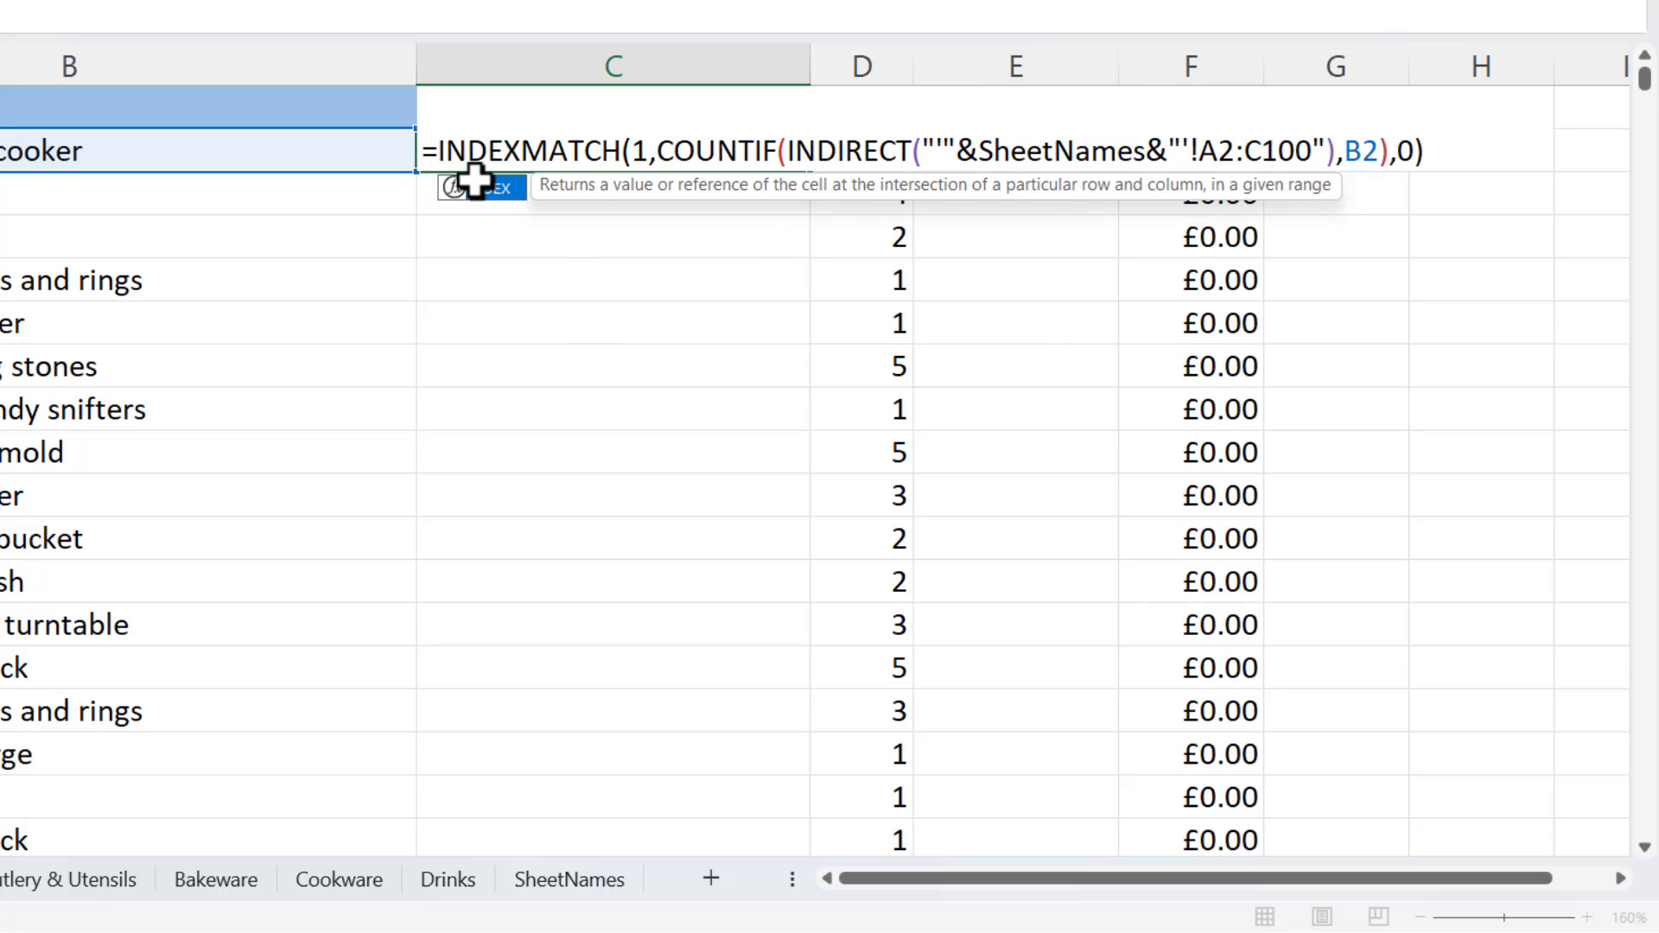
{"action": "type", "text": "("}
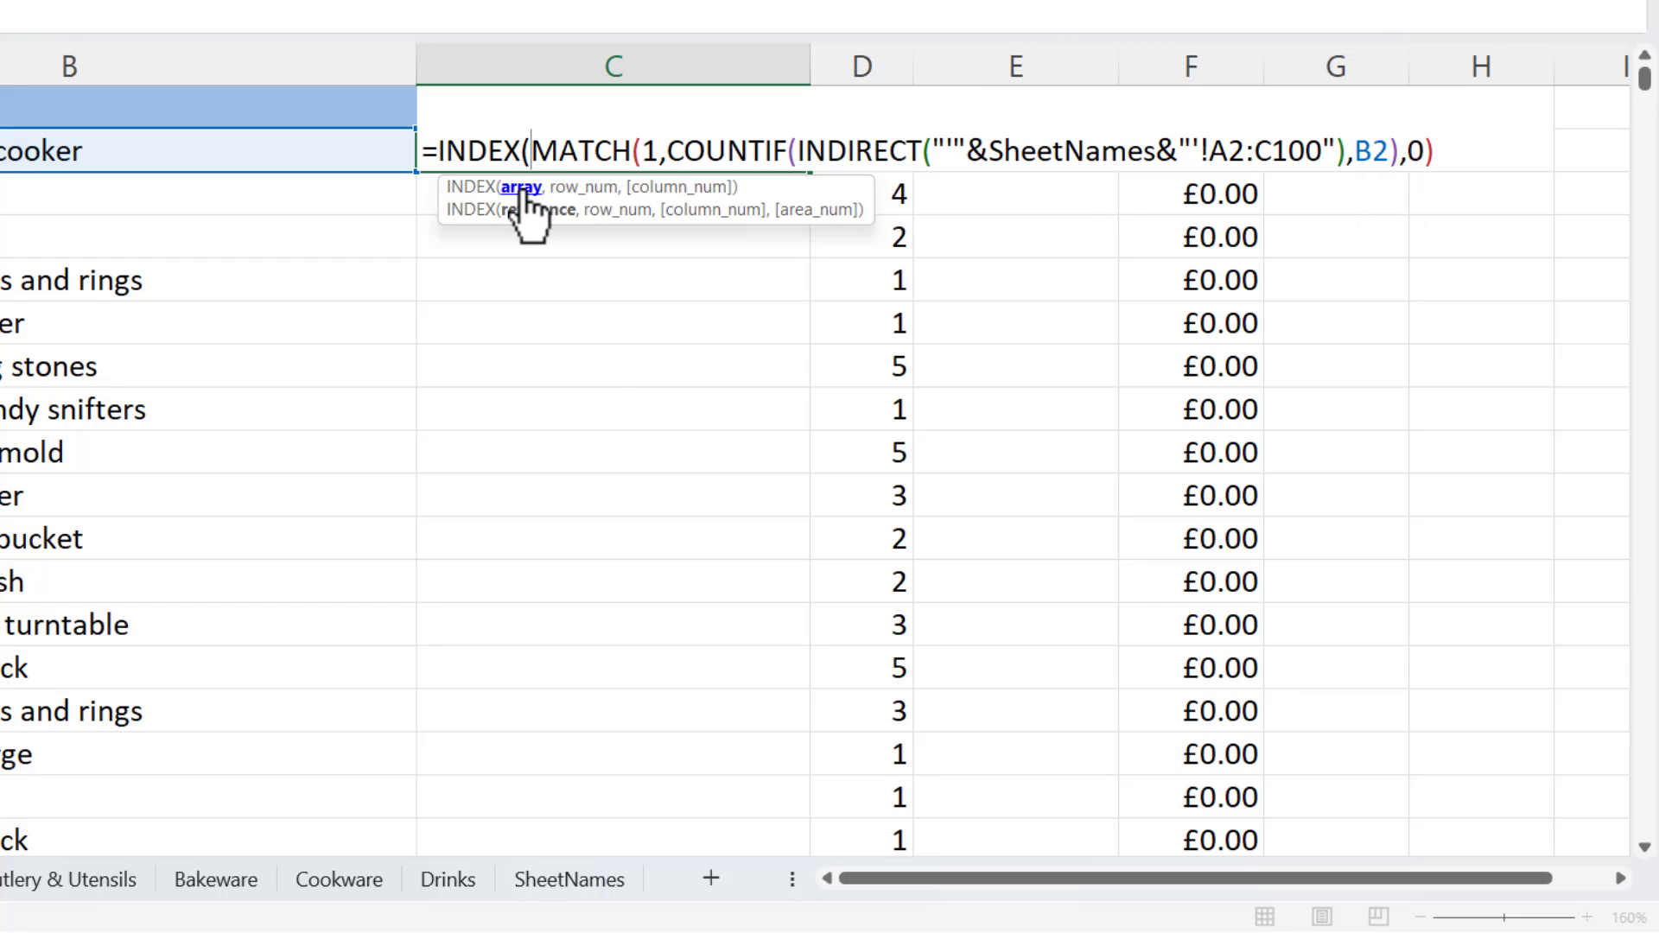
- Set SheetNames as the INDEX array with MATCH as the row number, enter the formula in C2, and fill it down the Category column
{"action": "type", "text": "S"}
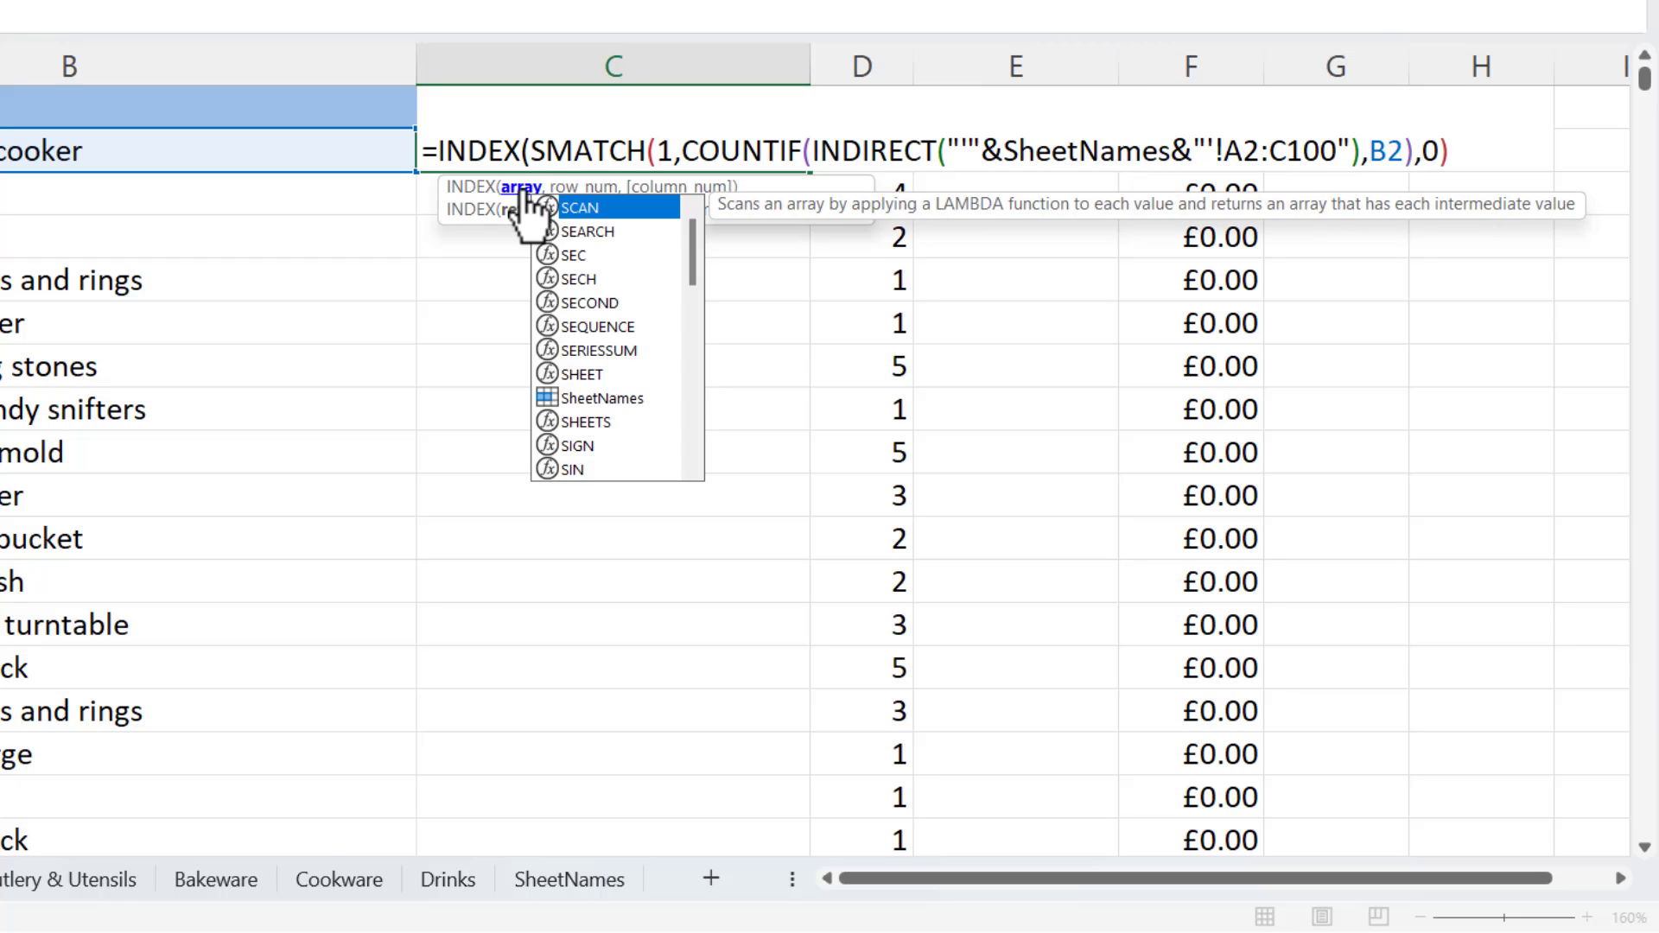
{"action": "double_click", "coordinate": [605, 401]}
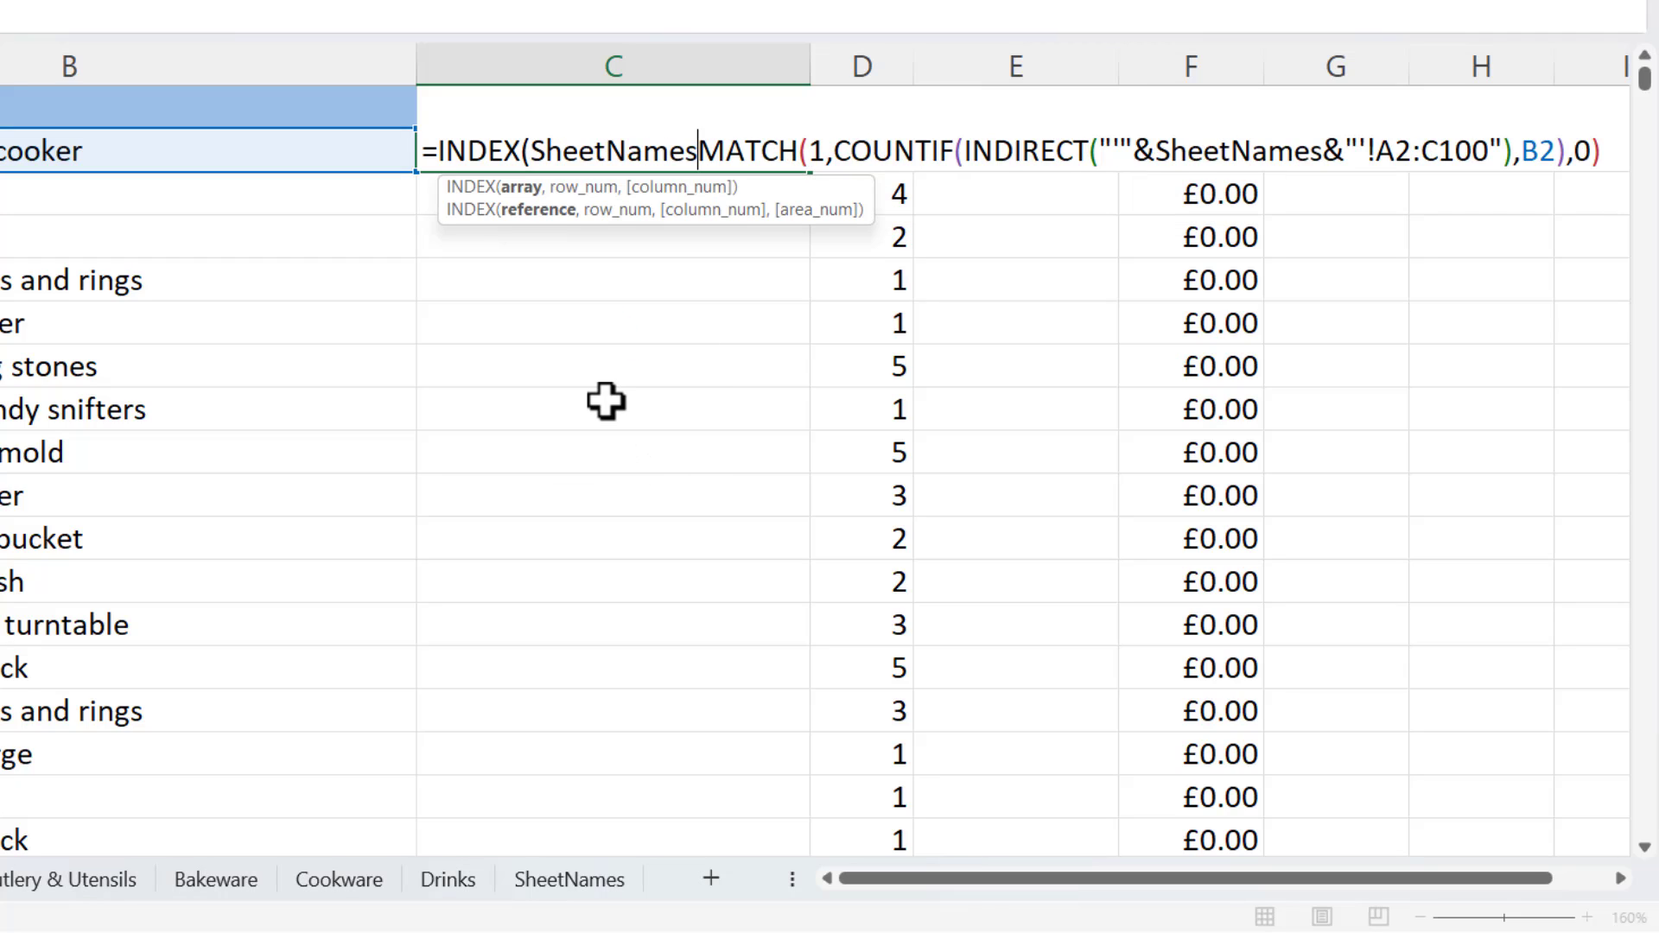
{"action": "type", "text": ","}
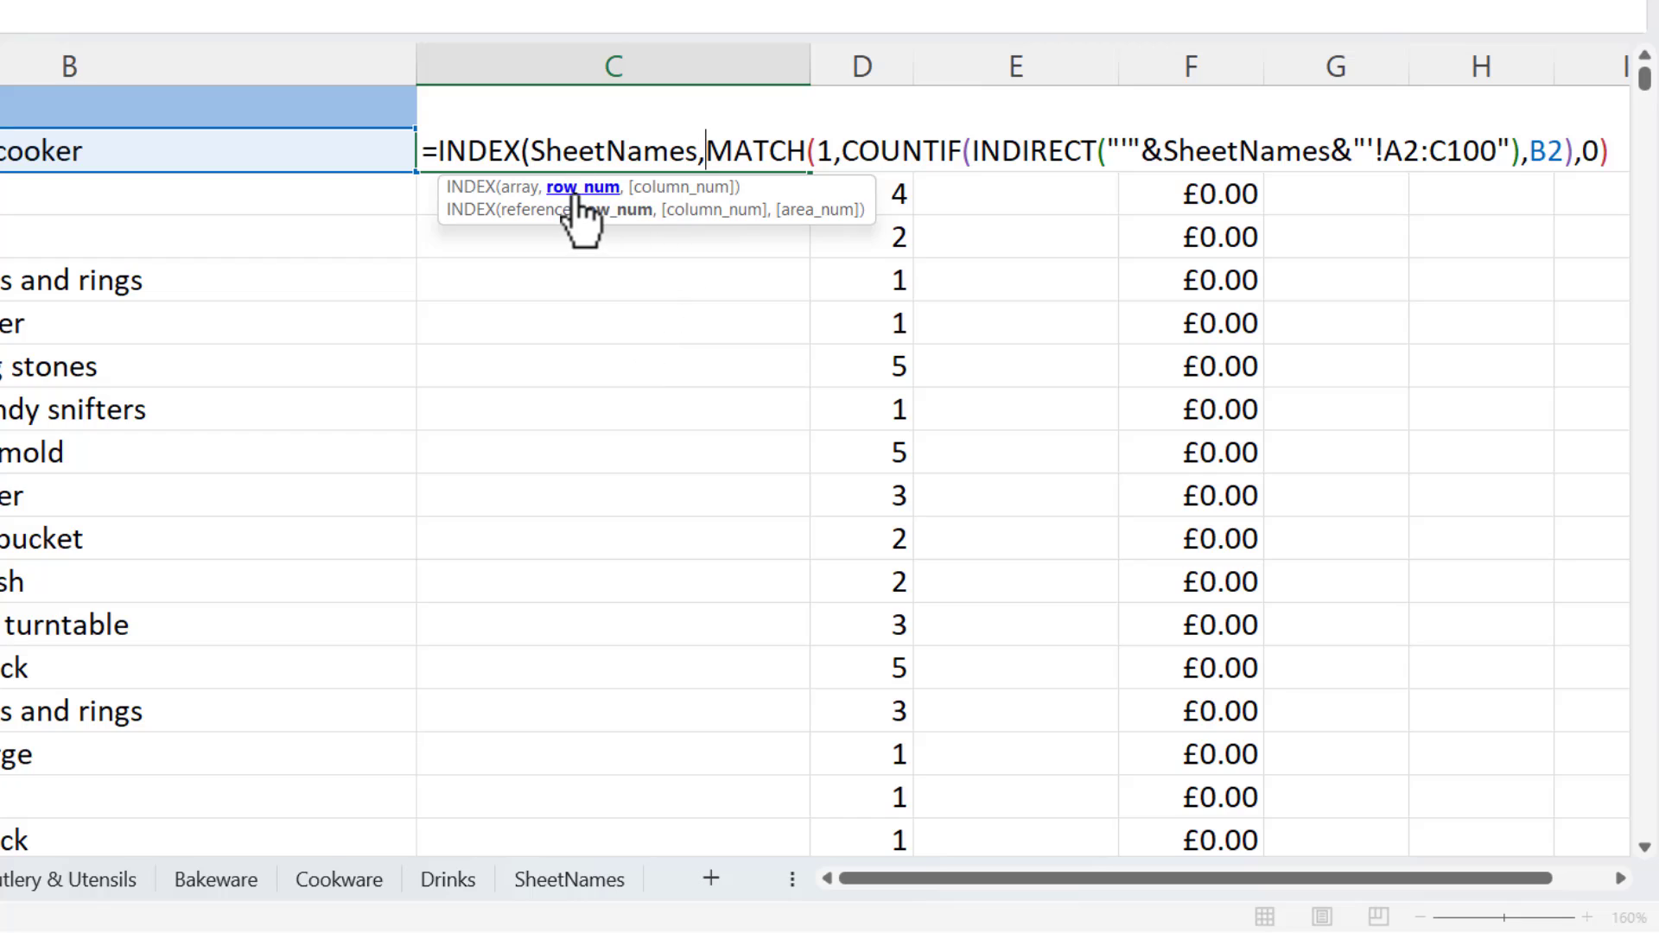
{"action": "left_click", "coordinate": [1622, 152]}
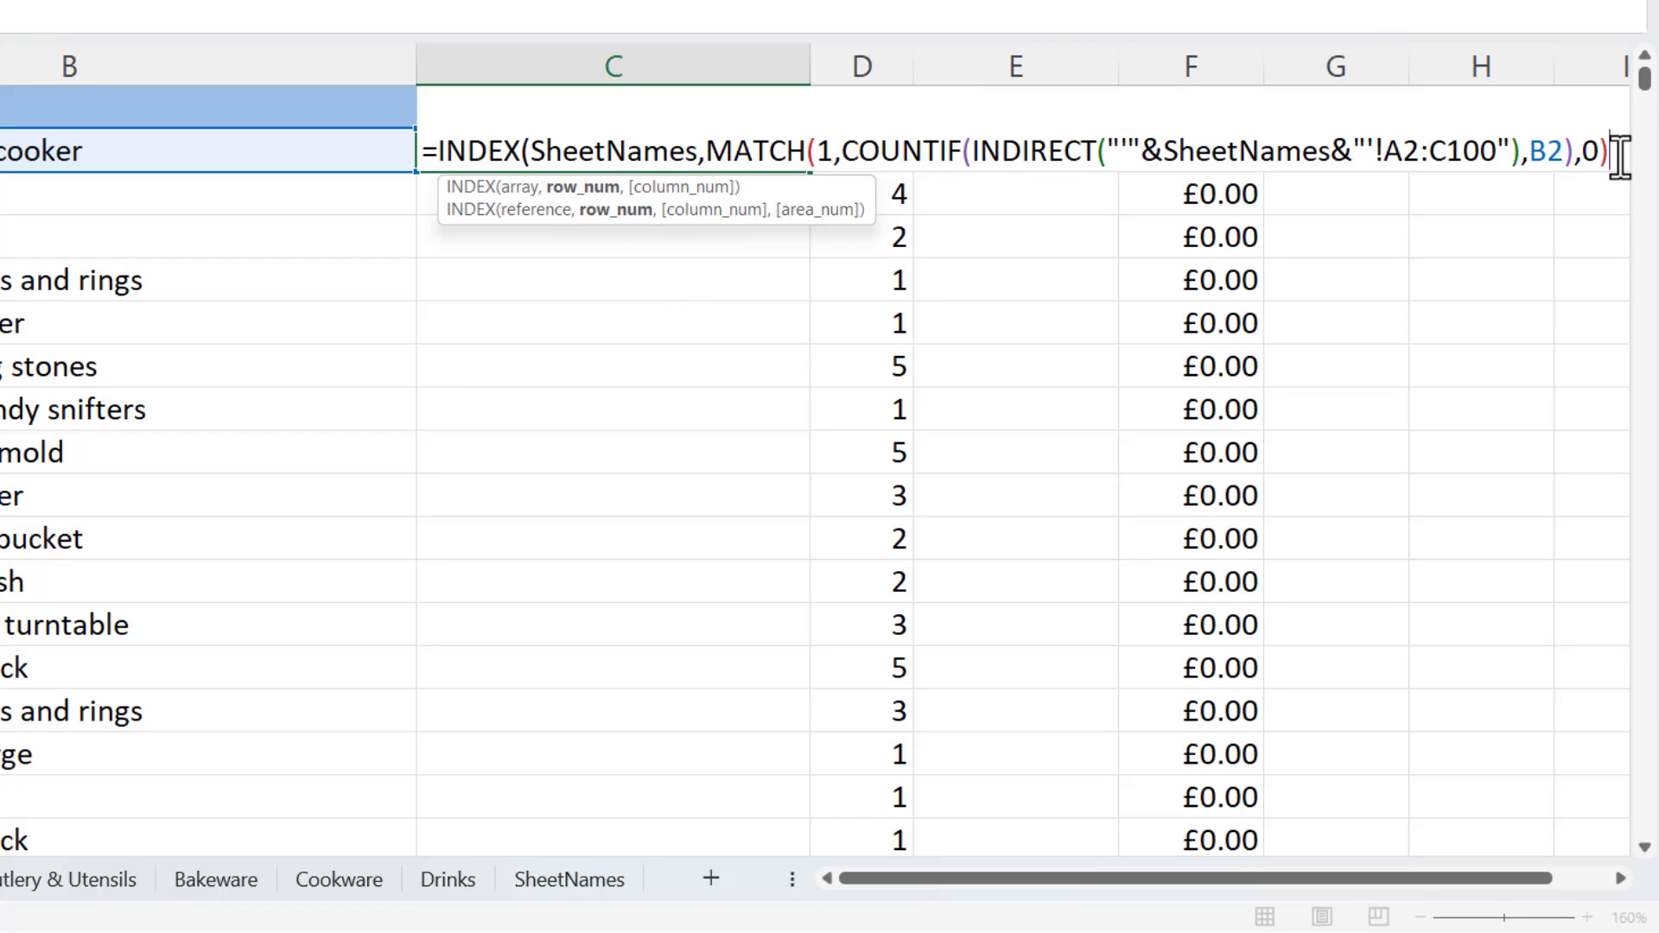
{"action": "type", "text": ")"}
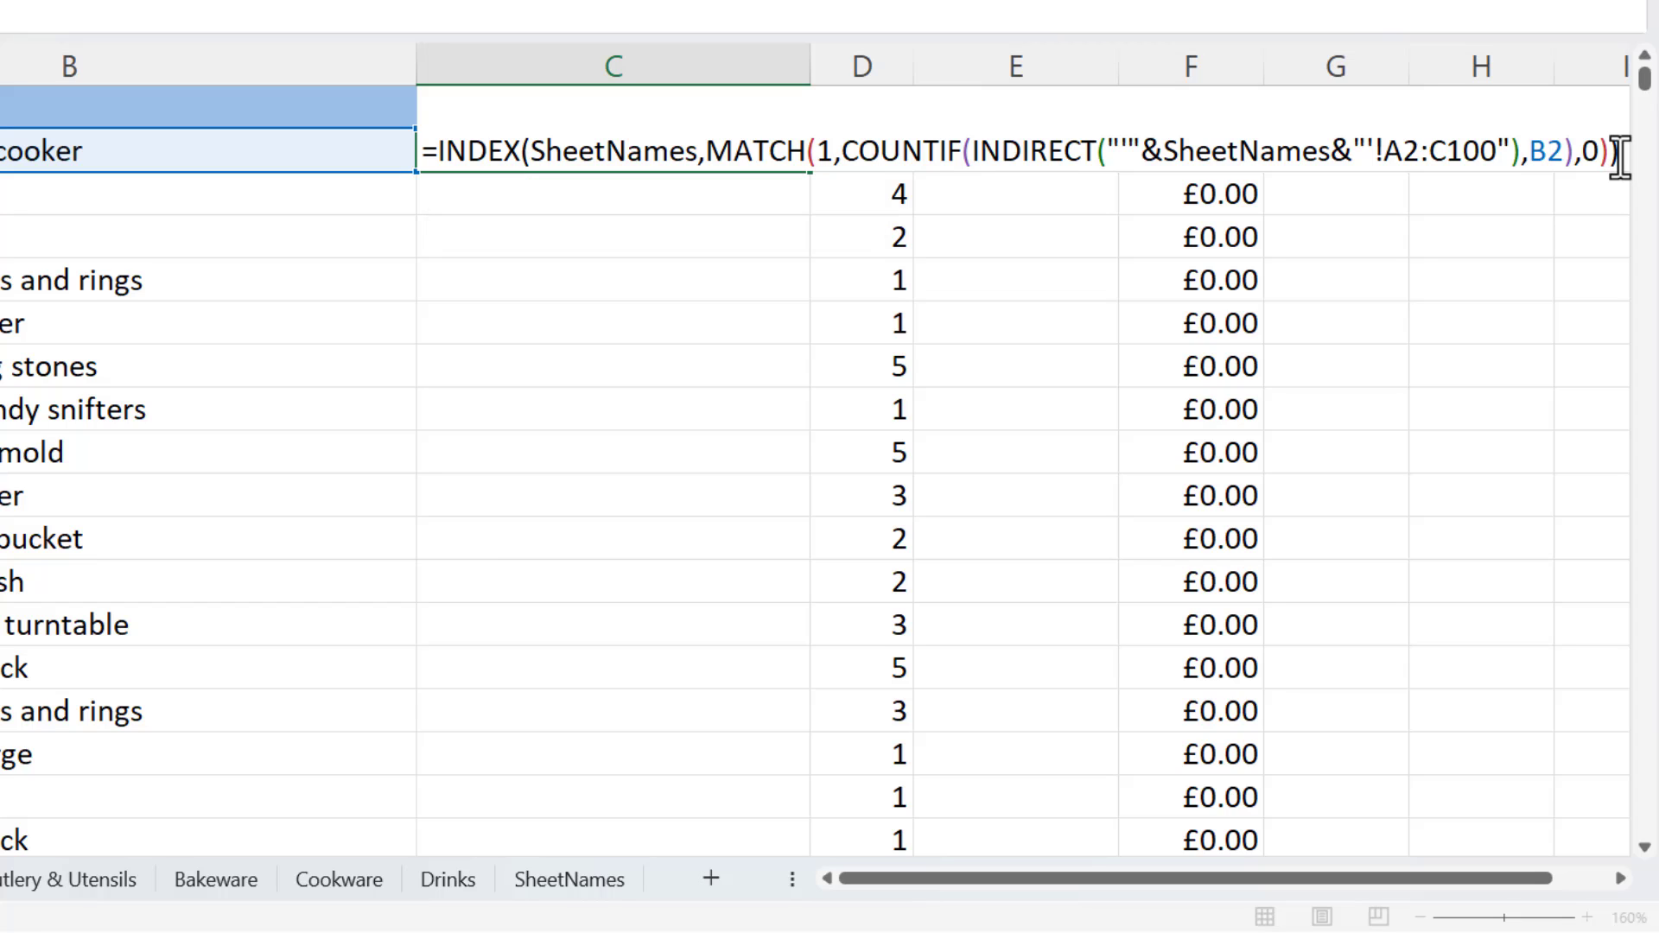
{"action": "key", "text": "Return"}
{"action": "left_click", "coordinate": [640, 152]}
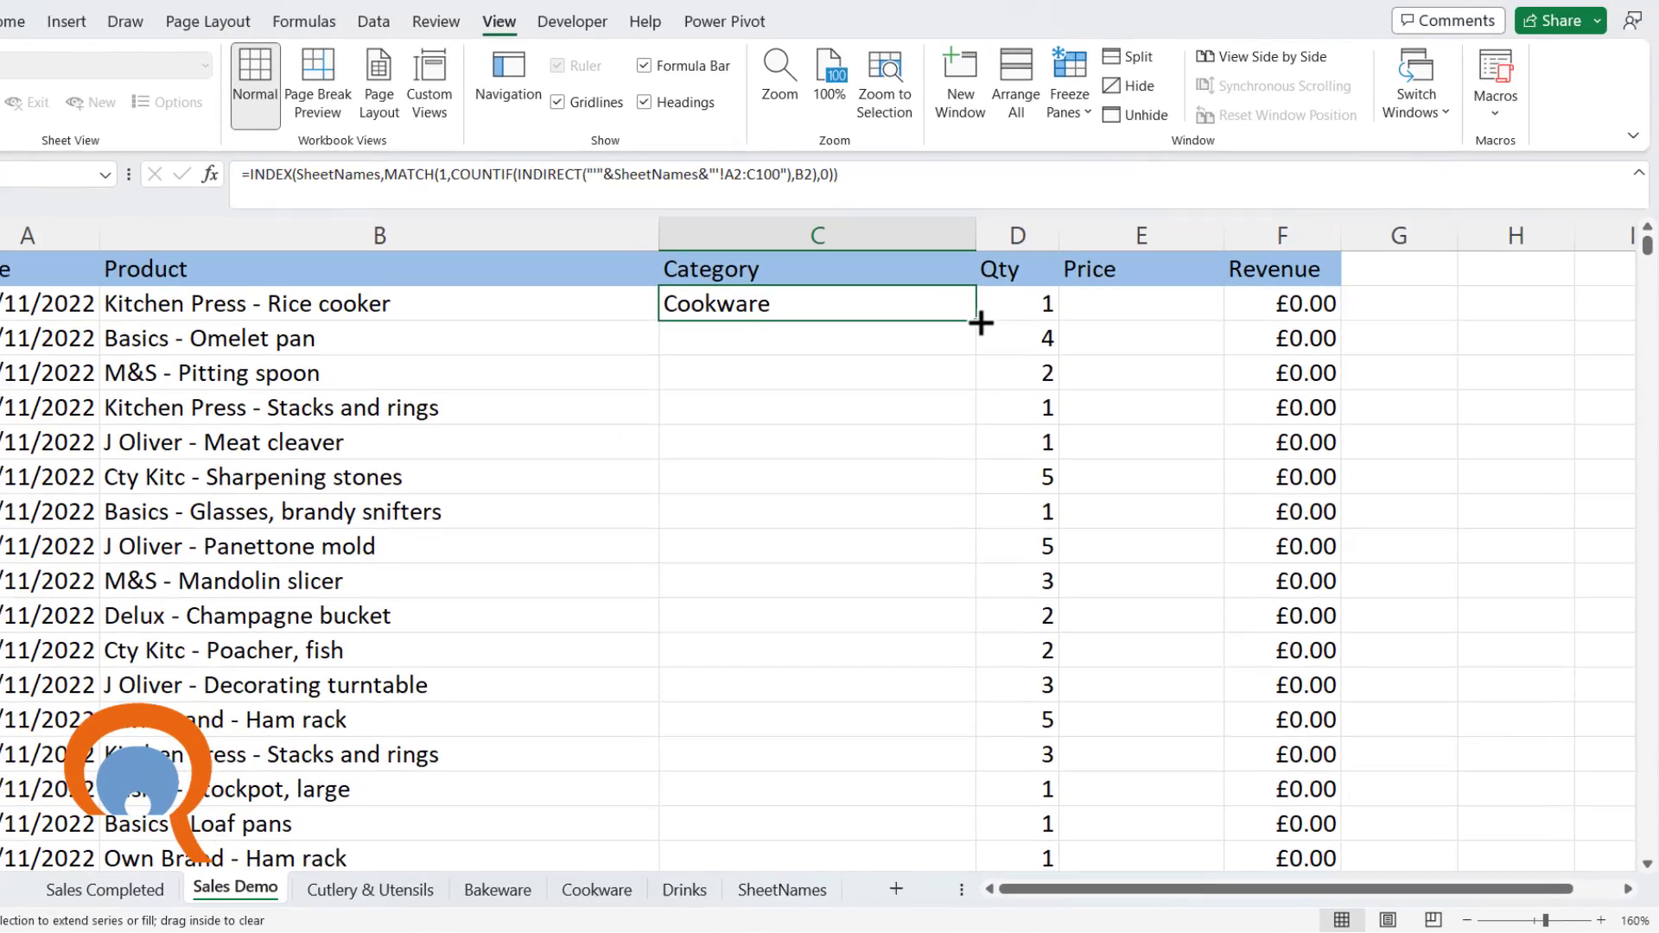
{"action": "double_click", "coordinate": [836, 187]}
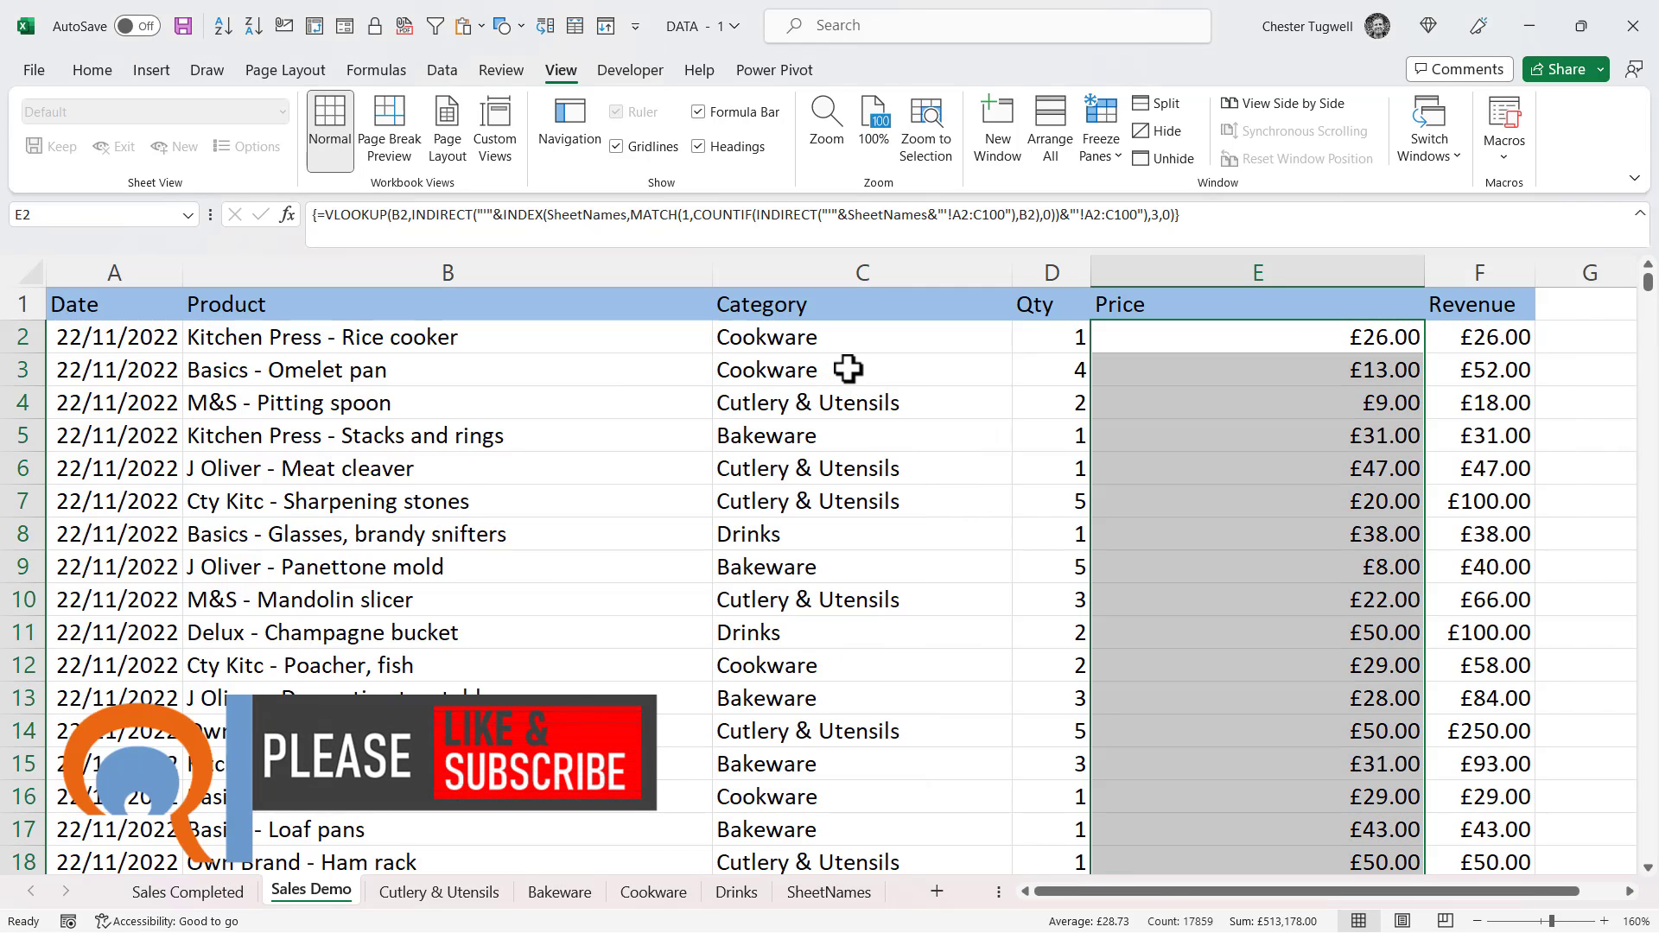
- Clear the copied category formulas from C3 down to the last data row
{"action": "left_click", "coordinate": [855, 373]}
{"action": "key", "text": "ctrl+shift+Down"}
{"action": "key", "text": "ctrl+shift+Down"}
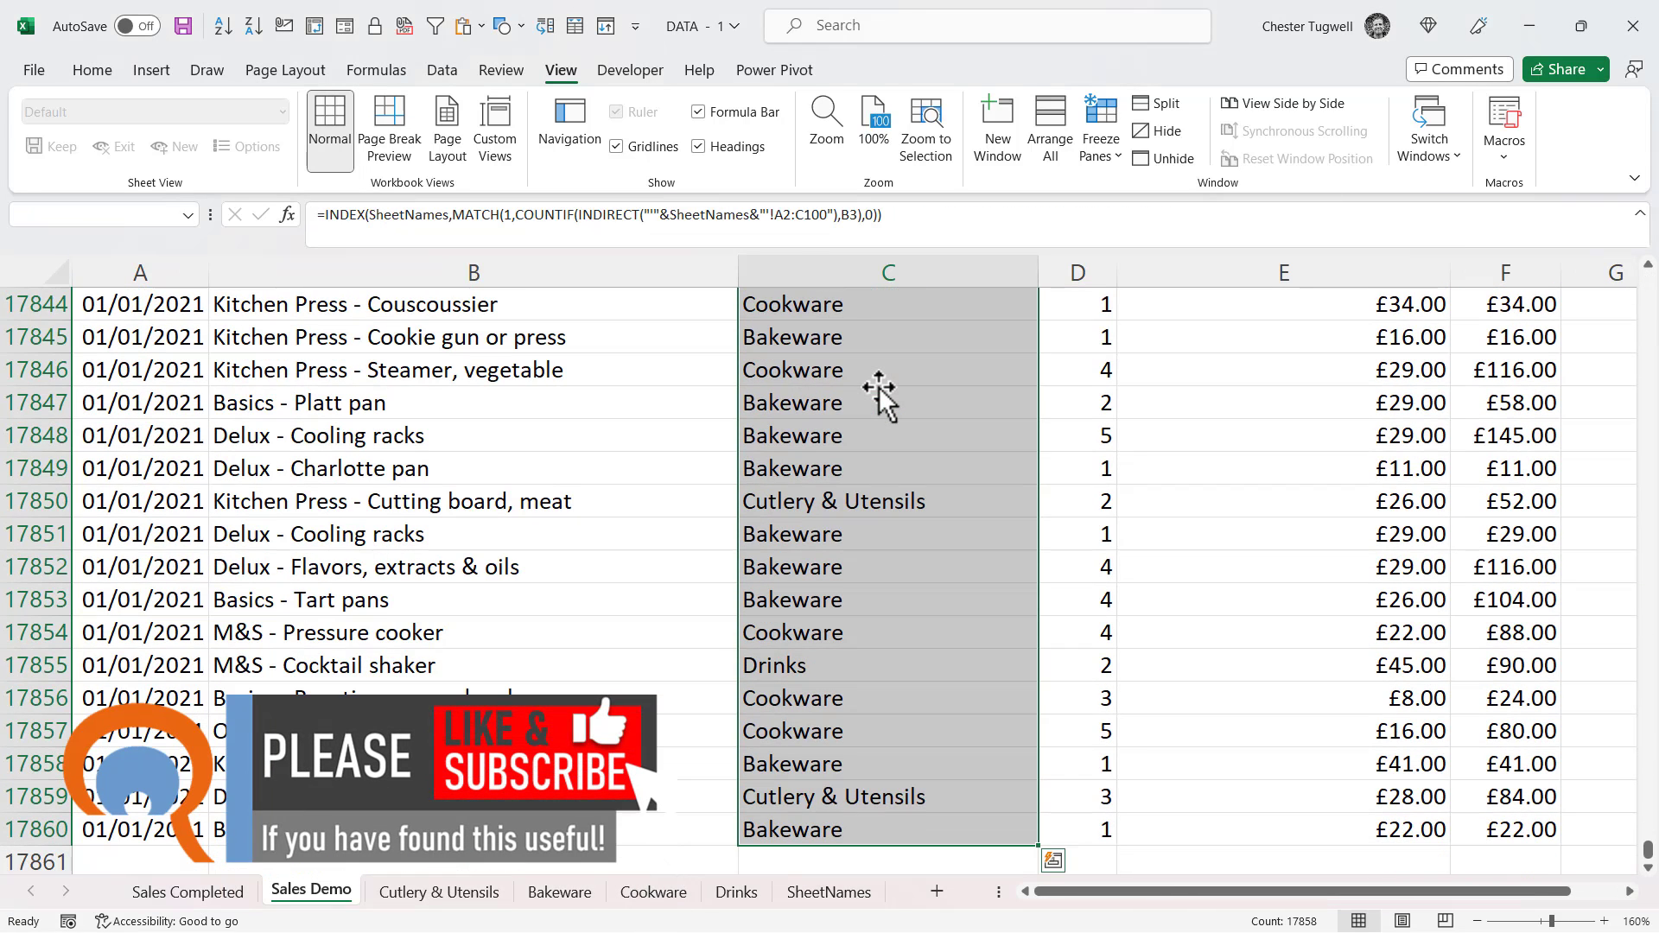
{"action": "key", "text": "Delete"}
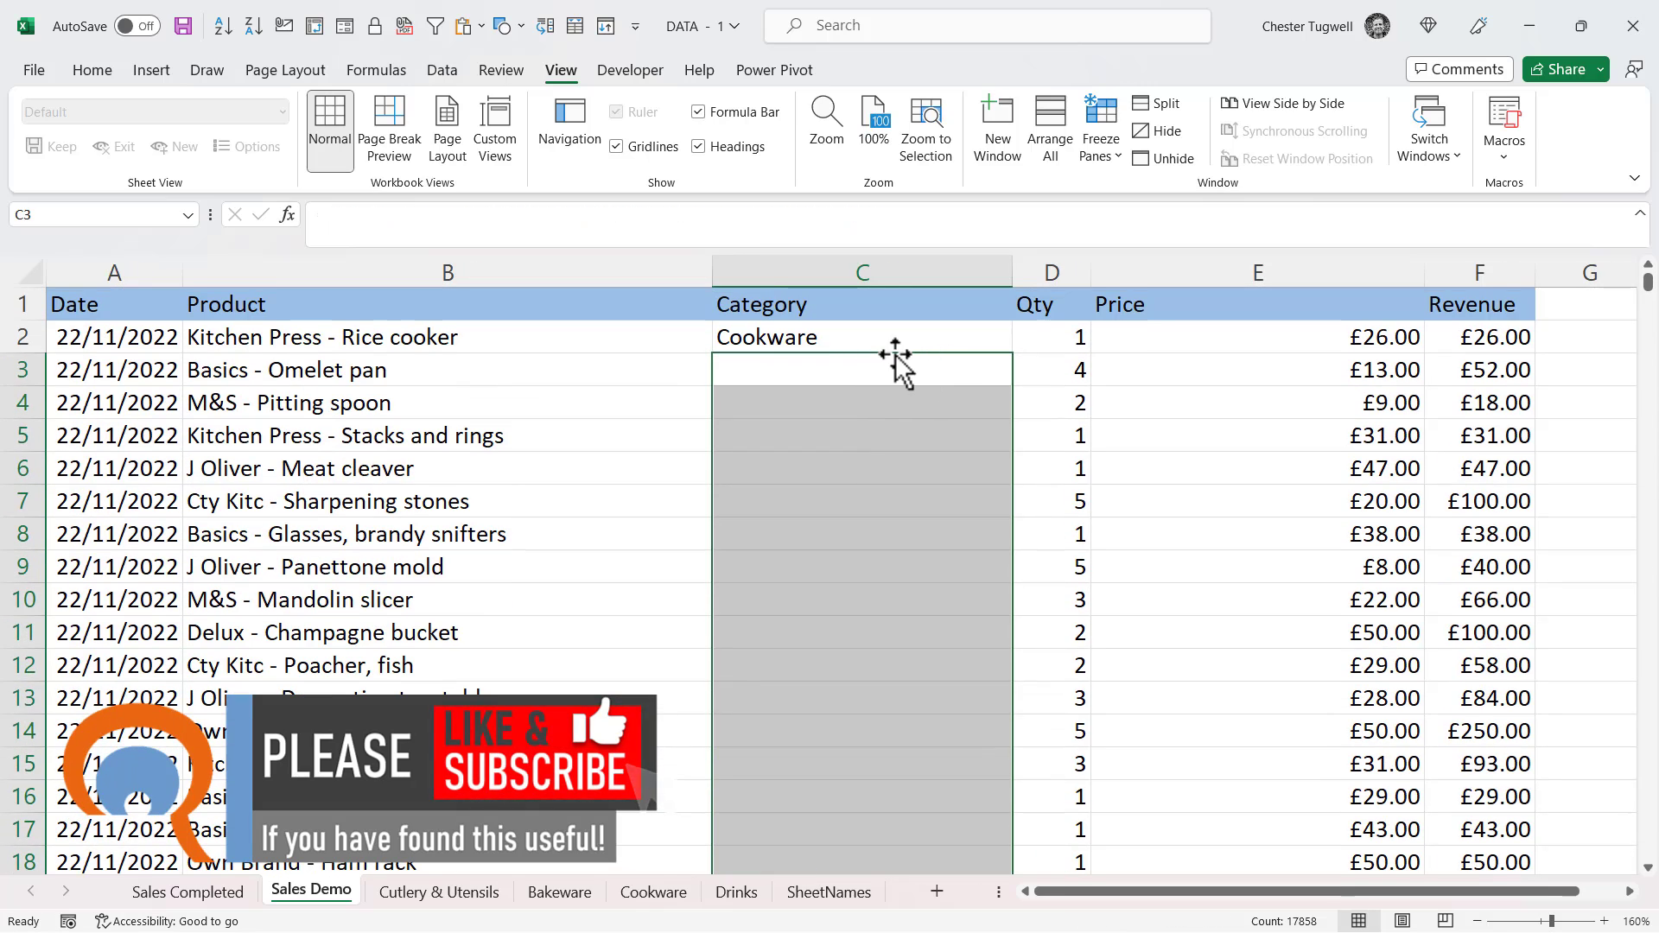
- Re-enter the INDEX formula in C2 as an array formula and fill it down the Category column
{"action": "left_click", "coordinate": [851, 340]}
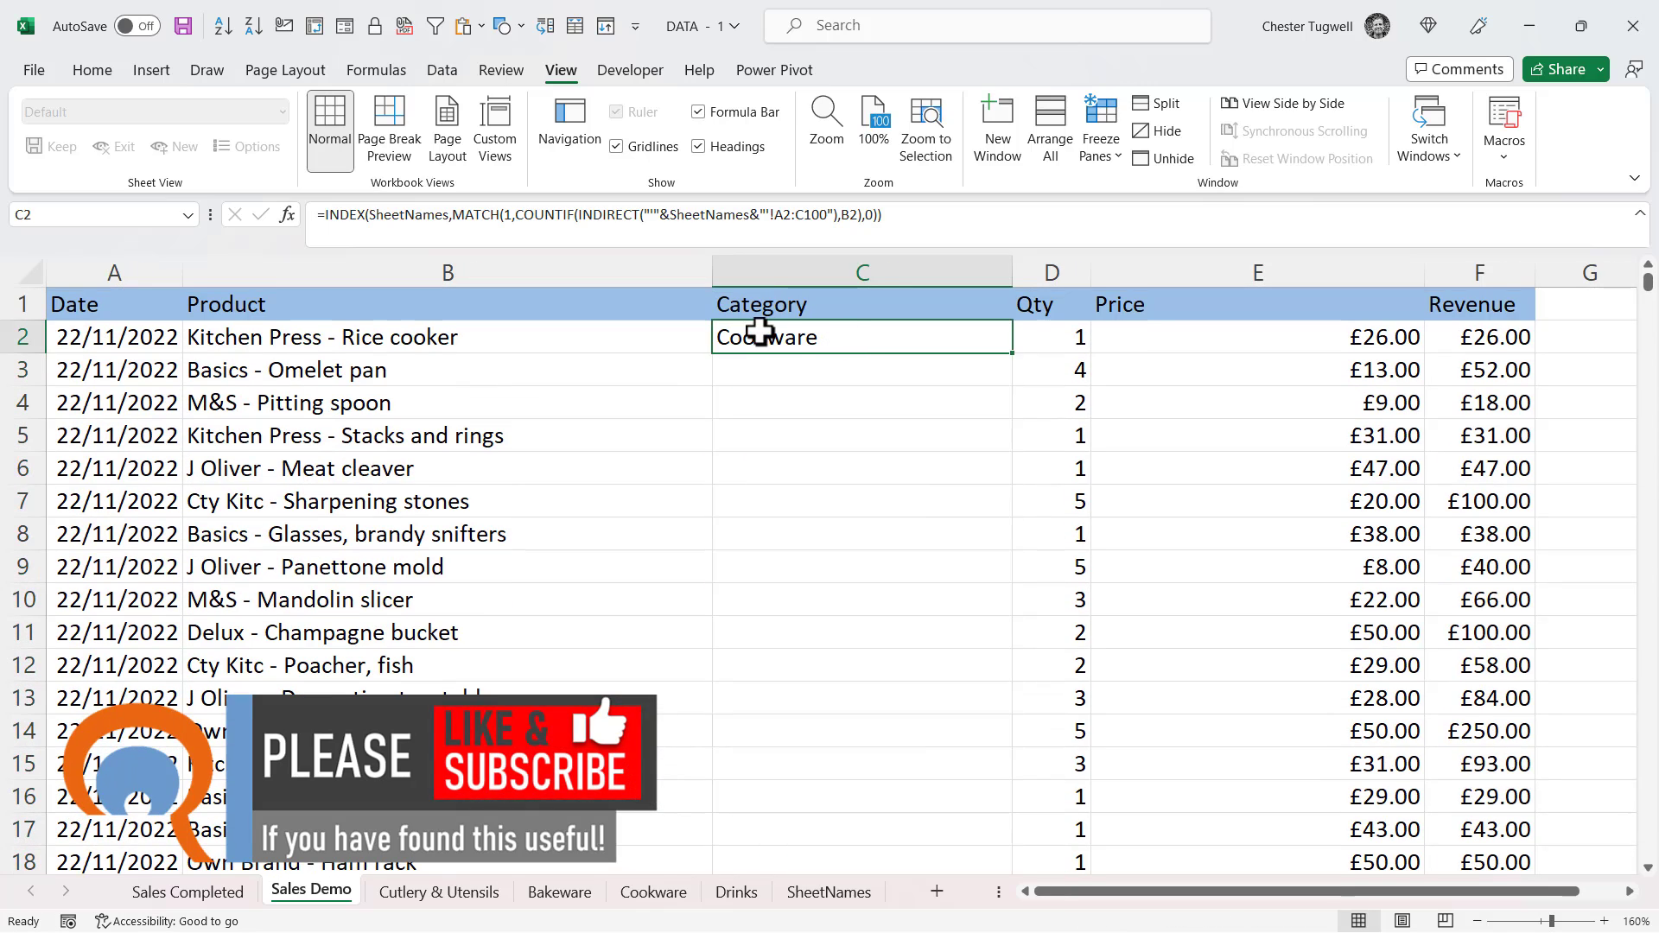
{"action": "double_click", "coordinate": [800, 337]}
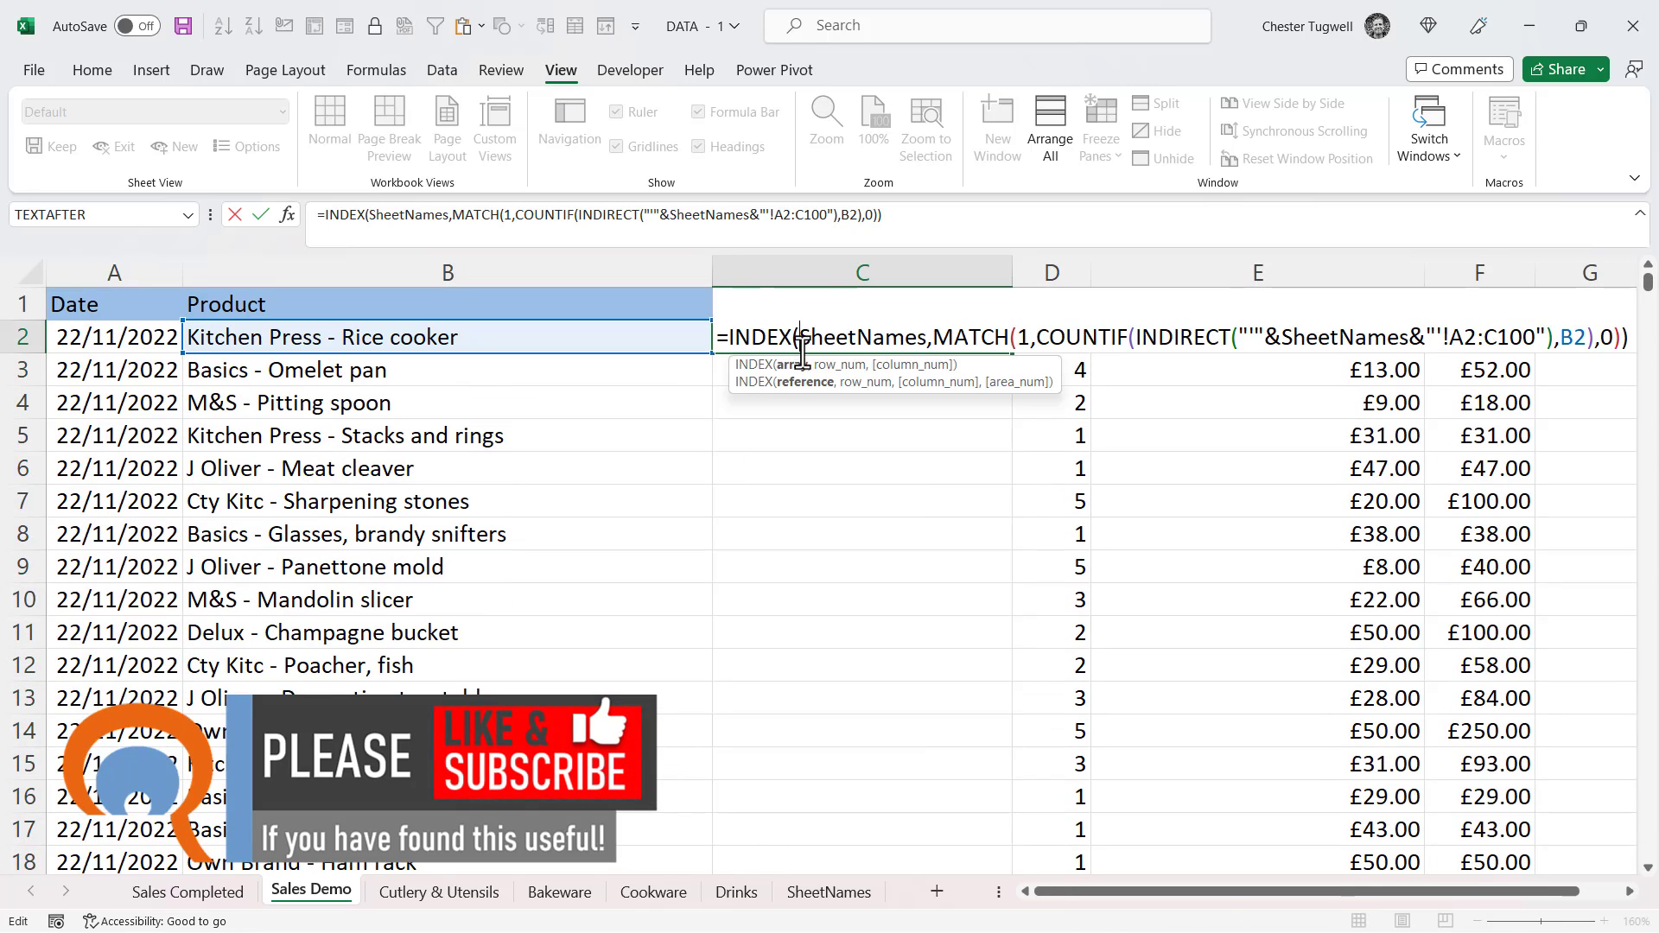
{"action": "left_click", "coordinate": [731, 339]}
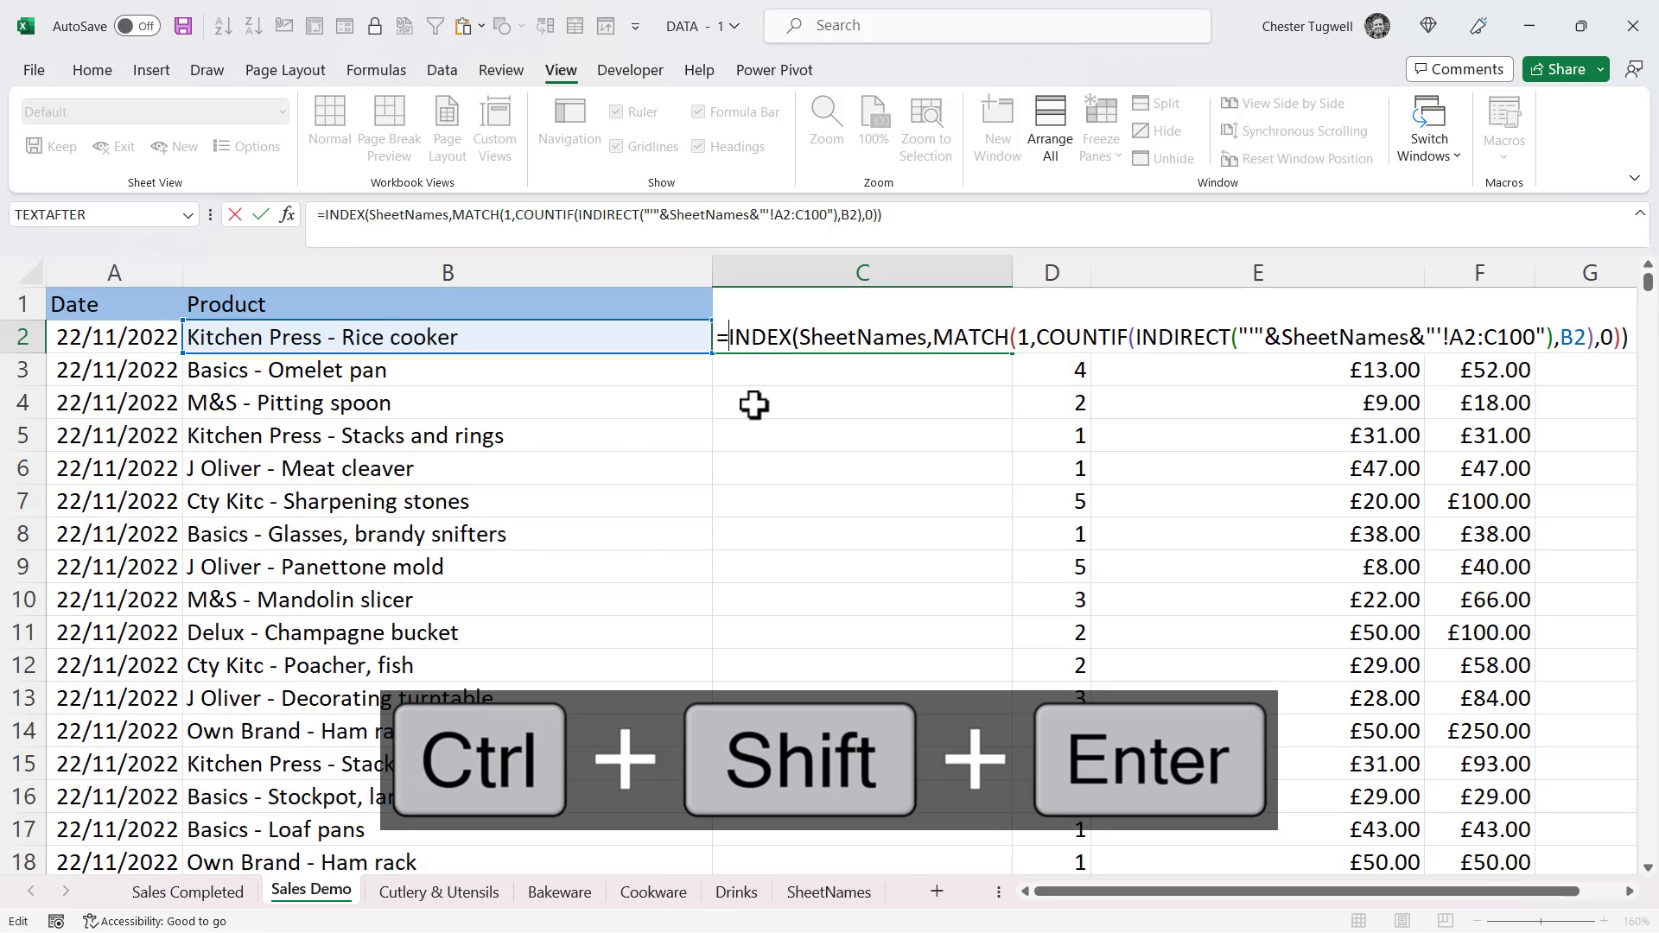
{"action": "key", "text": "ctrl+shift+Return"}
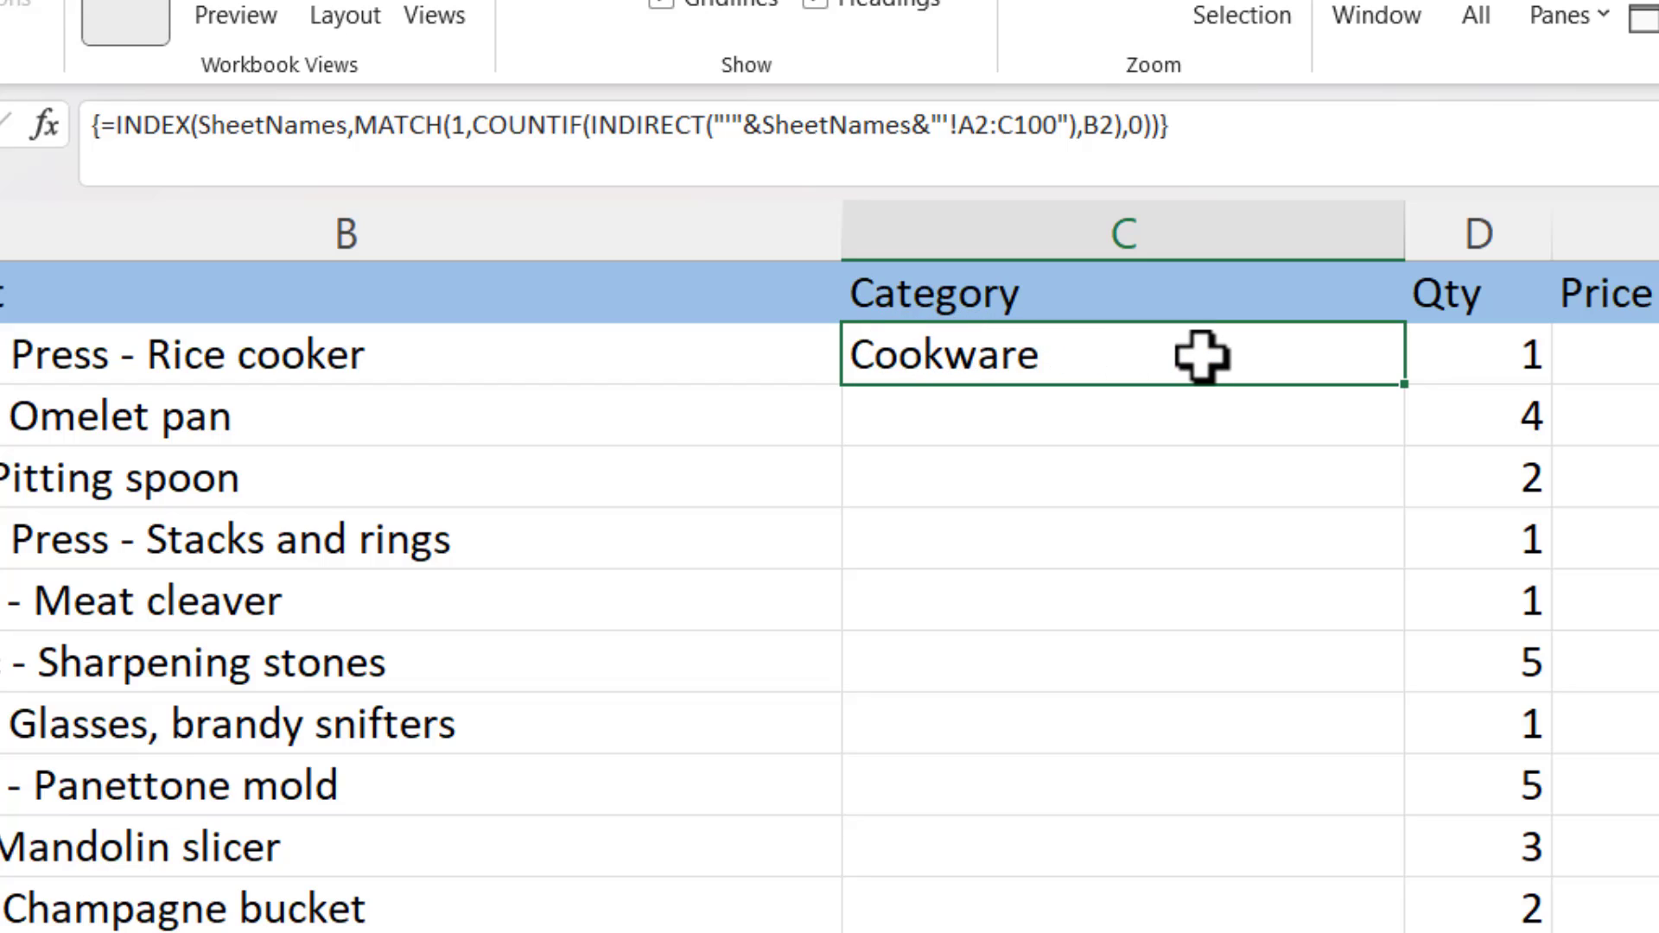
{"action": "double_click", "coordinate": [1404, 385]}
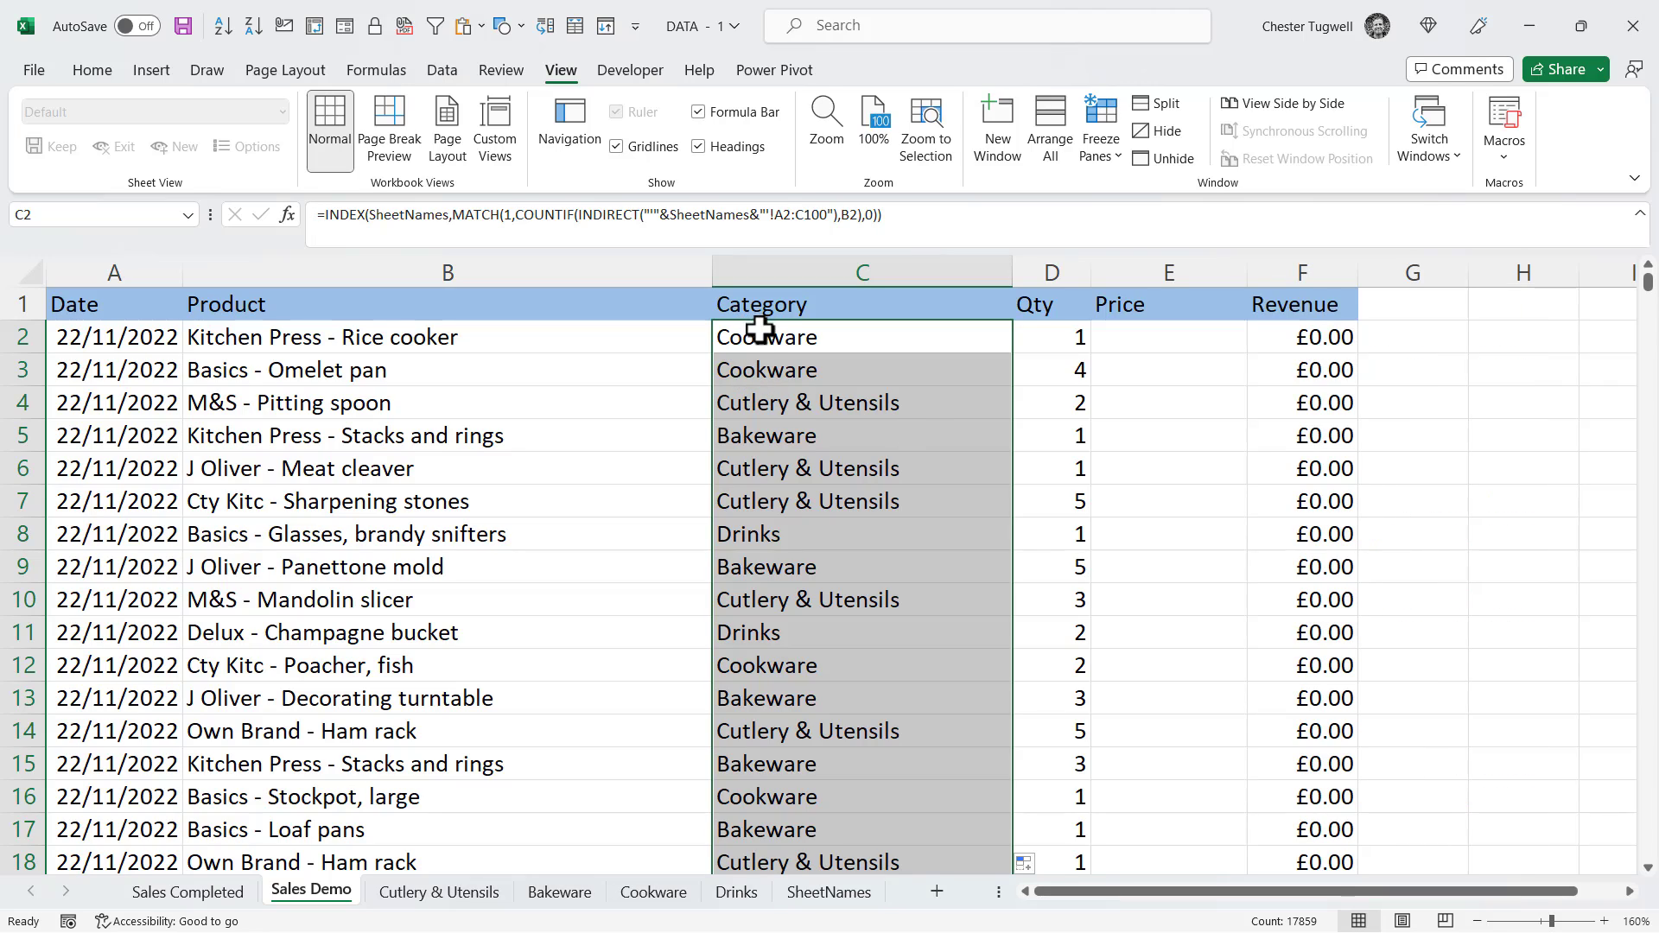
- Review the SheetNames list and the price columns on the Cutlery & Utensils and Bakeware sheets, and return to Sales Demo
{"action": "left_click", "coordinate": [791, 897]}
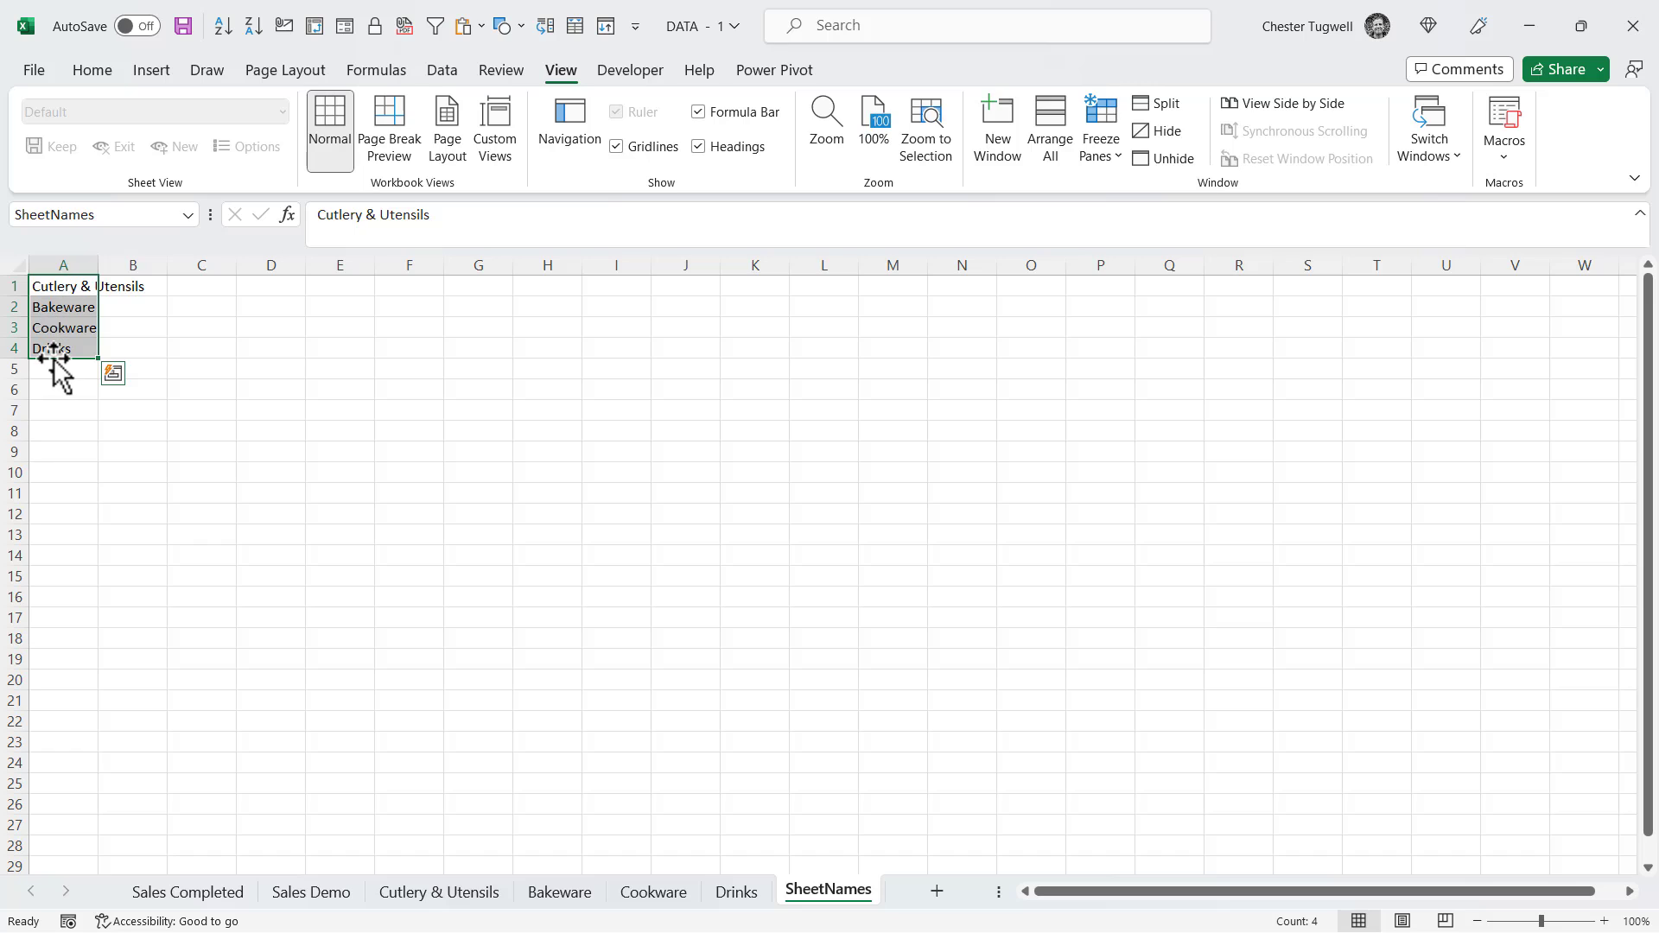
{"action": "left_click", "coordinate": [328, 903]}
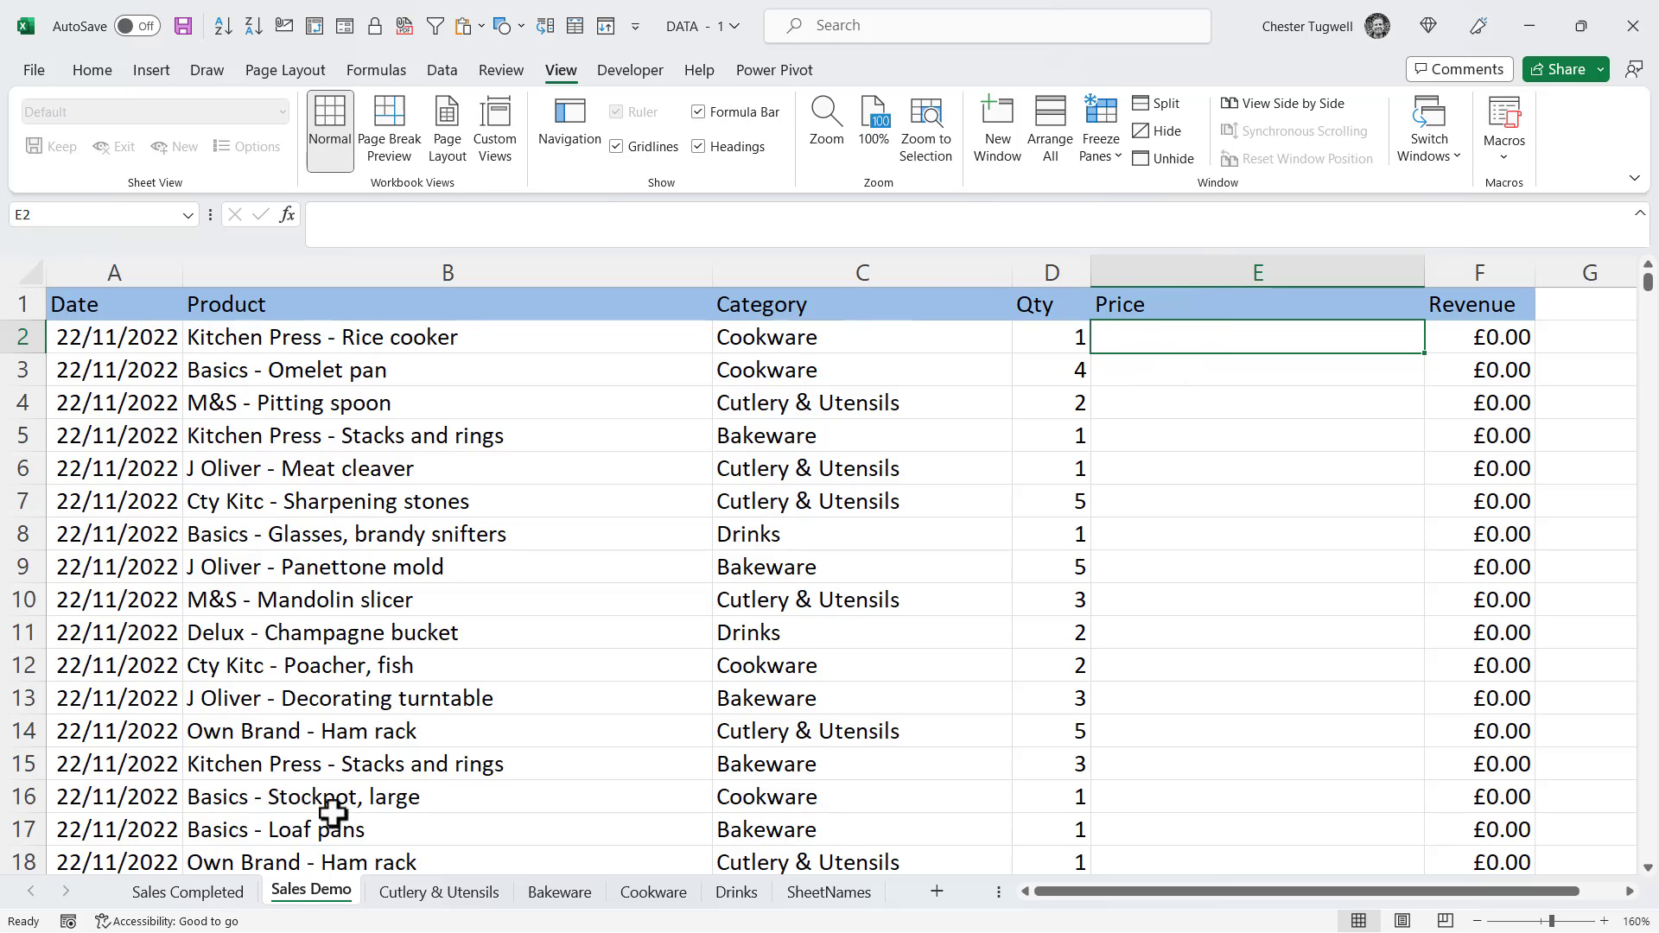
{"action": "left_click", "coordinate": [491, 890]}
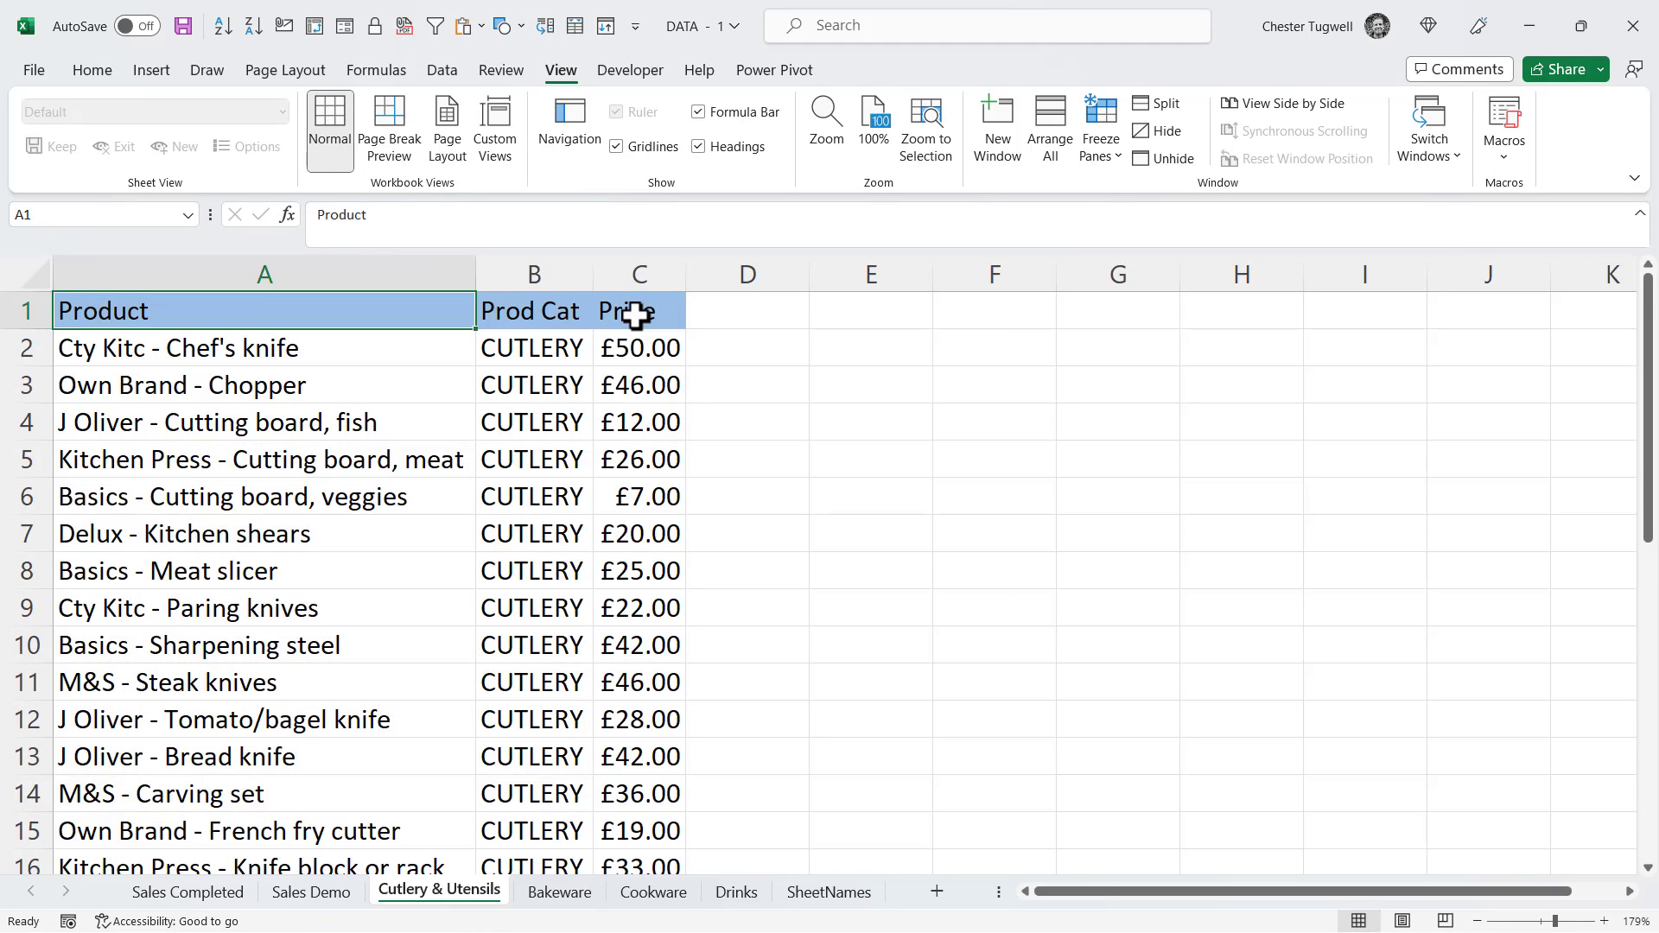
{"action": "left_click", "coordinate": [560, 893]}
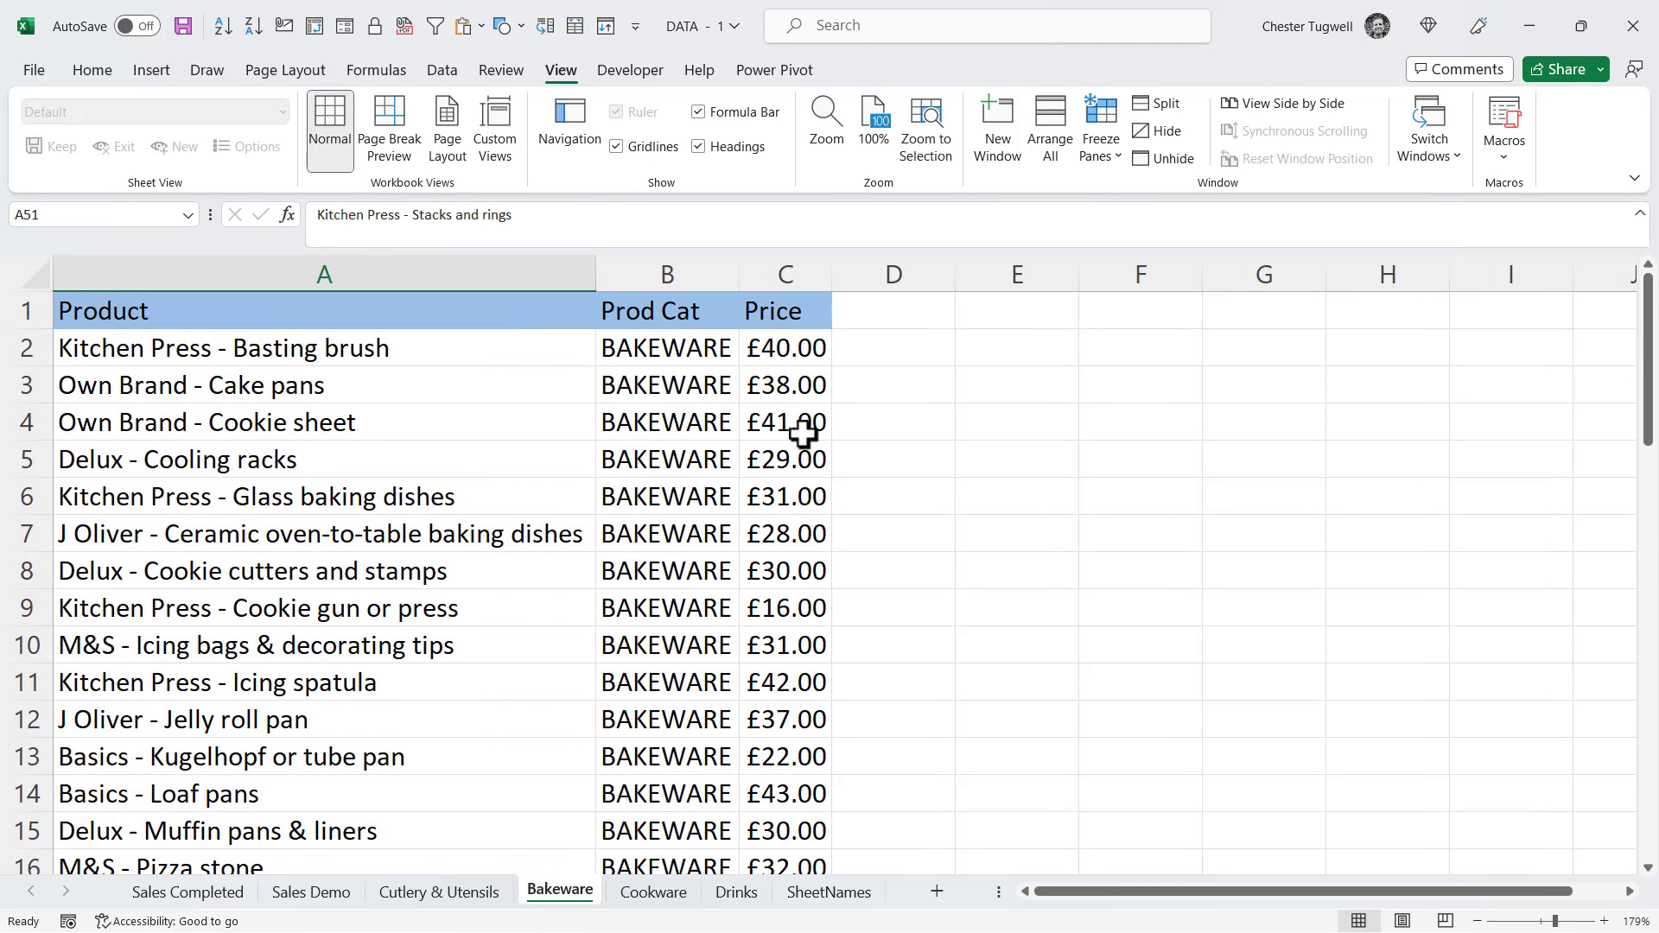
{"action": "left_click", "coordinate": [324, 896]}
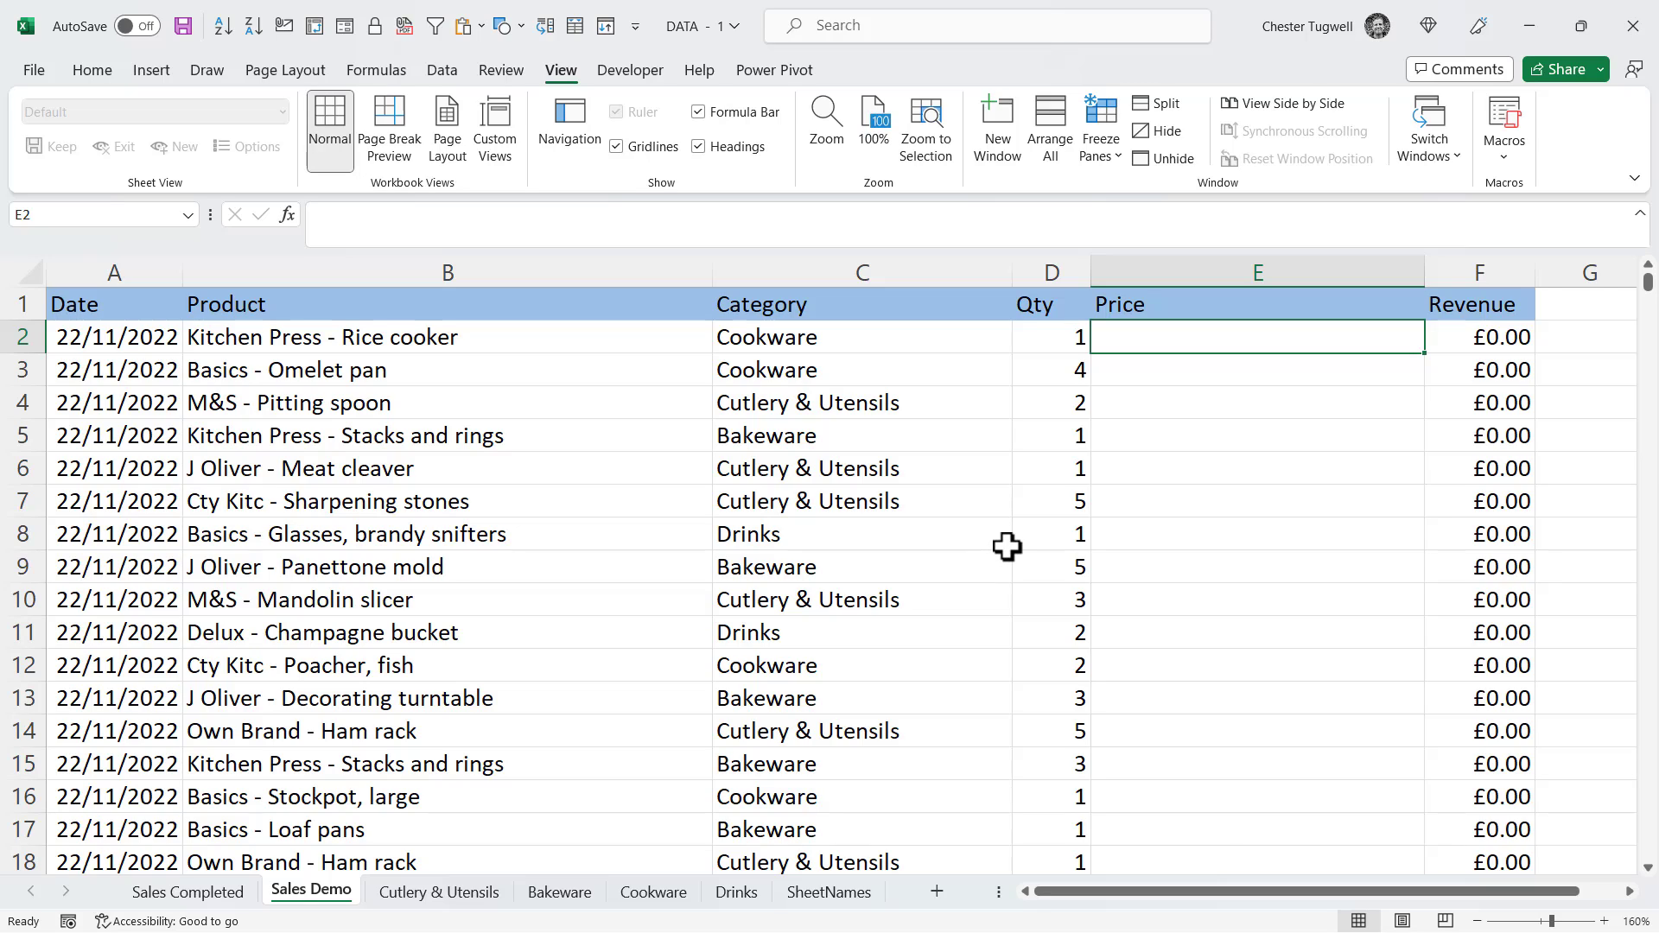
- Copy the full INDEX formula text from C2 and enter it unchanged in Price cell E2
{"action": "left_click", "coordinate": [841, 337]}
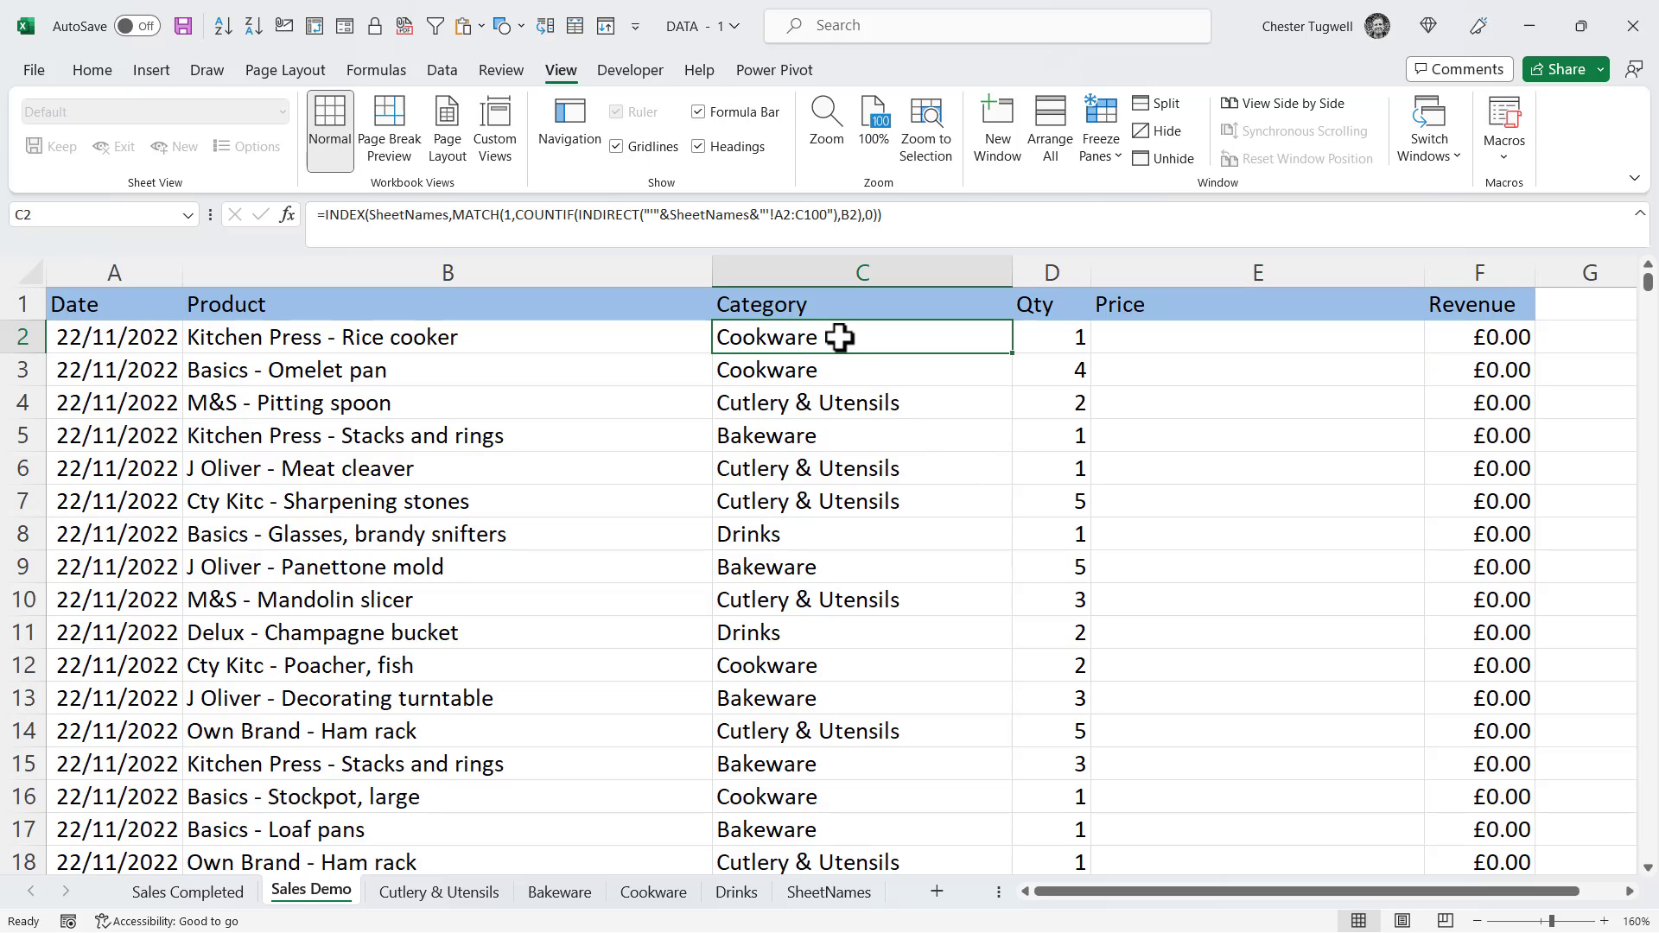
{"action": "double_click", "coordinate": [816, 337]}
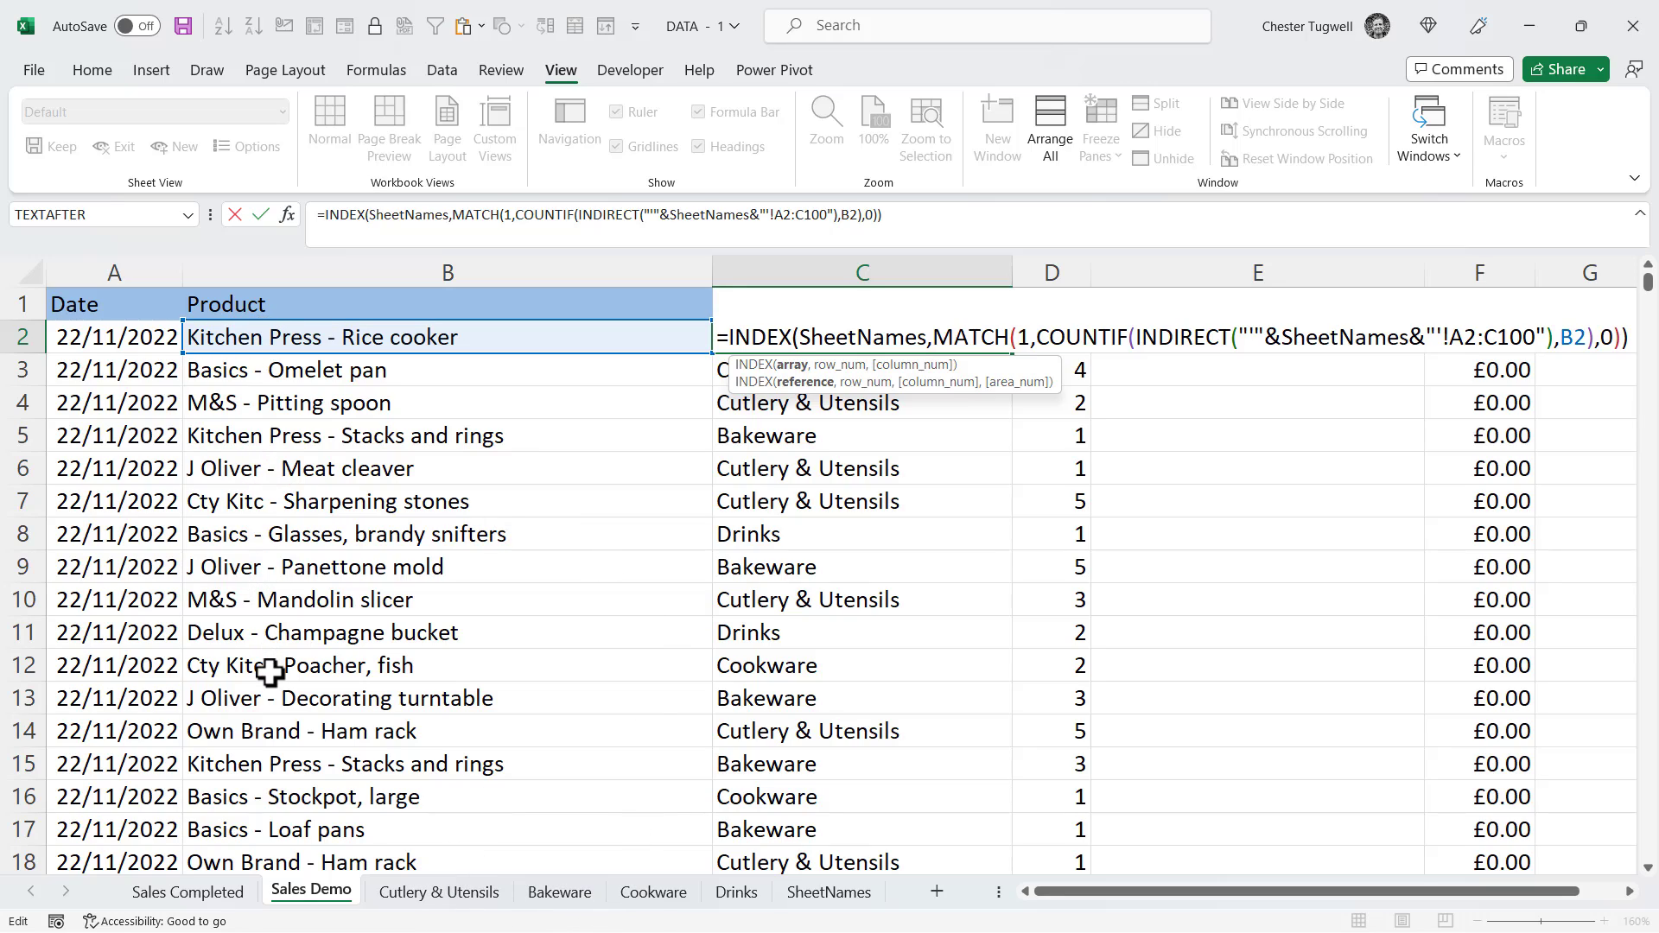
{"action": "left_click_drag", "start_coordinate": [714, 337], "coordinate": [1630, 337]}
{"action": "key", "text": "ctrl+c"}
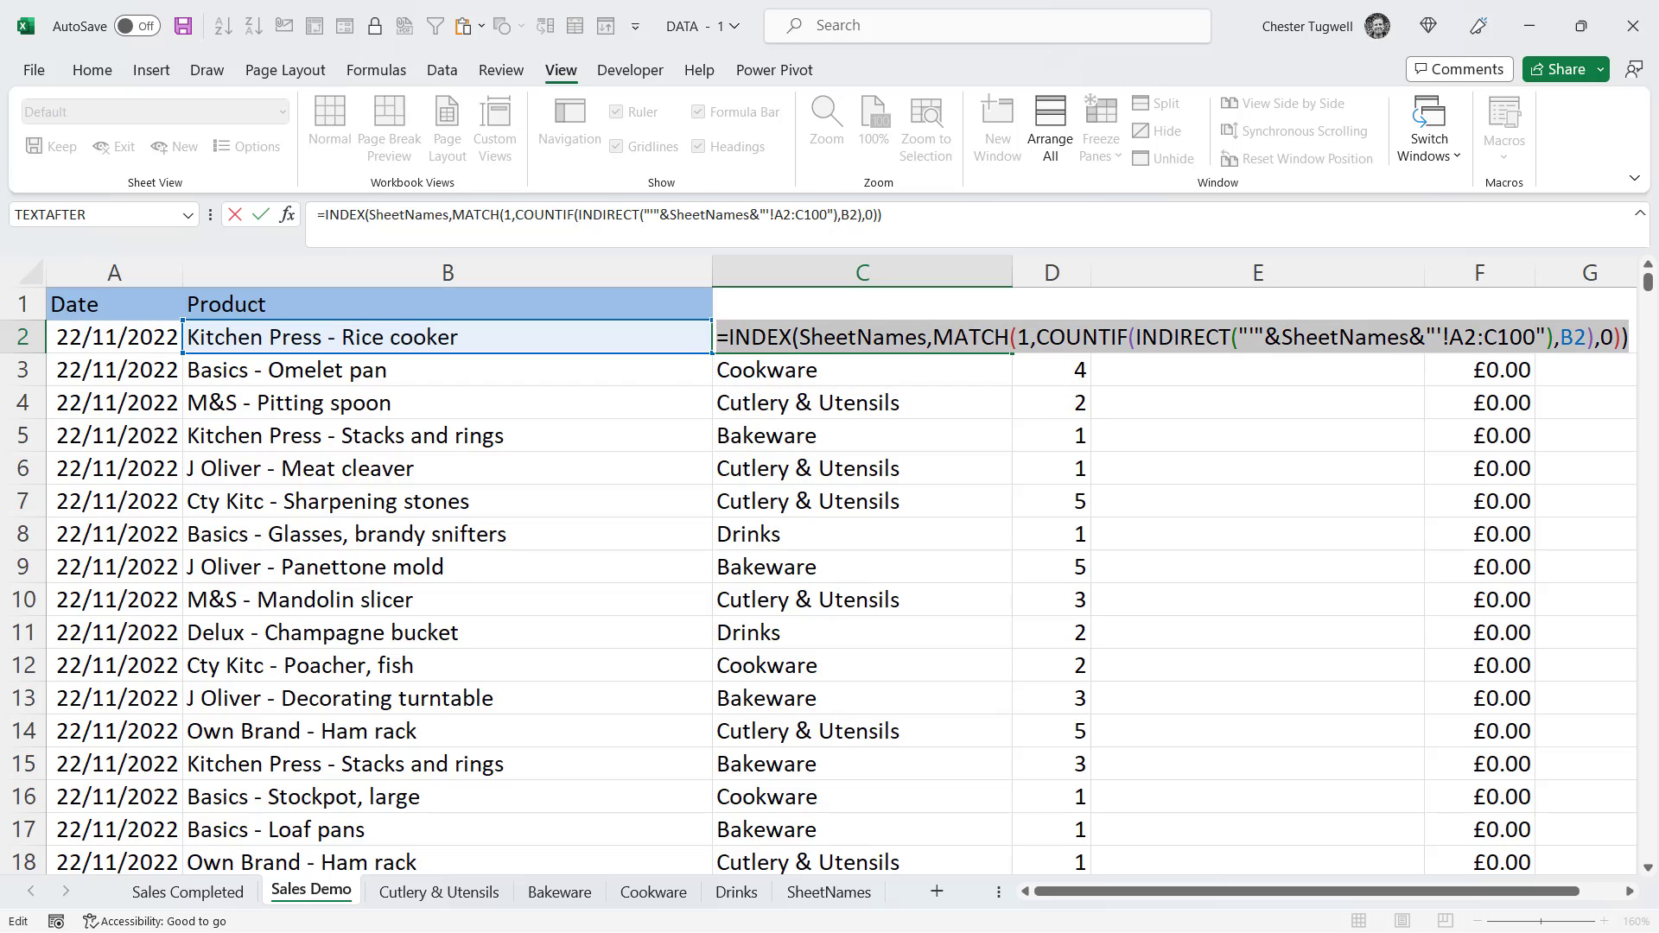
{"action": "key", "text": "Return"}
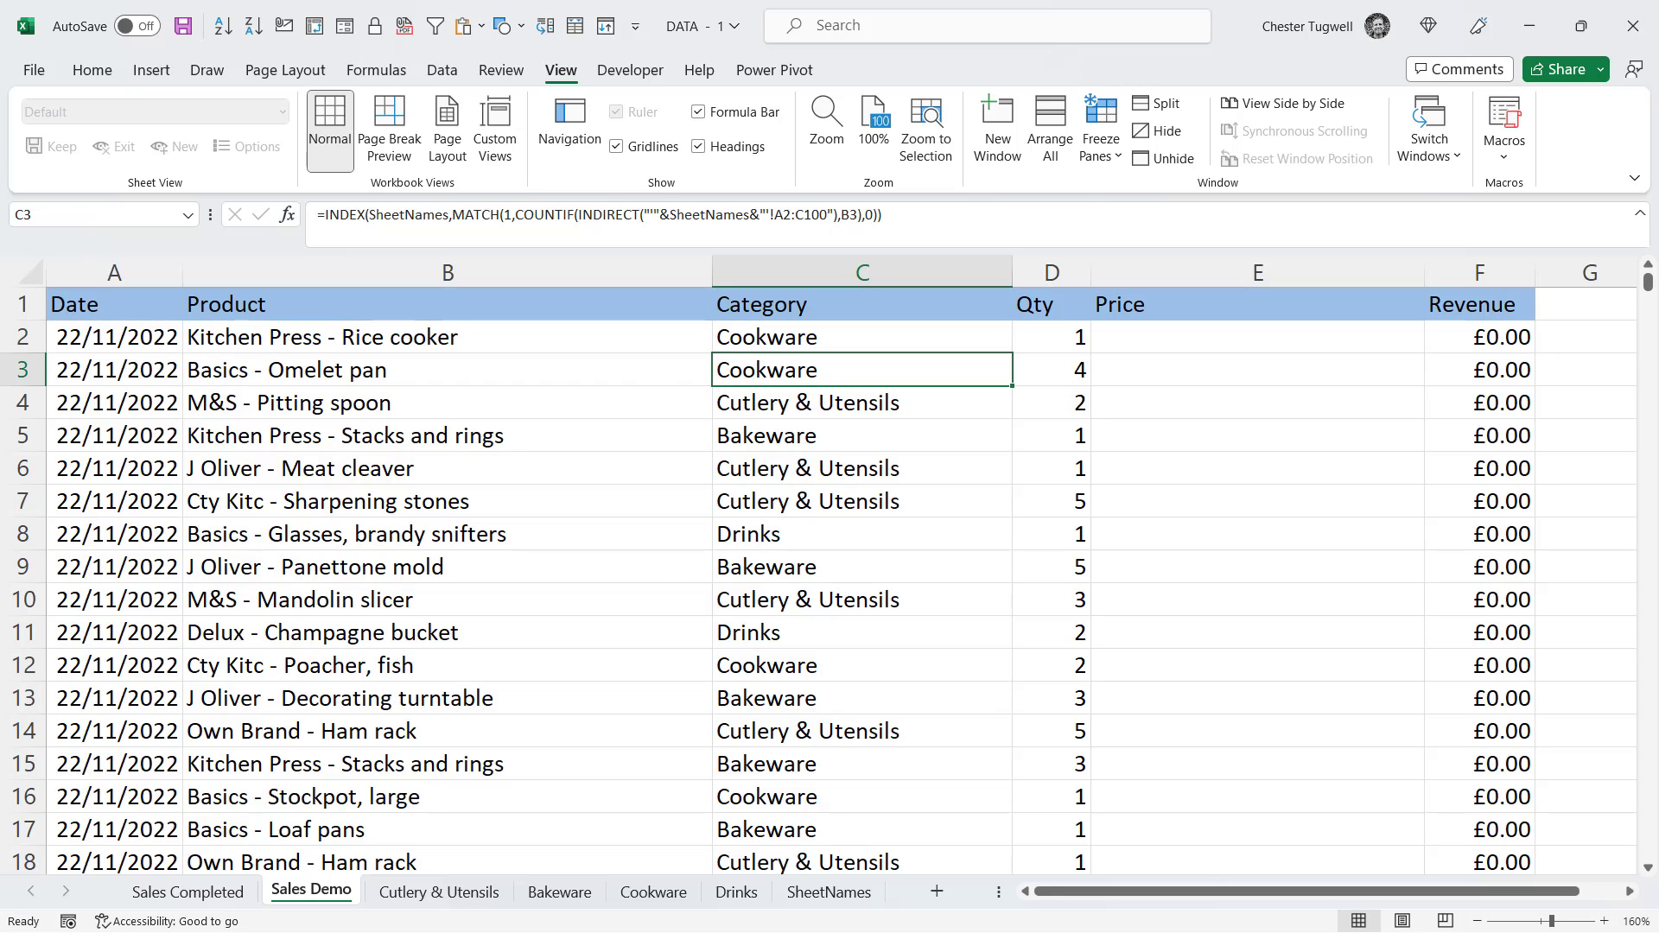
{"action": "double_click", "coordinate": [1156, 337]}
{"action": "key", "text": "ctrl+v"}
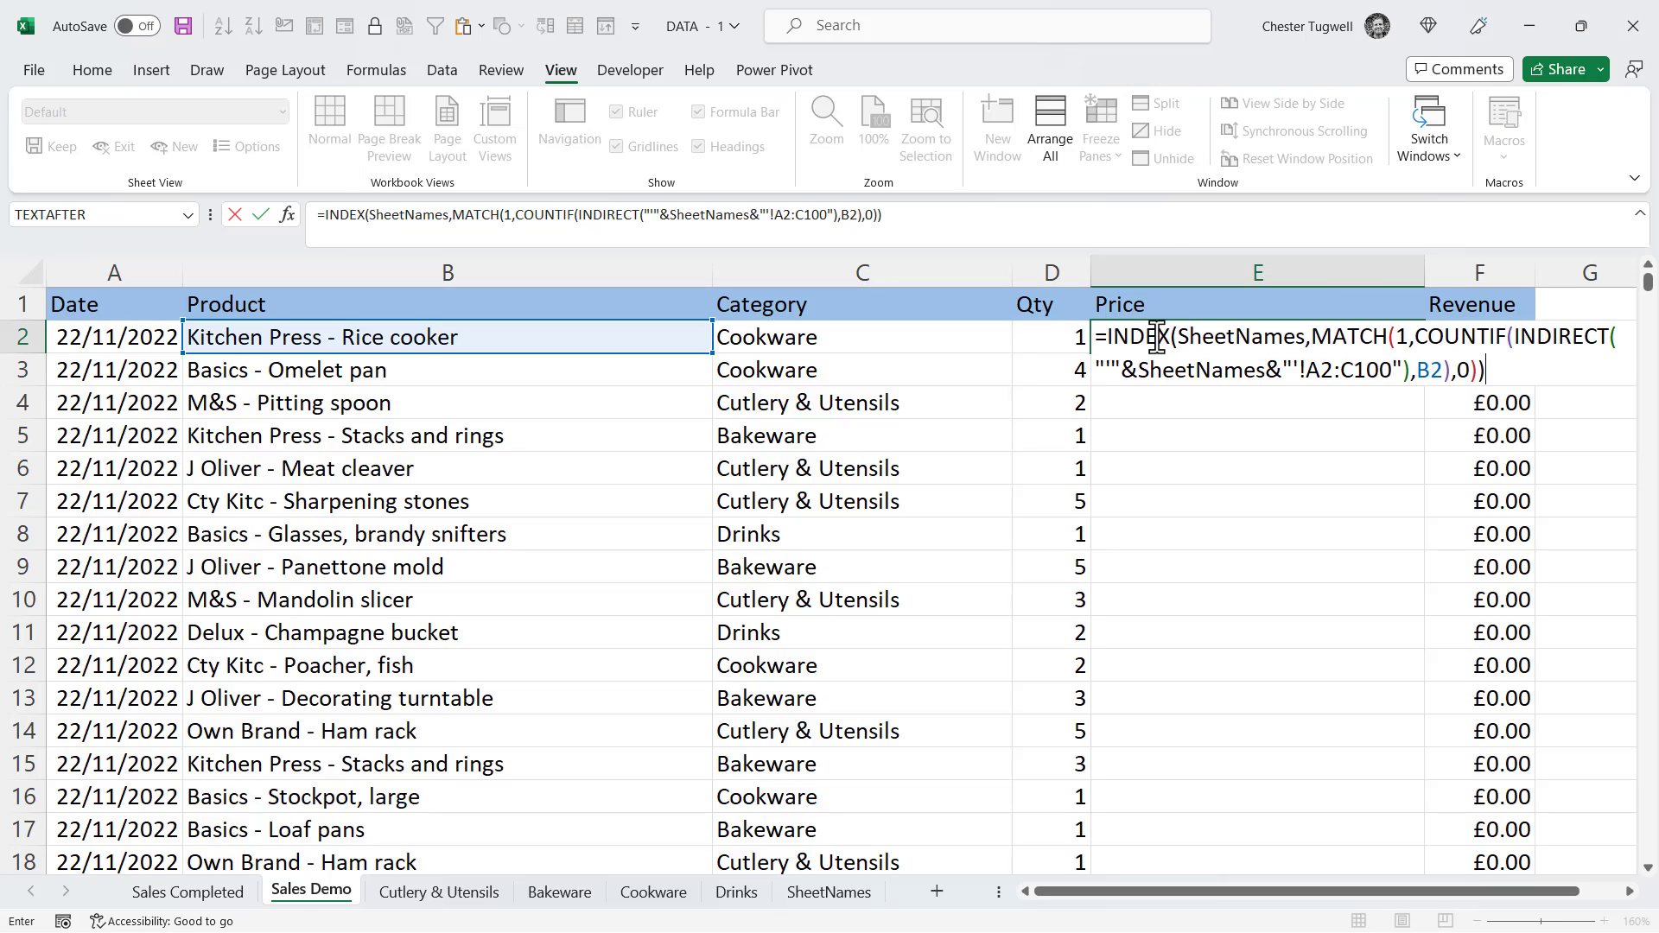
{"action": "key", "text": "Return"}
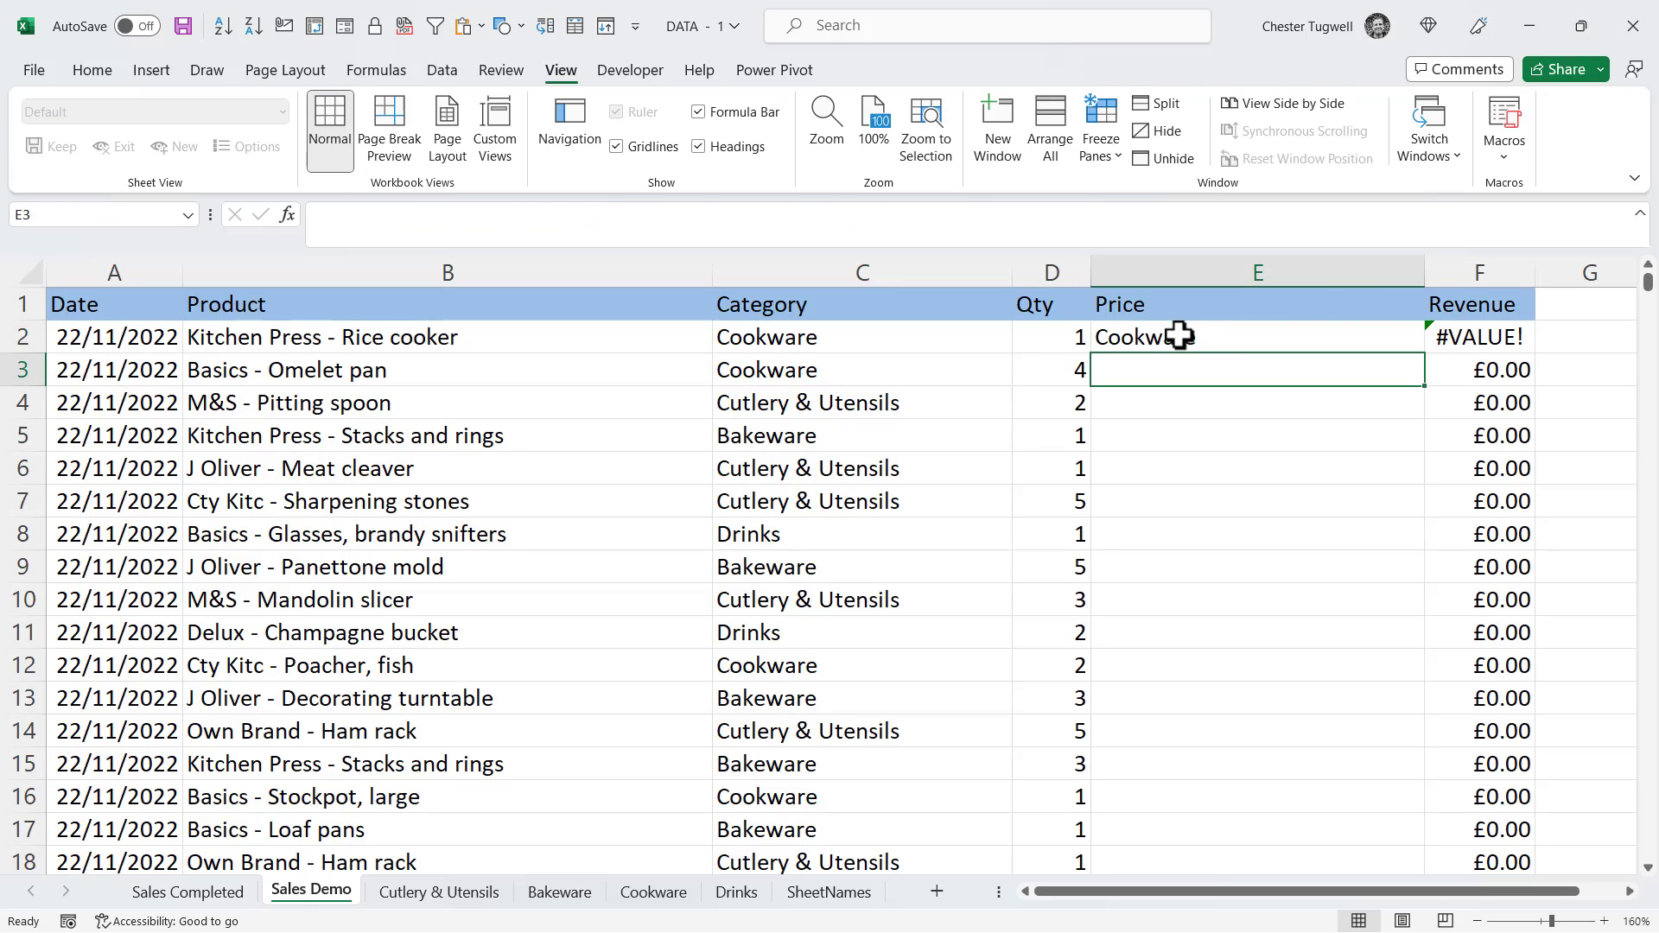
- Check the Cutlery & Utensils sheet layout, and prefix the INDEX formula in Sales Demo E2 with "'"&
{"action": "left_click", "coordinate": [1177, 337]}
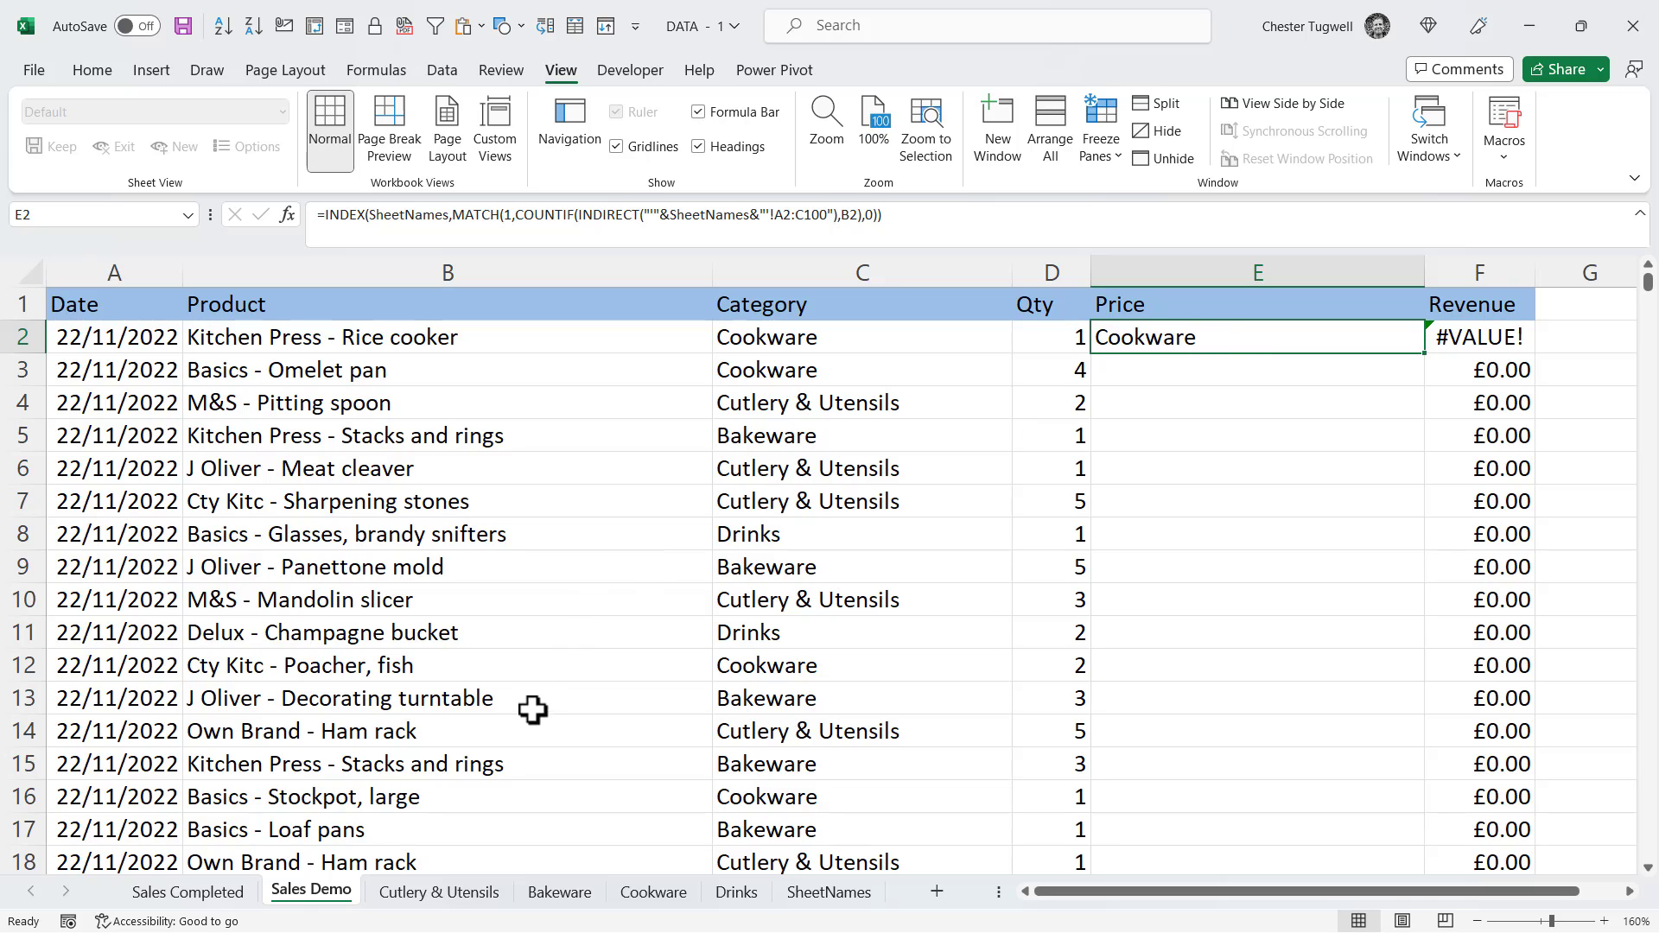
{"action": "left_click", "coordinate": [465, 898]}
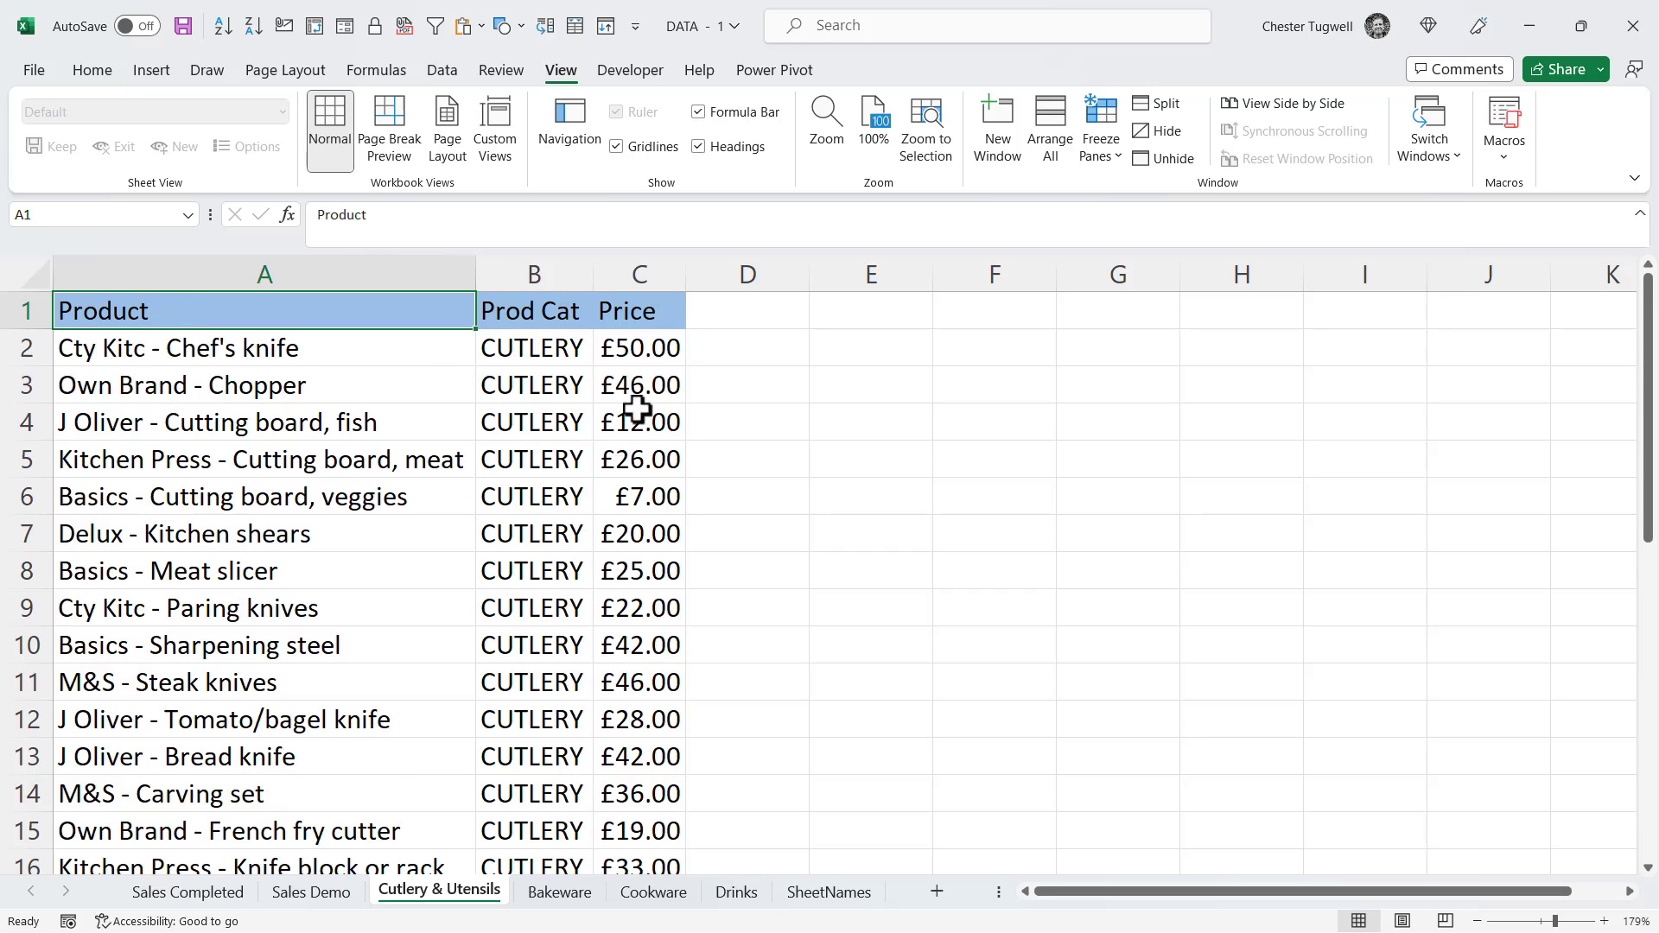
{"action": "left_click", "coordinate": [316, 898]}
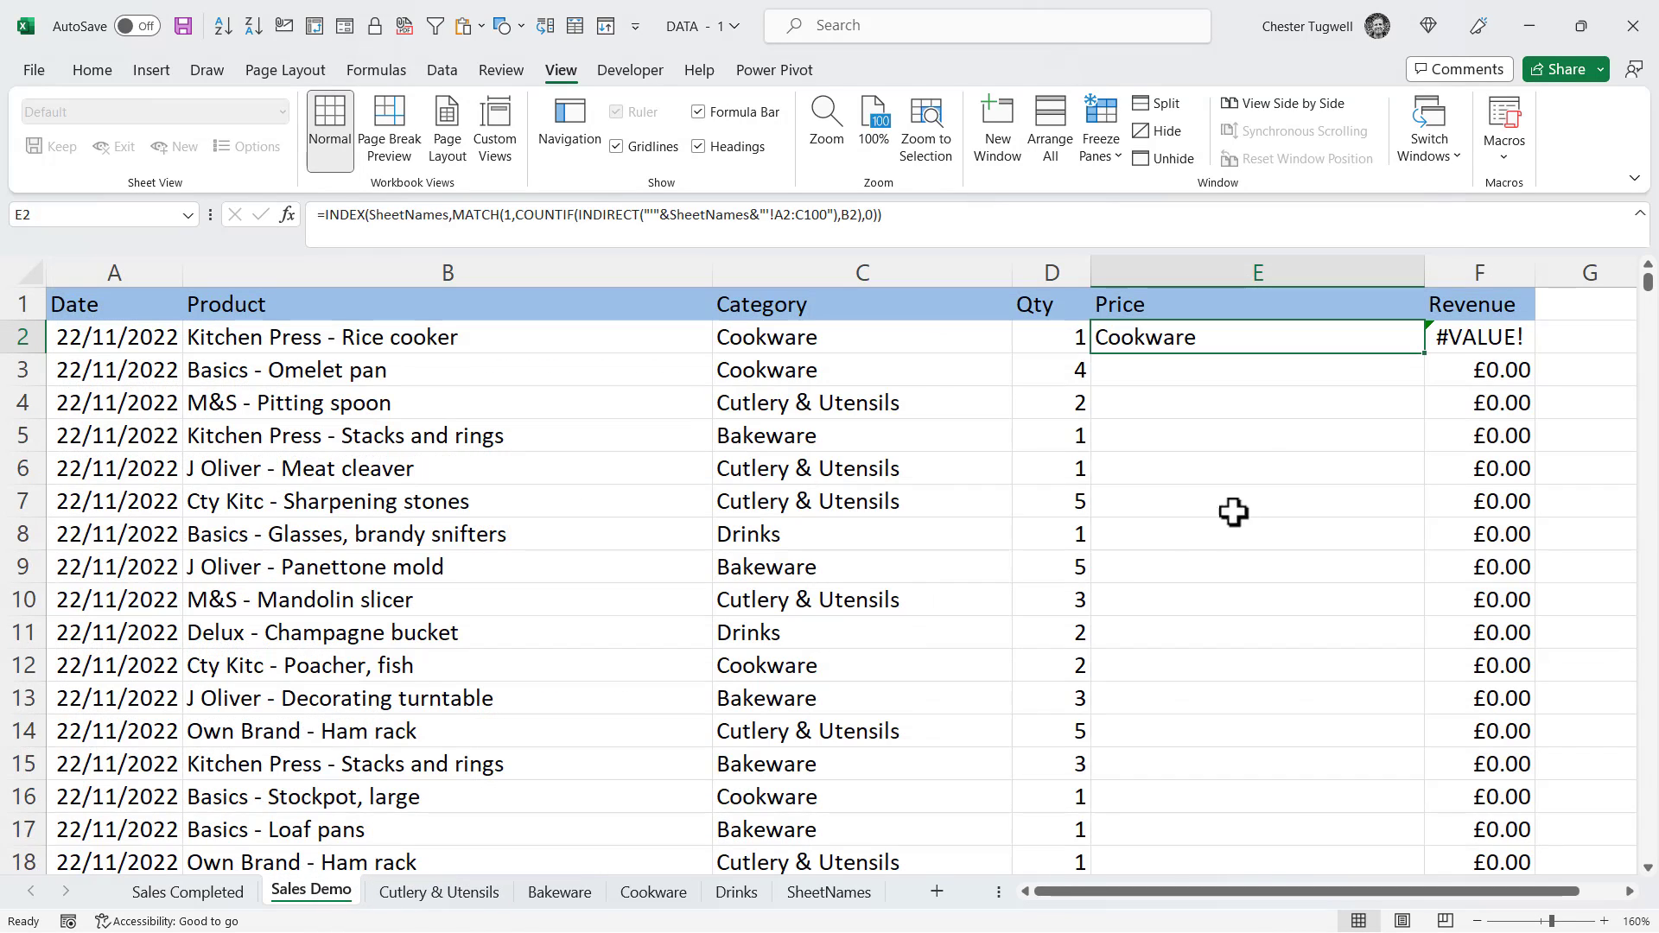
{"action": "double_click", "coordinate": [1205, 339]}
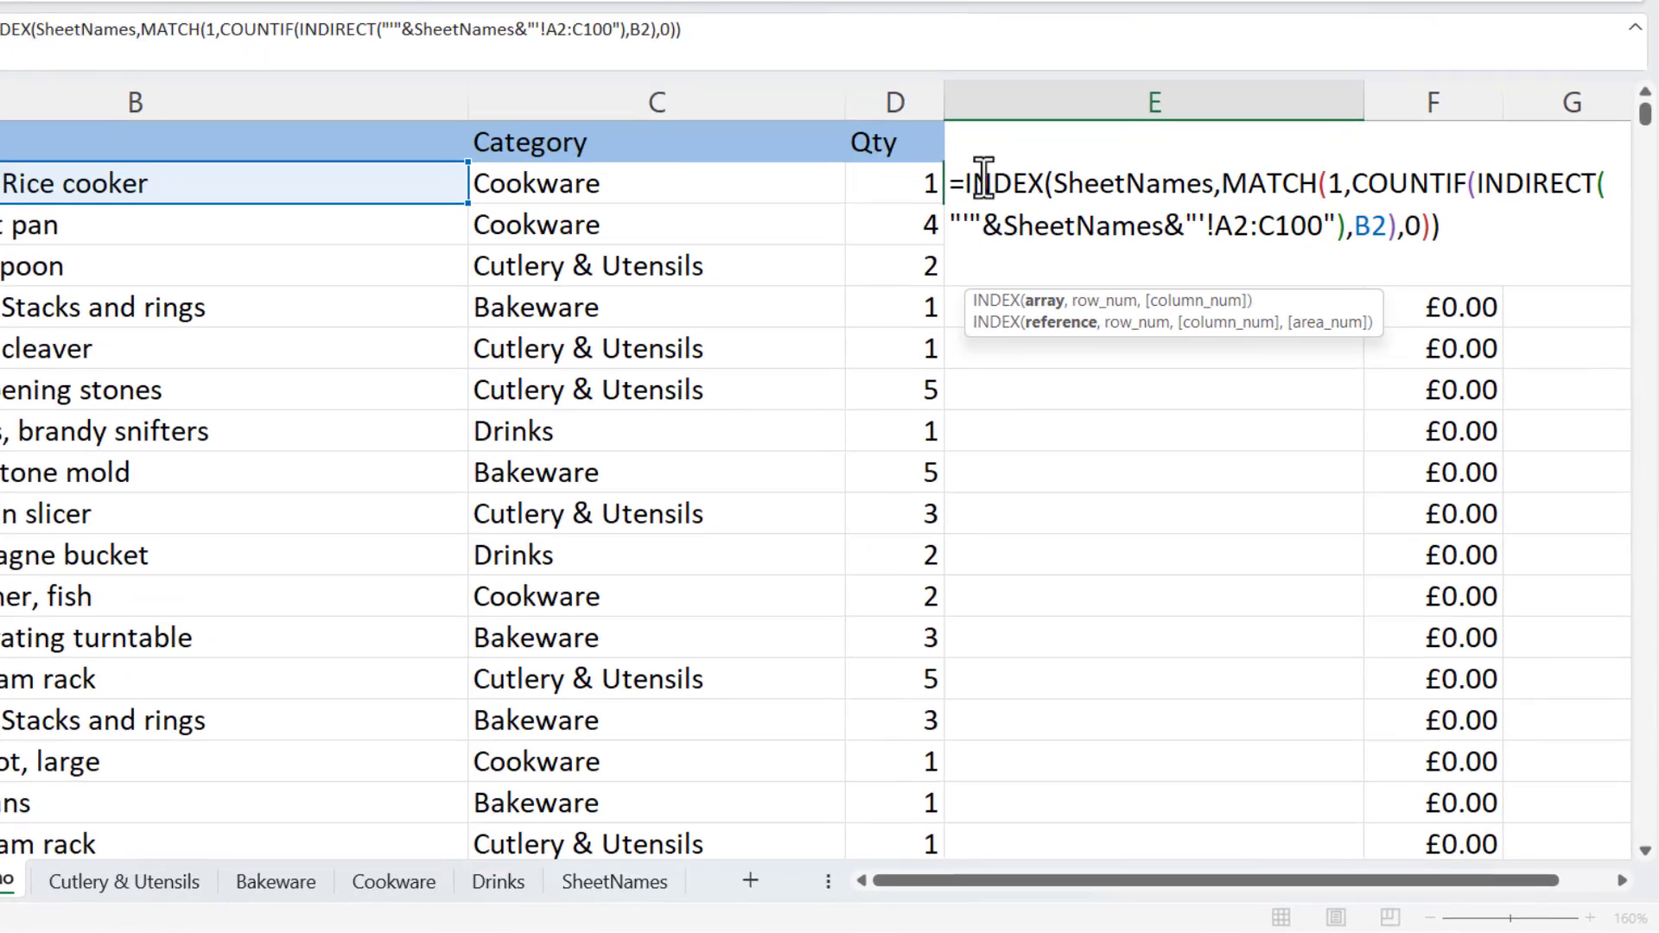
{"action": "type", "text": "\""}
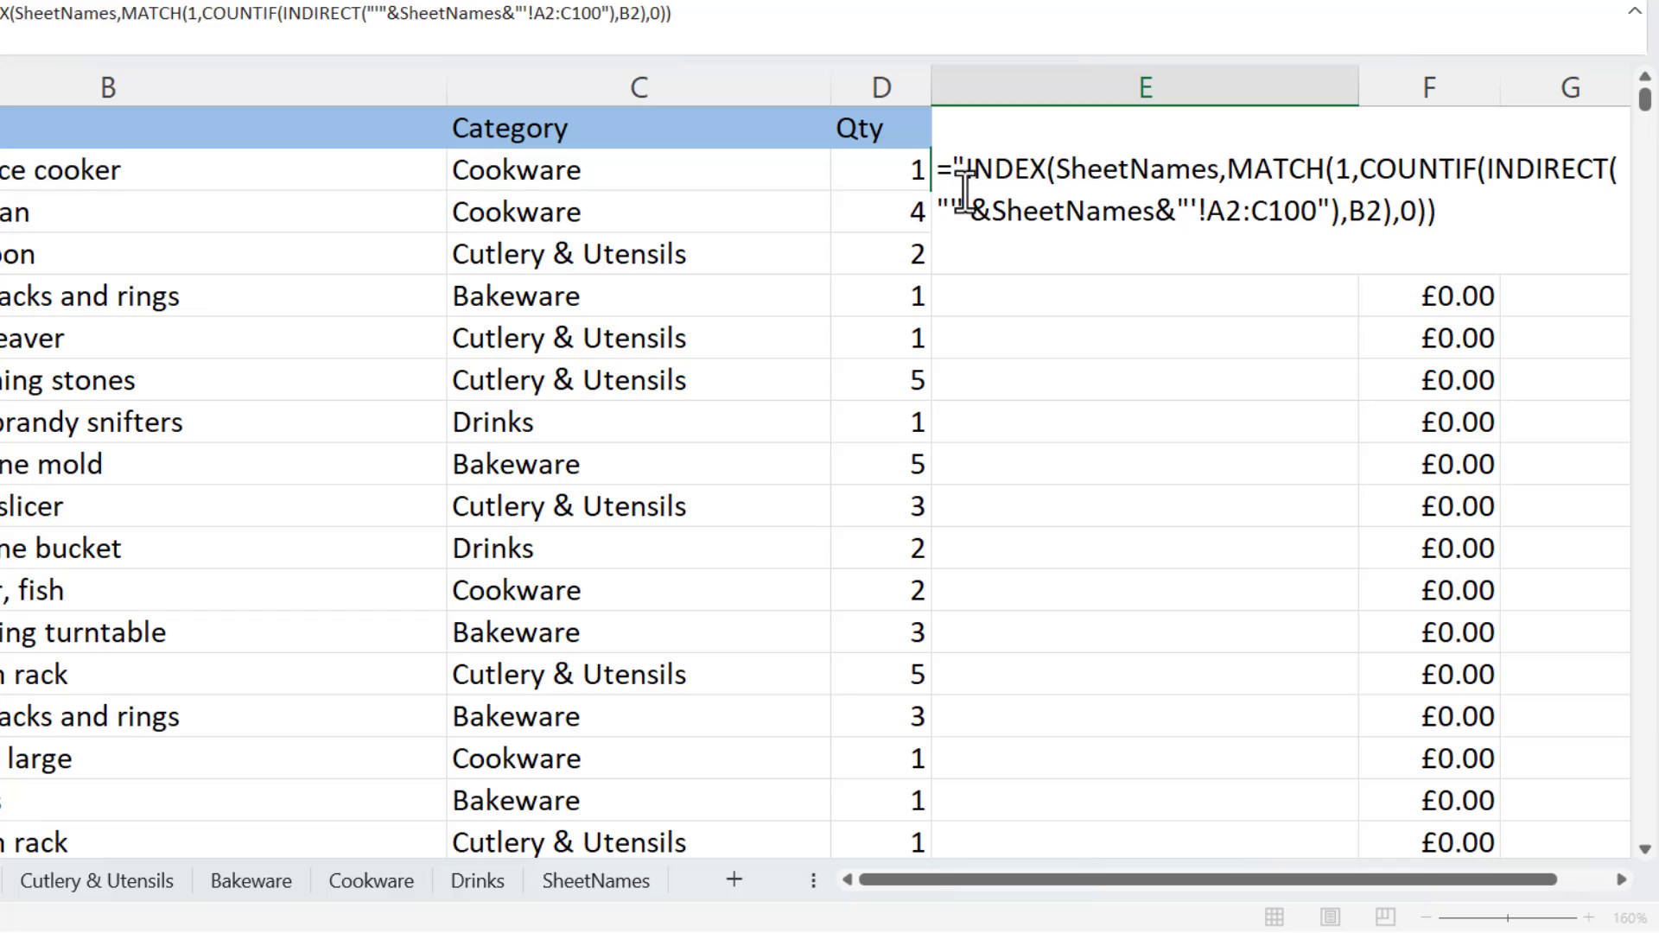
{"action": "type", "text": "\""}
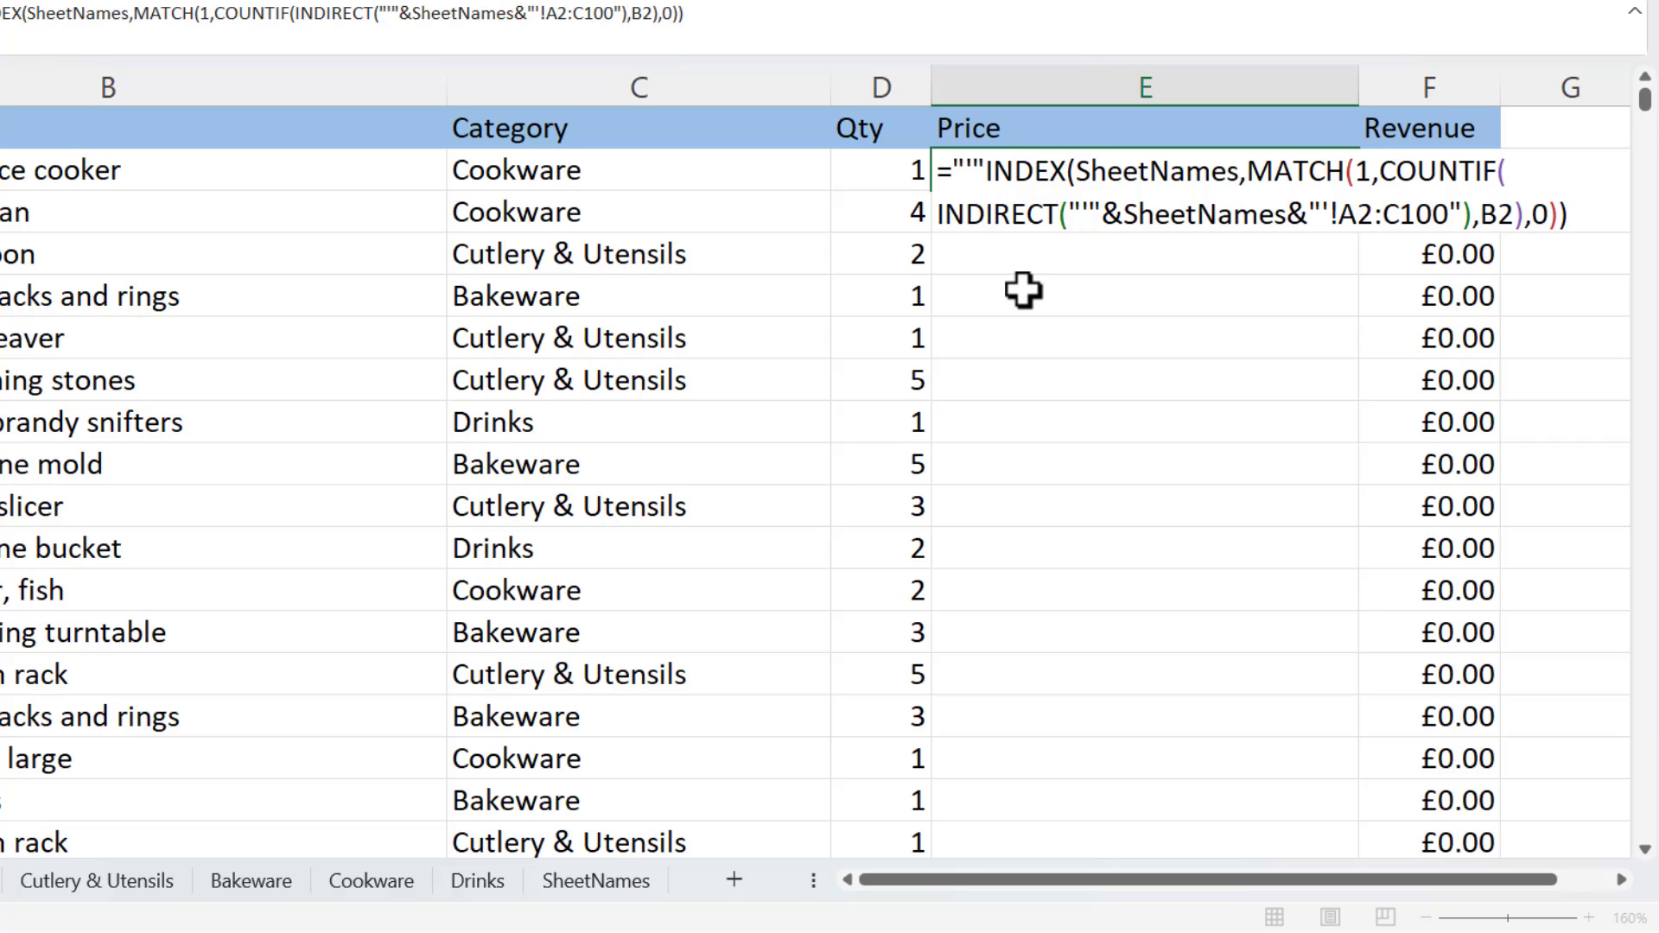
{"action": "type", "text": "&"}
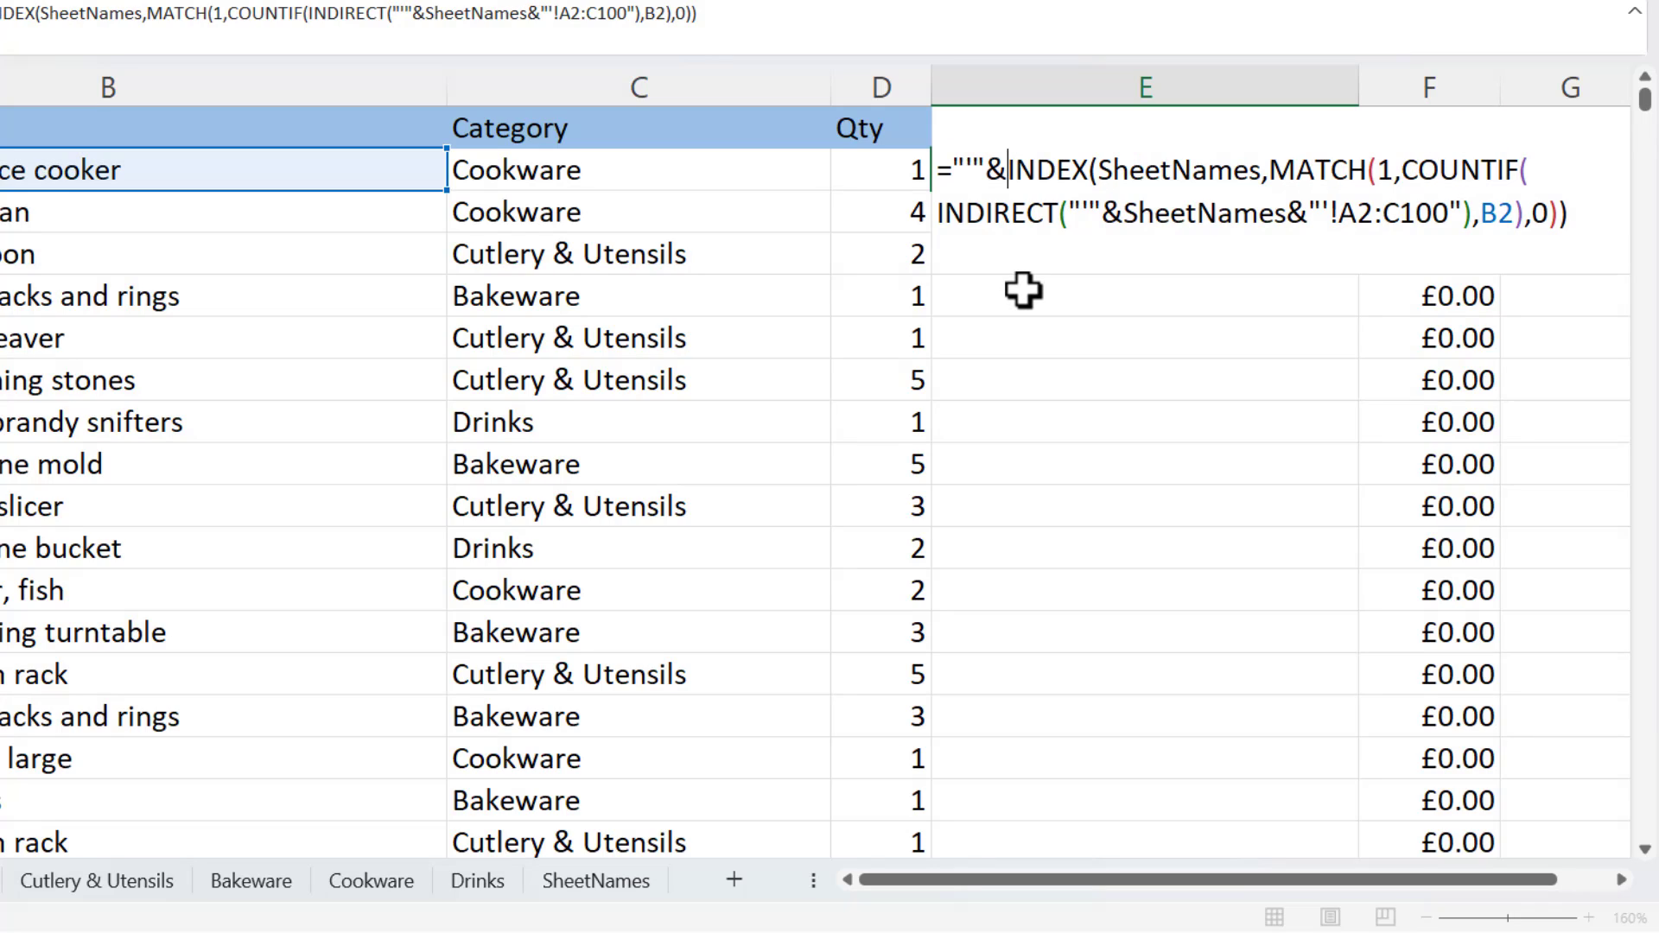
- Append &"'!A2:C100" to the end of the E2 formula so it builds a sheet range reference, and enter it
{"action": "left_click", "coordinate": [1621, 880]}
{"action": "left_click", "coordinate": [1620, 880]}
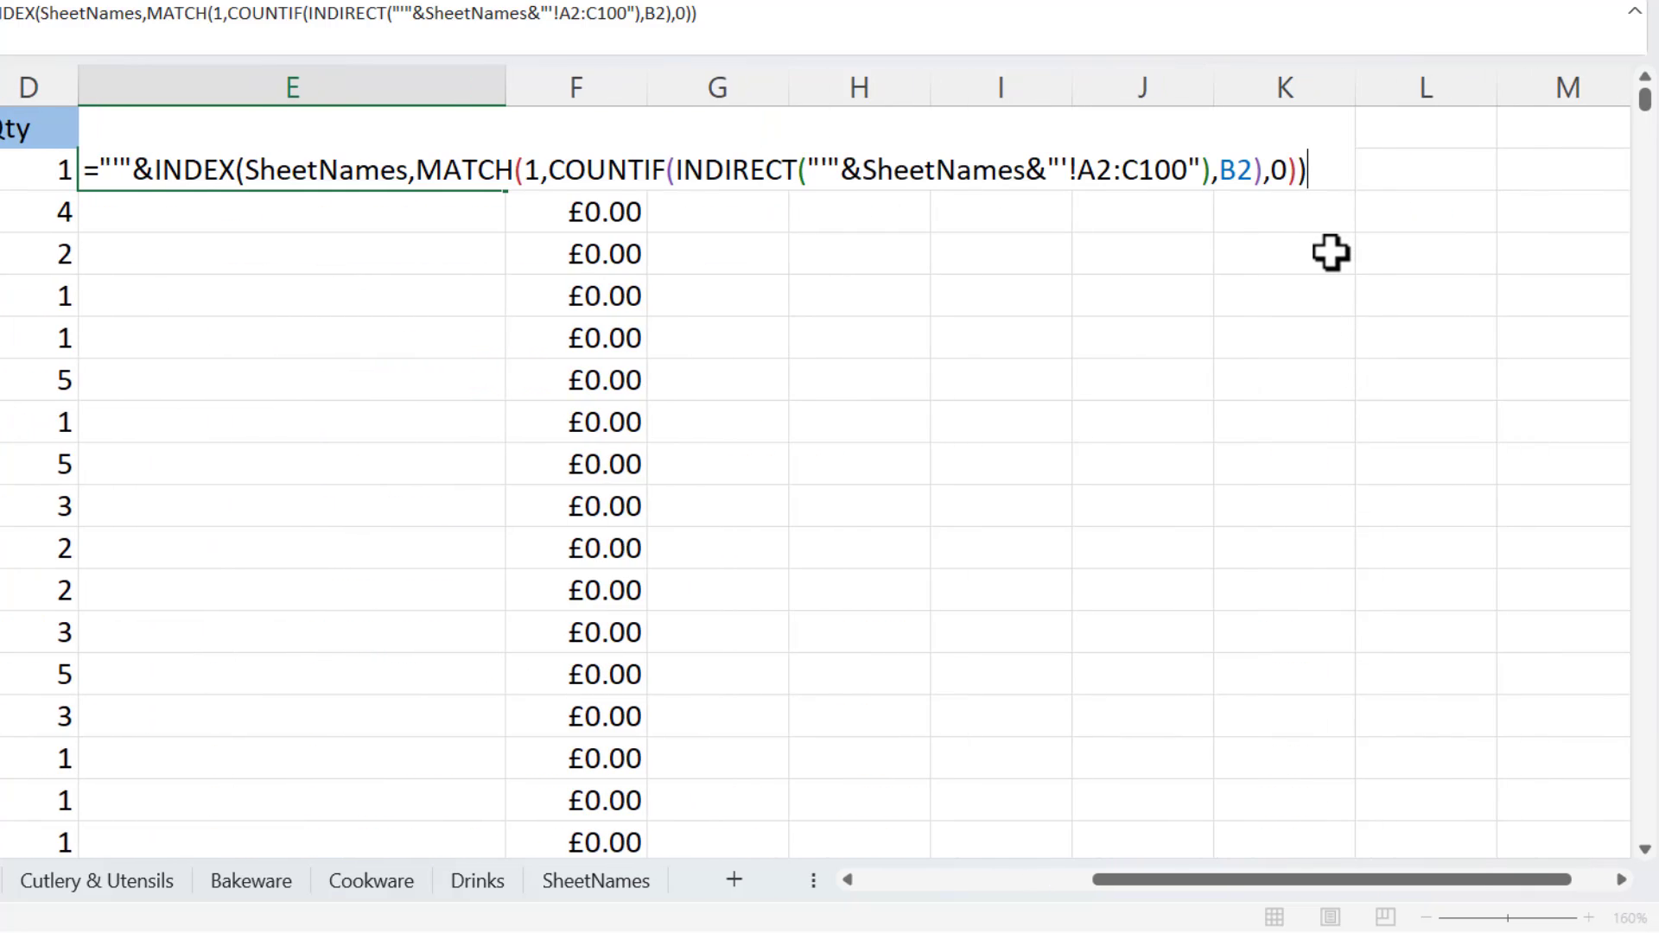
{"action": "type", "text": "&\"'!A2"}
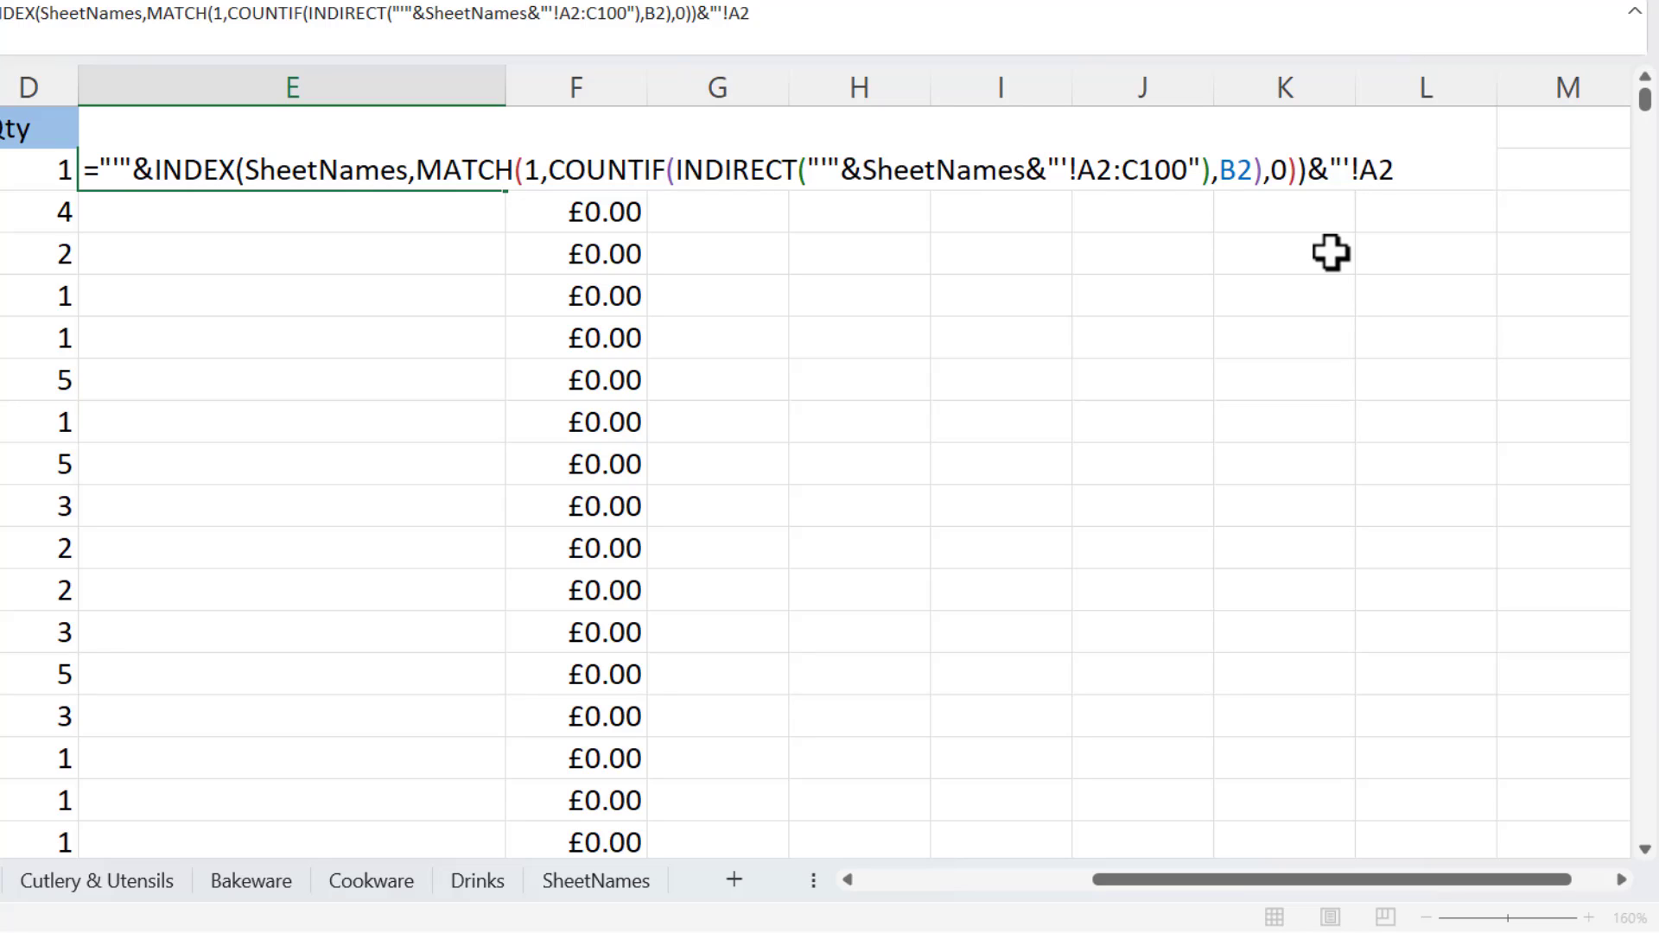
{"action": "type", "text": "00"}
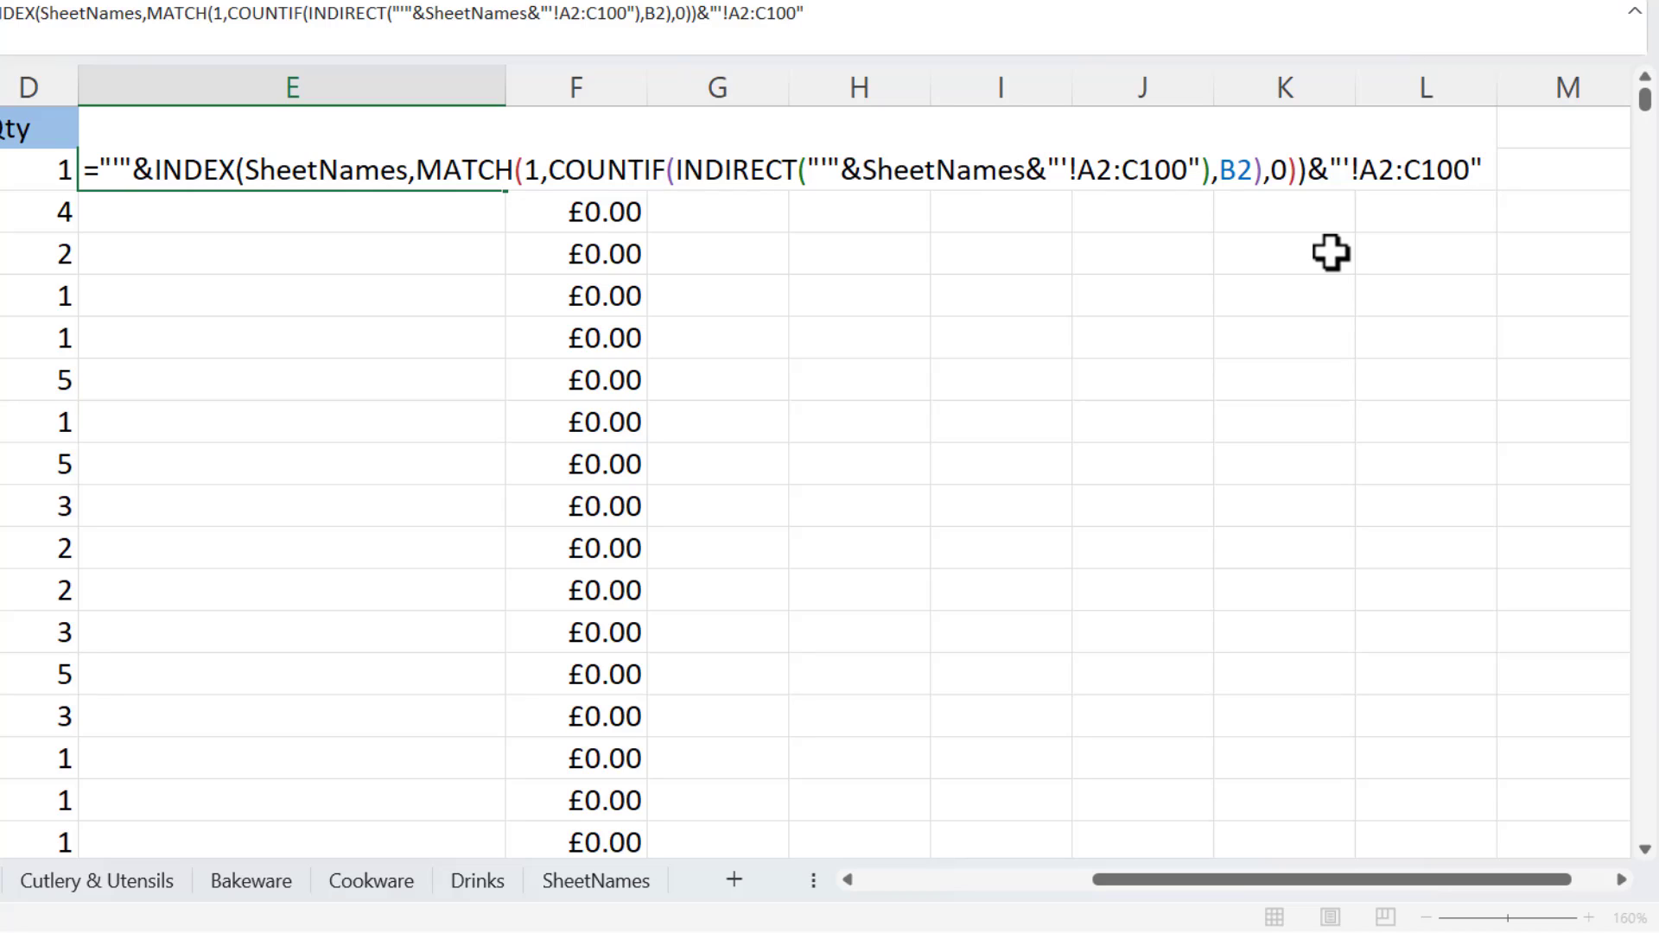
{"action": "key", "text": "Return"}
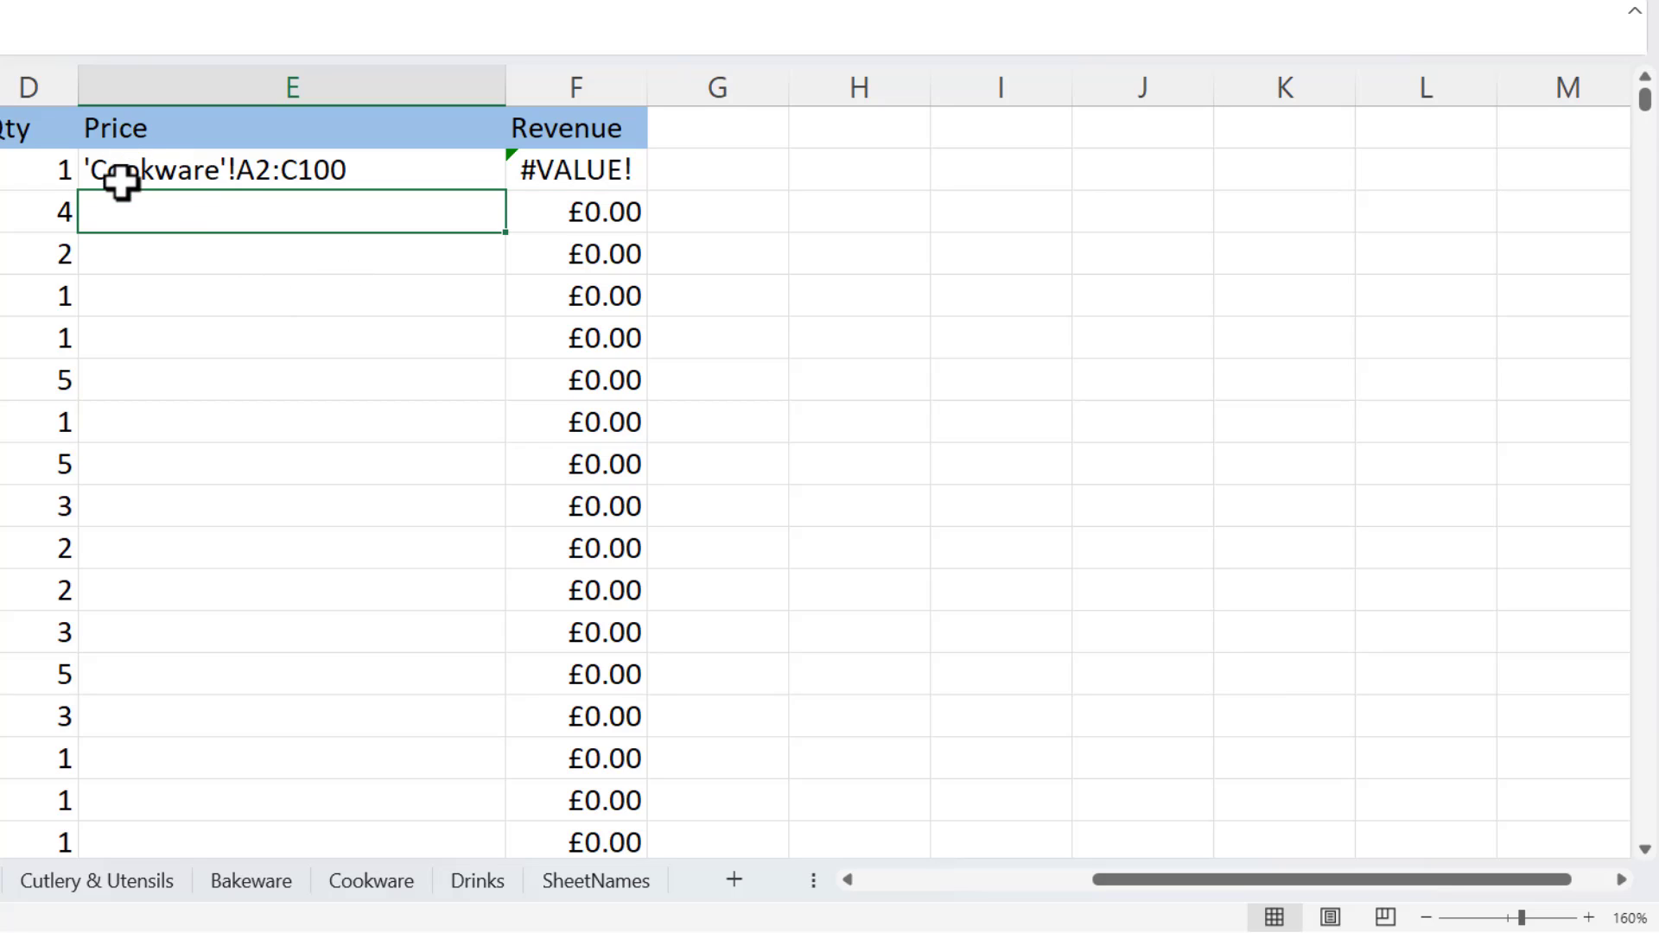
- Wrap the whole reference-building formula in E2 in an INDIRECT function and enter it
{"action": "double_click", "coordinate": [316, 171]}
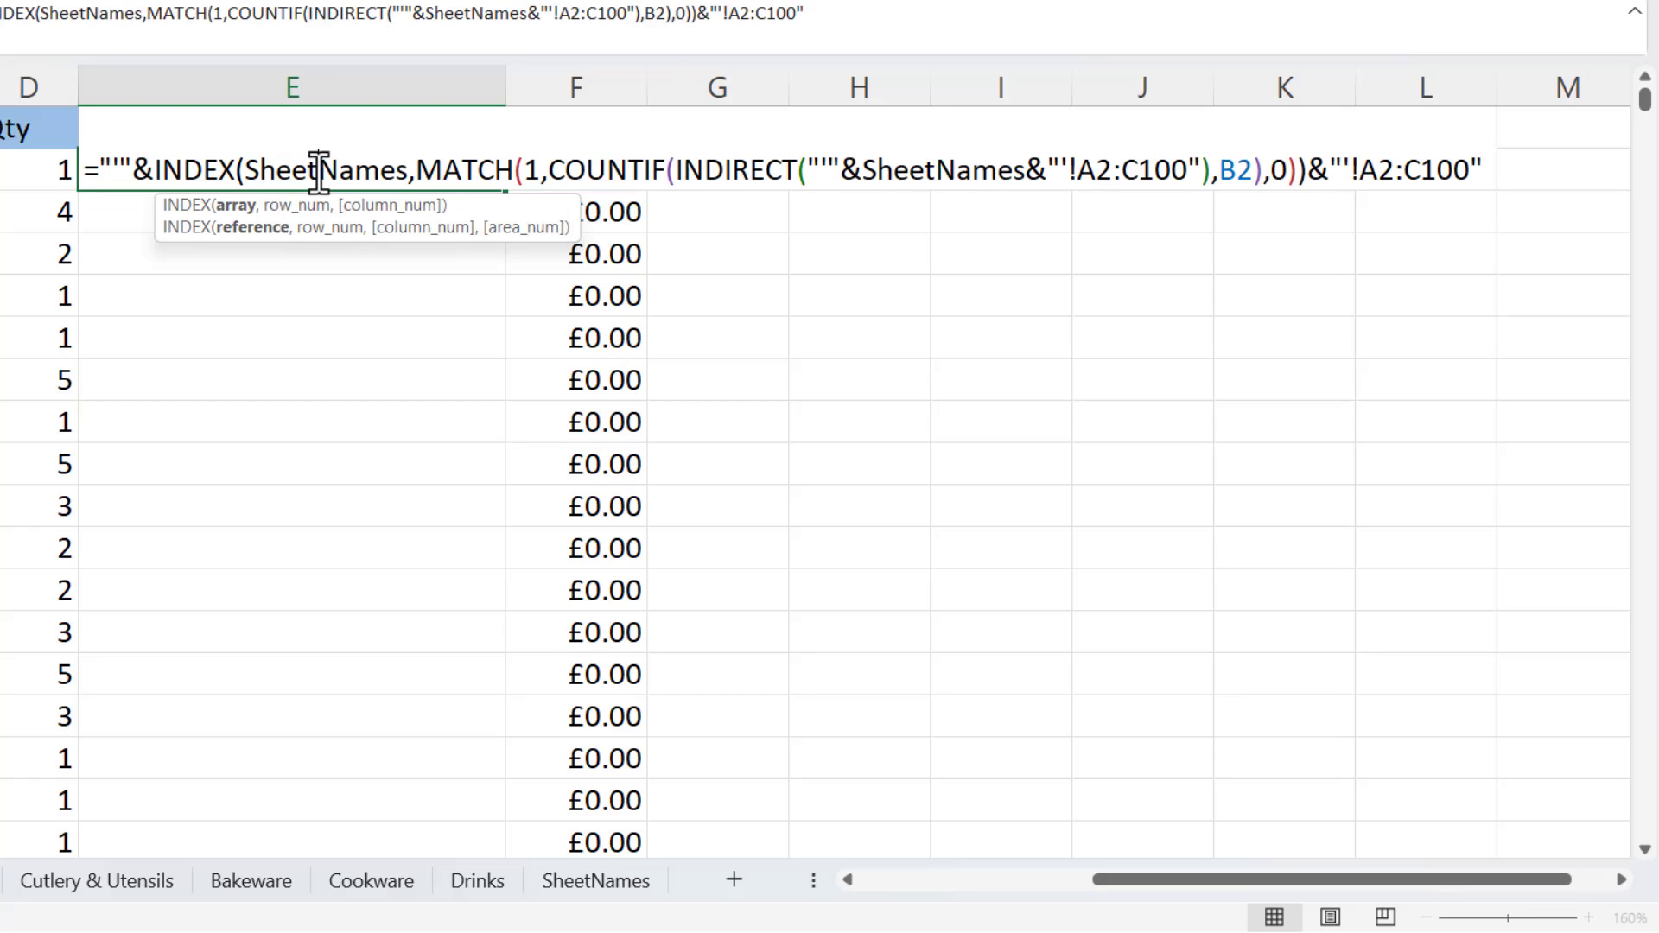
{"action": "left_click", "coordinate": [105, 173]}
{"action": "type", "text": "INDIREC"}
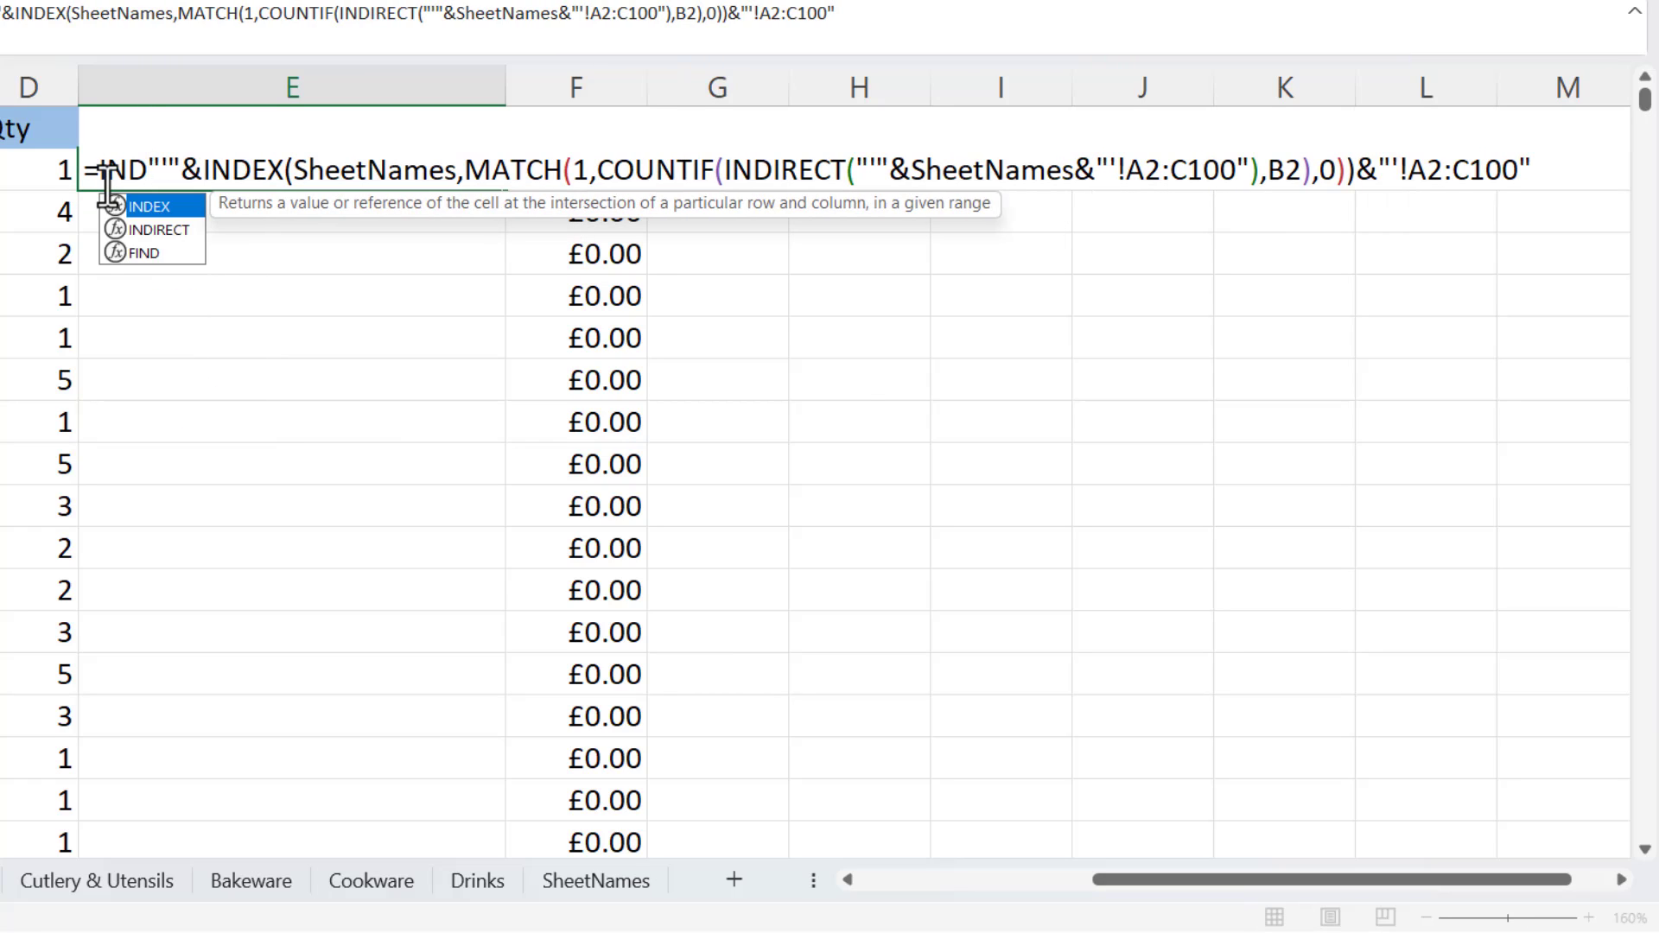
{"action": "type", "text": "T("}
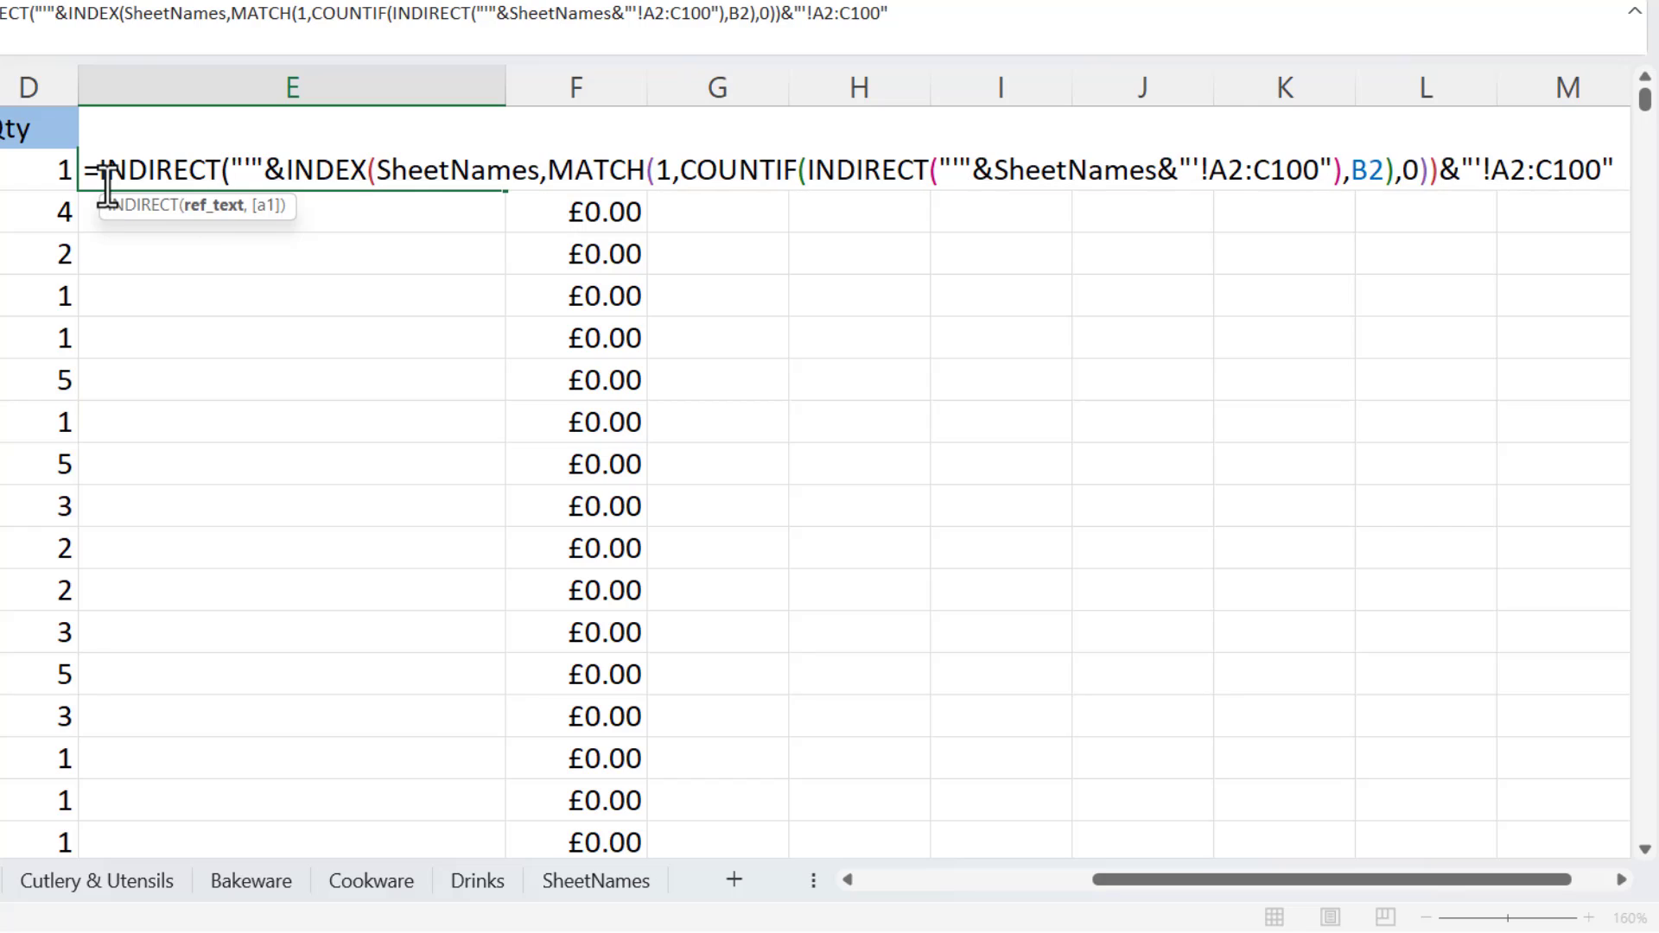
{"action": "left_click", "coordinate": [1614, 171]}
{"action": "type", "text": ")"}
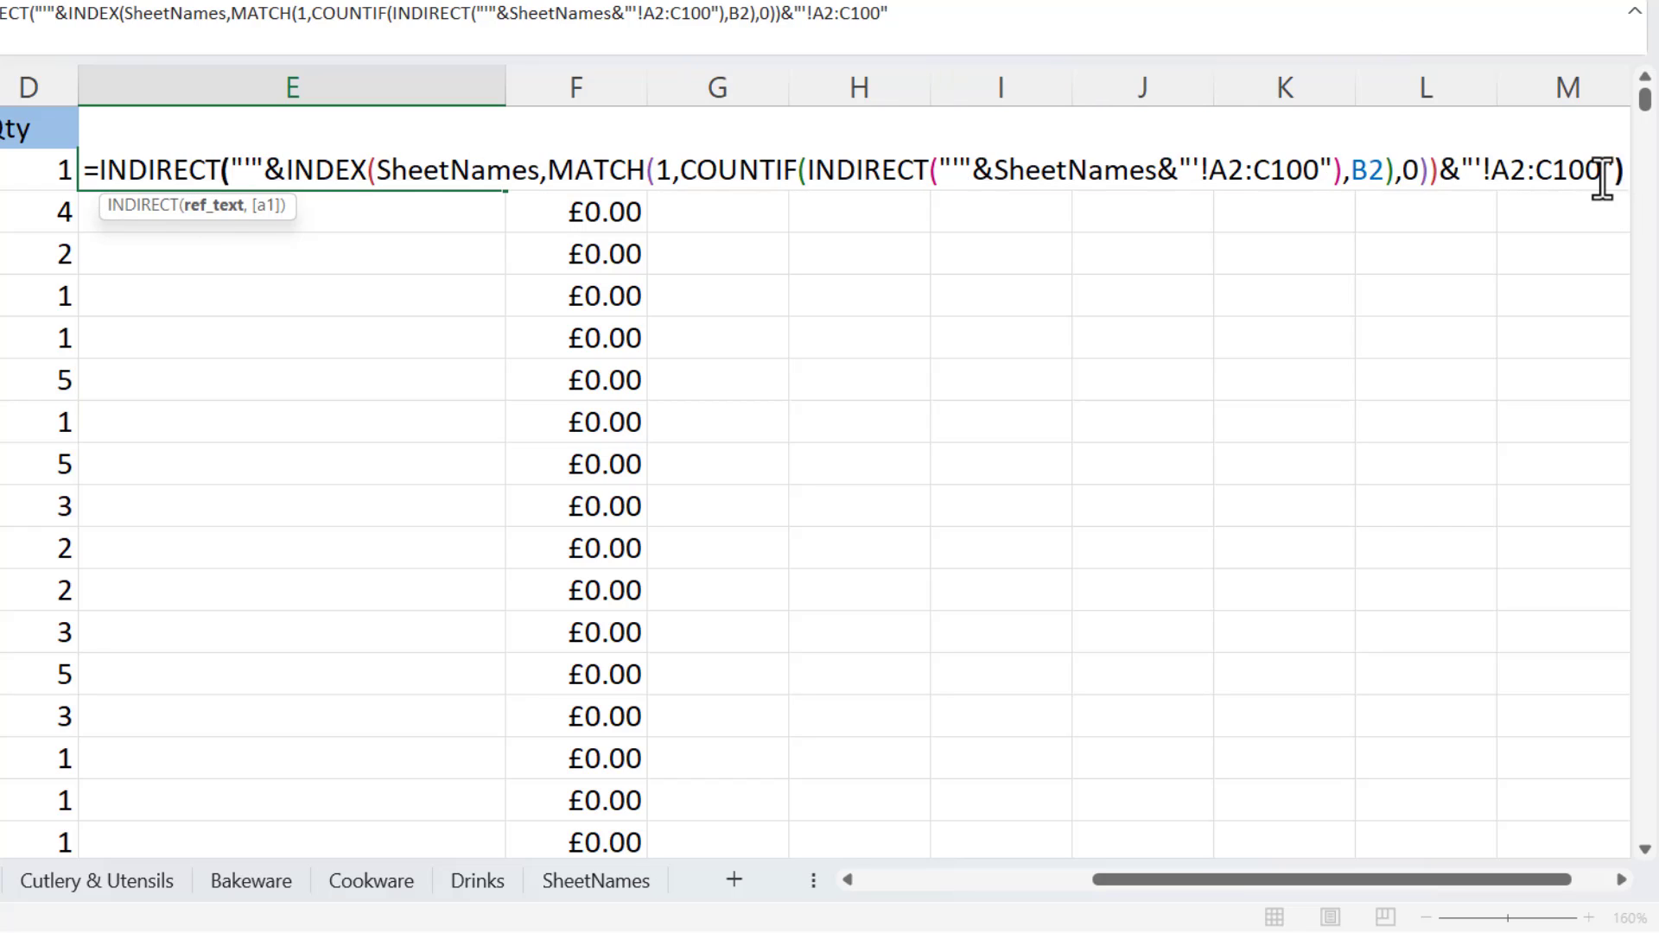
{"action": "key", "text": "Return"}
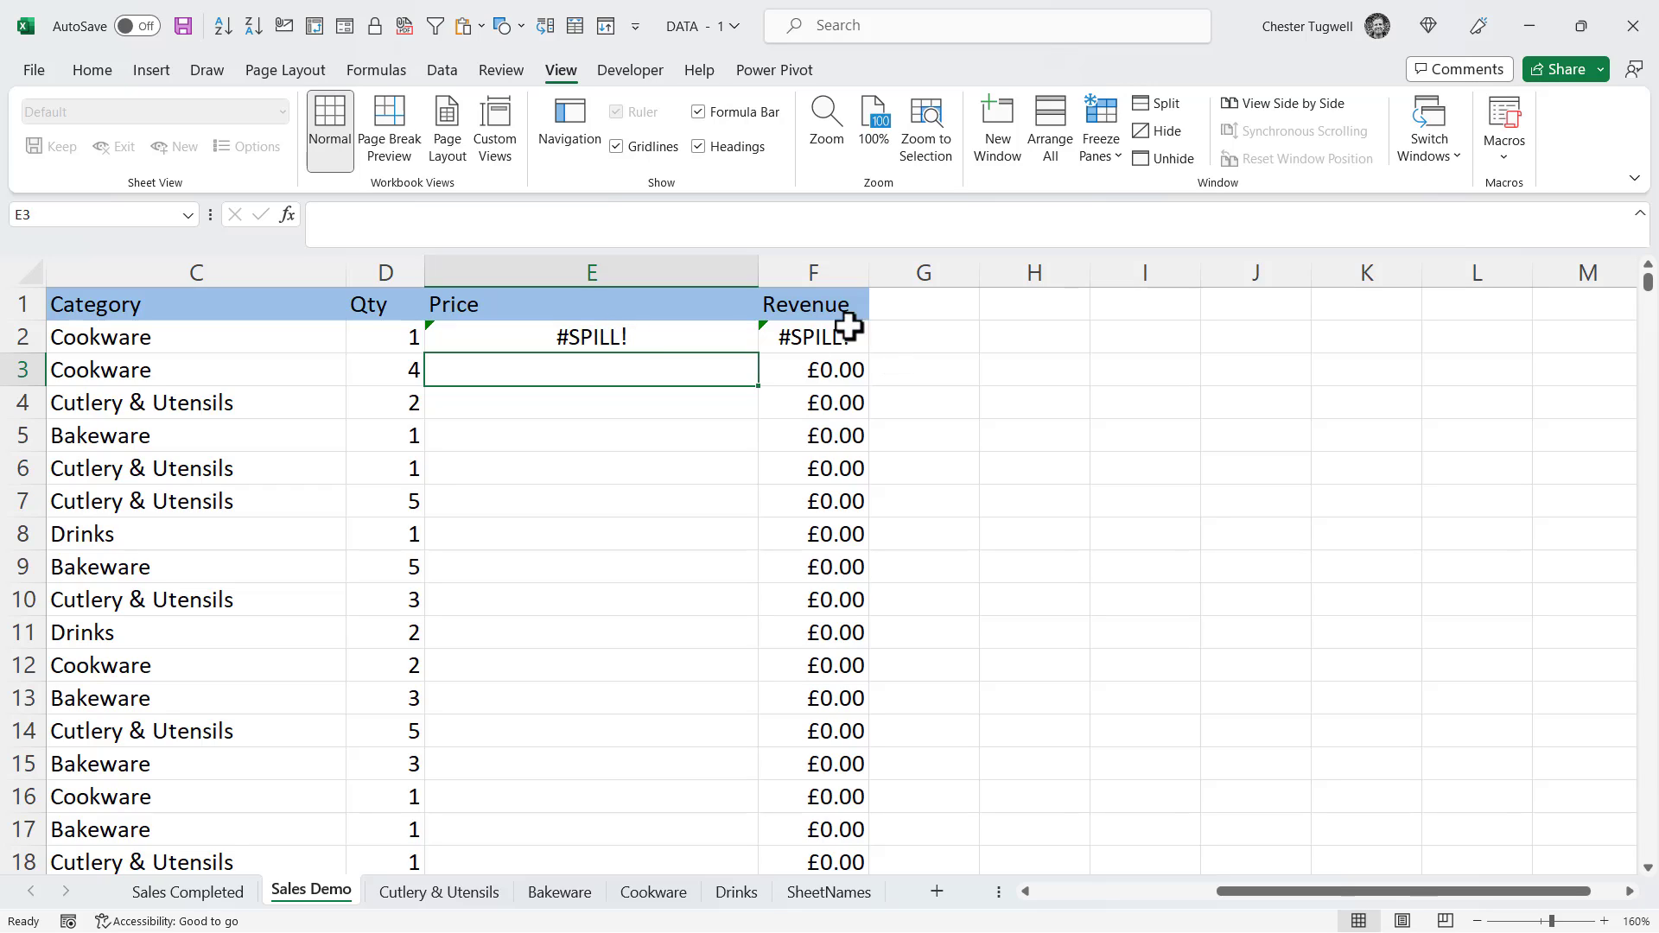
- Insert VLOOKUP( before the outer INDIRECT in E2, with product cell B2 as the lookup value
{"action": "double_click", "coordinate": [595, 341]}
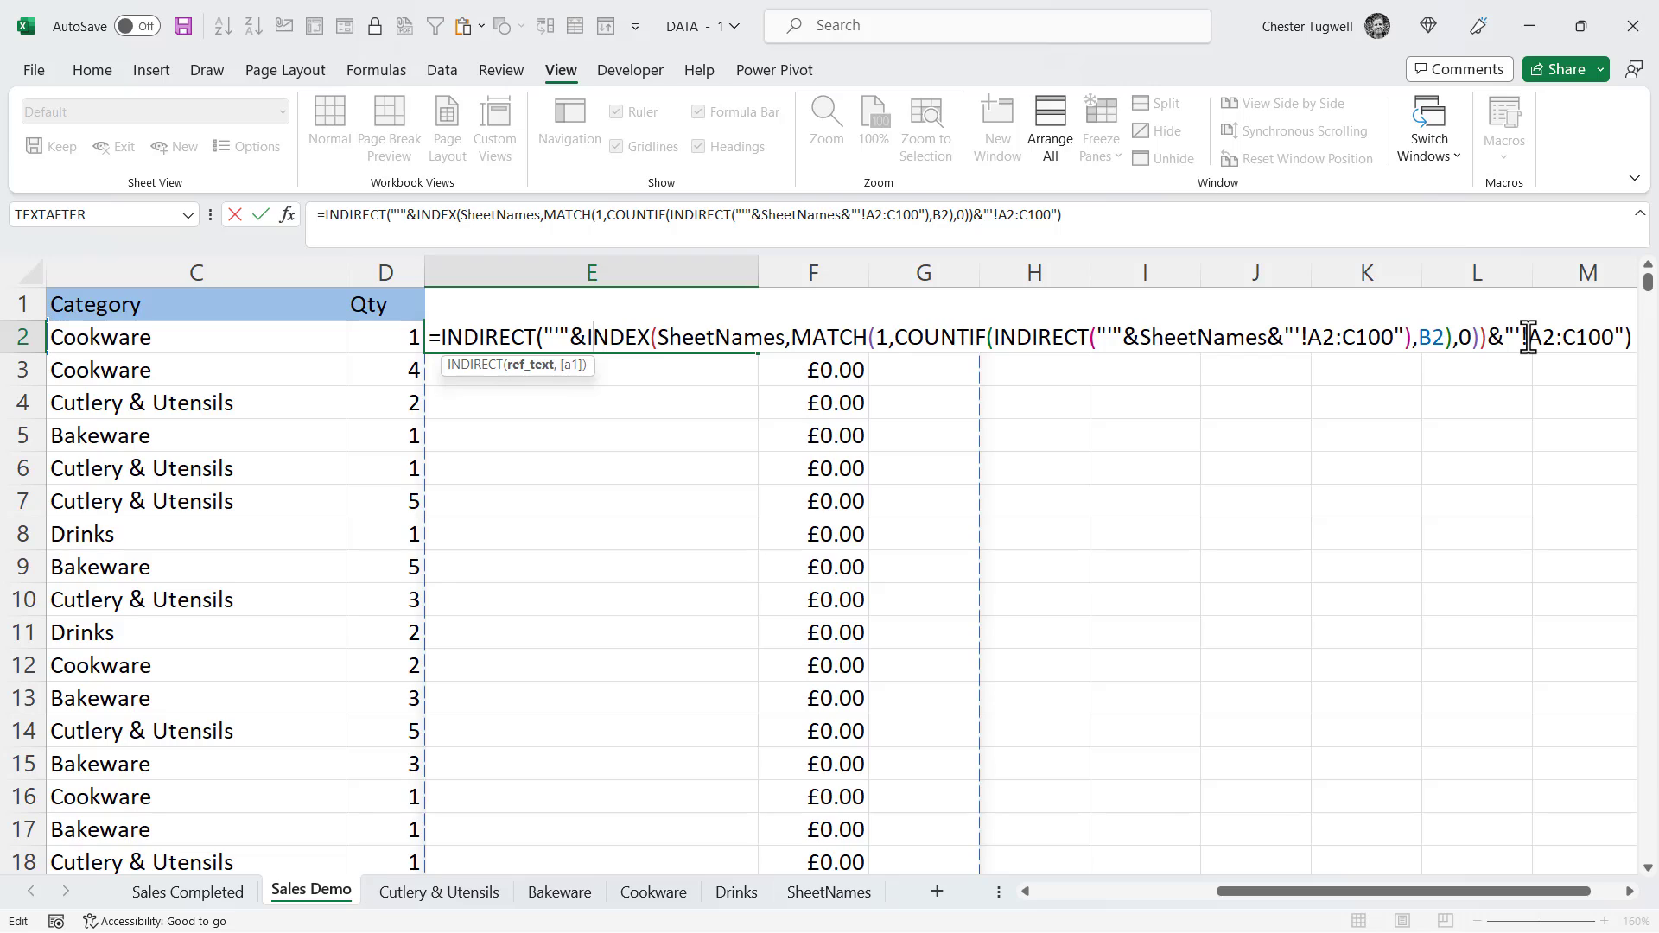
{"action": "left_click", "coordinate": [445, 341]}
{"action": "type", "text": "VLOOK"}
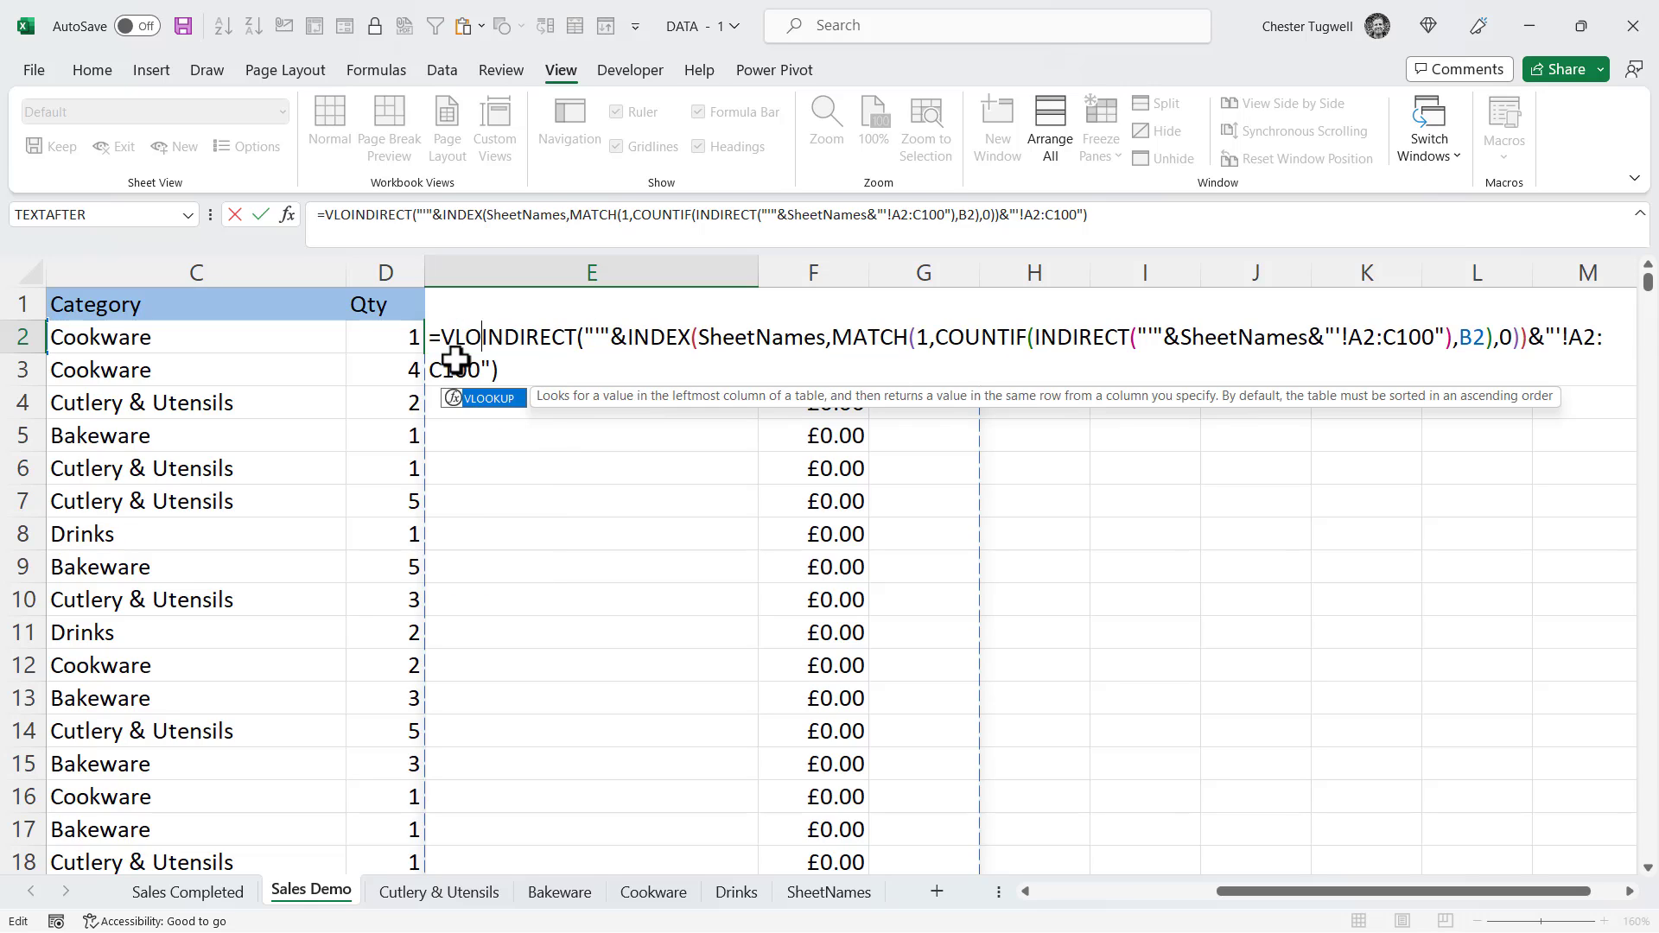
{"action": "type", "text": "UP("}
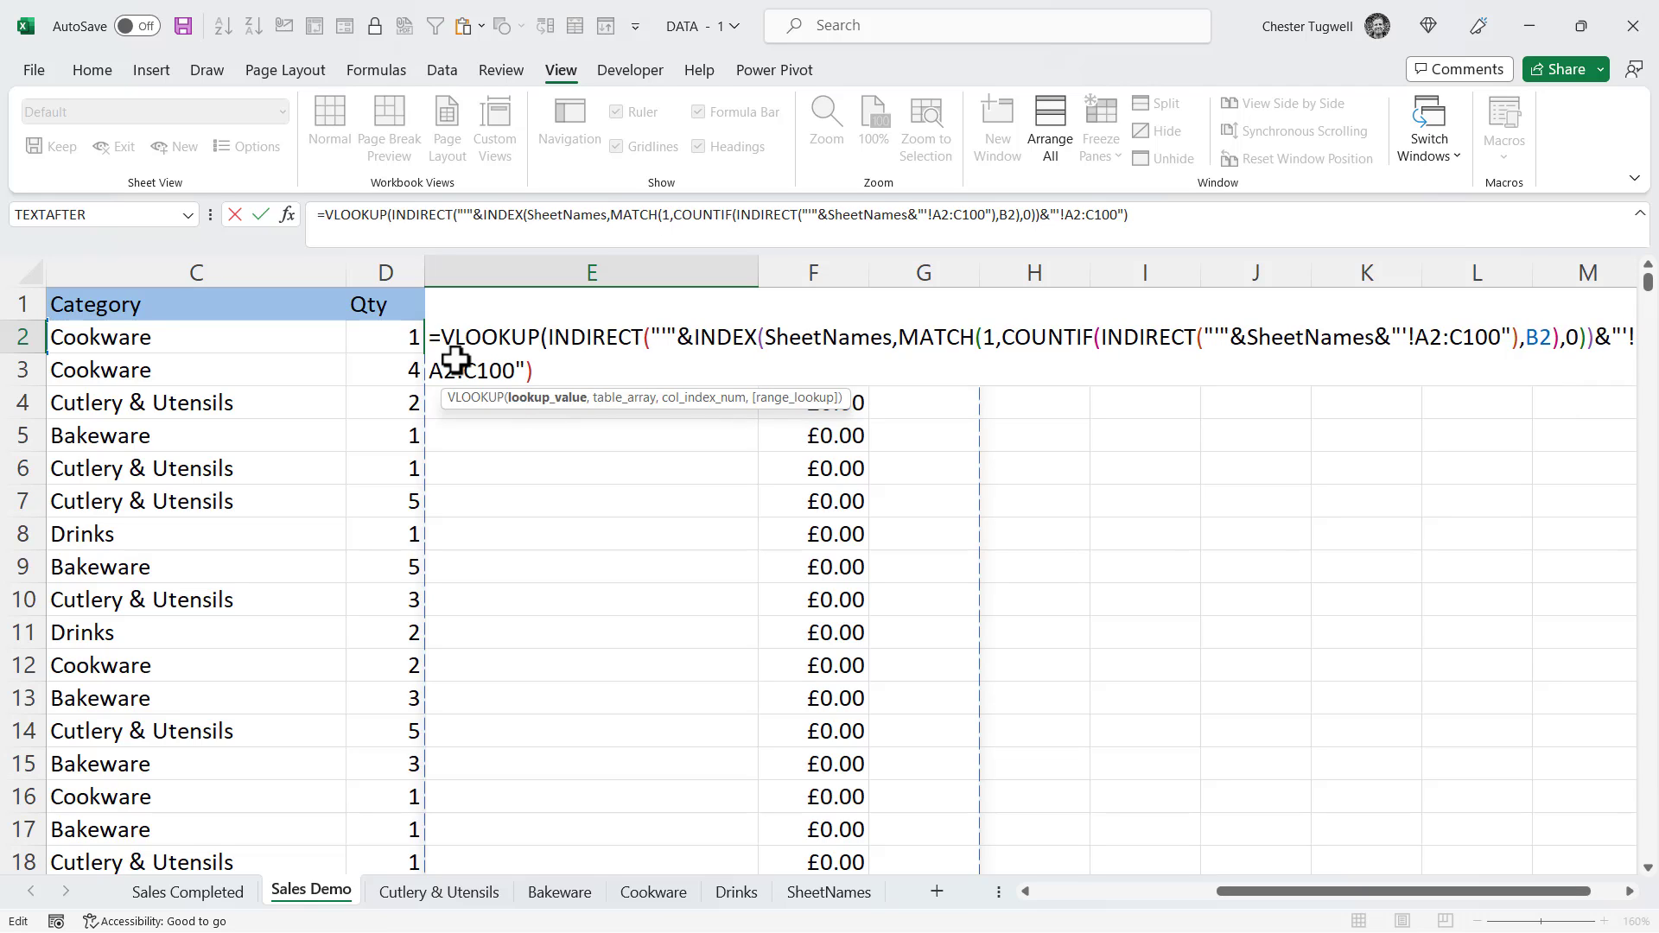
{"action": "left_click_drag", "start_coordinate": [1236, 894], "coordinate": [1101, 893]}
{"action": "left_click", "coordinate": [308, 337]}
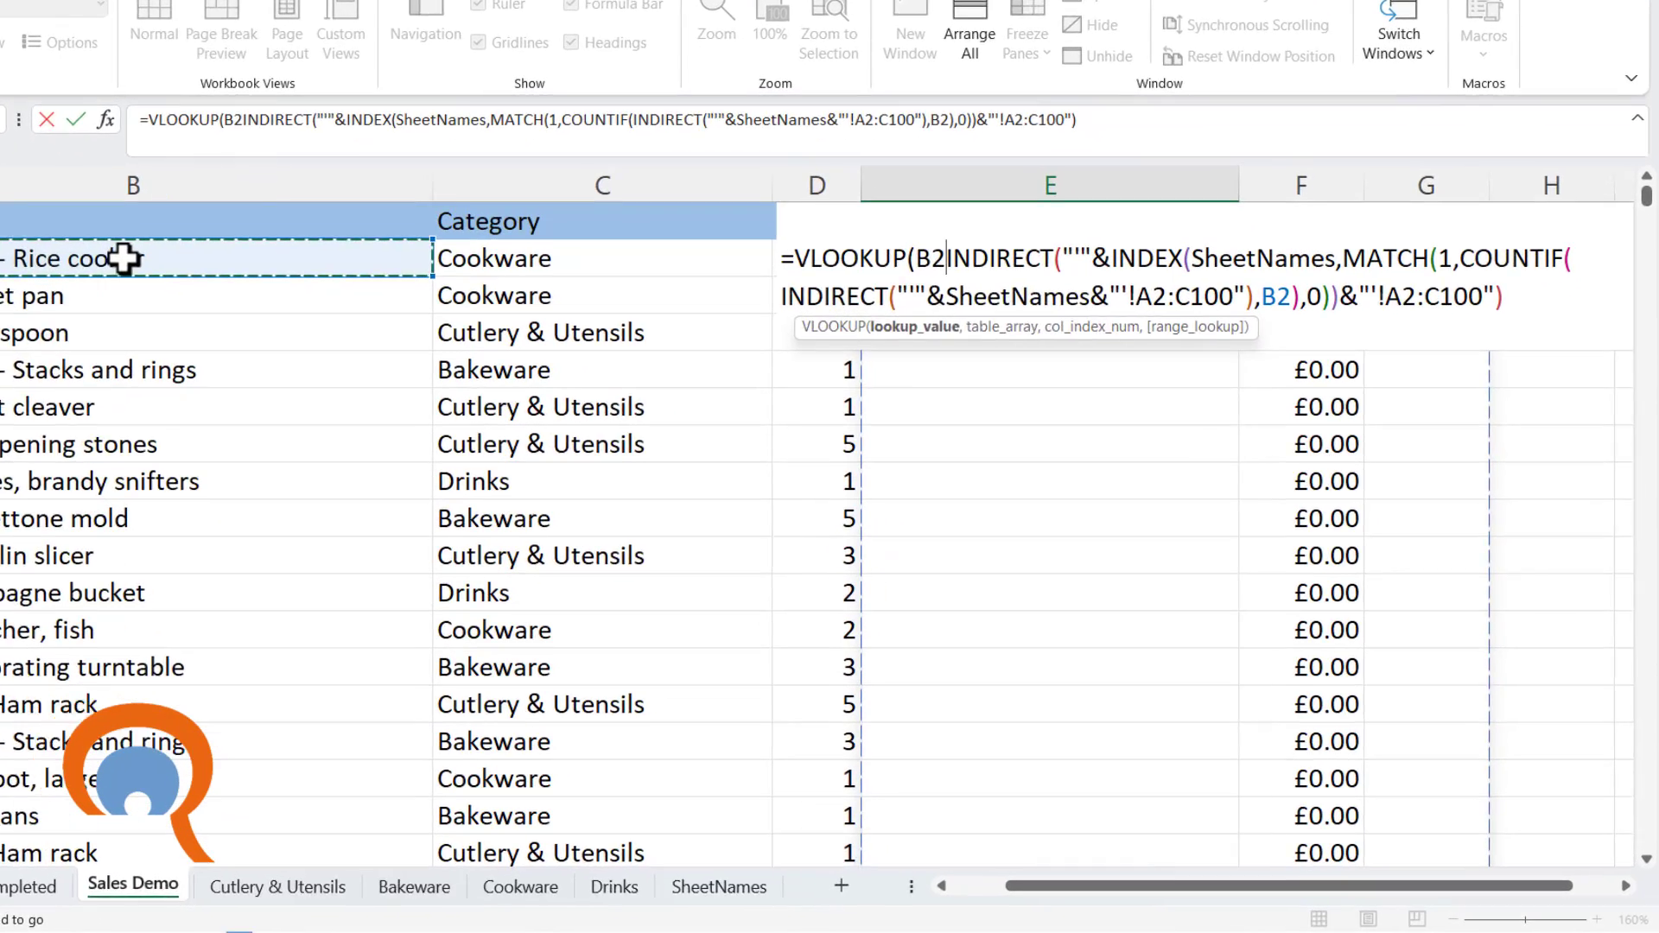
{"action": "type", "text": ","}
- Complete the VLOOKUP in E2 after the INDIRECT table array with column index 3 and exact match 0
{"action": "left_click", "coordinate": [1079, 397]}
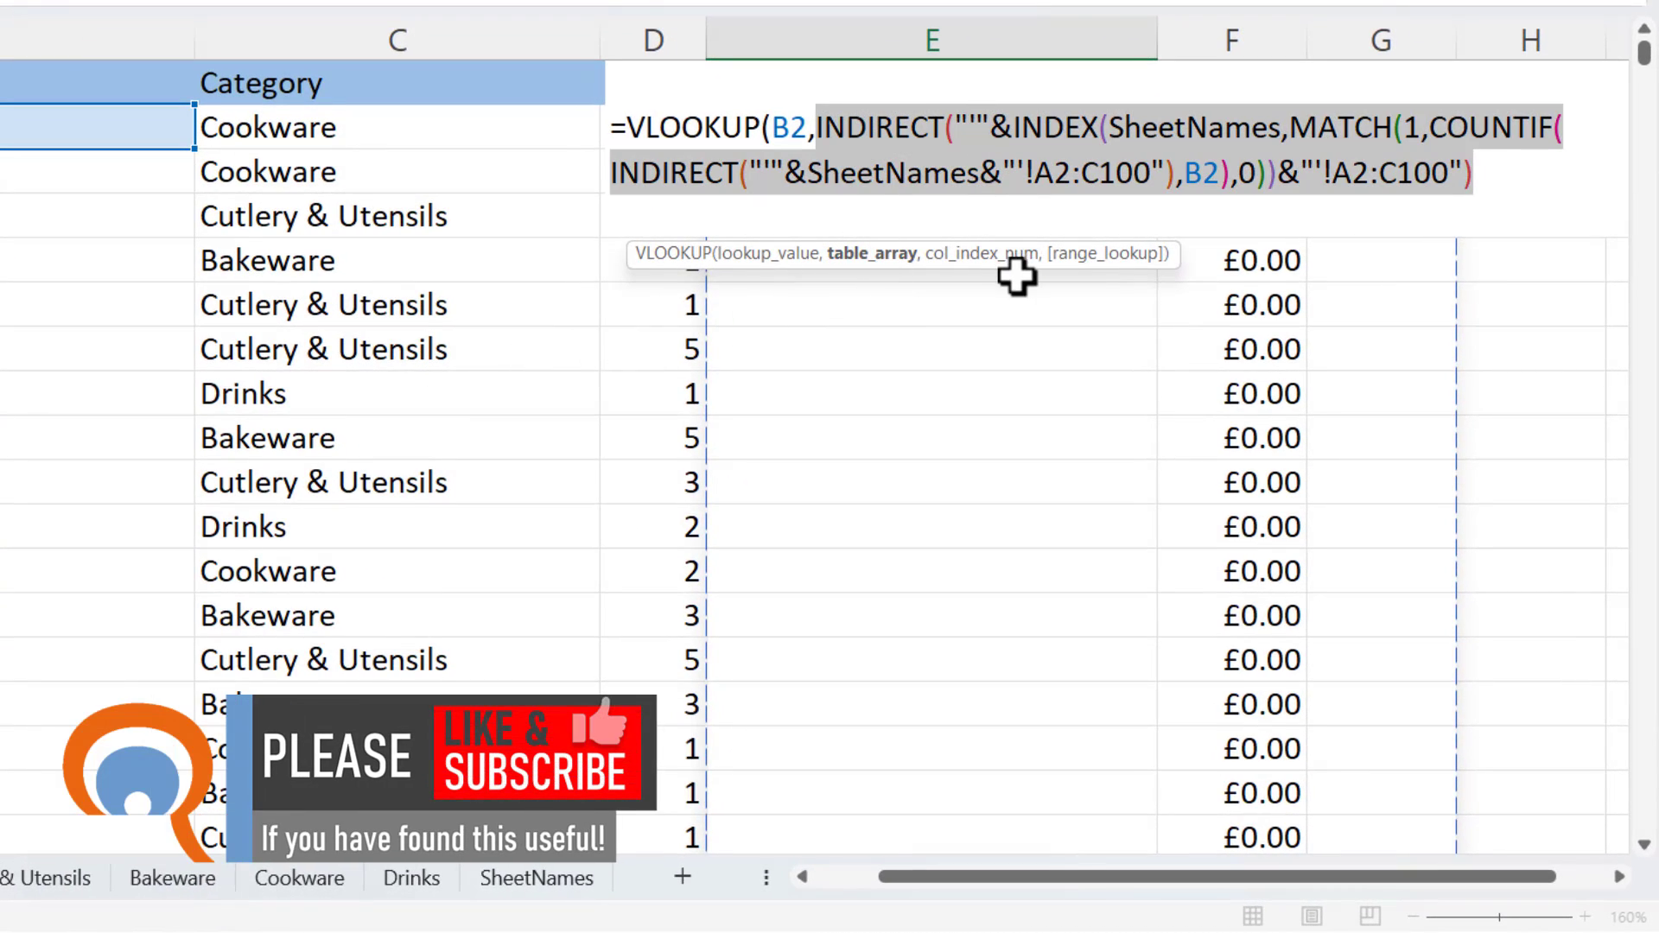
{"action": "left_click", "coordinate": [1479, 175]}
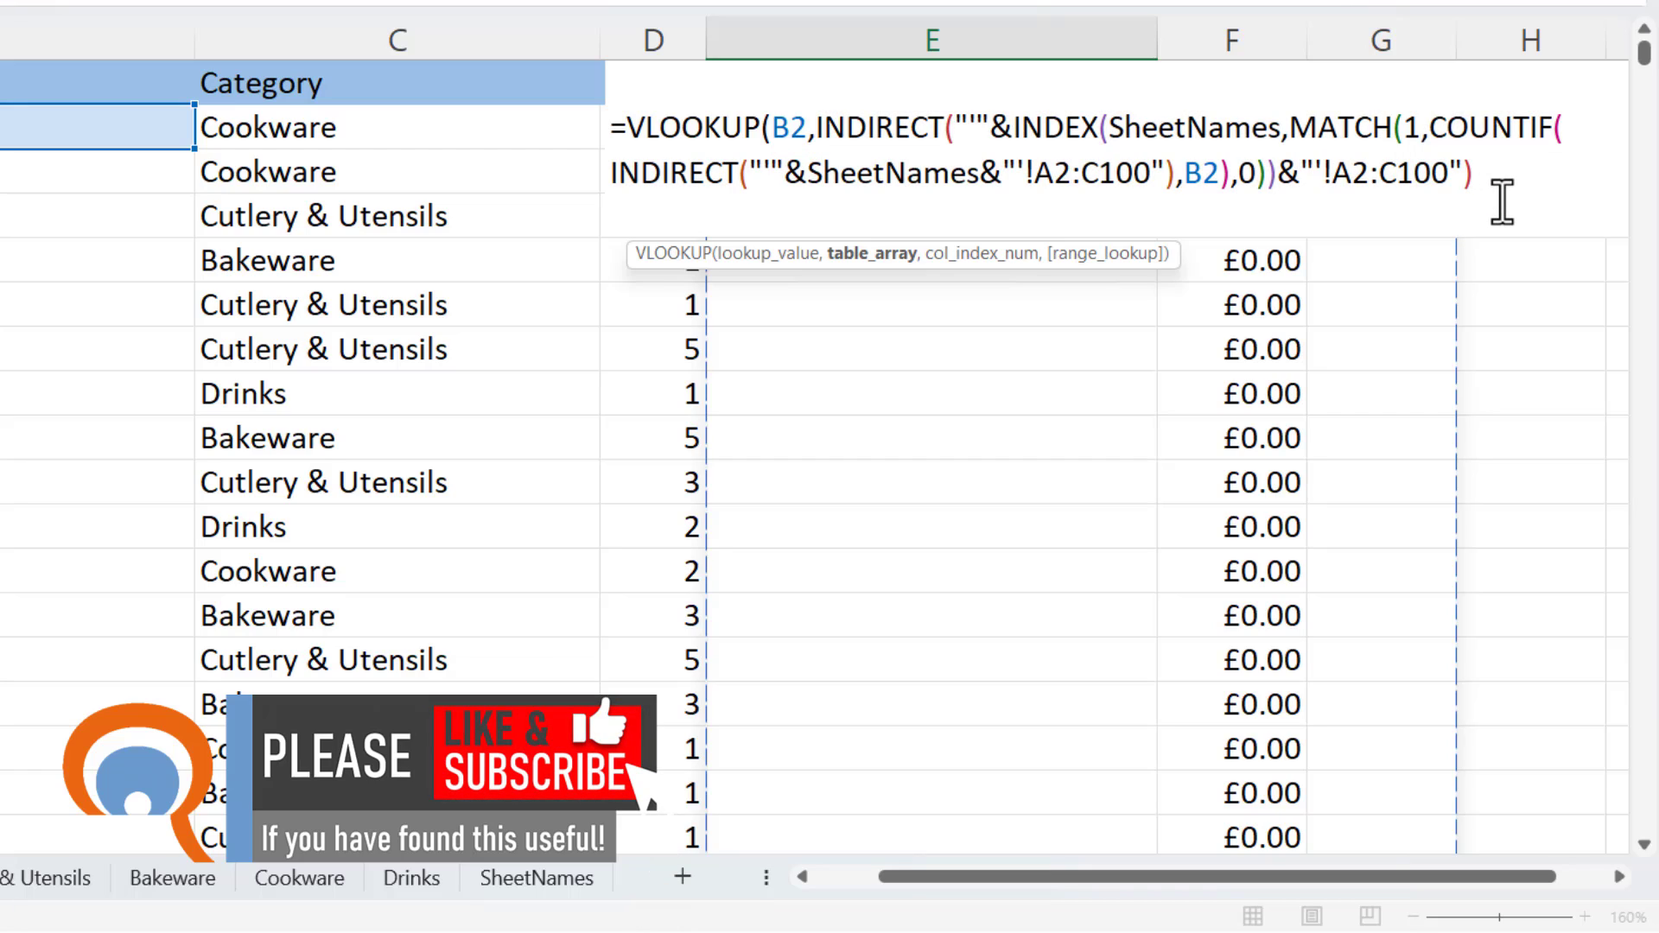
{"action": "type", "text": ","}
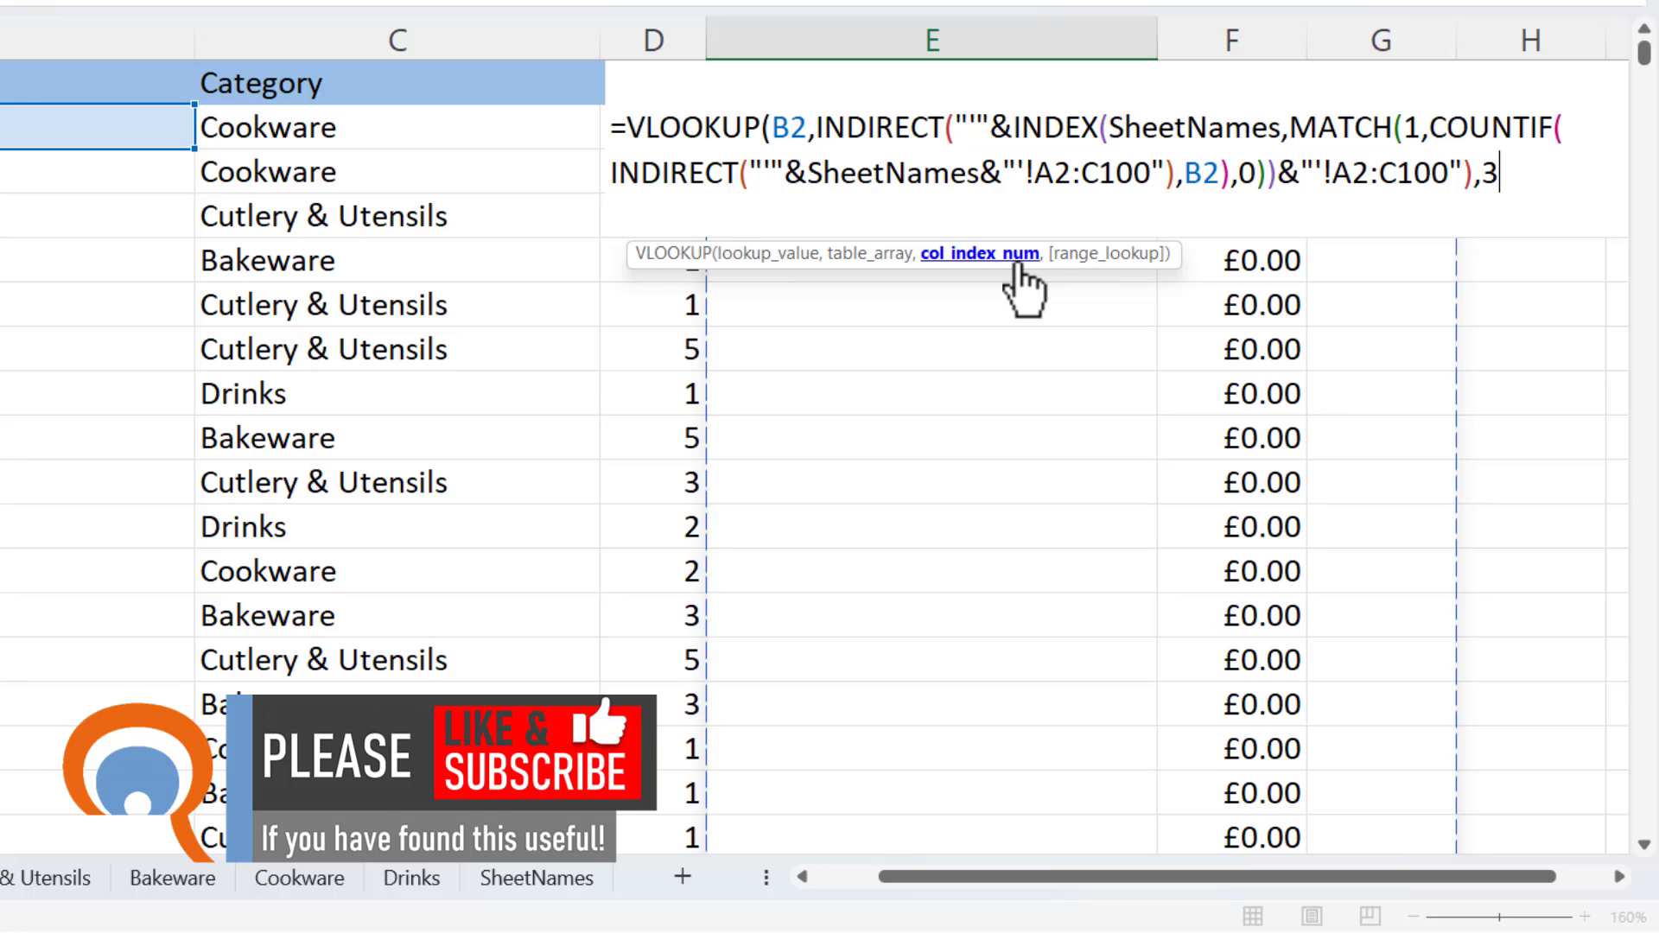
{"action": "type", "text": "3,"}
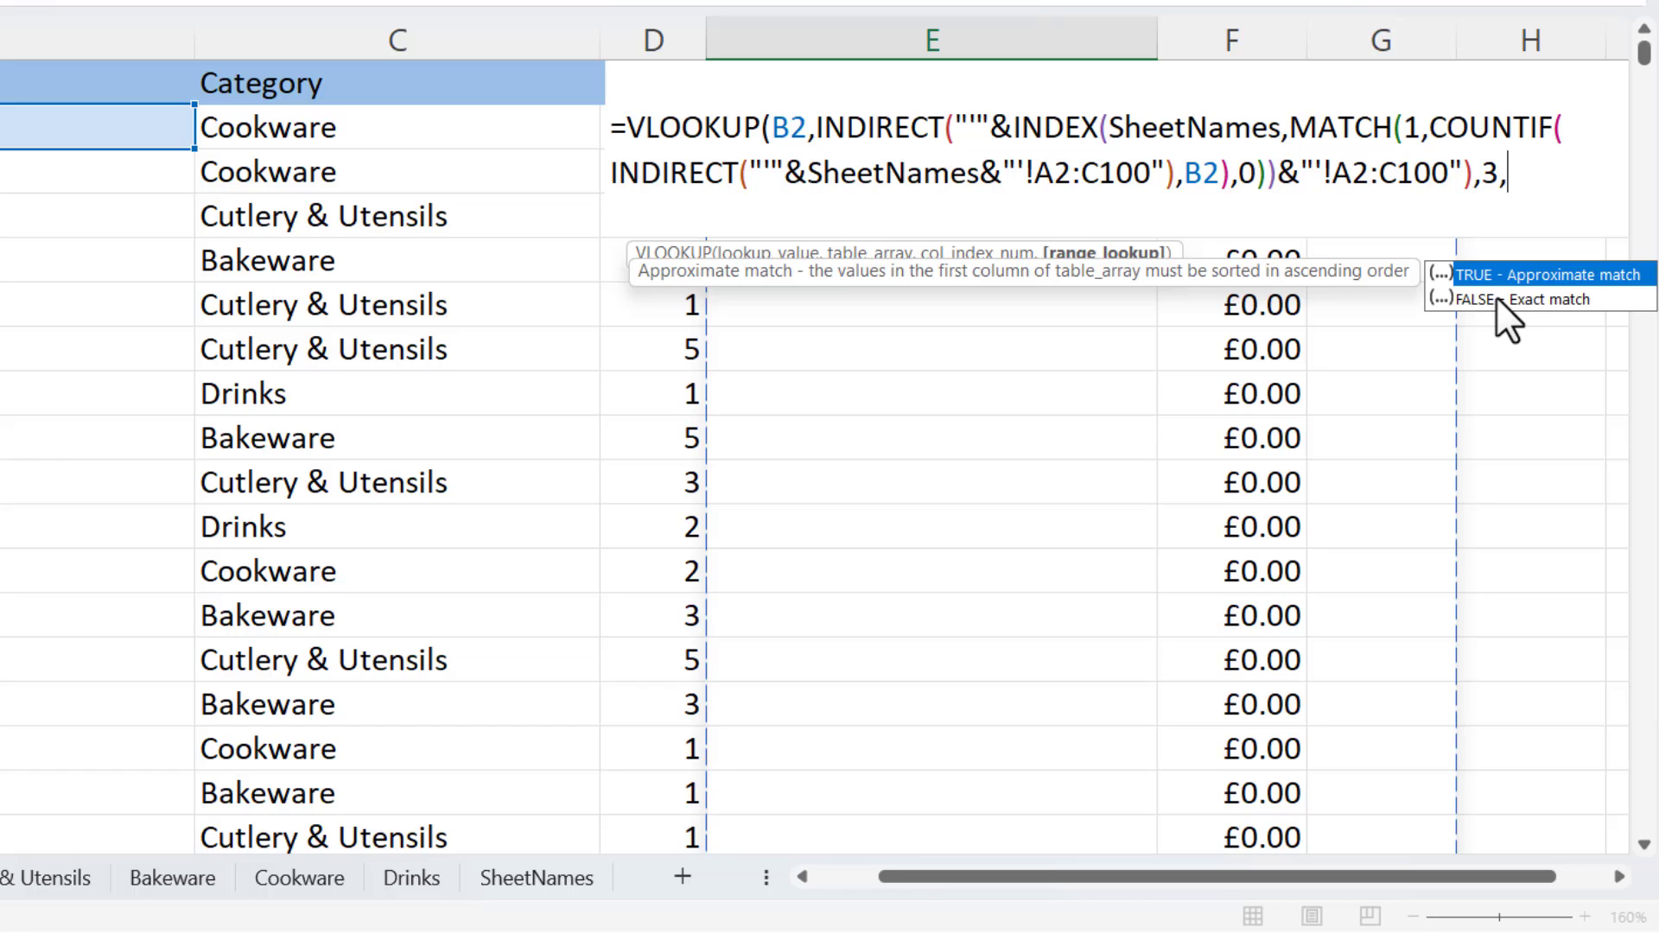
{"action": "type", "text": "0)"}
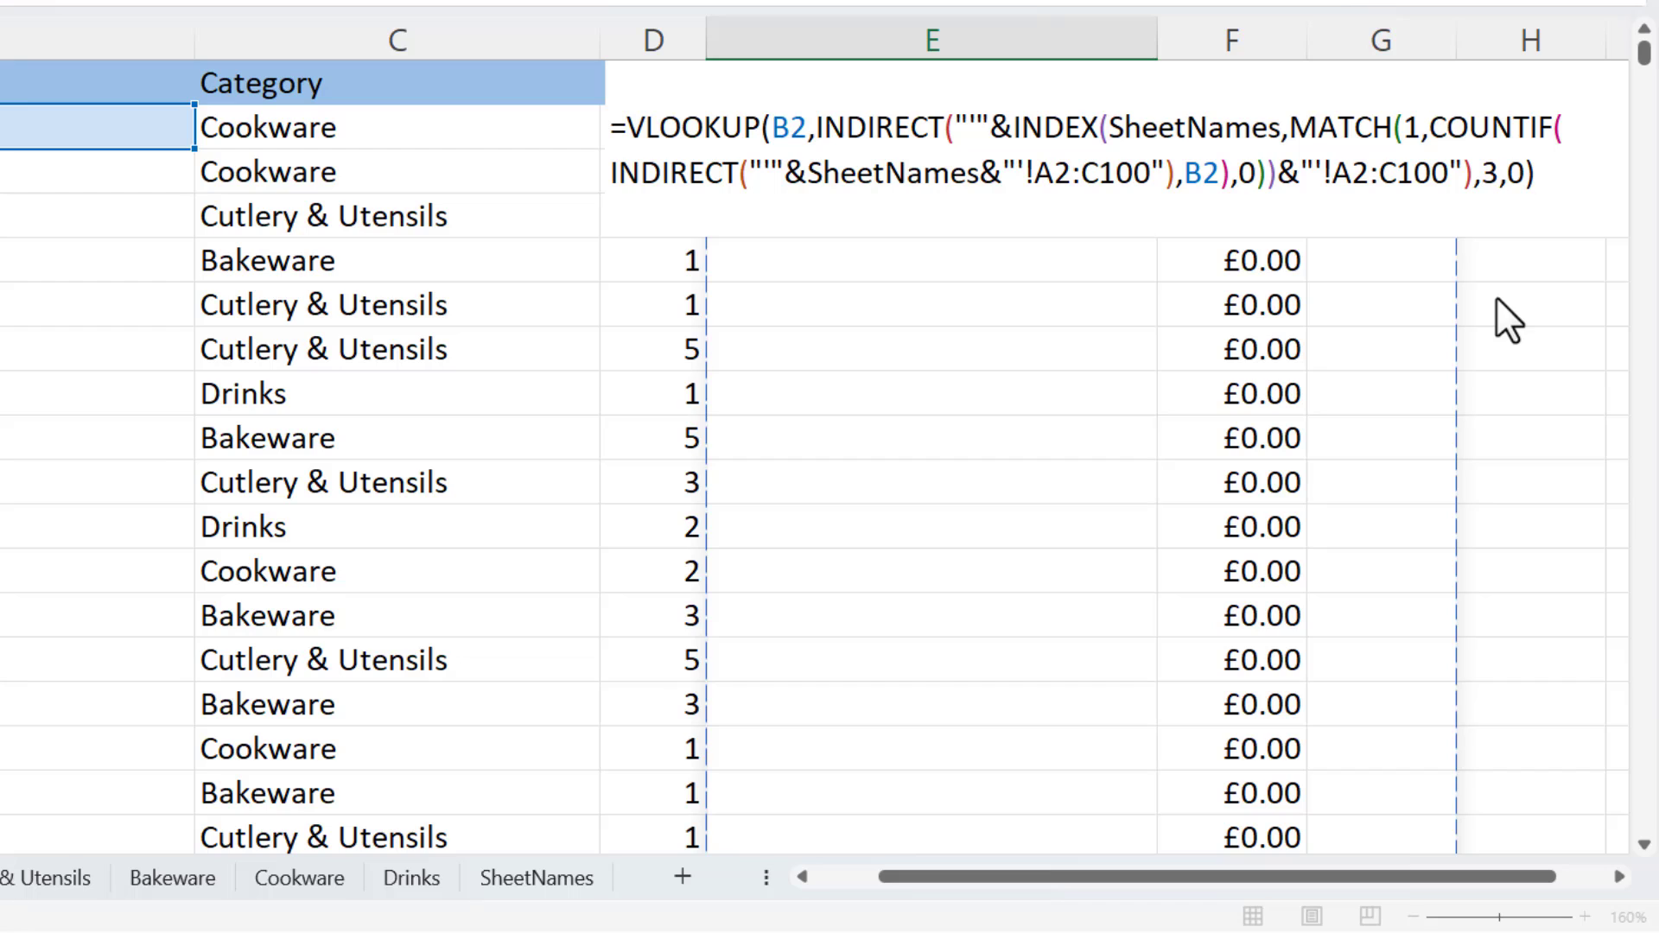
{"action": "key", "text": "Return"}
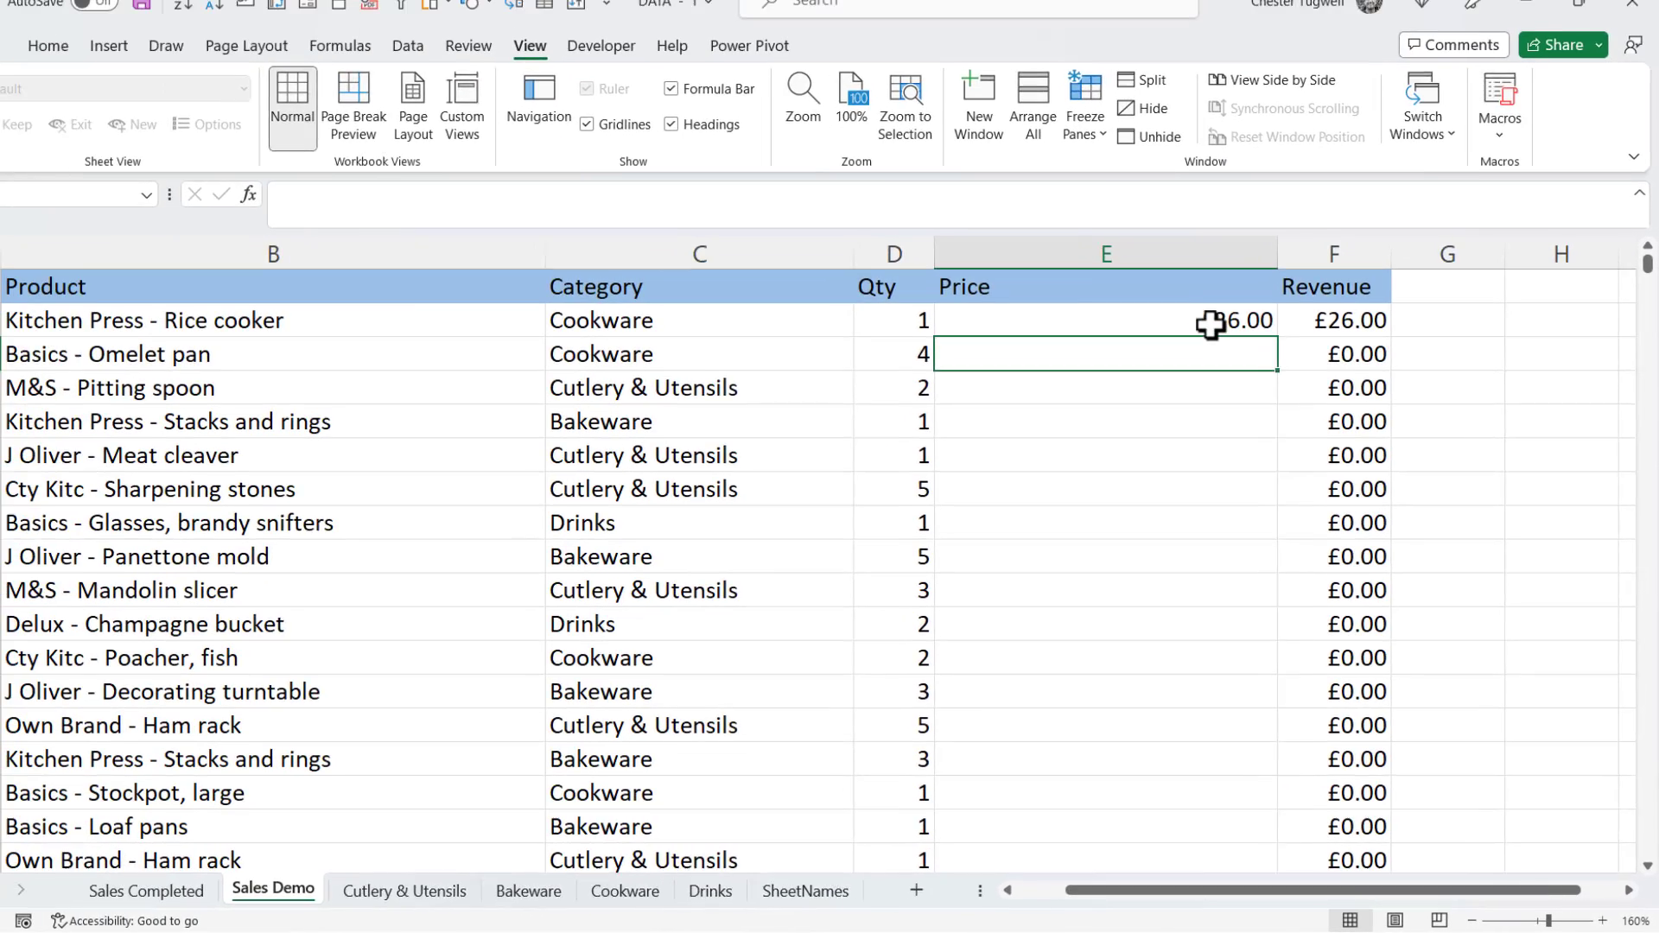
- Fill the VLOOKUP formula from E2 down the Price column
{"action": "left_click", "coordinate": [1069, 127]}
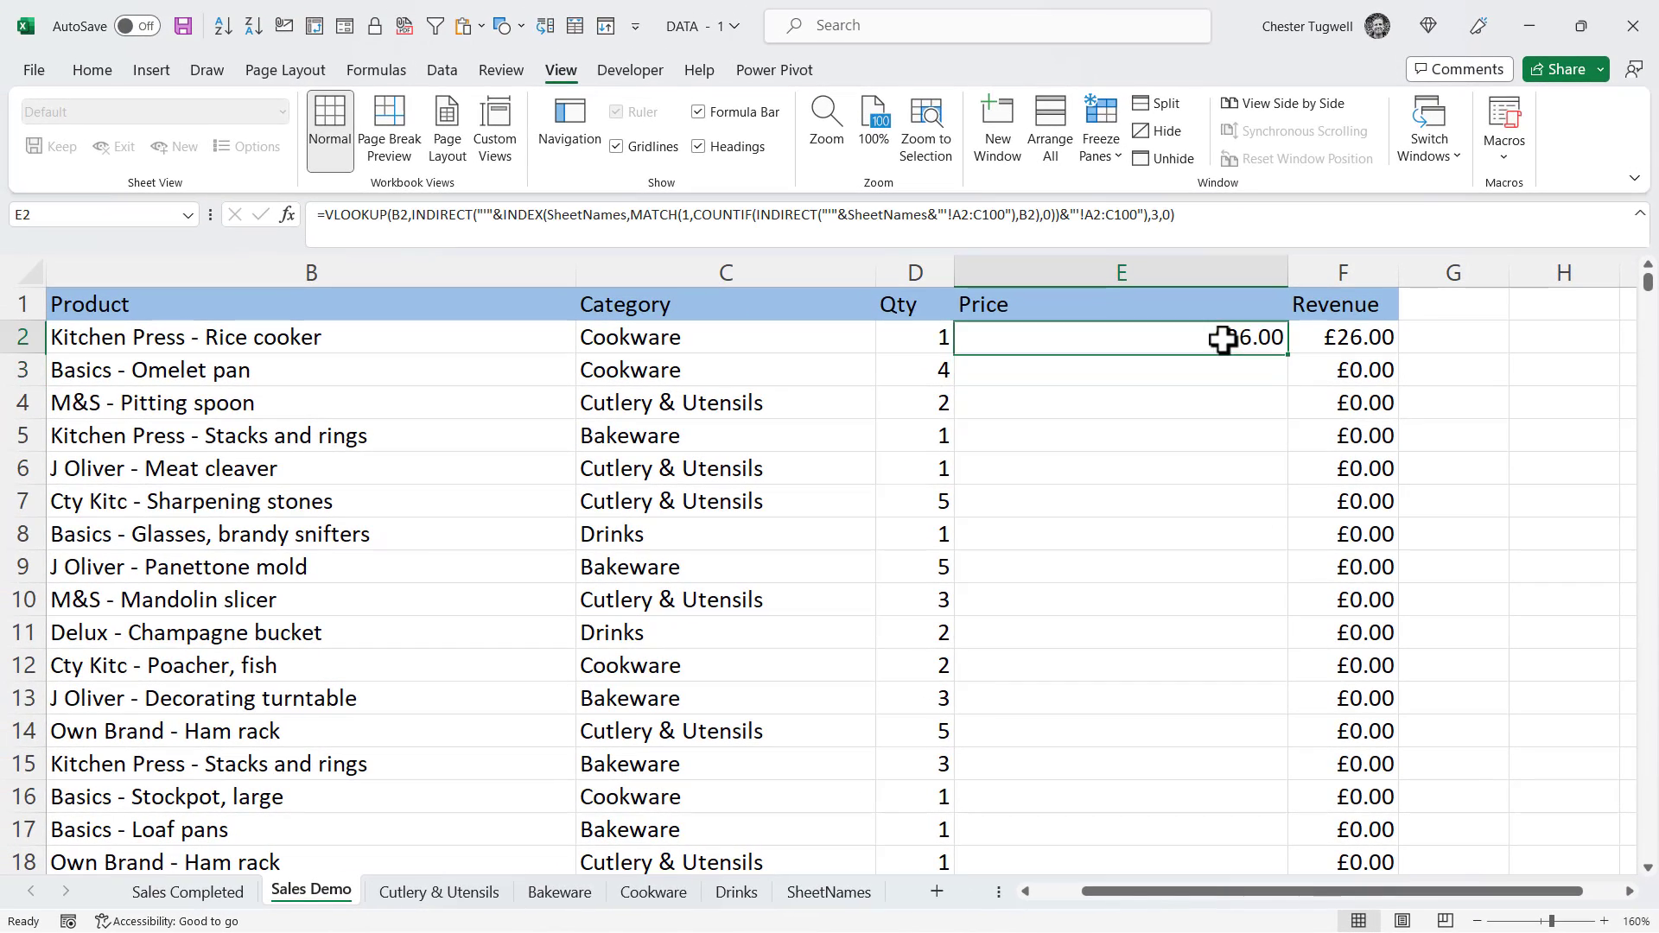
{"action": "double_click", "coordinate": [1292, 356]}
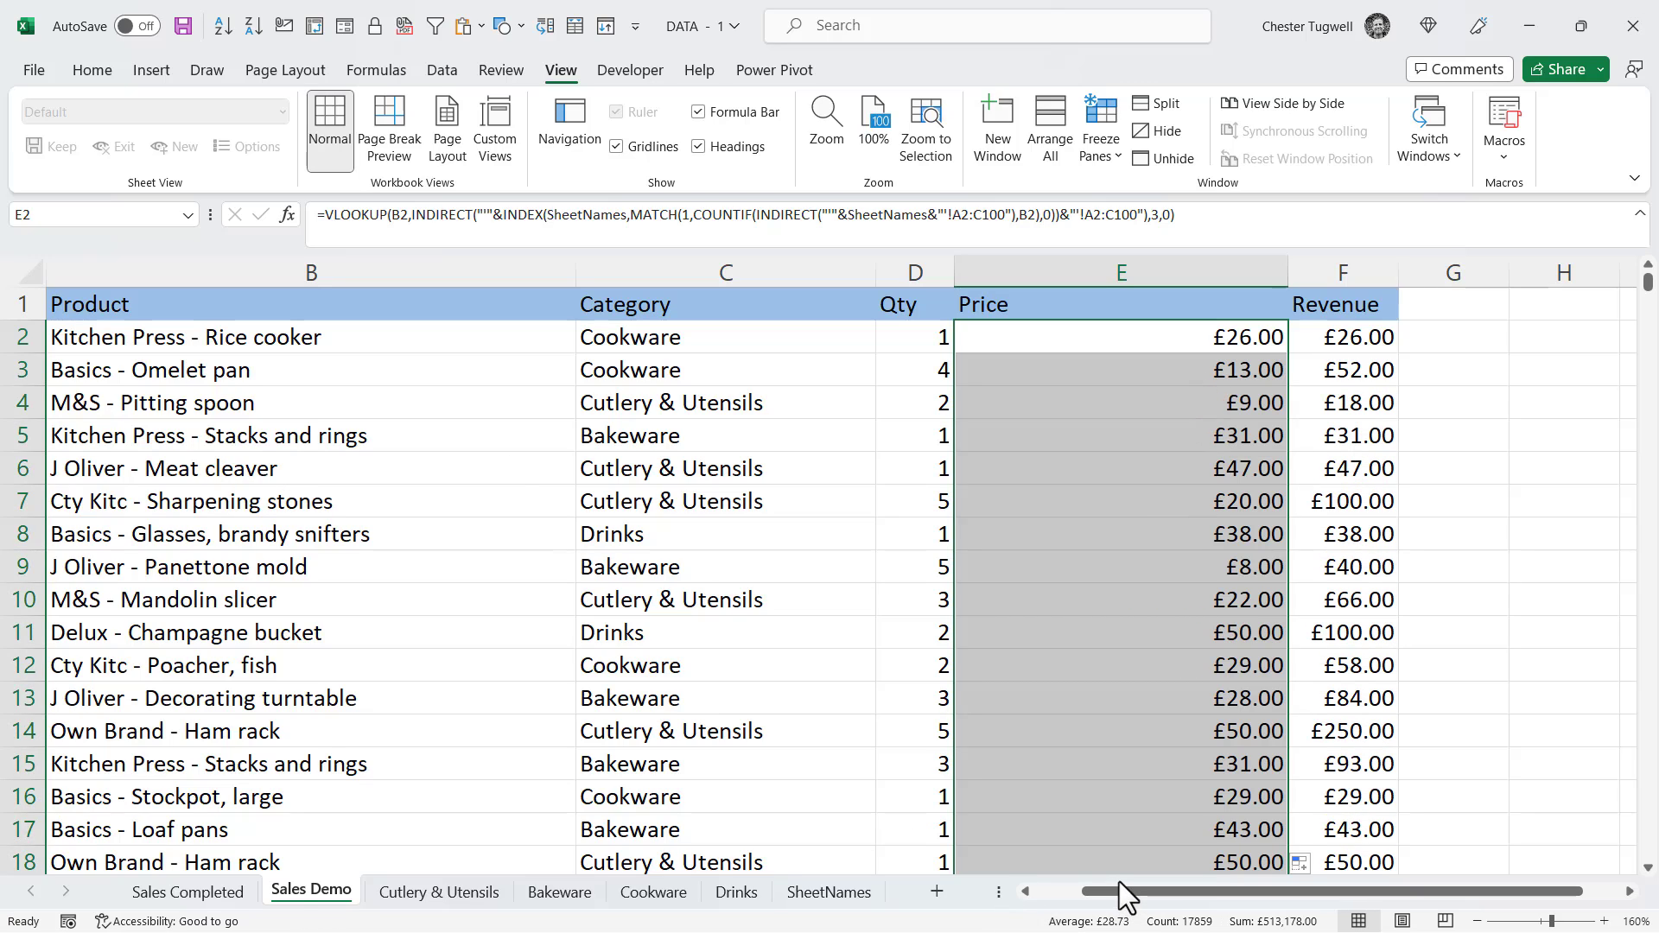
{"action": "left_click_drag", "start_coordinate": [1121, 891], "coordinate": [1092, 891]}
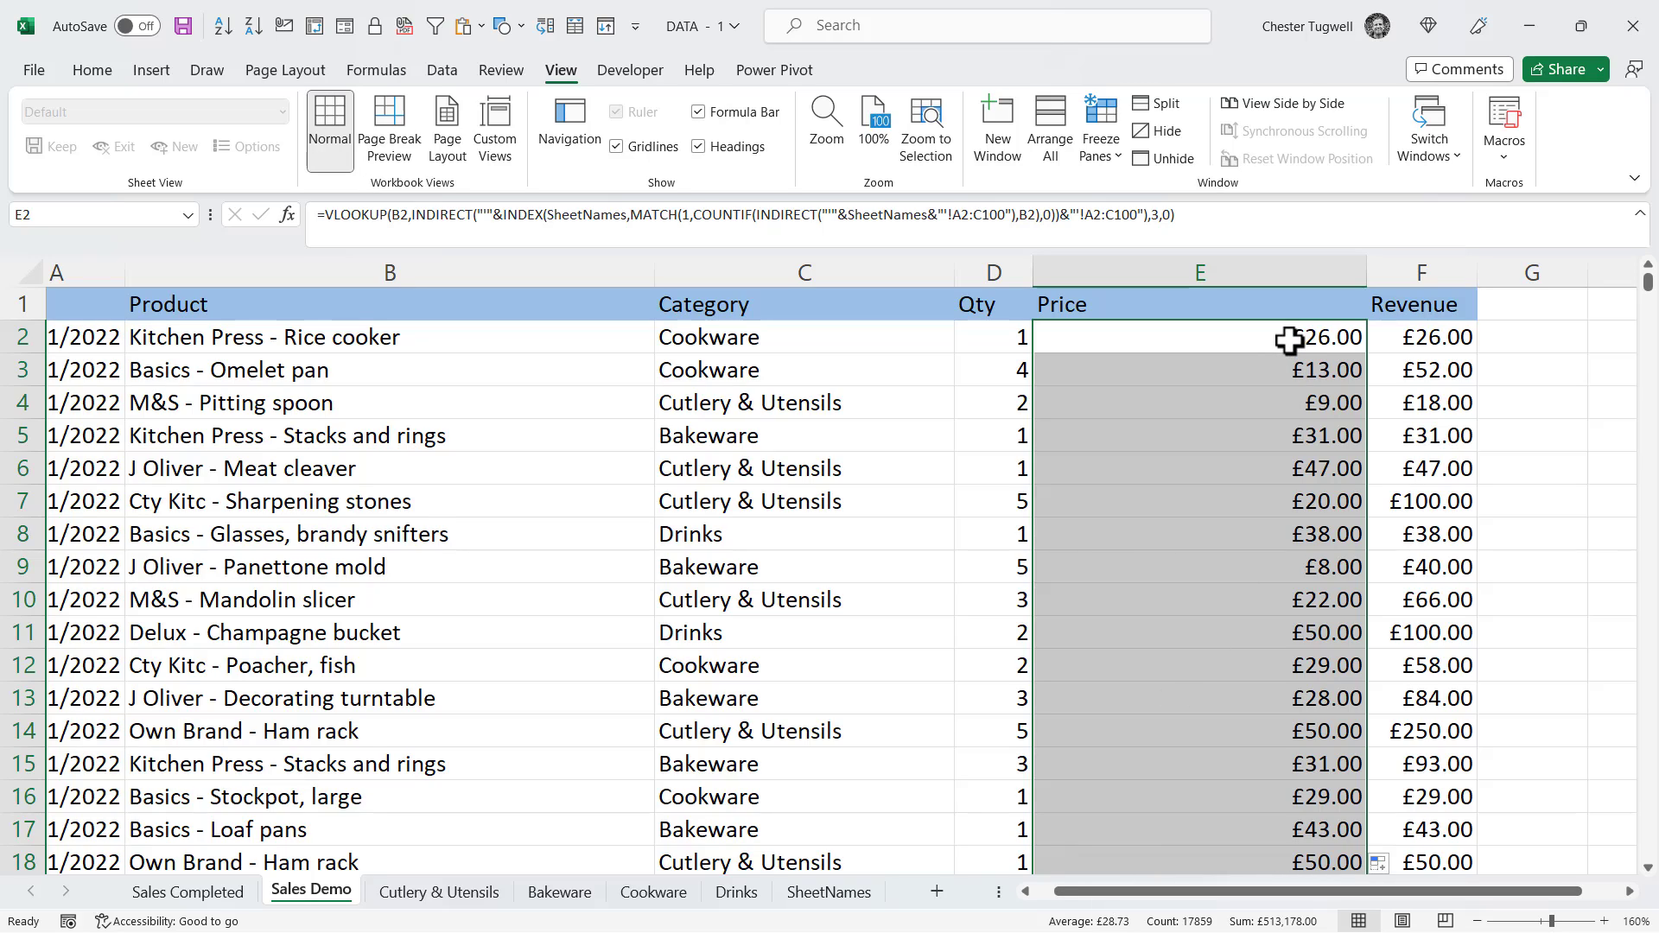
- Clear the copied price formulas from E3 down to the last data row
{"action": "left_click", "coordinate": [1293, 364]}
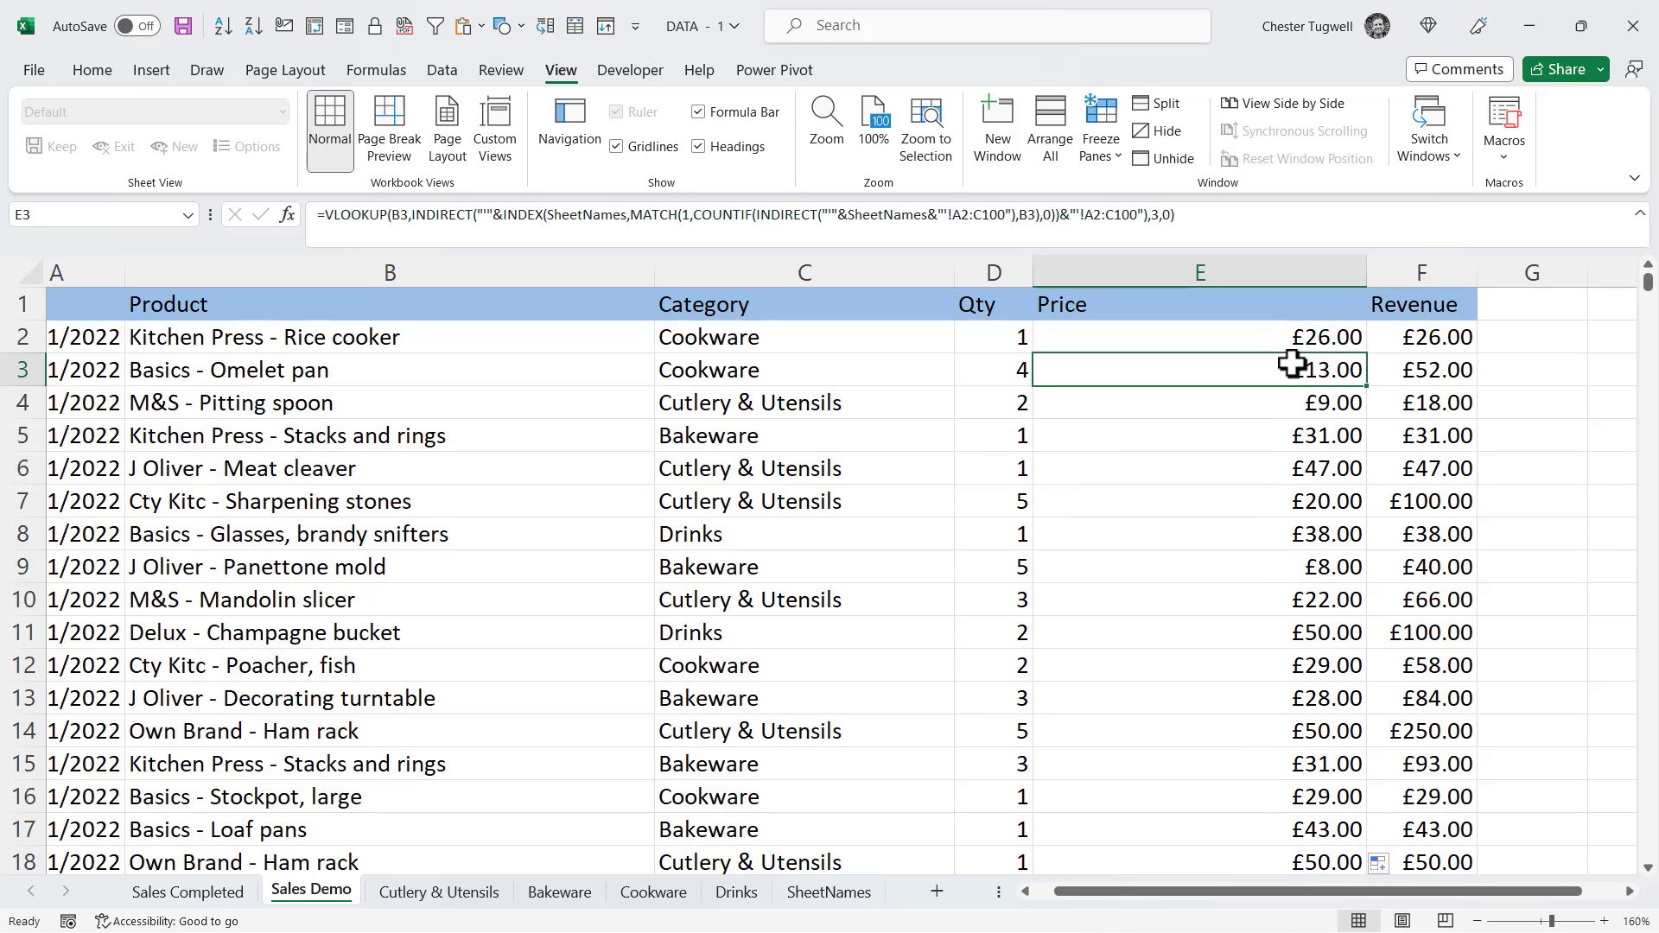
{"action": "key", "text": "ctrl+shift+Down"}
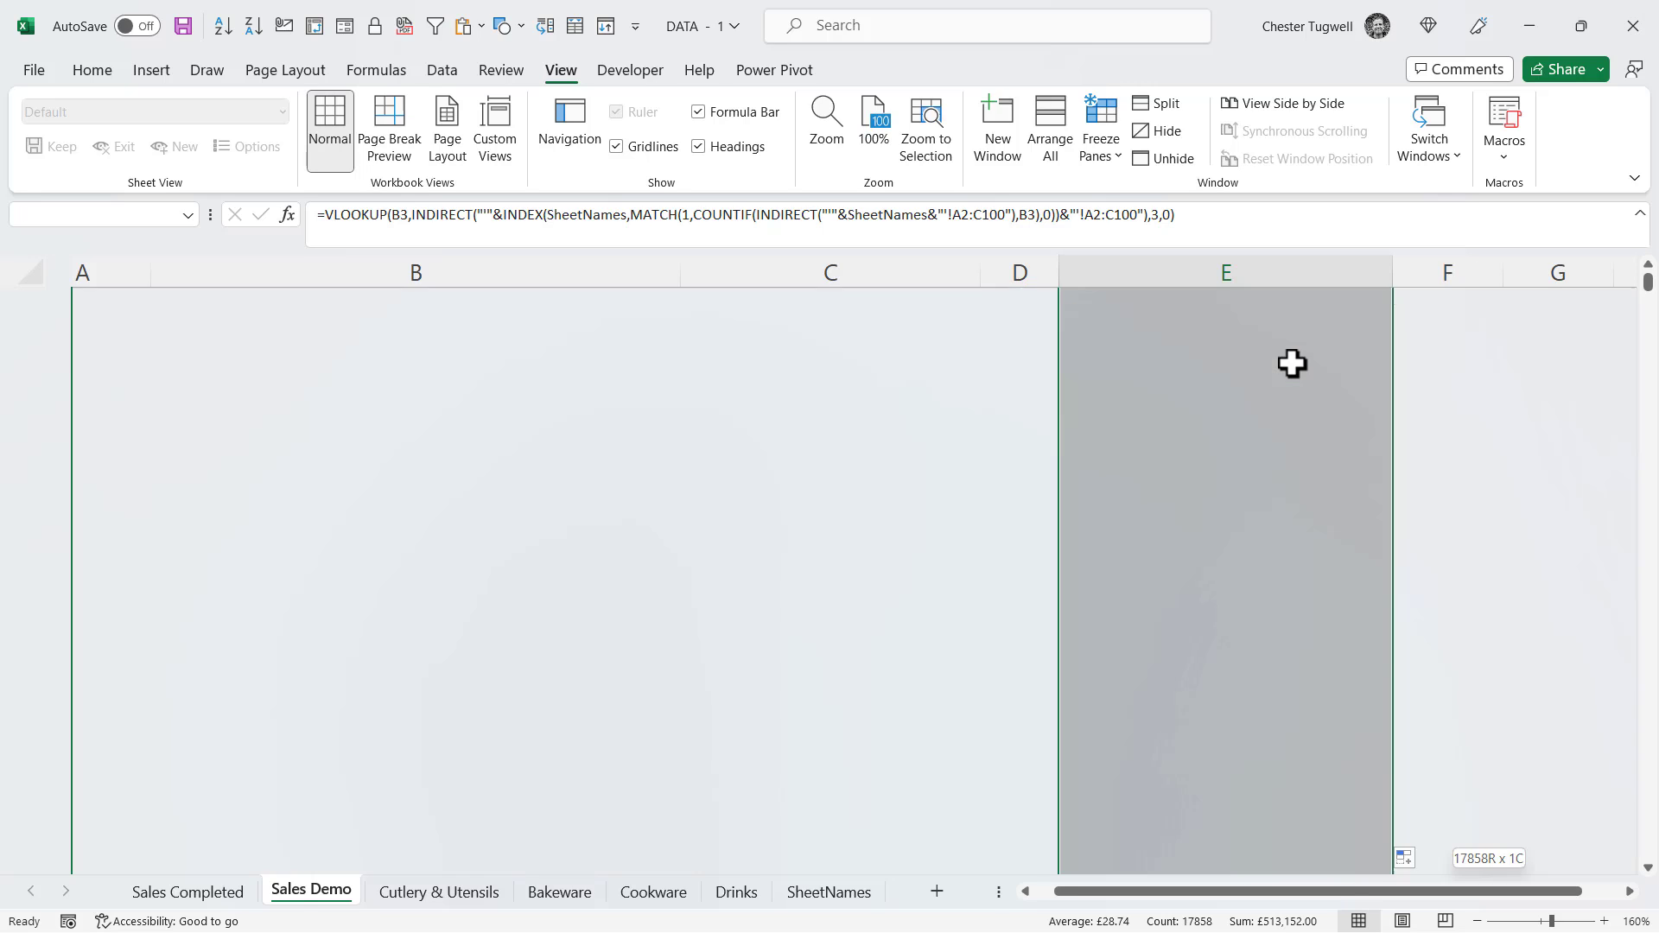
{"action": "key", "text": "Delete"}
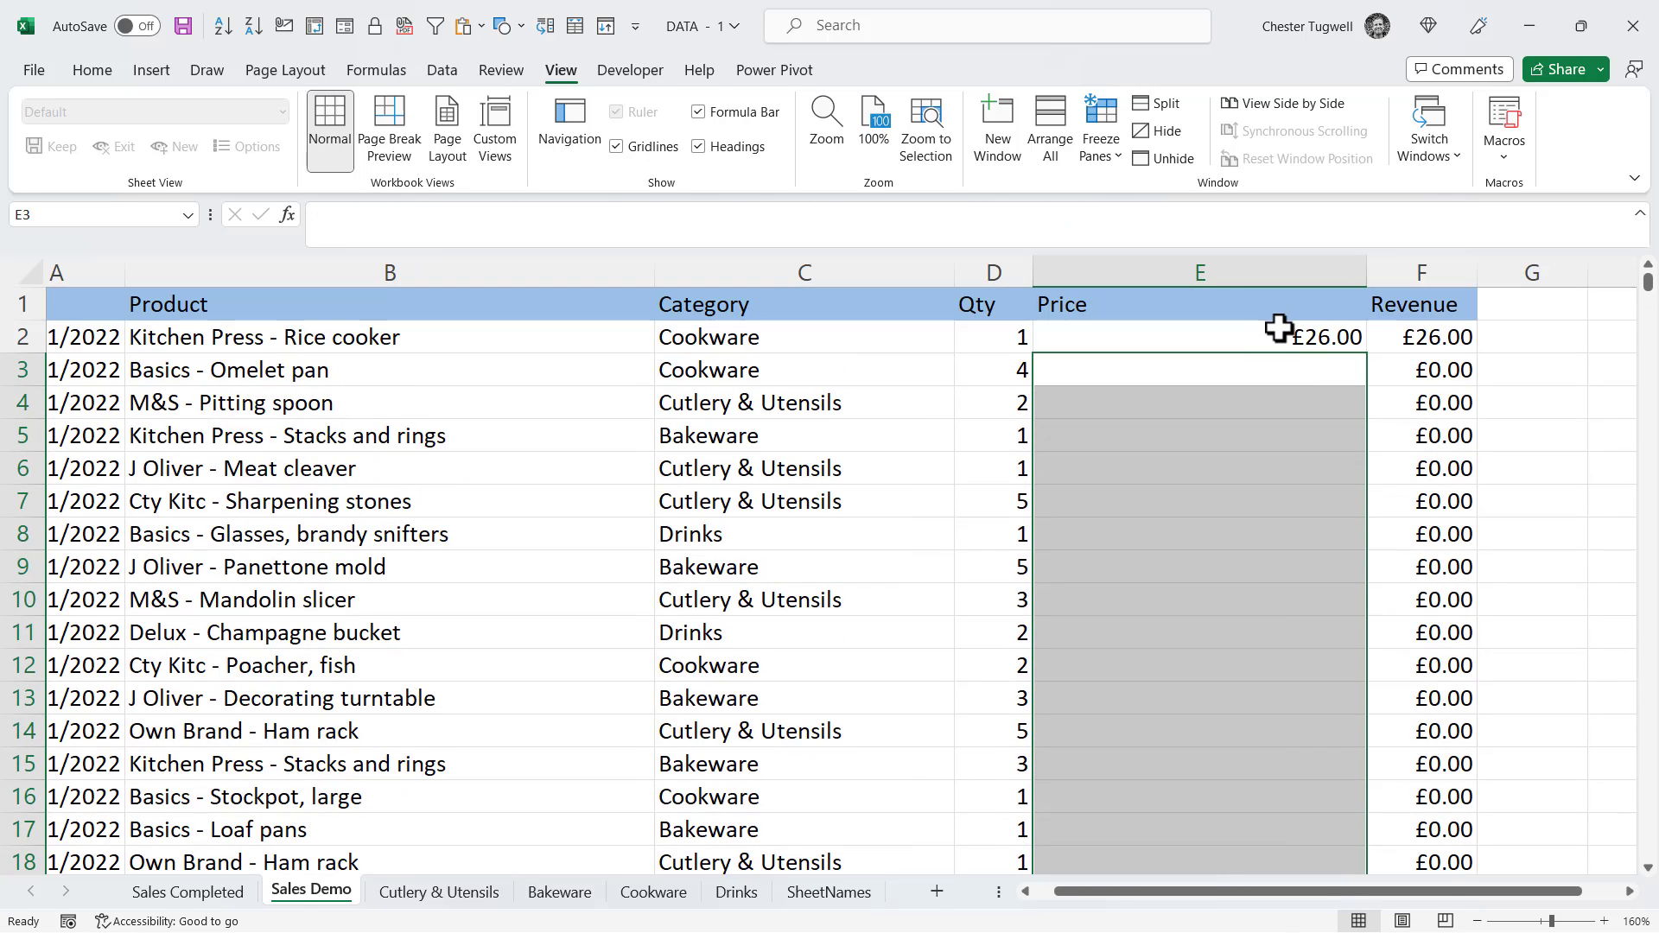
- Re-enter the VLOOKUP formula in E2 as an array formula and fill it down the Price column
{"action": "double_click", "coordinate": [1279, 336]}
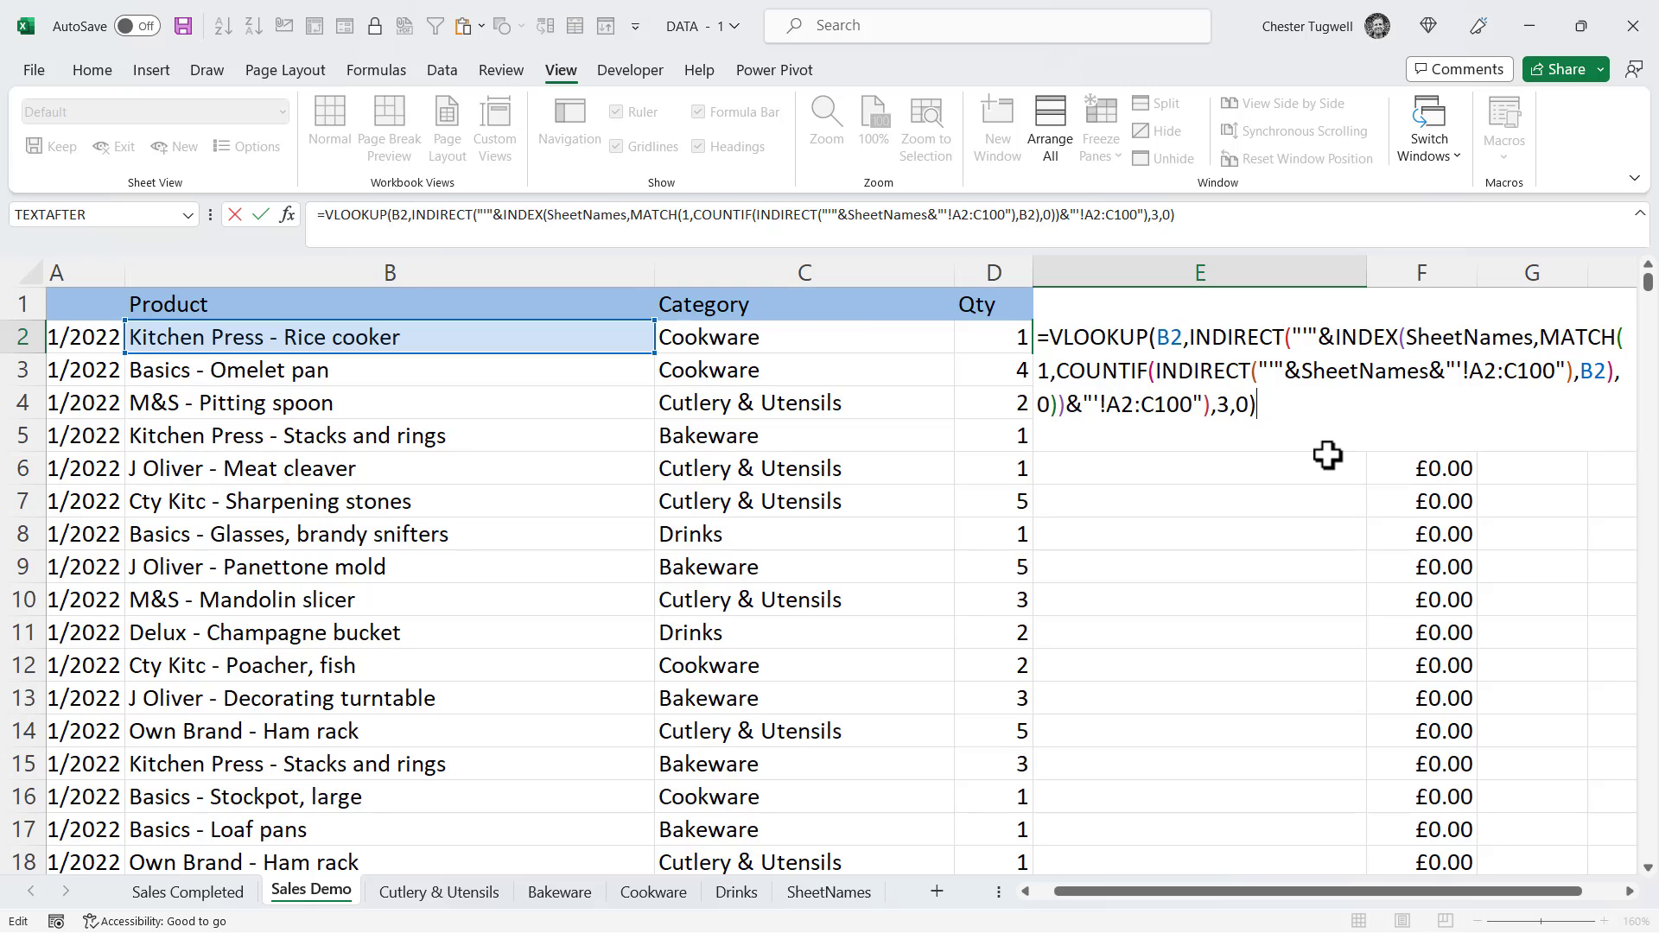
{"action": "key", "text": "ctrl+shift+Return"}
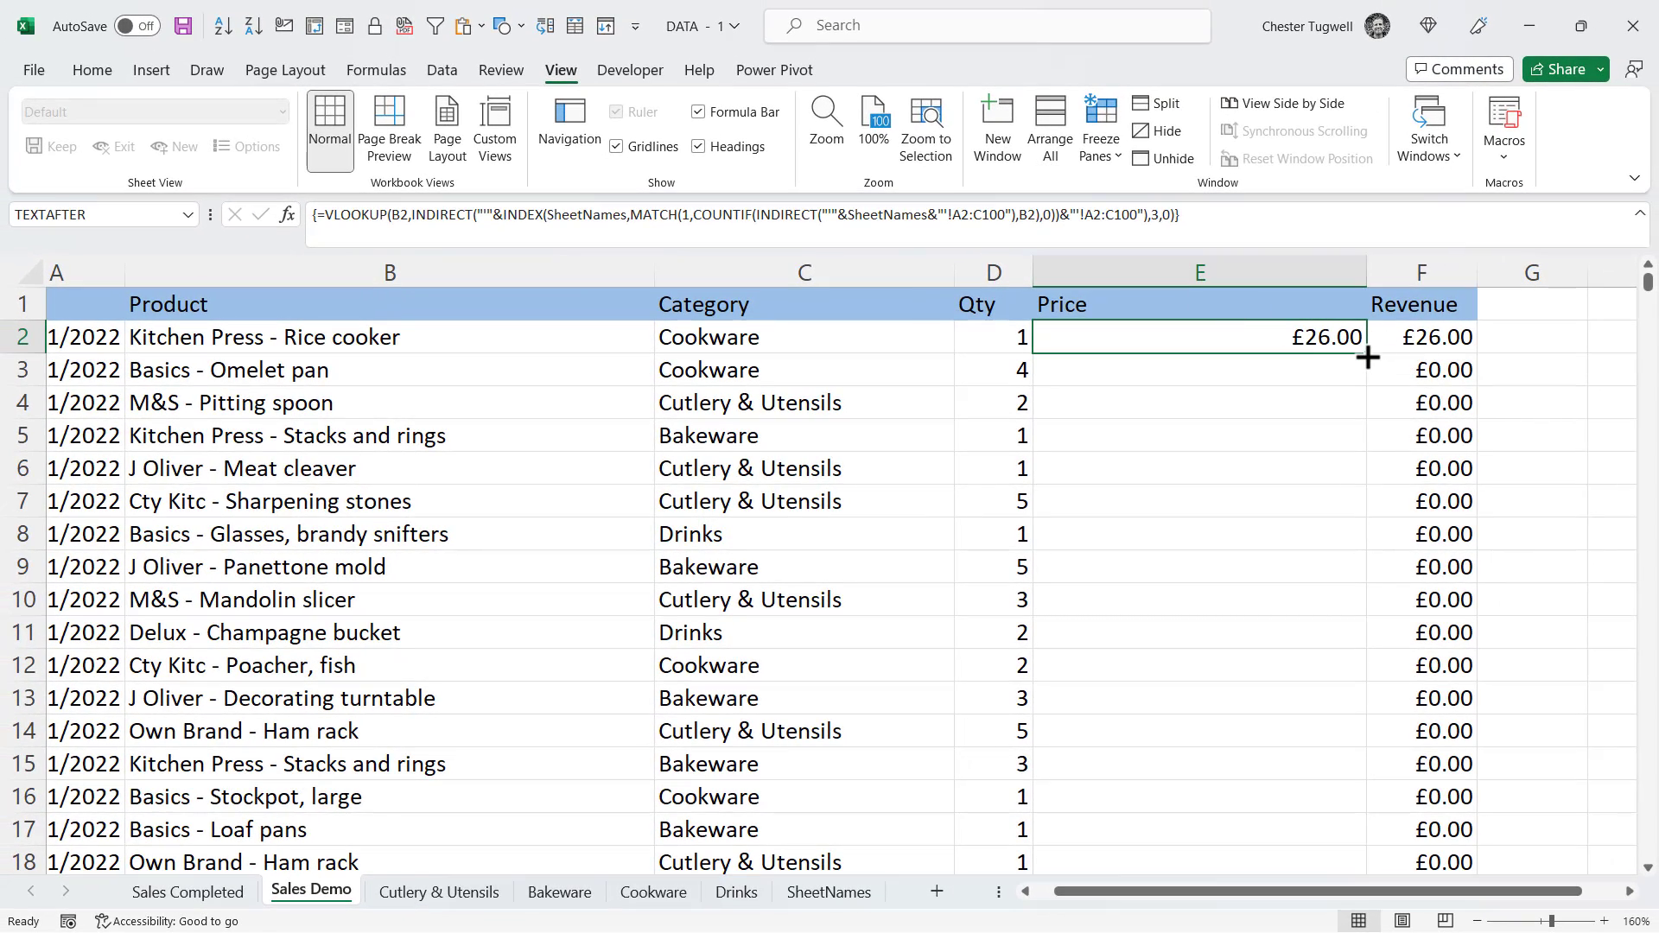
{"action": "double_click", "coordinate": [1367, 357]}
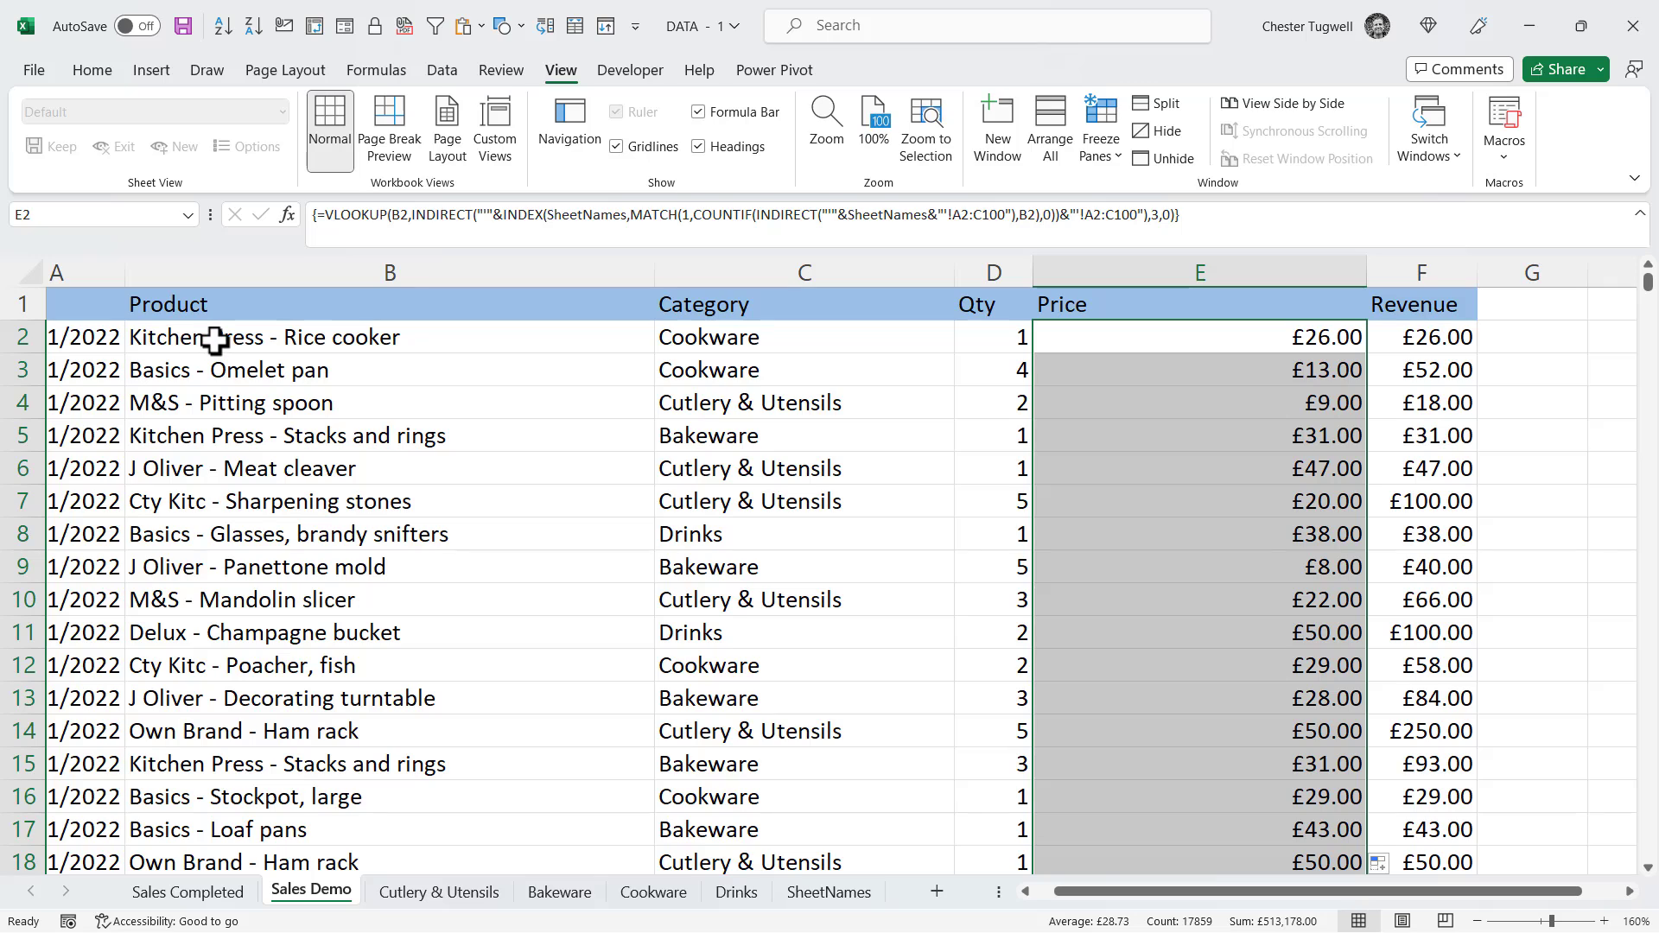
- Look up B2's product, Kitchen Press - Rice cooker, on the Cookware sheet with Find to check its price
{"action": "left_click", "coordinate": [365, 340]}
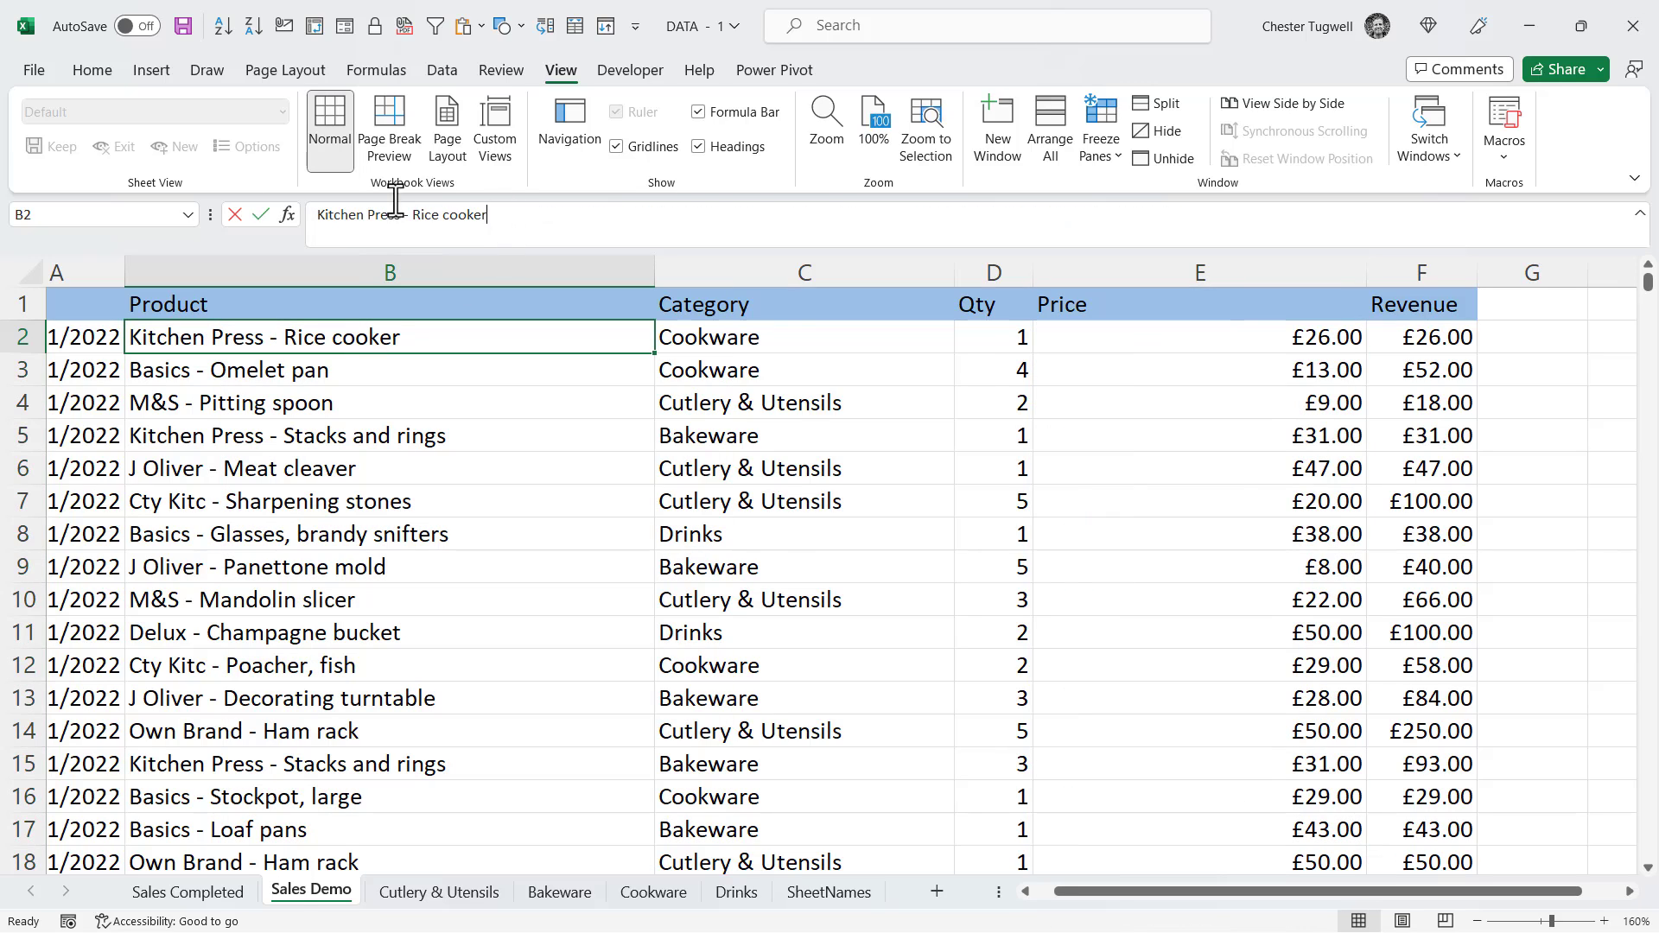
{"action": "key", "text": "ctrl+Page_Down"}
{"action": "key", "text": "ctrl+Page_Down"}
{"action": "key", "text": "ctrl+Page_Down"}
{"action": "left_click", "coordinate": [241, 471]}
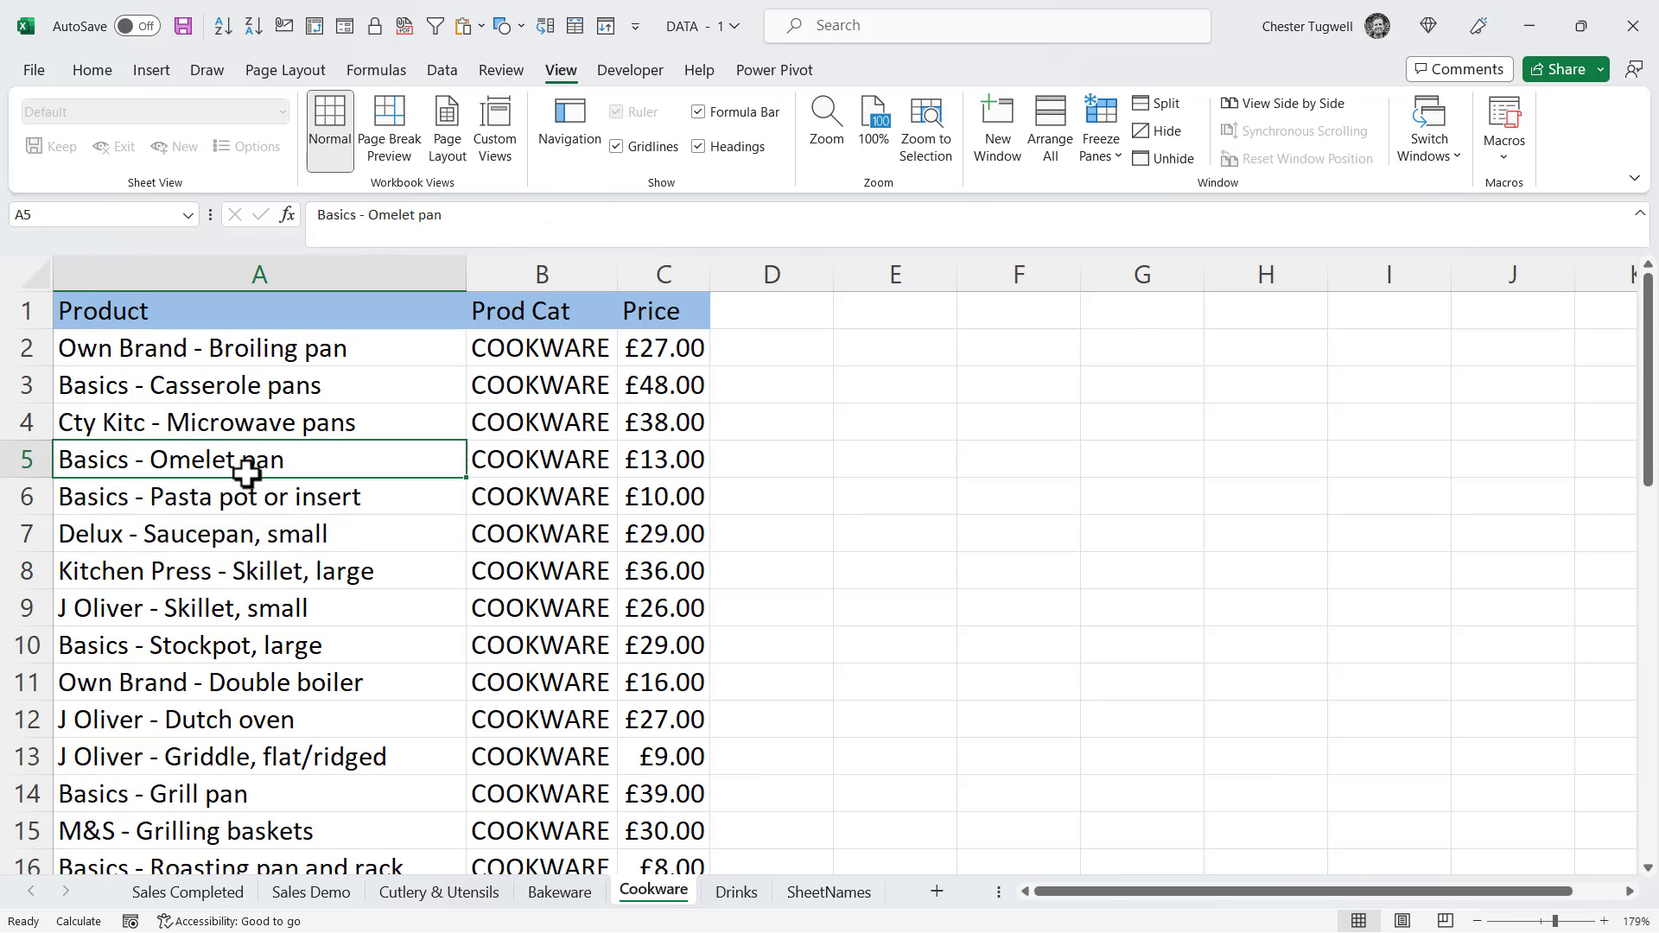
{"action": "key", "text": "ctrl+f"}
{"action": "key", "text": "Return"}
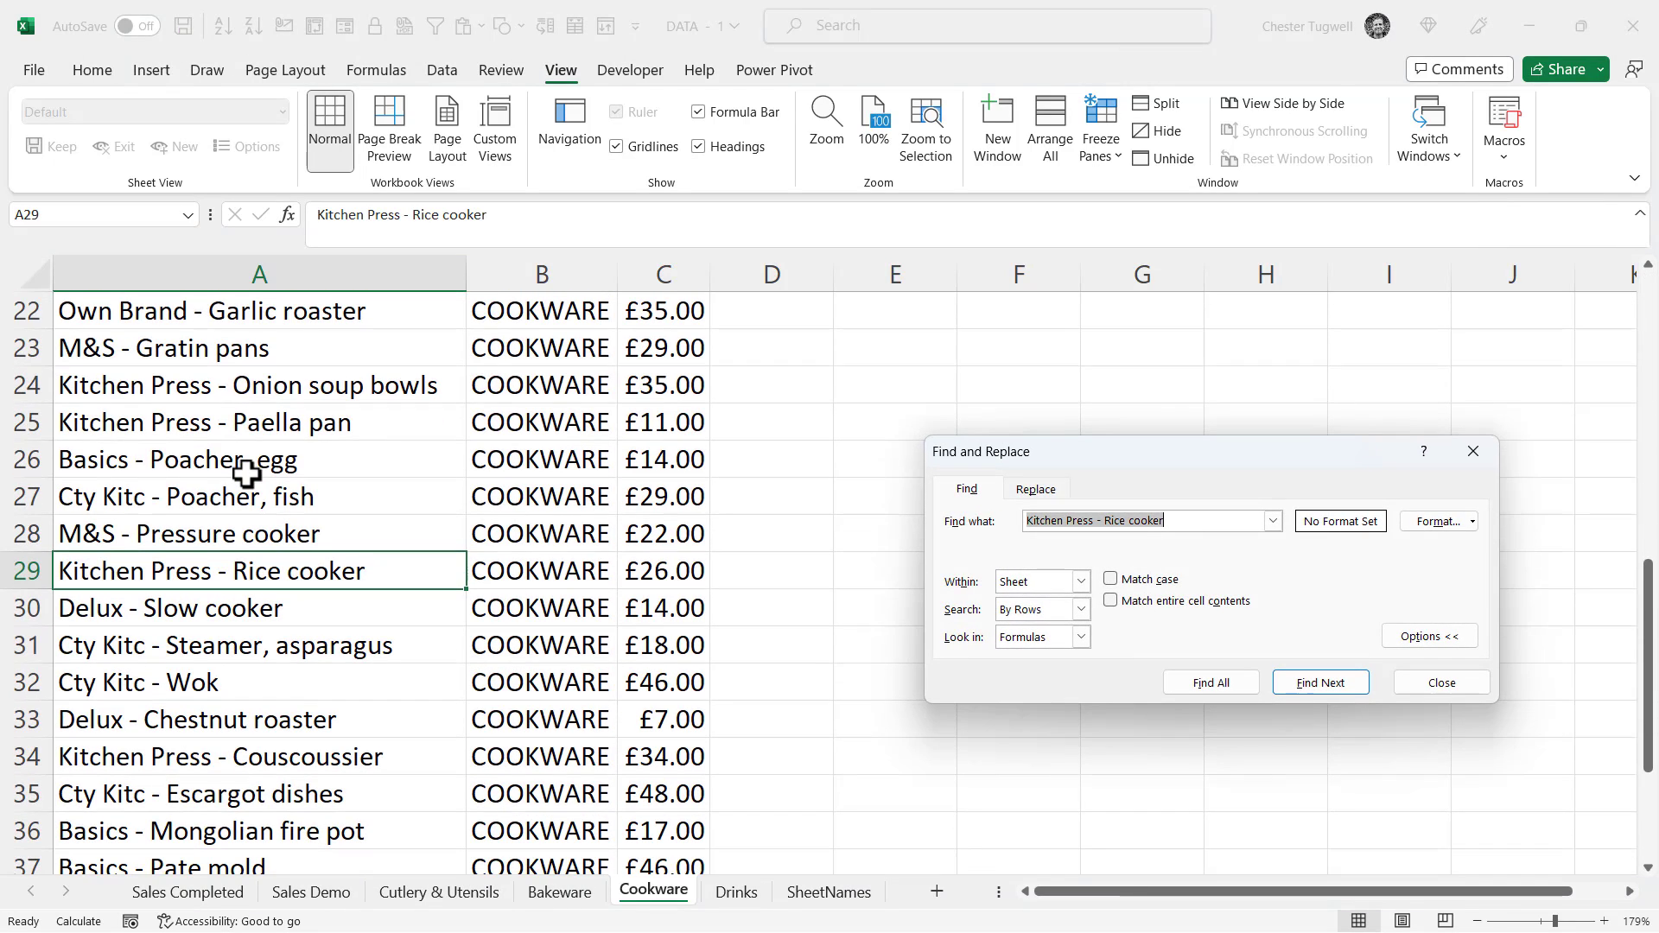
- Copy the product name in B15 of Sales Demo, Kitchen Press - Stacks and rings, and find it on the Bakeware sheet
{"action": "left_click", "coordinate": [341, 895]}
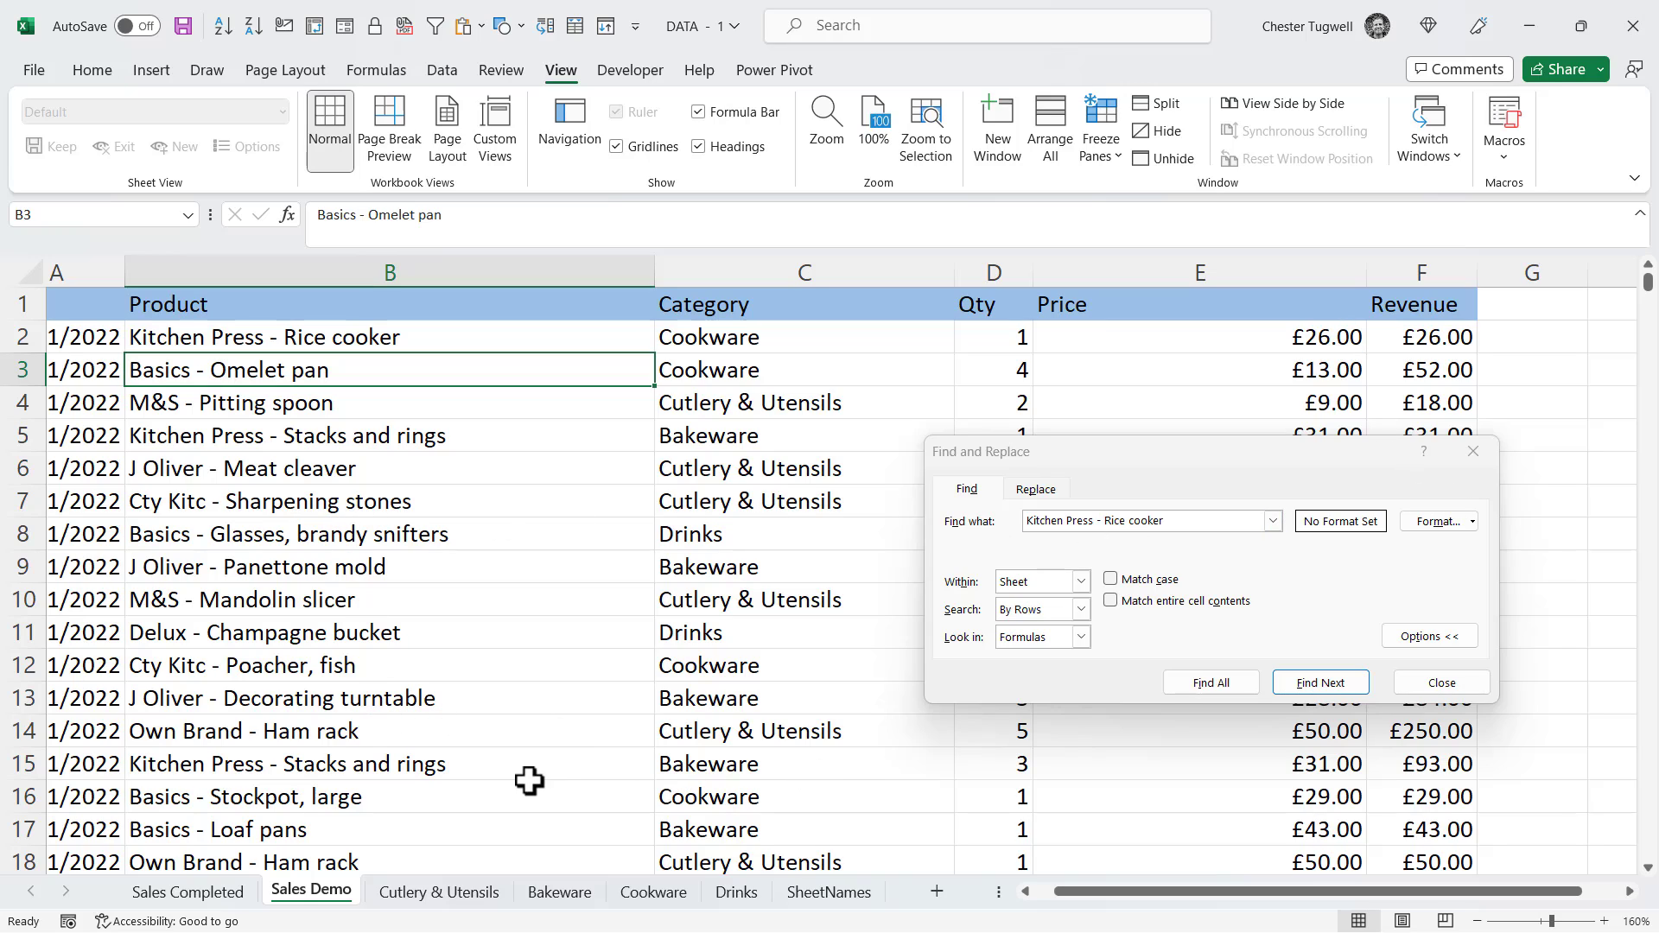
{"action": "left_click", "coordinate": [332, 765]}
{"action": "left_click_drag", "start_coordinate": [518, 214], "coordinate": [275, 210]}
{"action": "key", "text": "ctrl+c"}
{"action": "left_click_drag", "start_coordinate": [1262, 520], "coordinate": [1009, 519]}
{"action": "key", "text": "ctrl+v"}
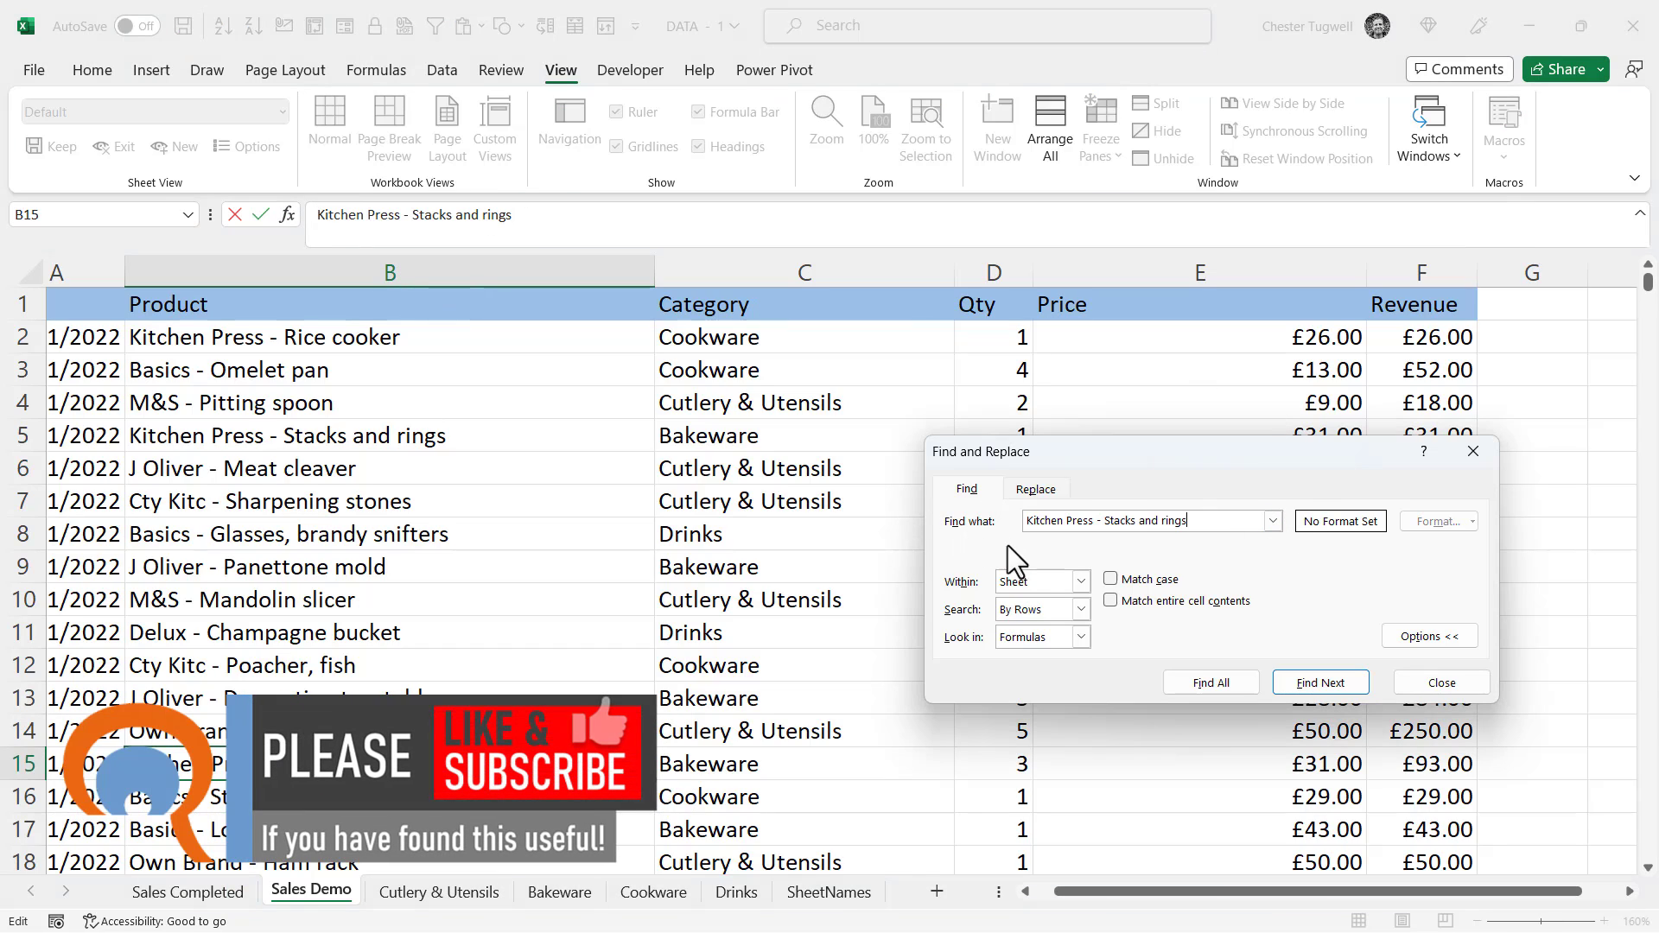
{"action": "left_click", "coordinate": [563, 898]}
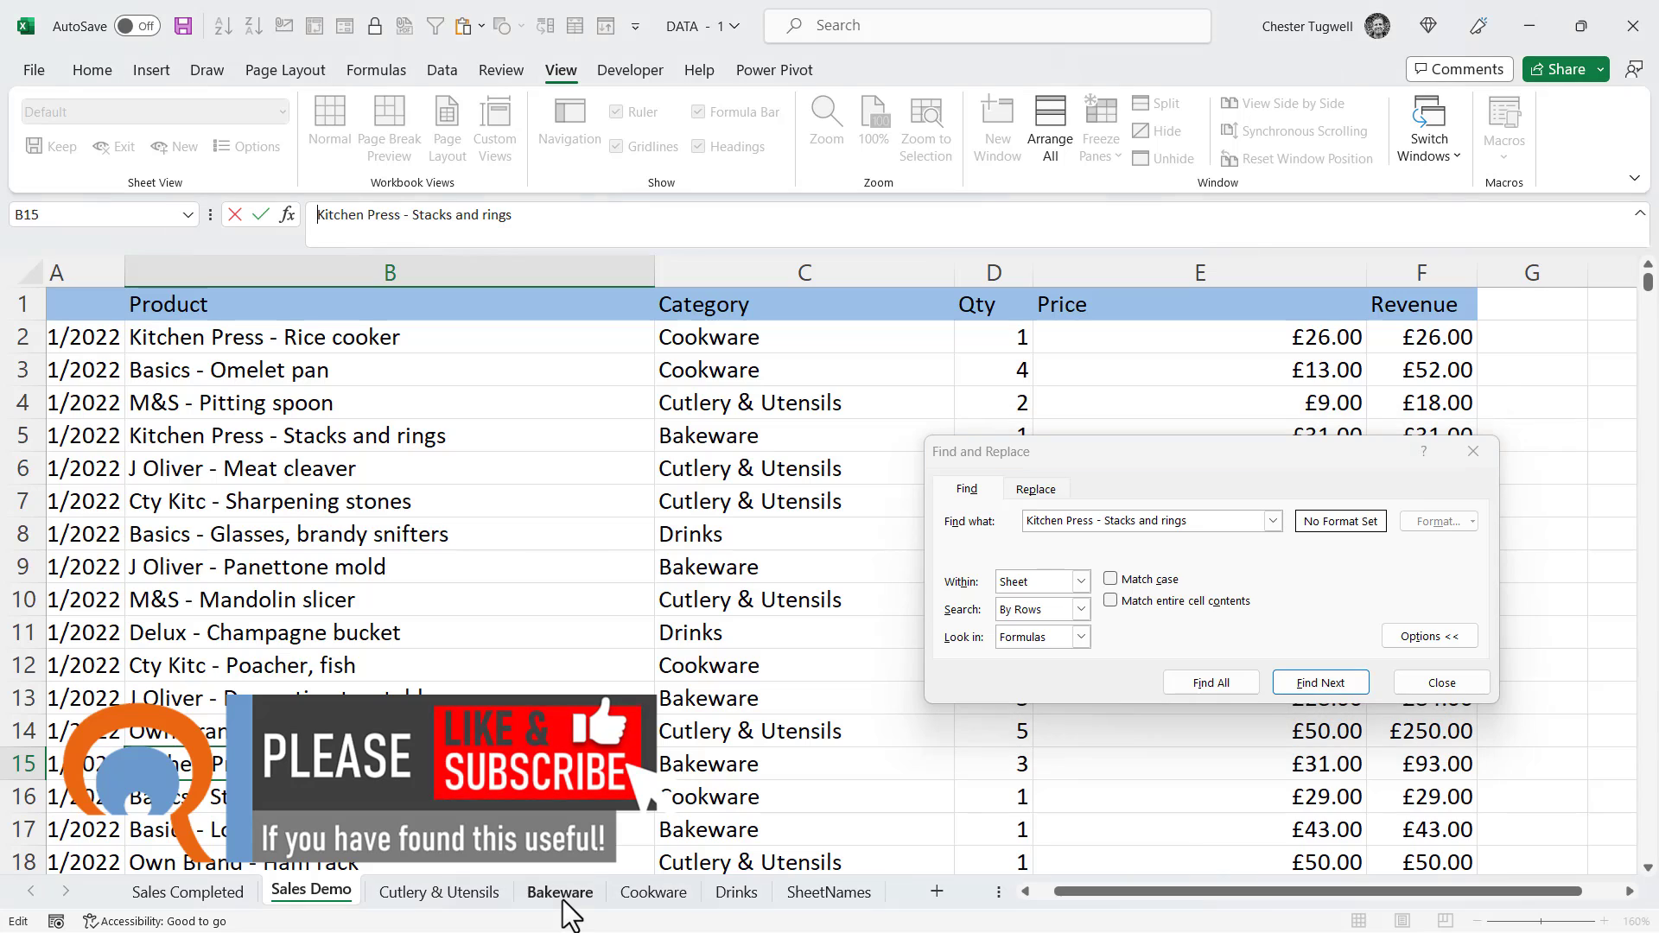
{"action": "left_click", "coordinate": [564, 895]}
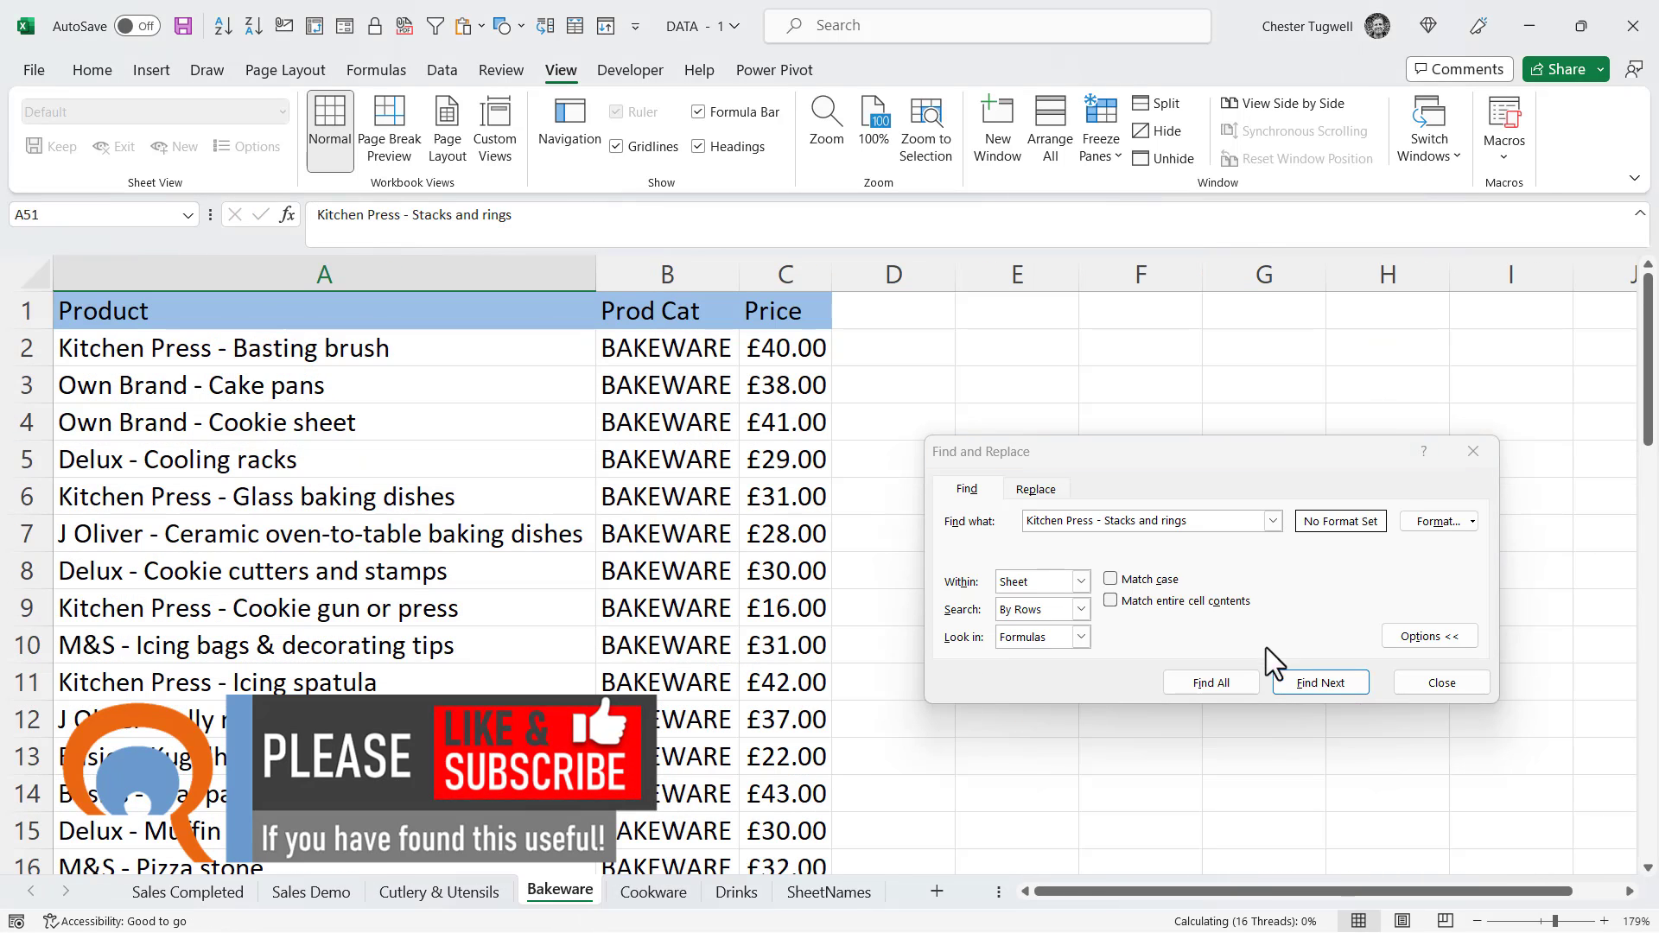
{"action": "left_click", "coordinate": [1308, 682]}
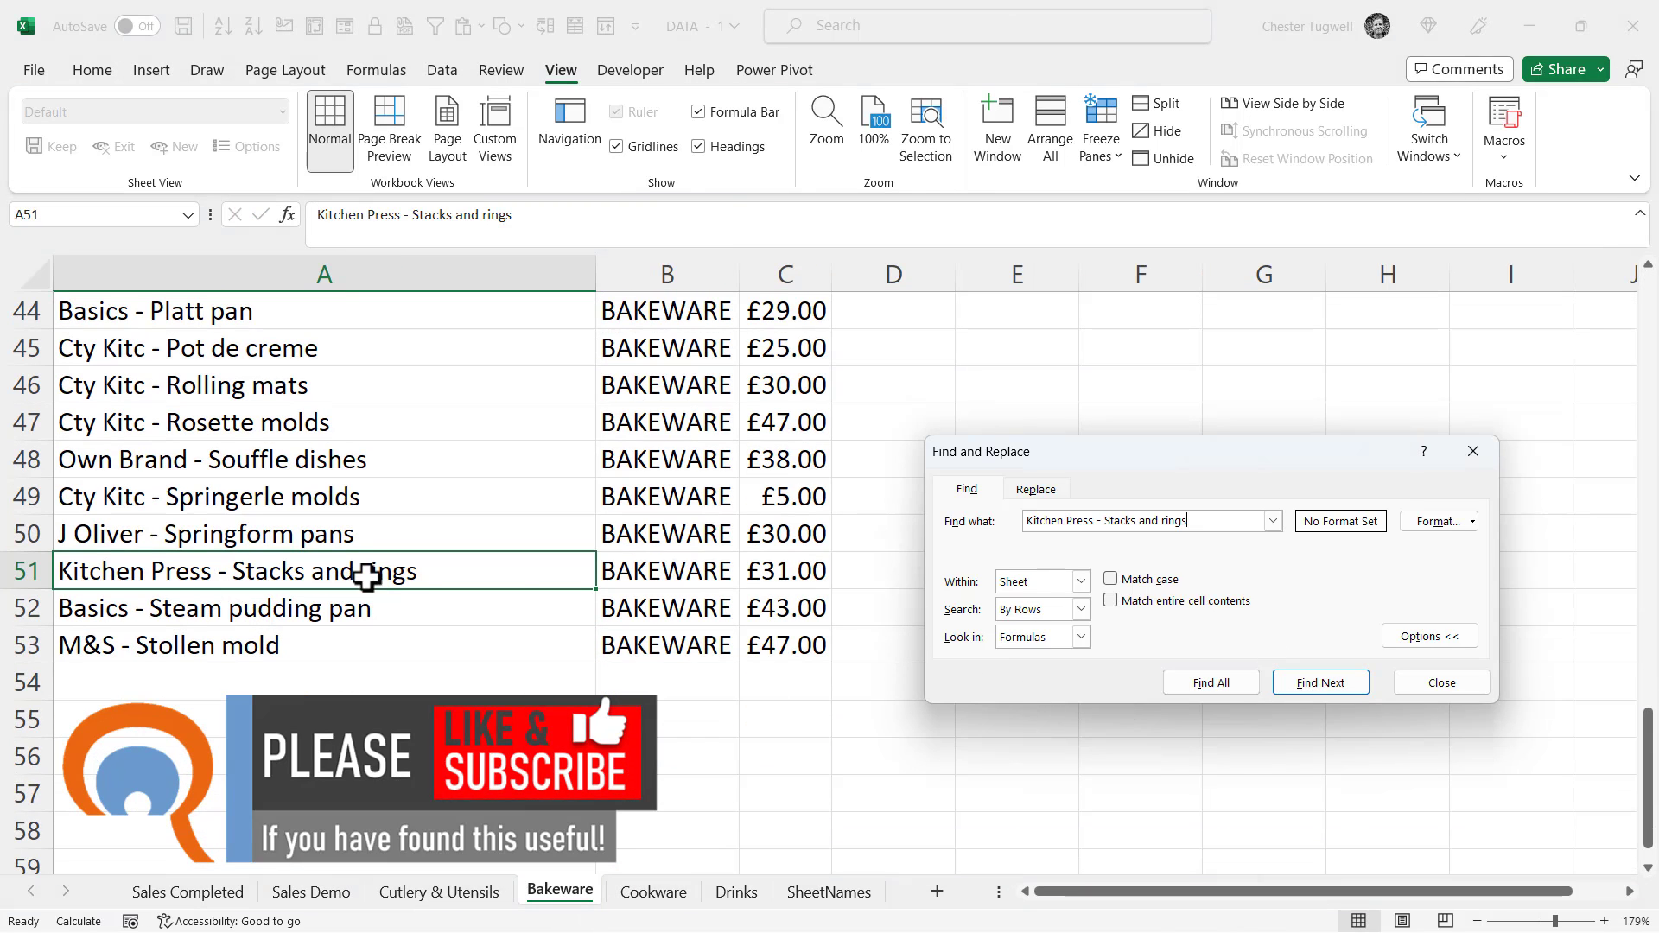
- Return to Sales Demo to compare the price in row 15, and close the Find and Replace dialog
{"action": "left_click", "coordinate": [295, 897]}
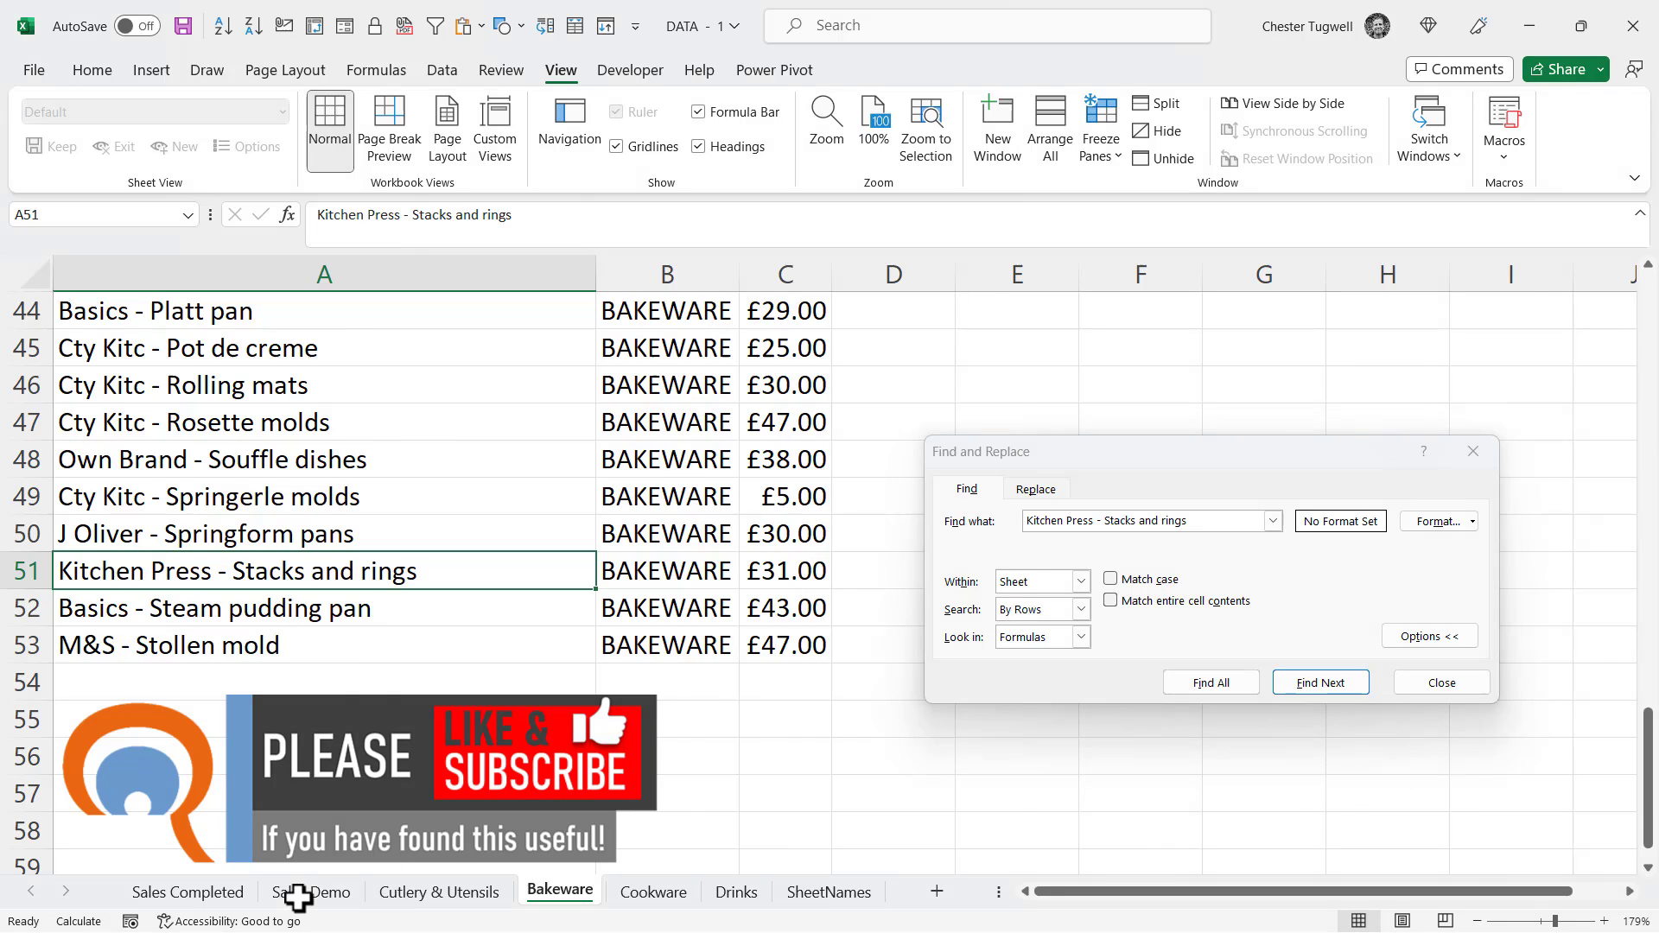
{"action": "left_click", "coordinate": [298, 898]}
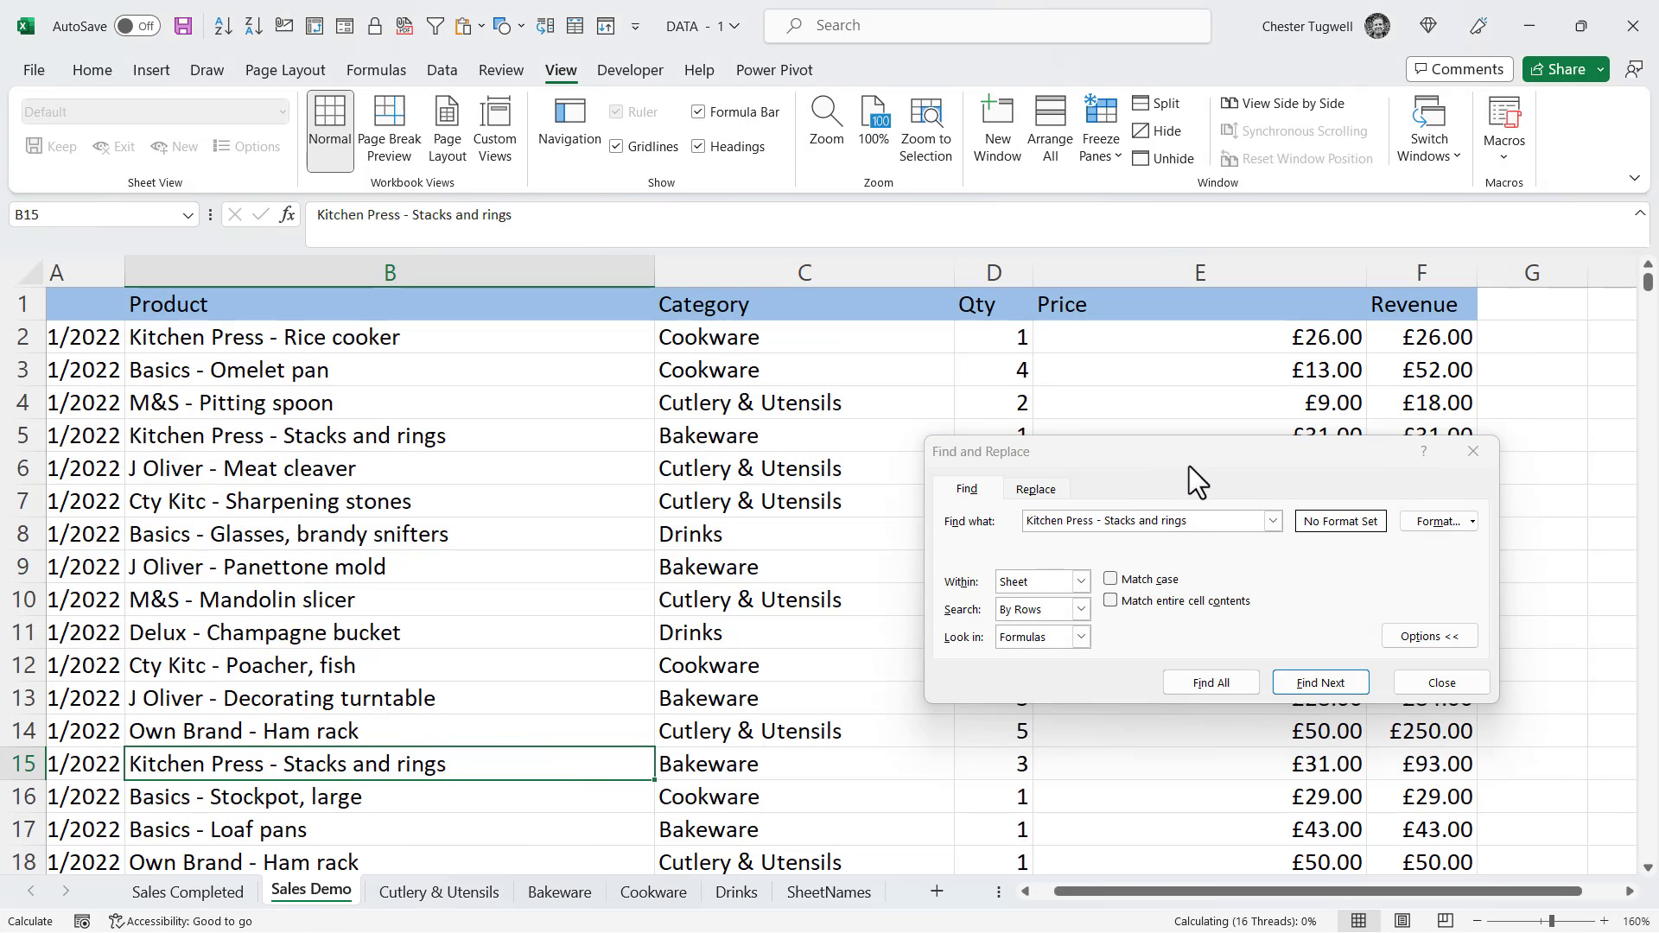
{"action": "left_click_drag", "start_coordinate": [1189, 465], "coordinate": [1176, 386]}
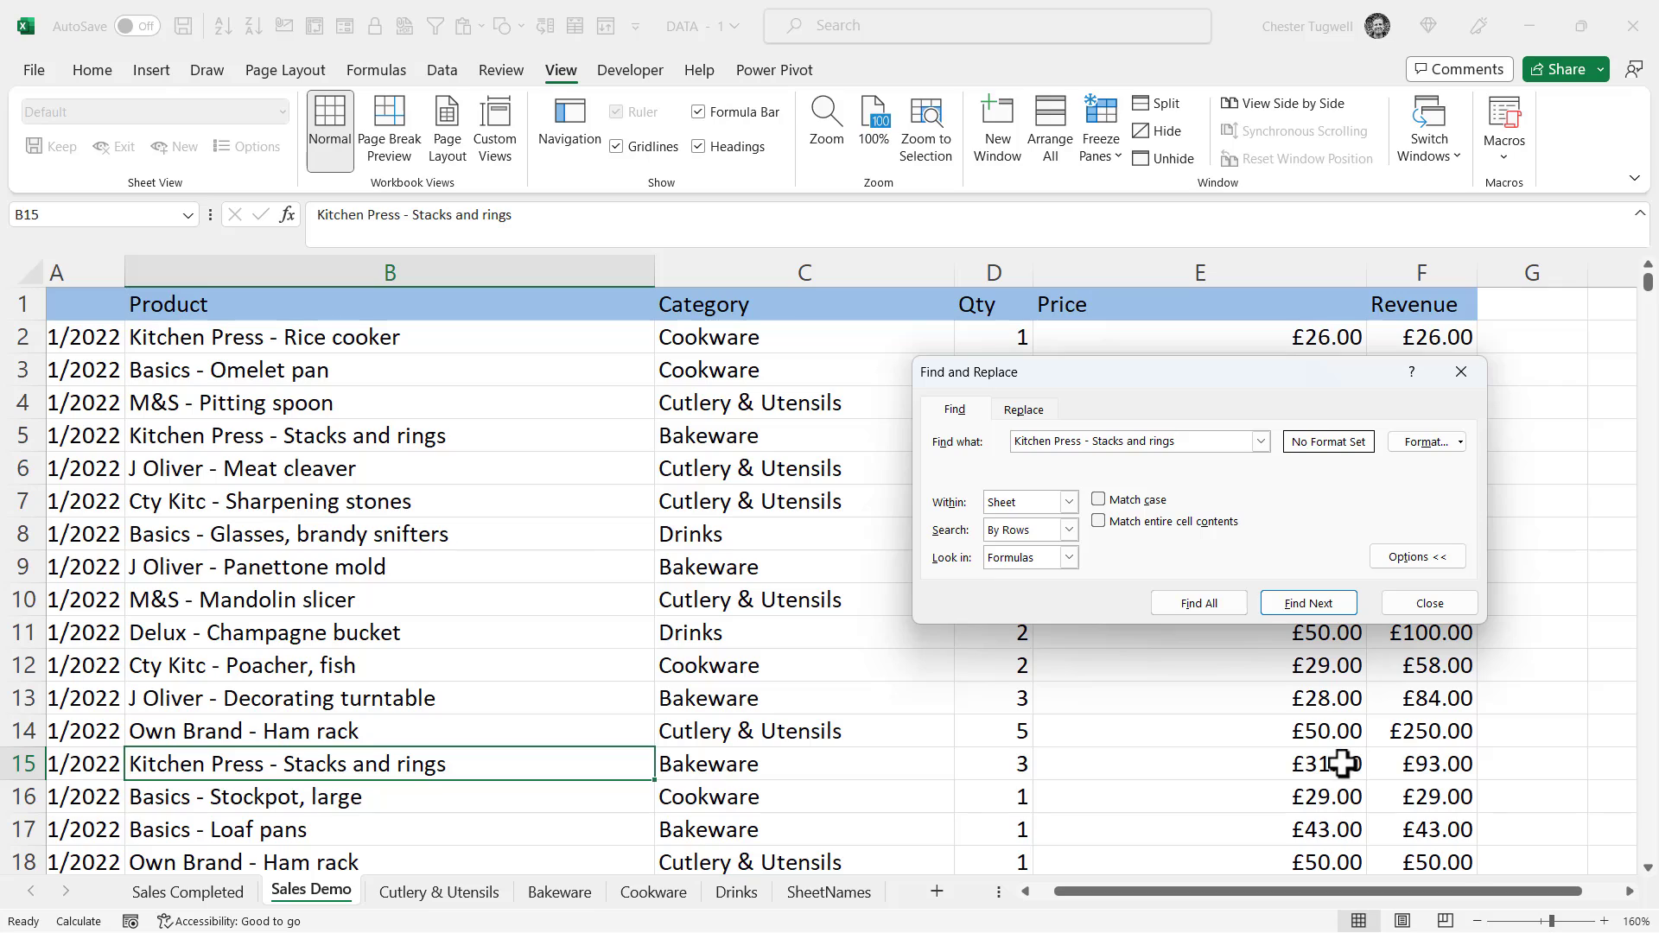
{"action": "left_click", "coordinate": [1418, 608]}
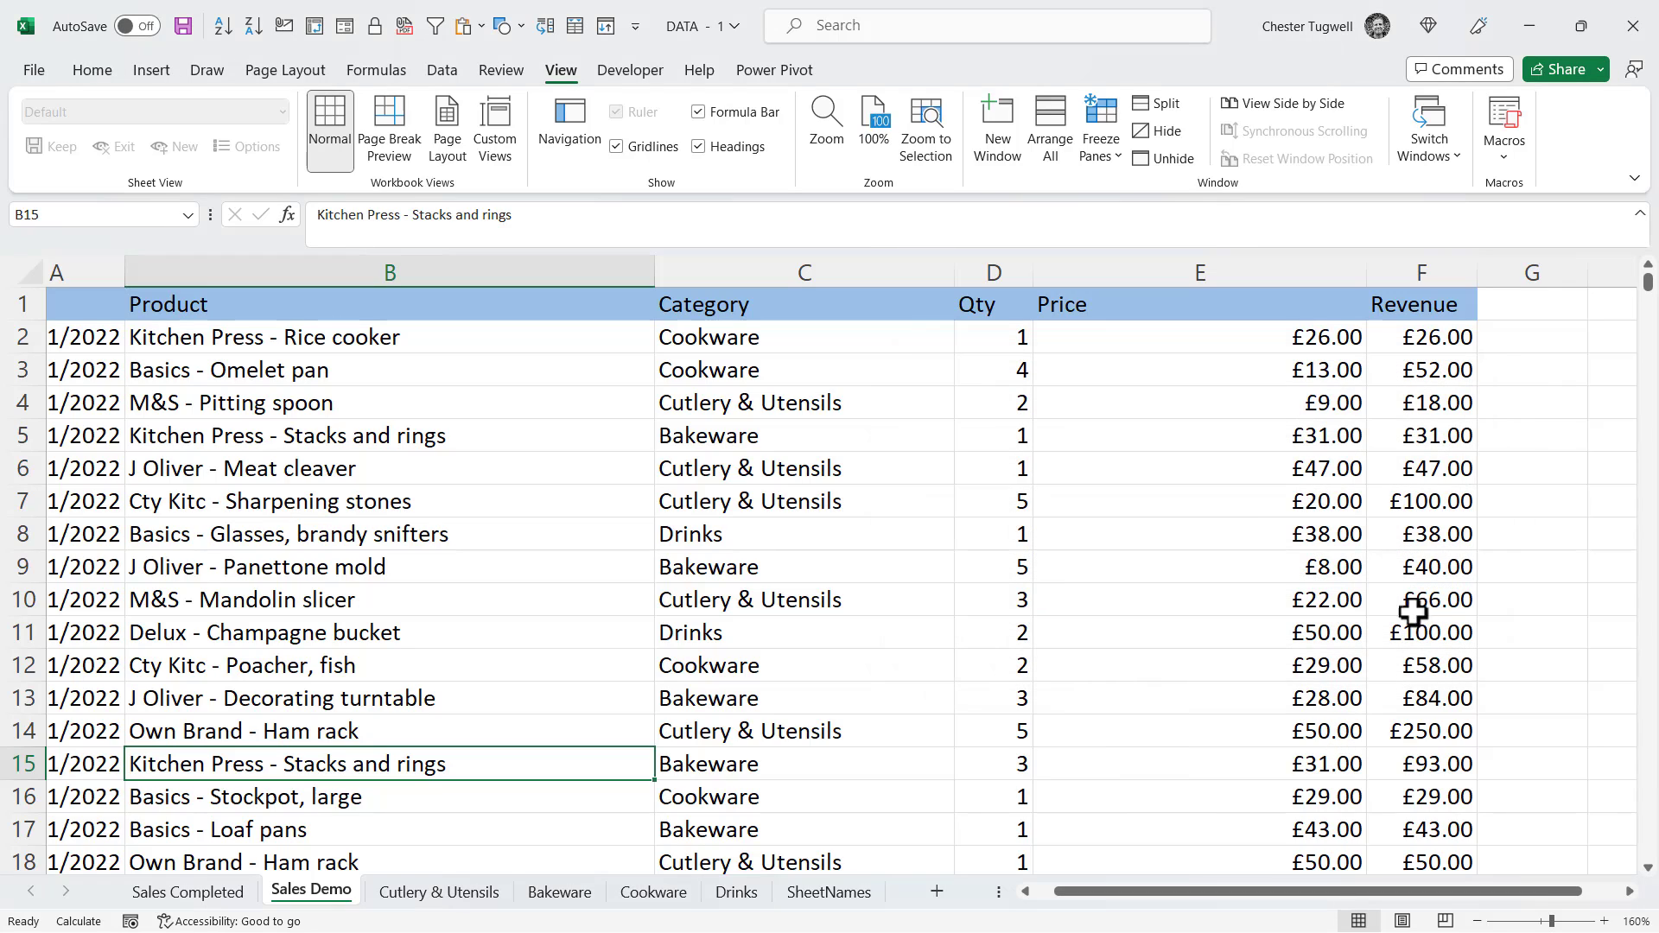